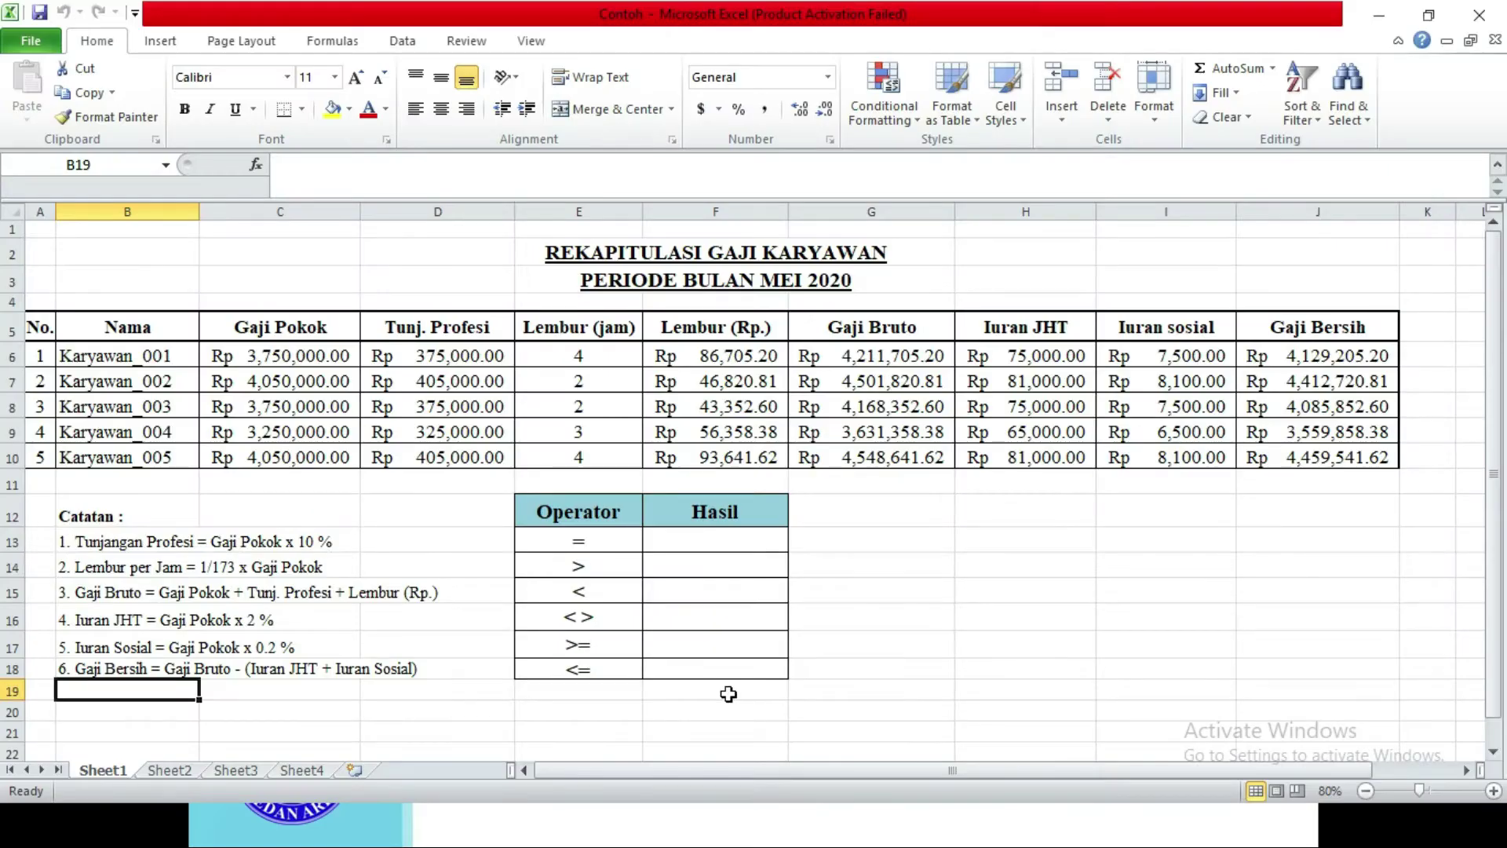
Step: Examine the payroll table's formulas for Lembur (Rp.), Iuran JHT and Gaji Bersih, along with the calculation notes under Catatan
click(698, 540)
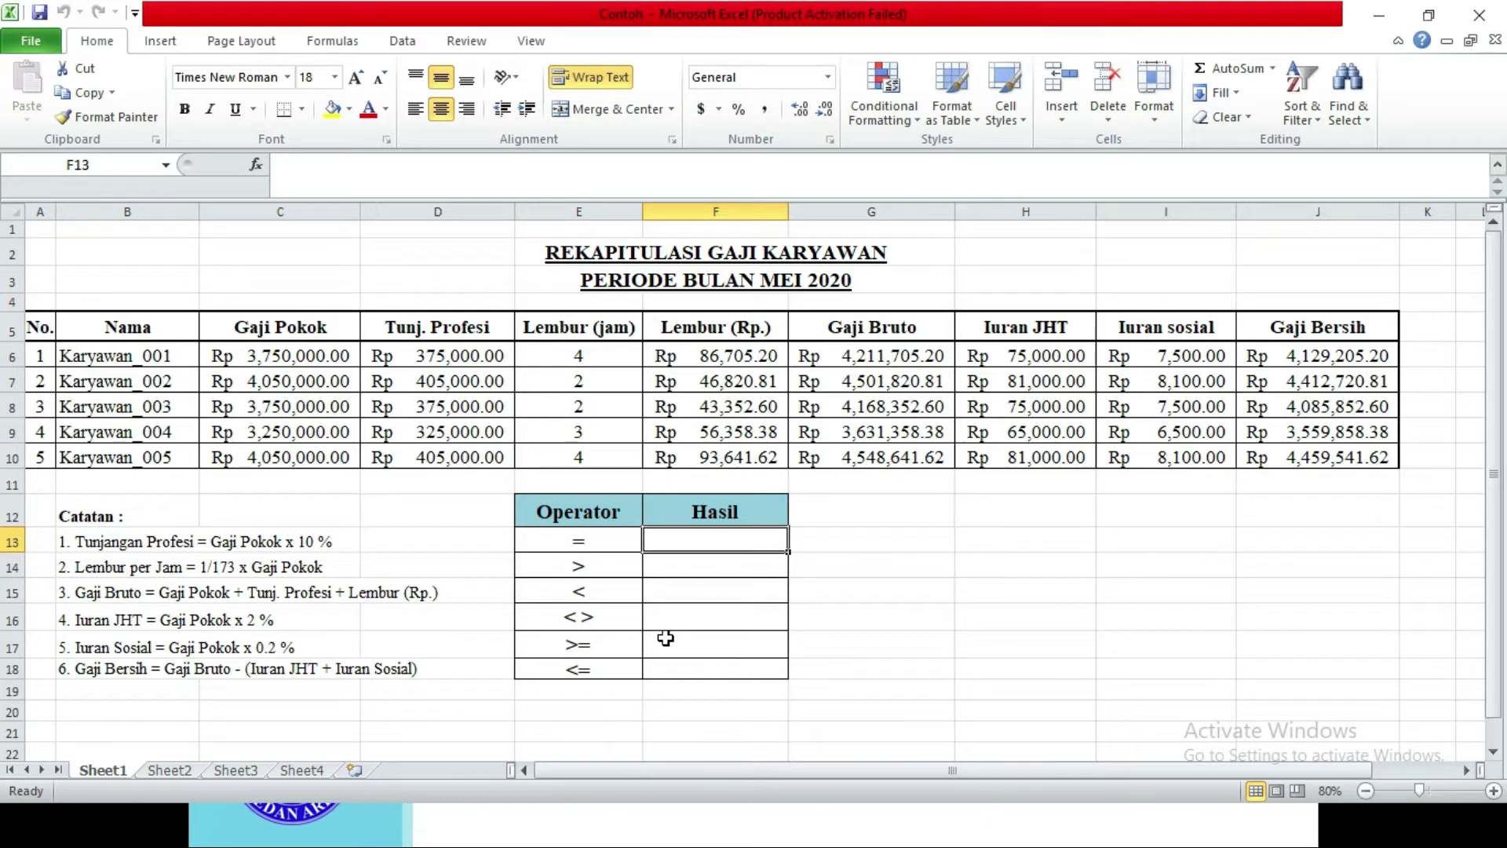
click(661, 405)
click(689, 378)
click(691, 360)
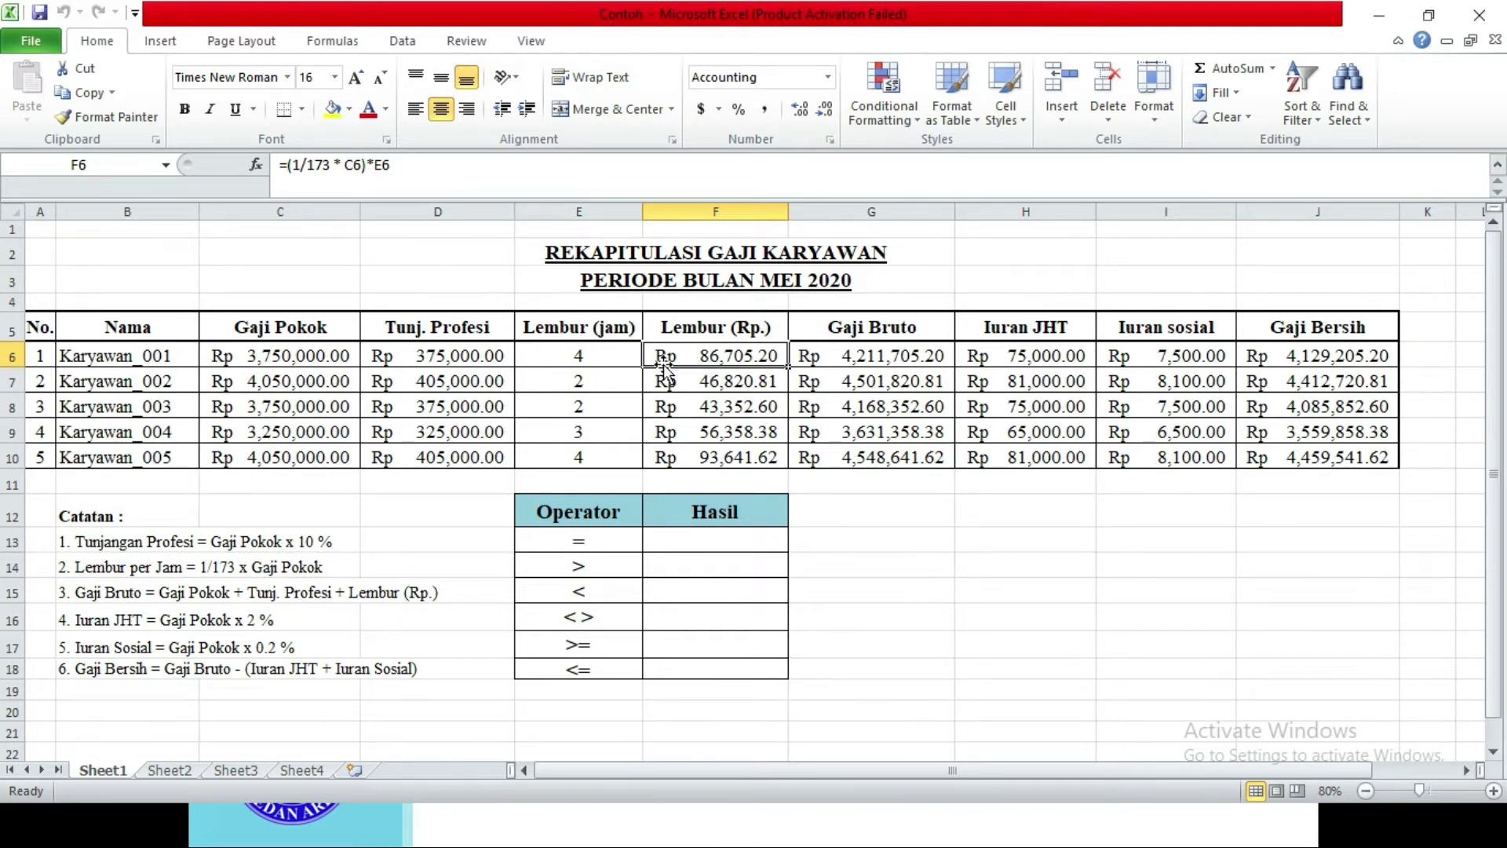
click(693, 381)
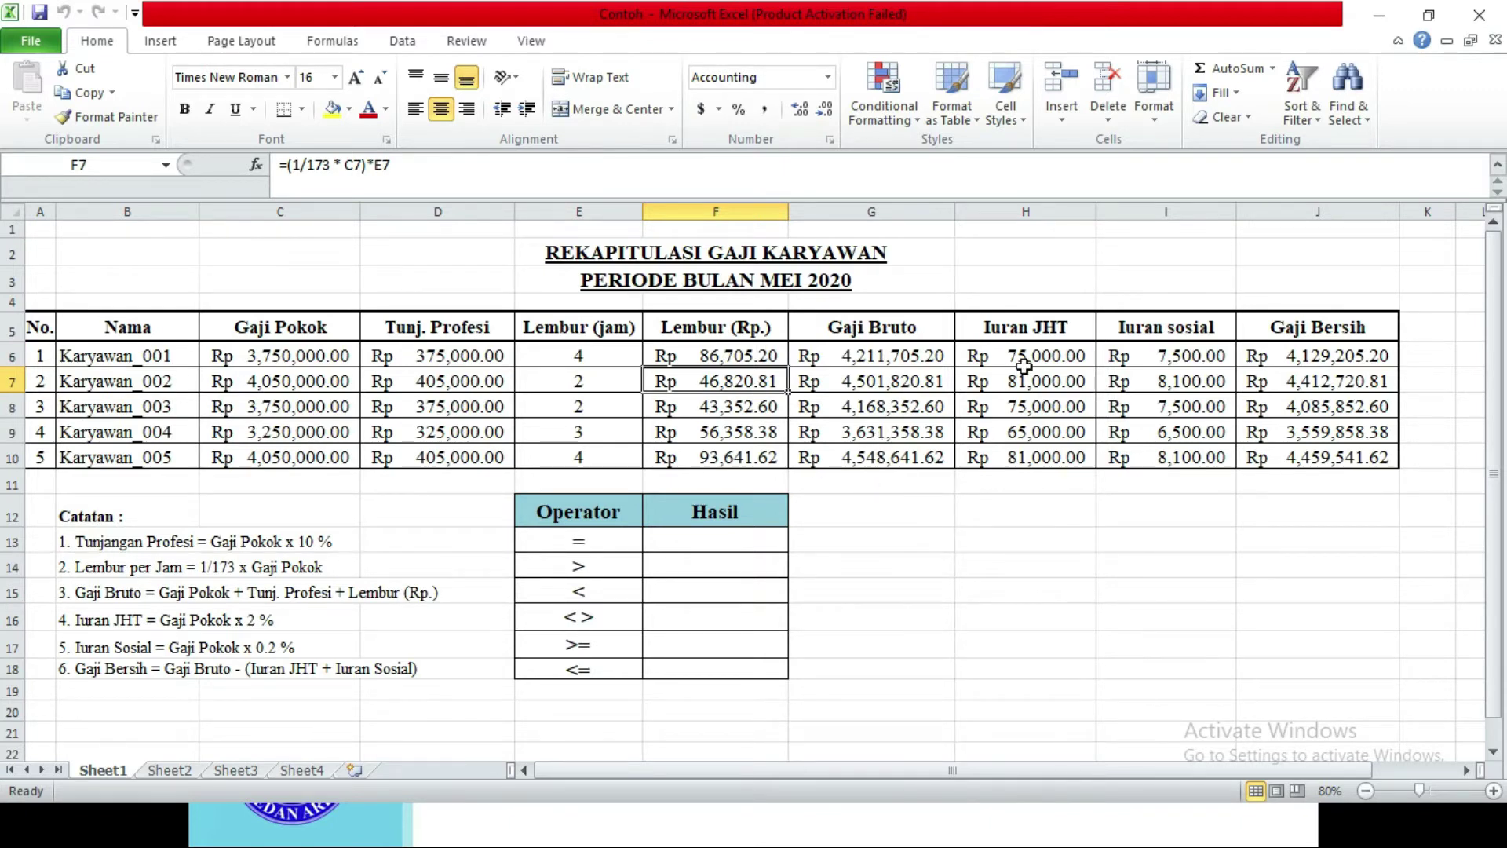
click(1024, 362)
click(1289, 361)
click(1291, 432)
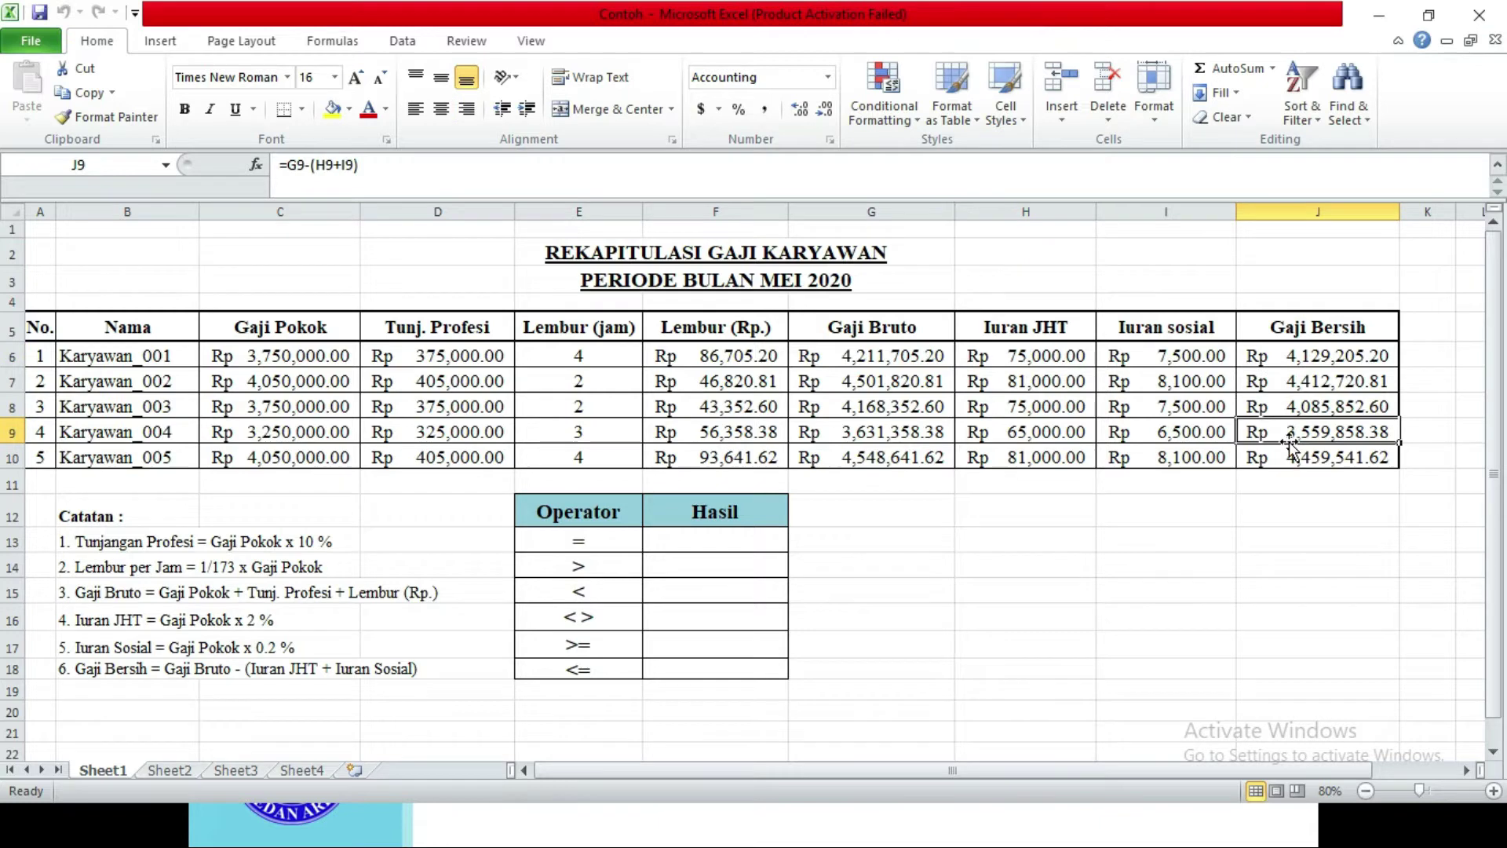
click(113, 590)
click(123, 625)
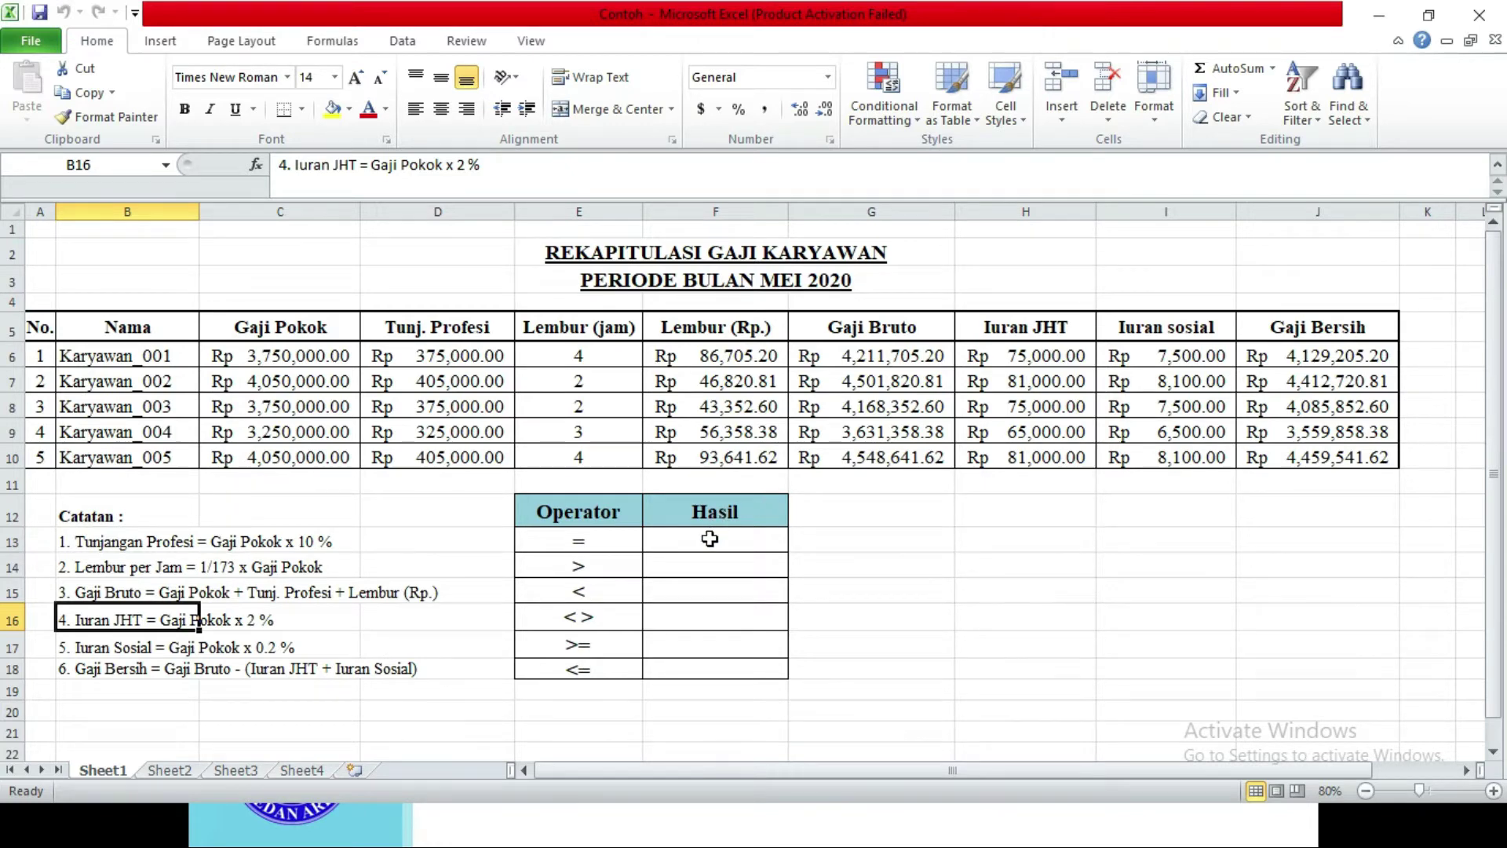
click(76, 246)
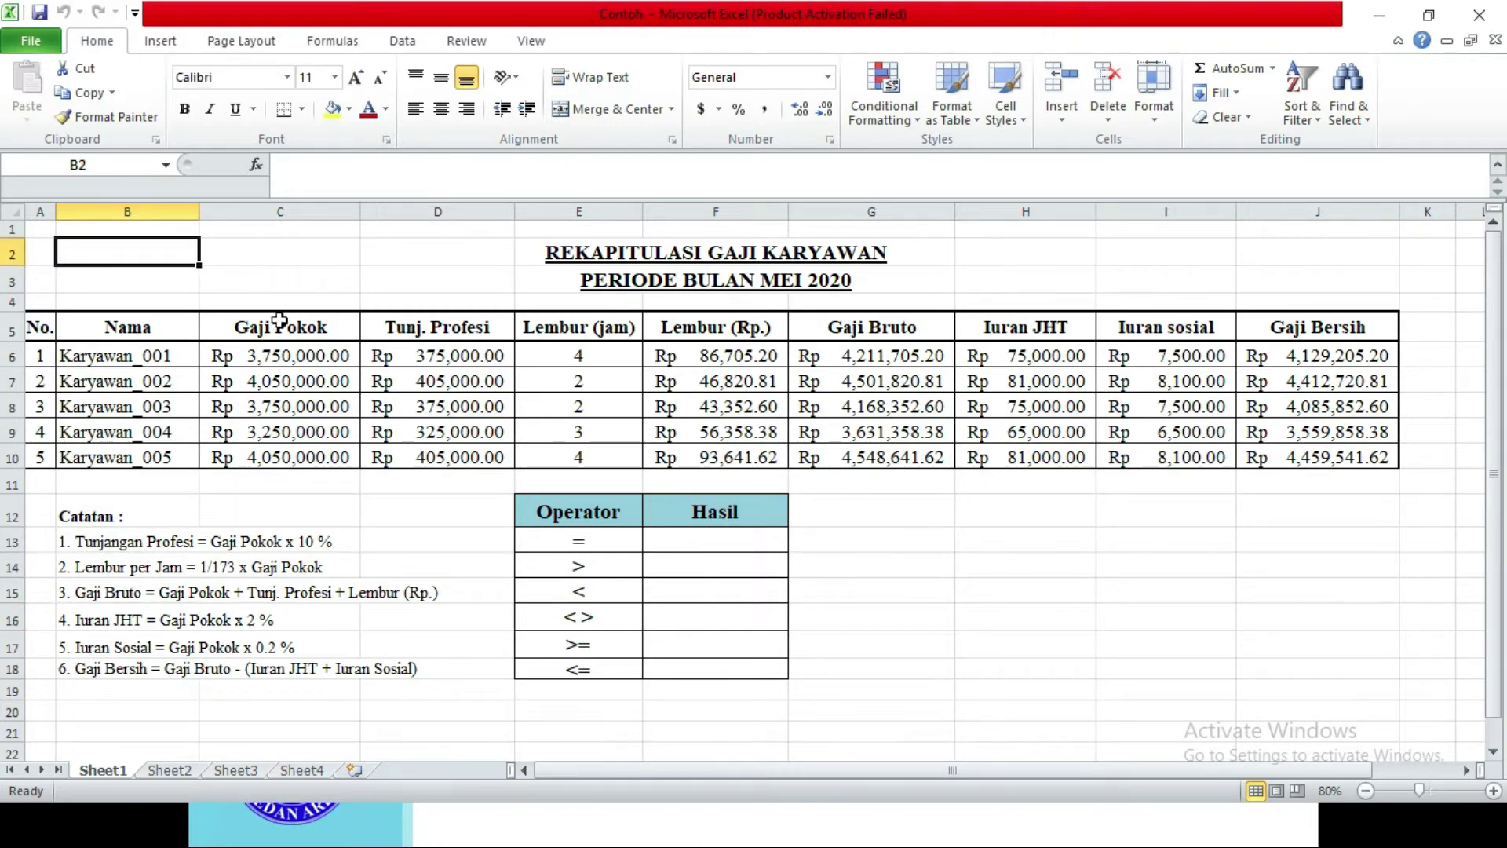
Step: Examine the comparison table's Operator column and its matching Hasil cells for the six operators
click(682, 544)
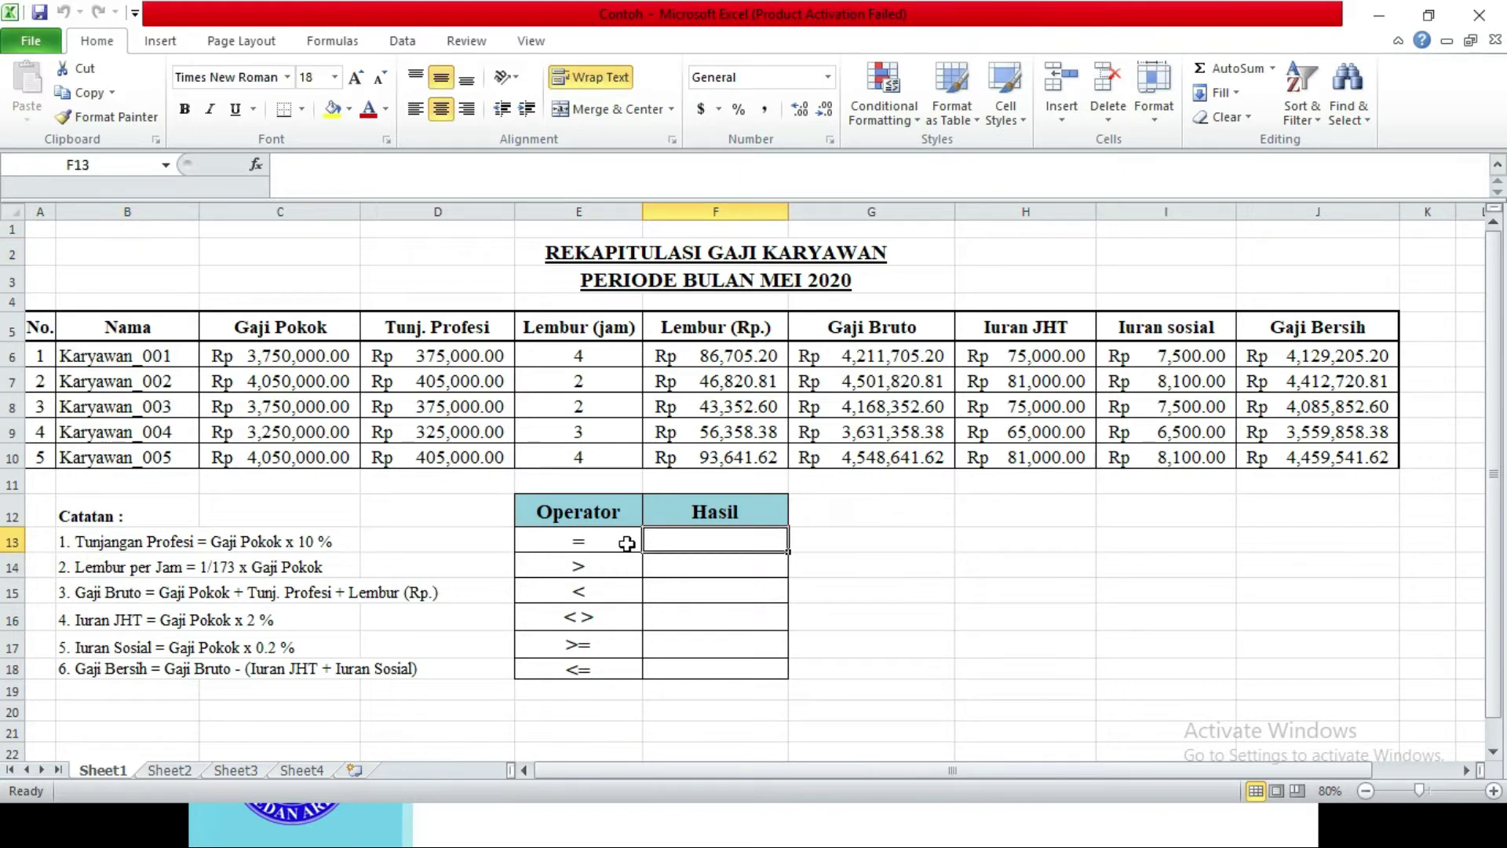
click(598, 543)
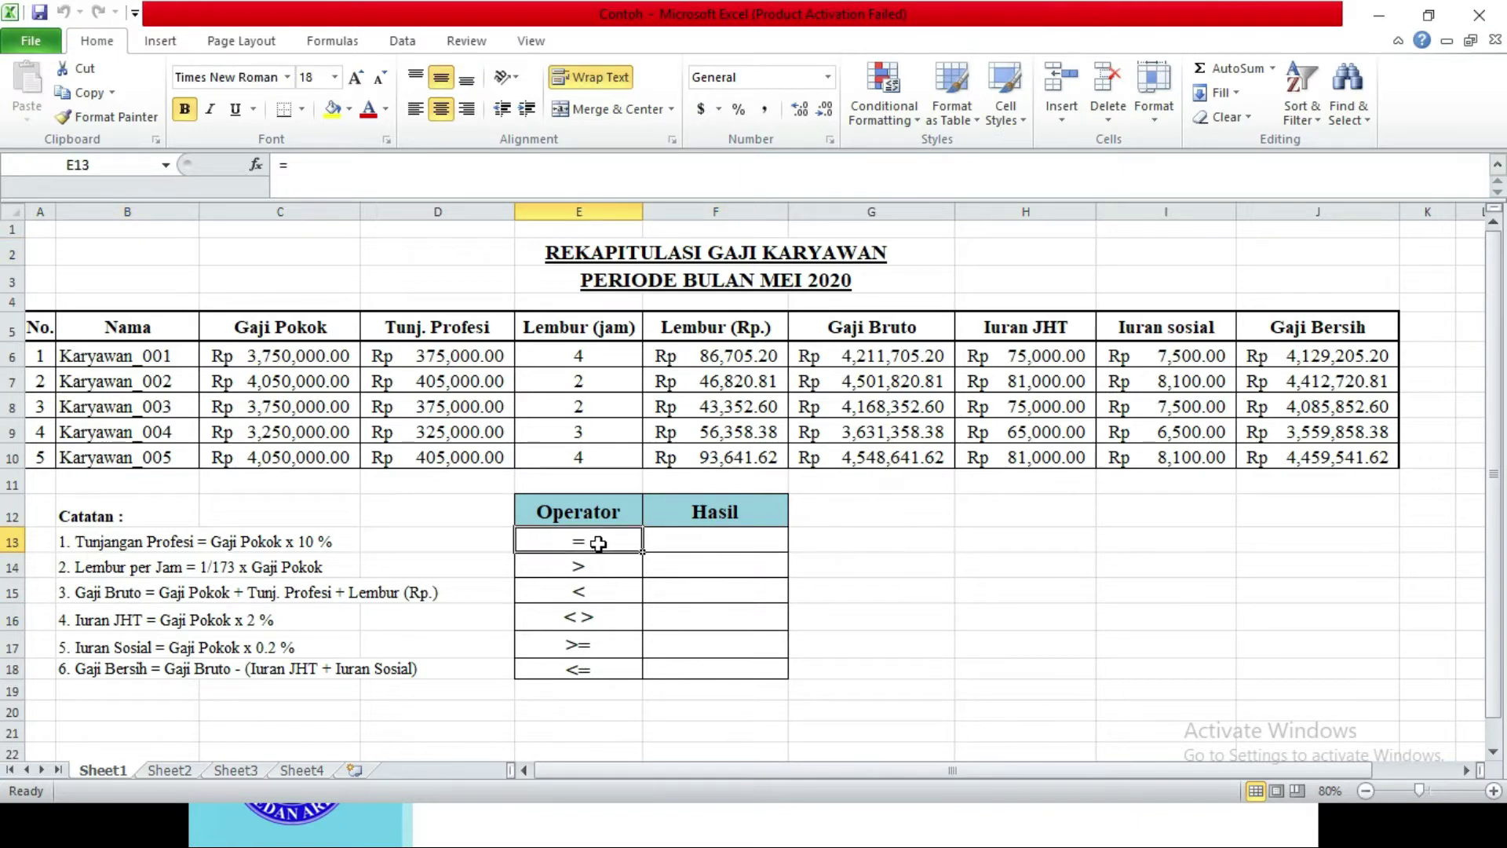
click(667, 544)
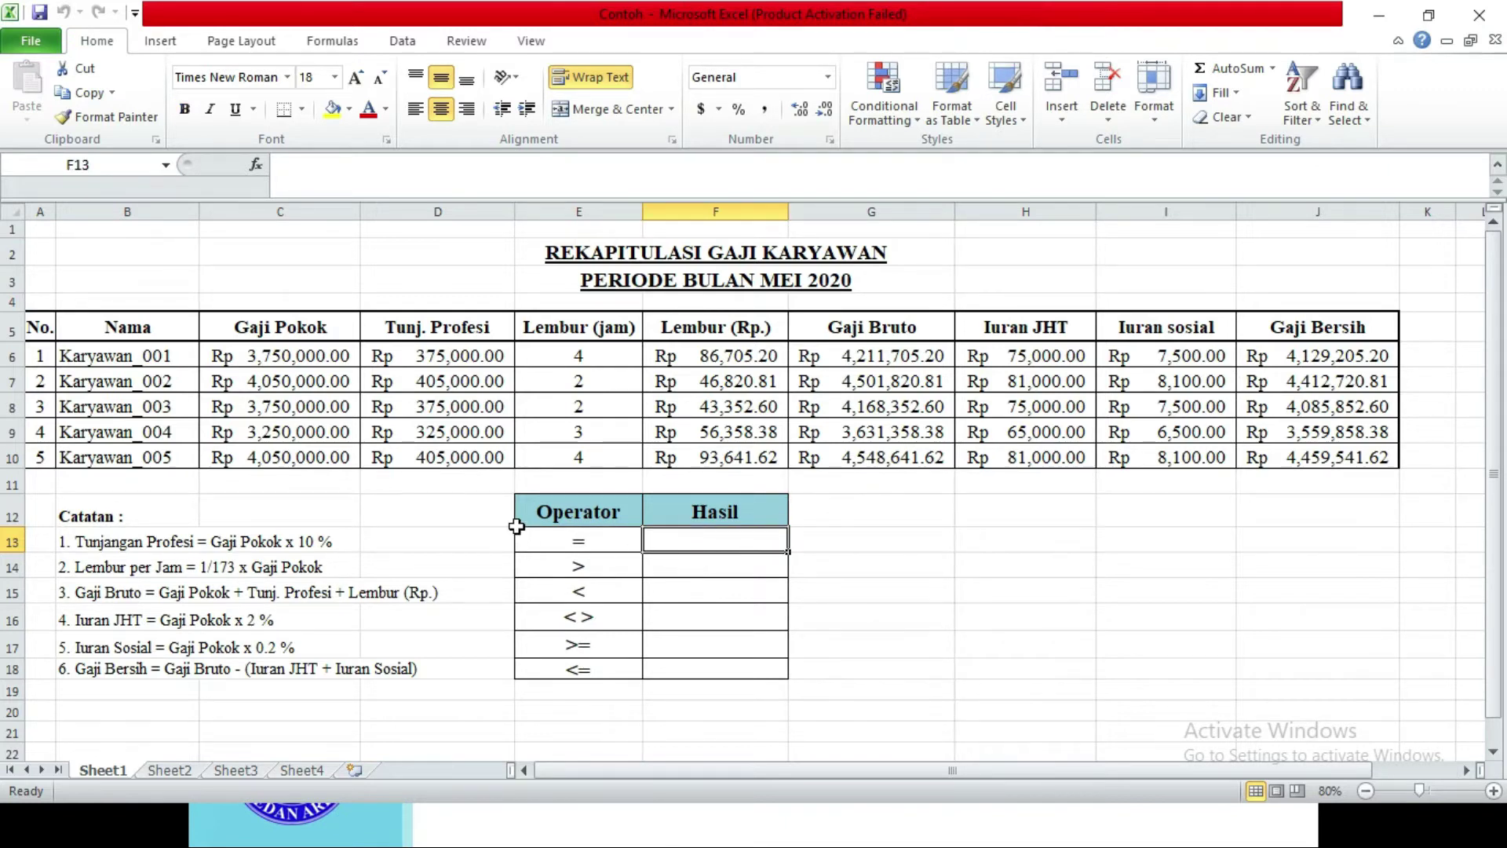
drag(549, 510, 769, 666)
click(620, 558)
drag(604, 539, 620, 667)
drag(721, 537, 731, 656)
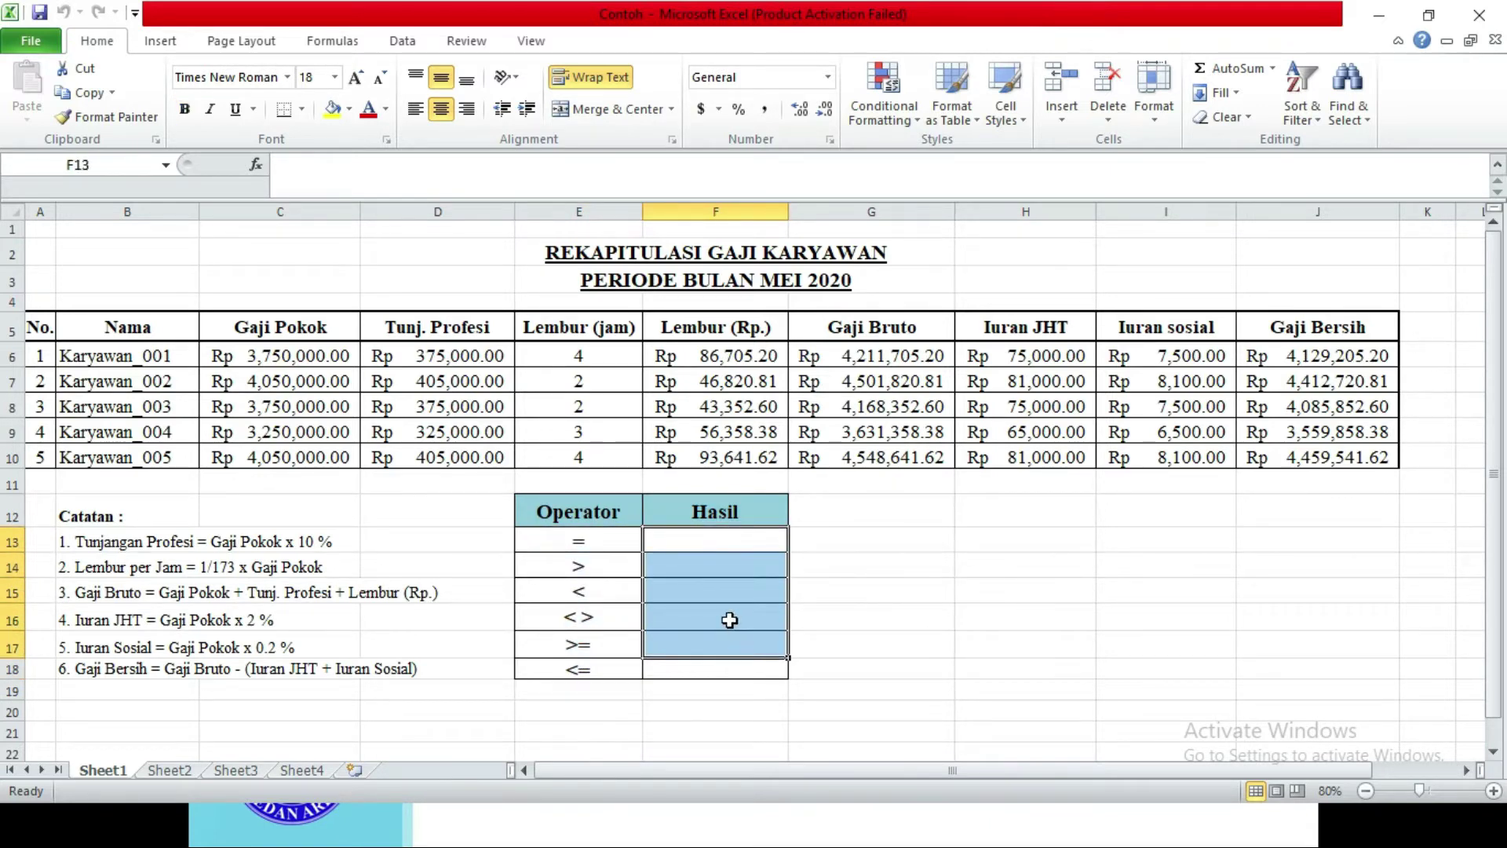
click(722, 622)
Step: Enter =D6=F6 in F13 to test whether Karyawan_001's Tunj. Profesi equals Lembur (Rp.), and check the compared cells
click(723, 542)
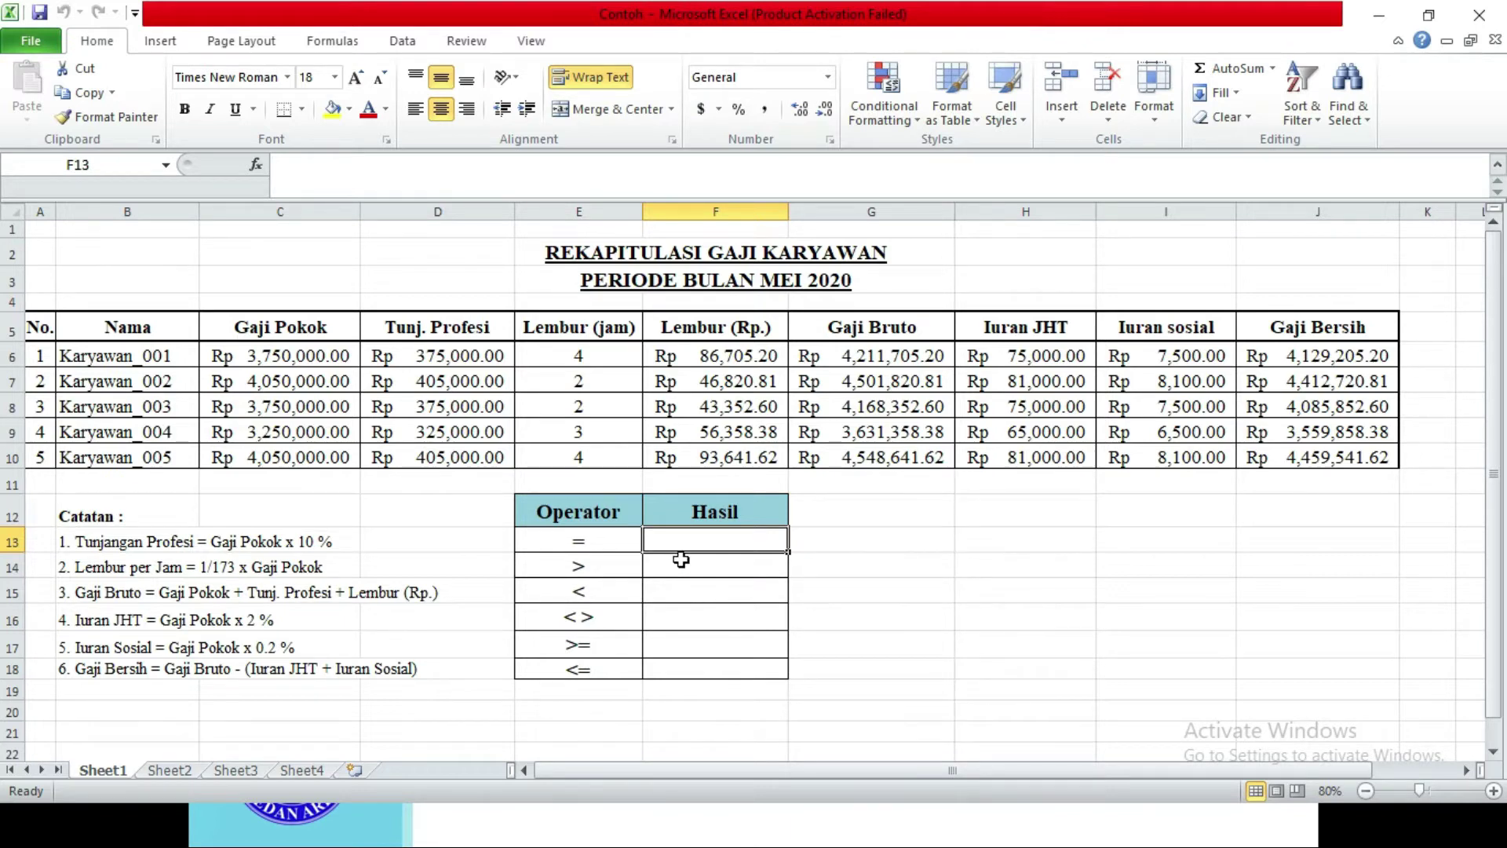
text(=)
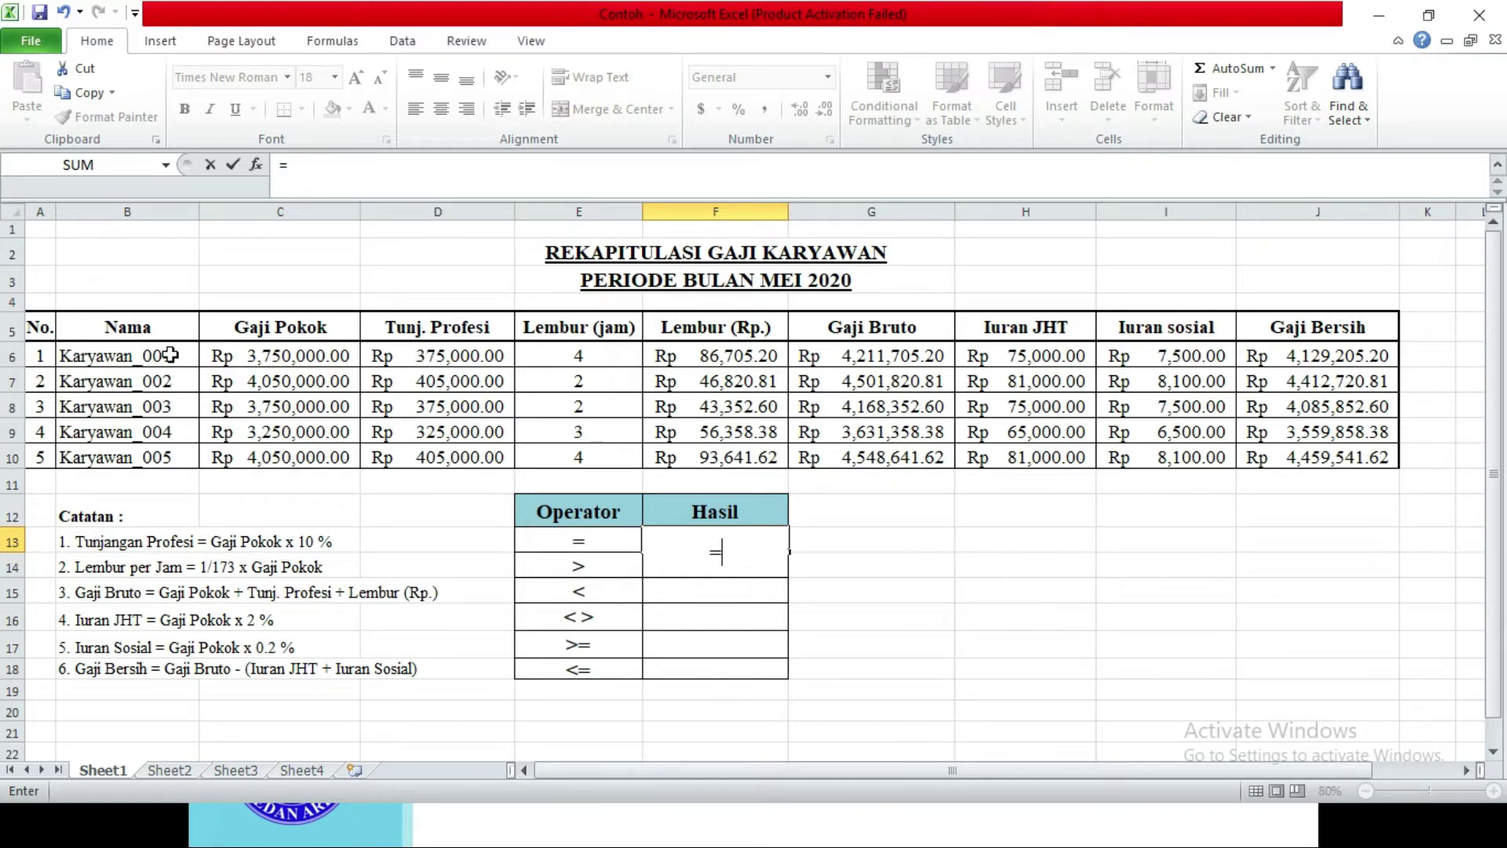
click(407, 360)
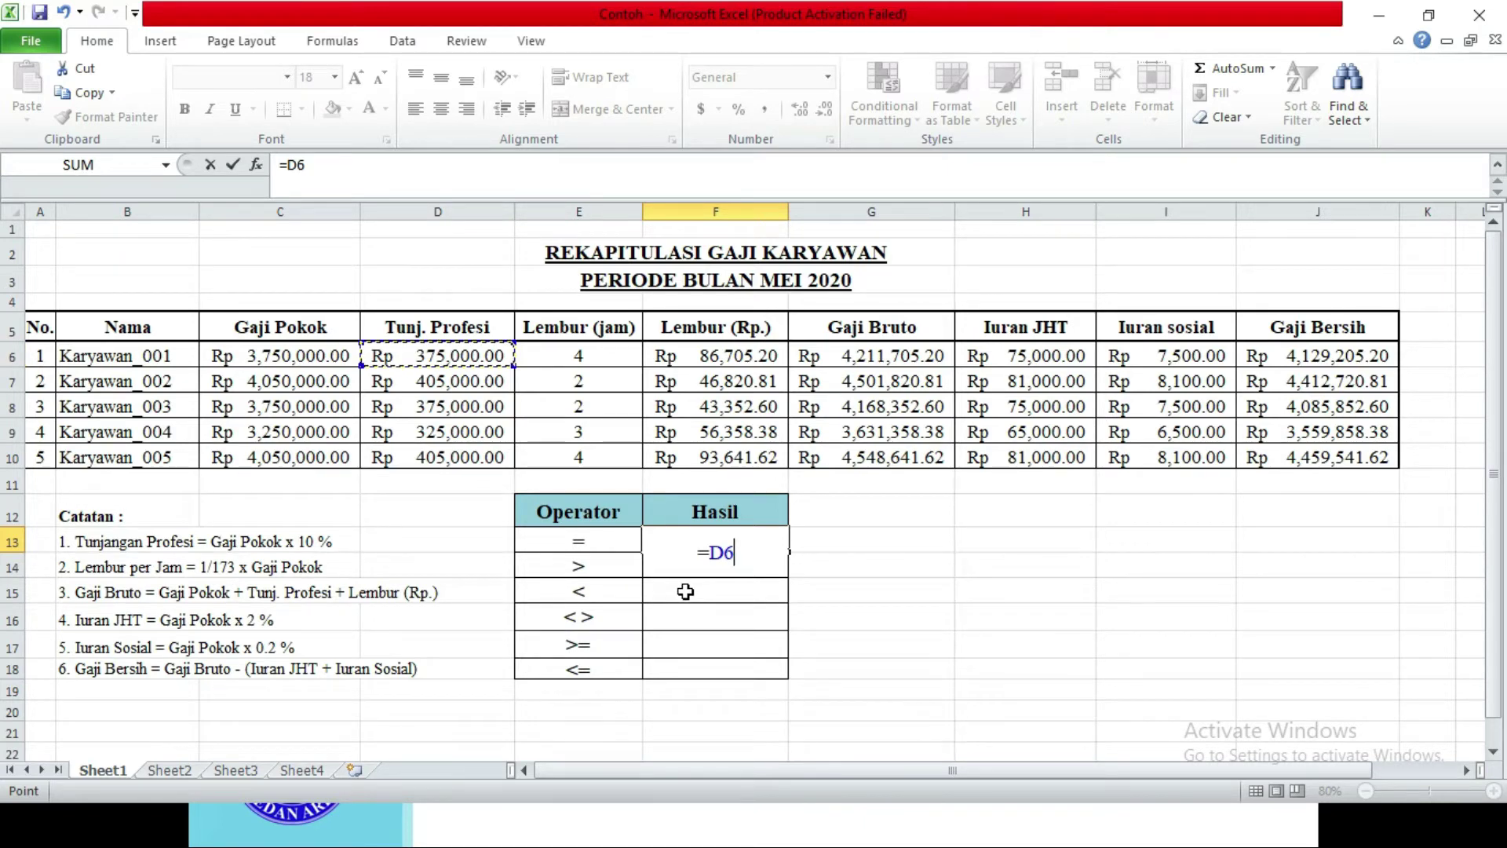
text(=)
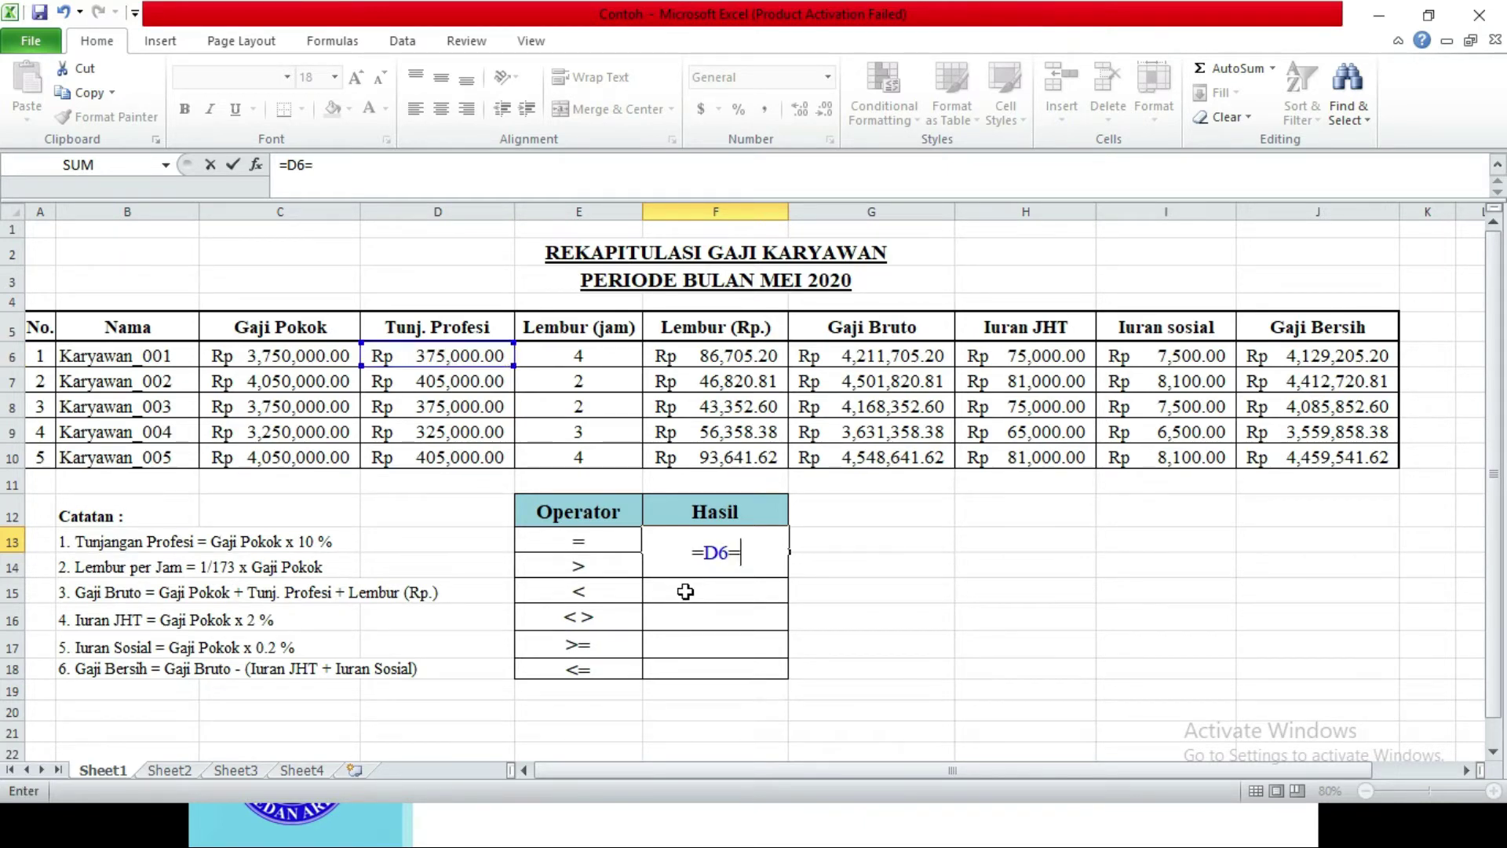
click(720, 356)
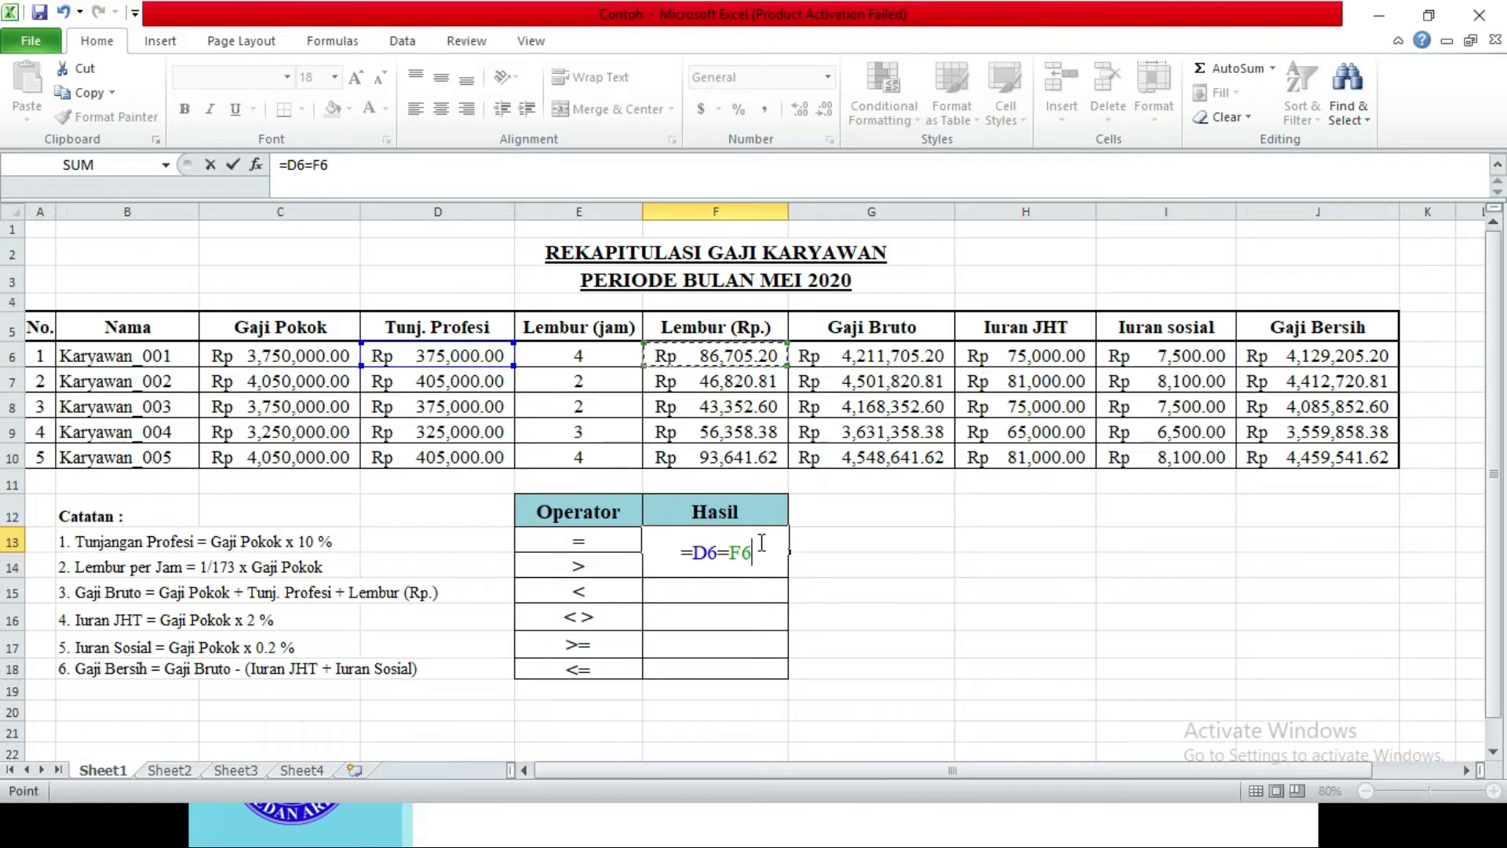
key(Return)
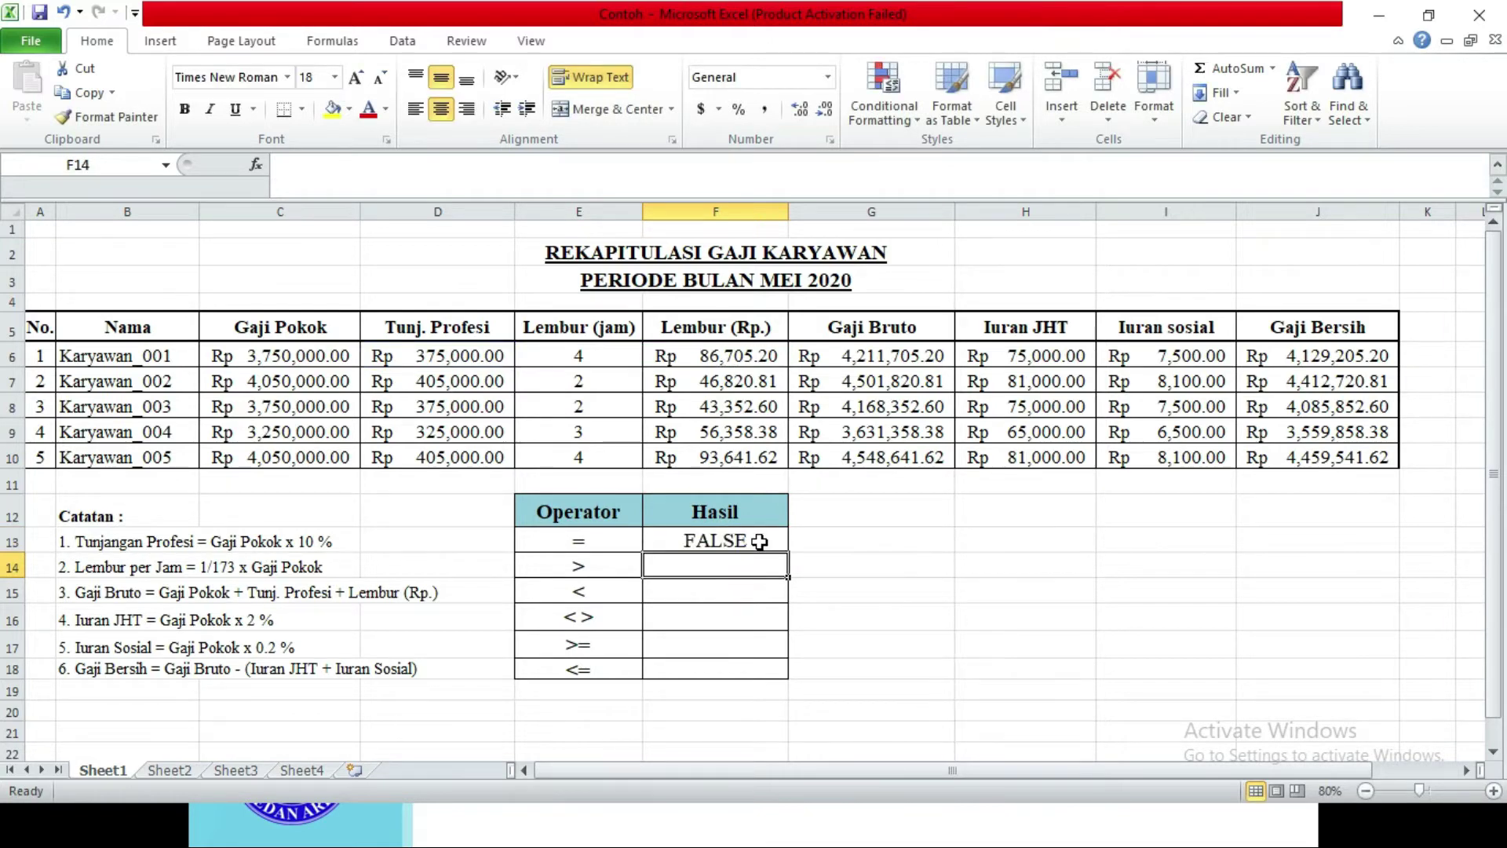
click(706, 538)
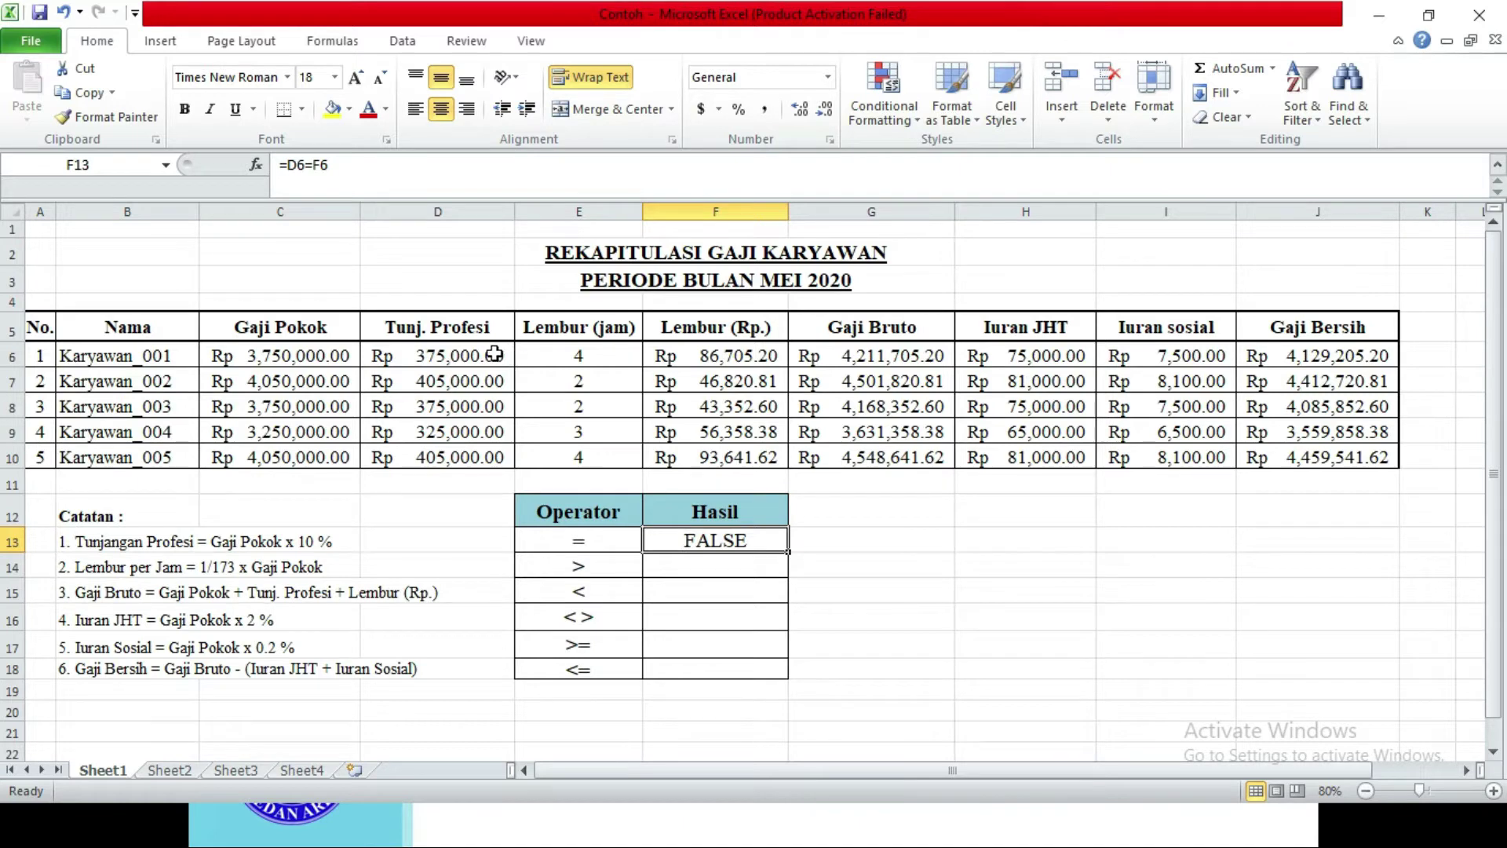
click(723, 351)
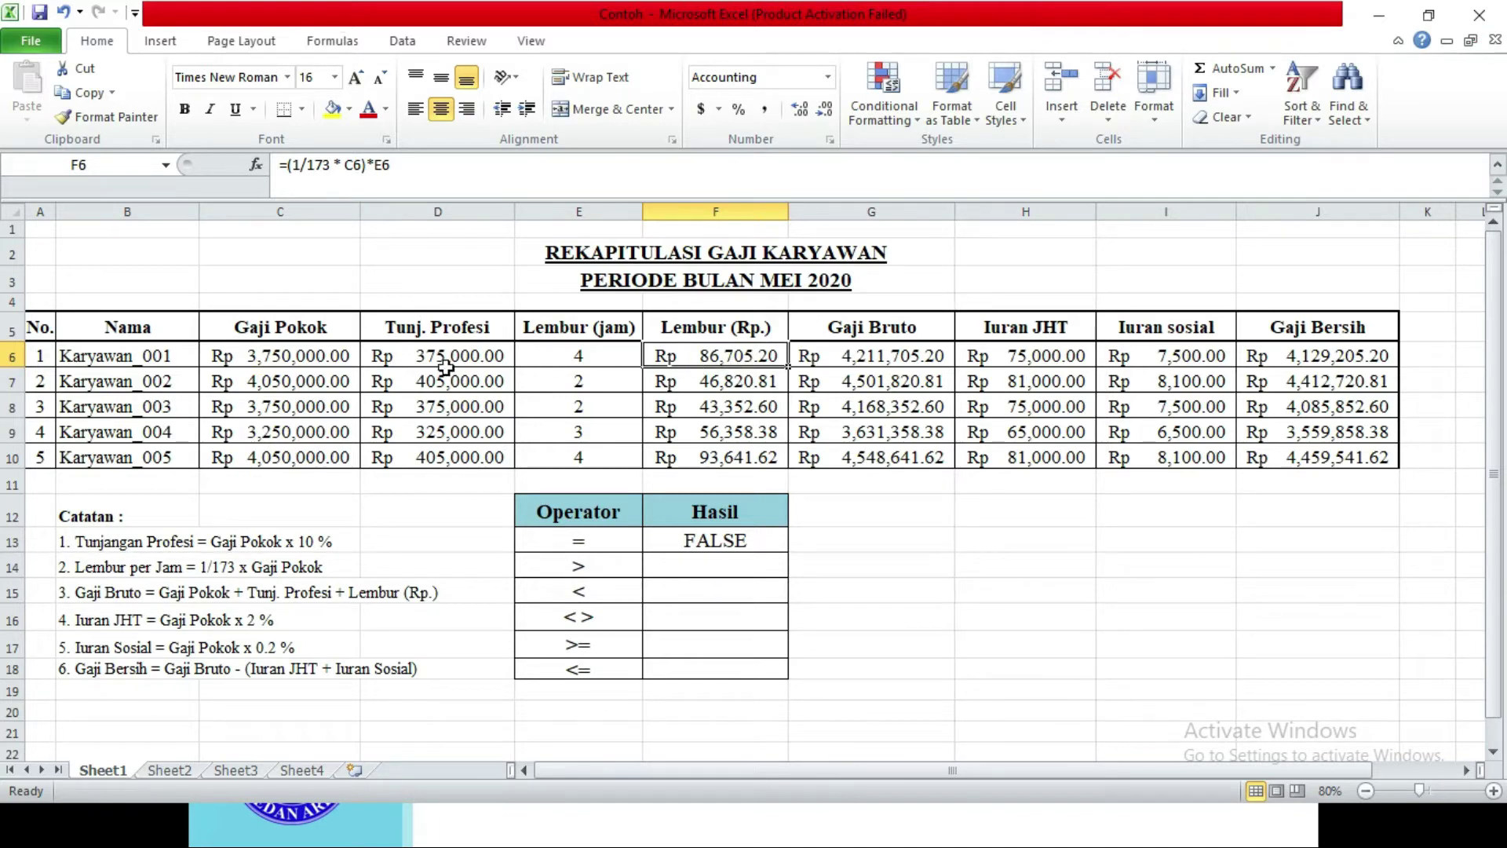
click(444, 359)
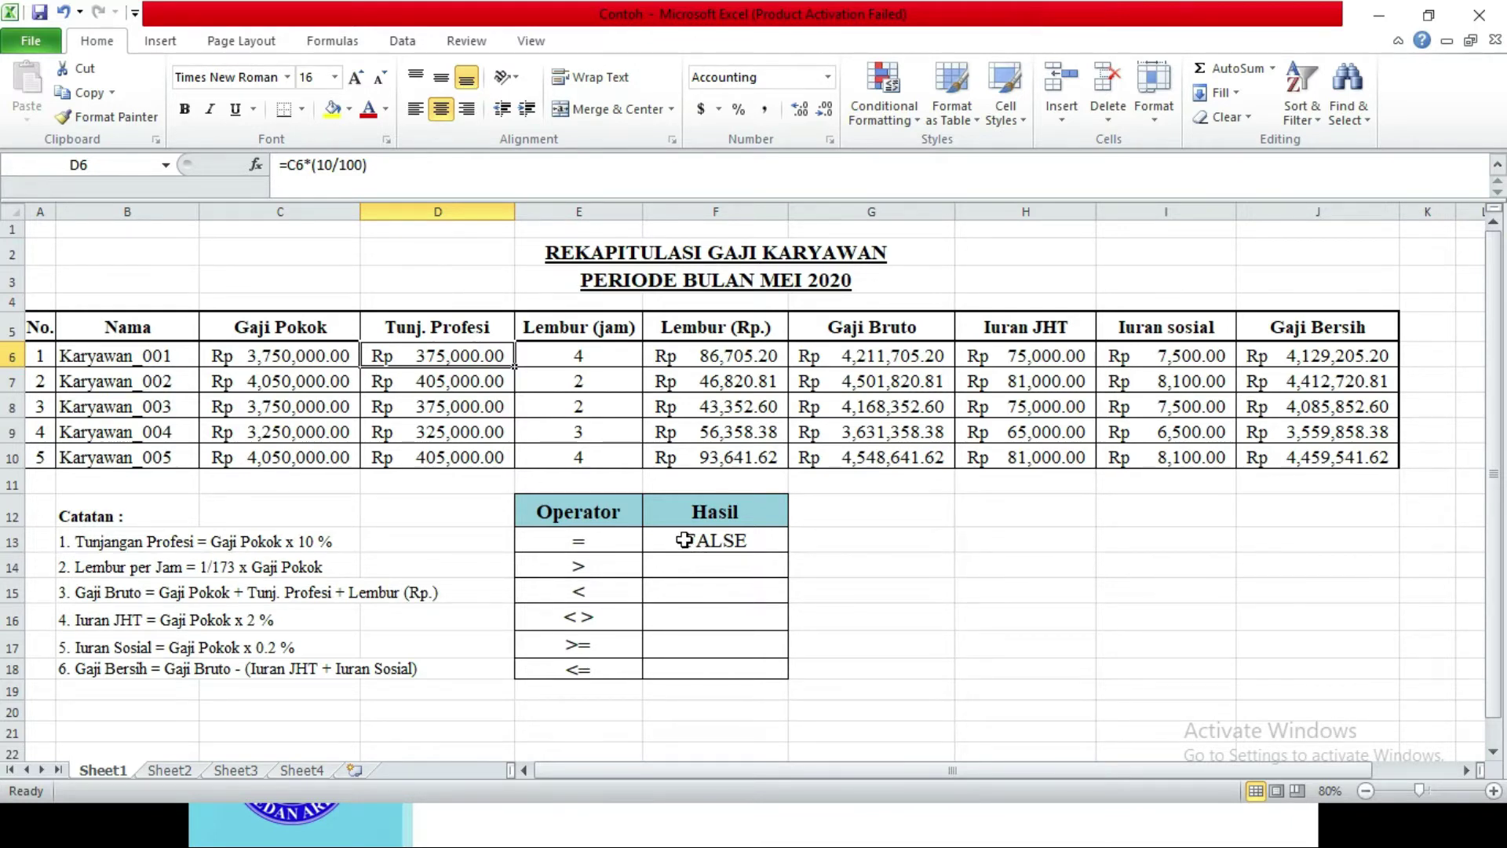
Step: Replace the formula in F13 with =D6=D7 to compare the first two employees' Tunj. Profesi, and check both cells
click(684, 540)
text(=)
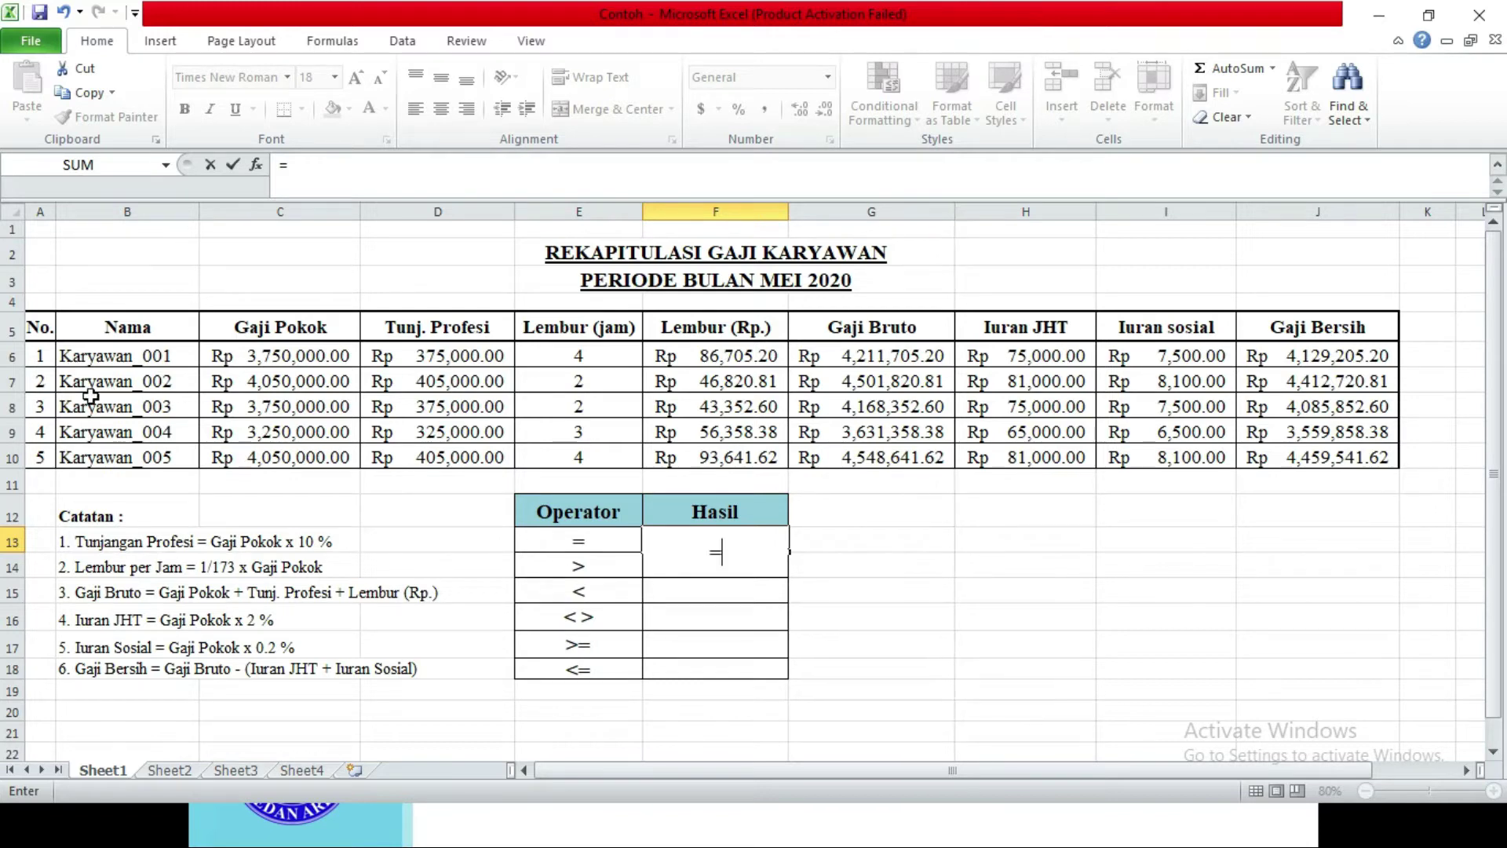
click(426, 356)
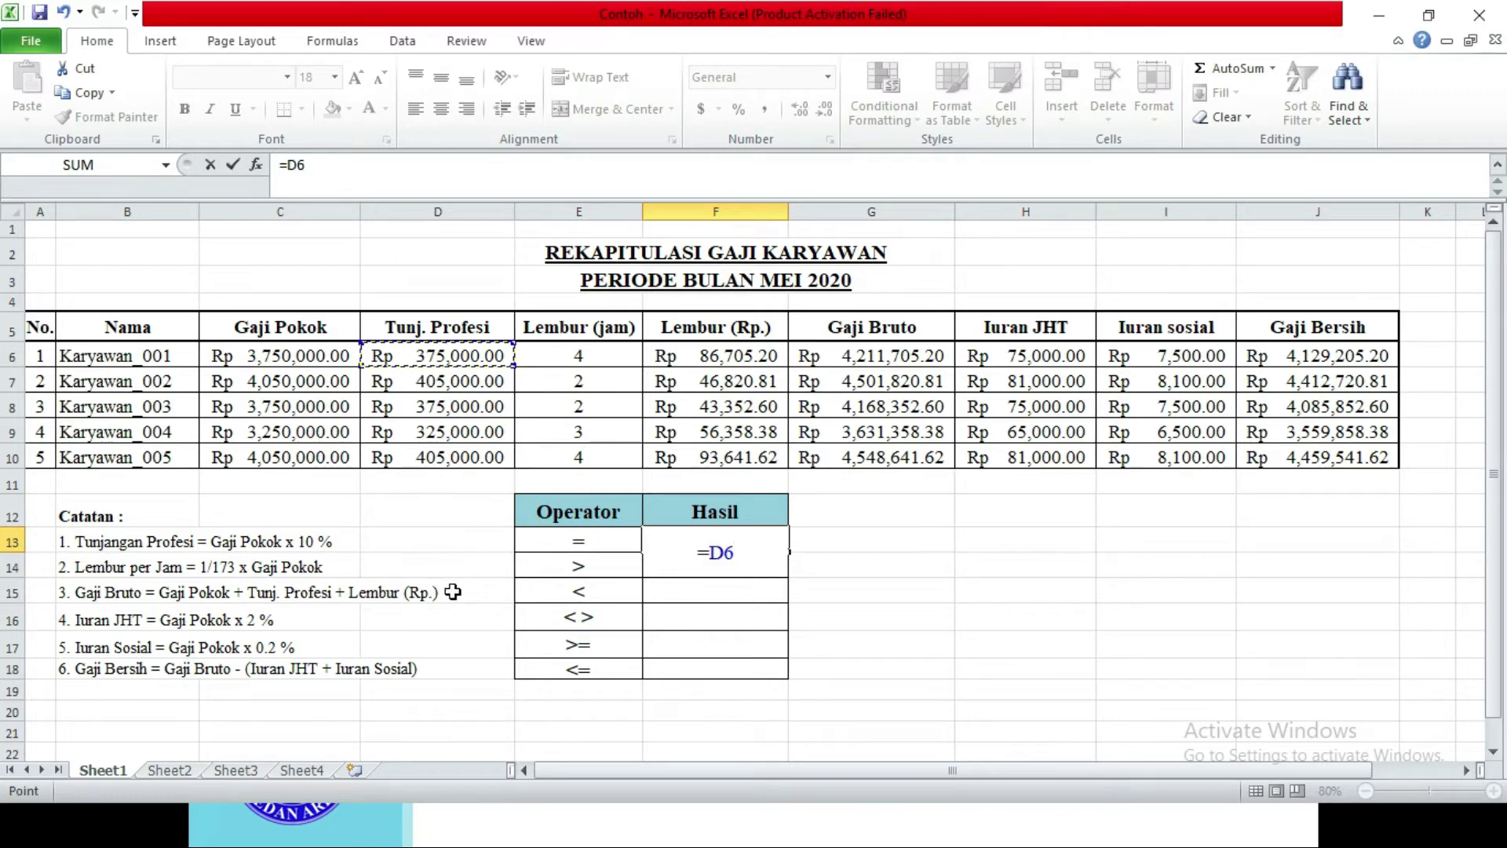
text(=)
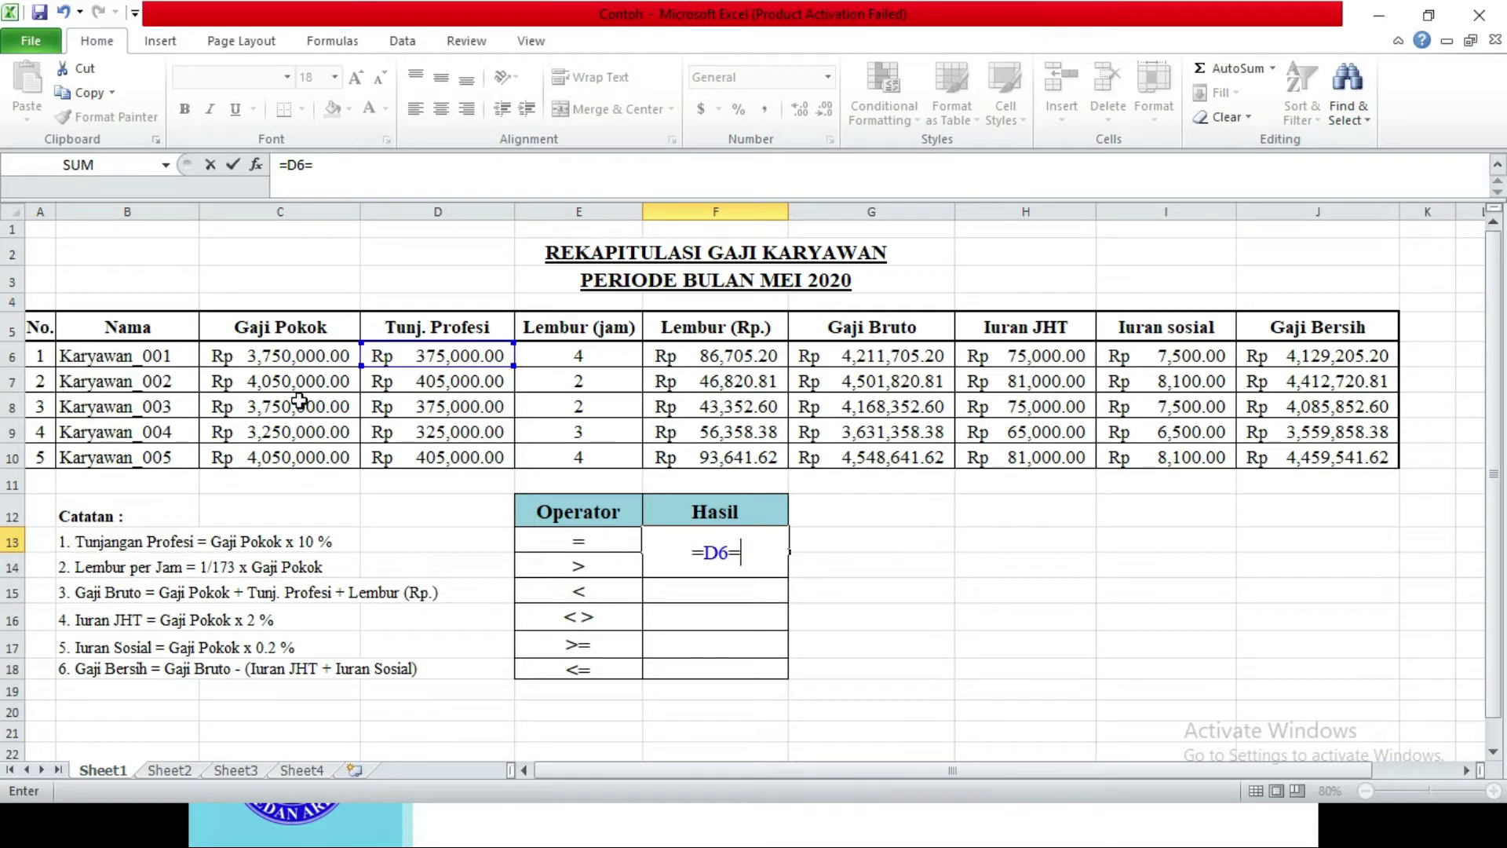
click(436, 381)
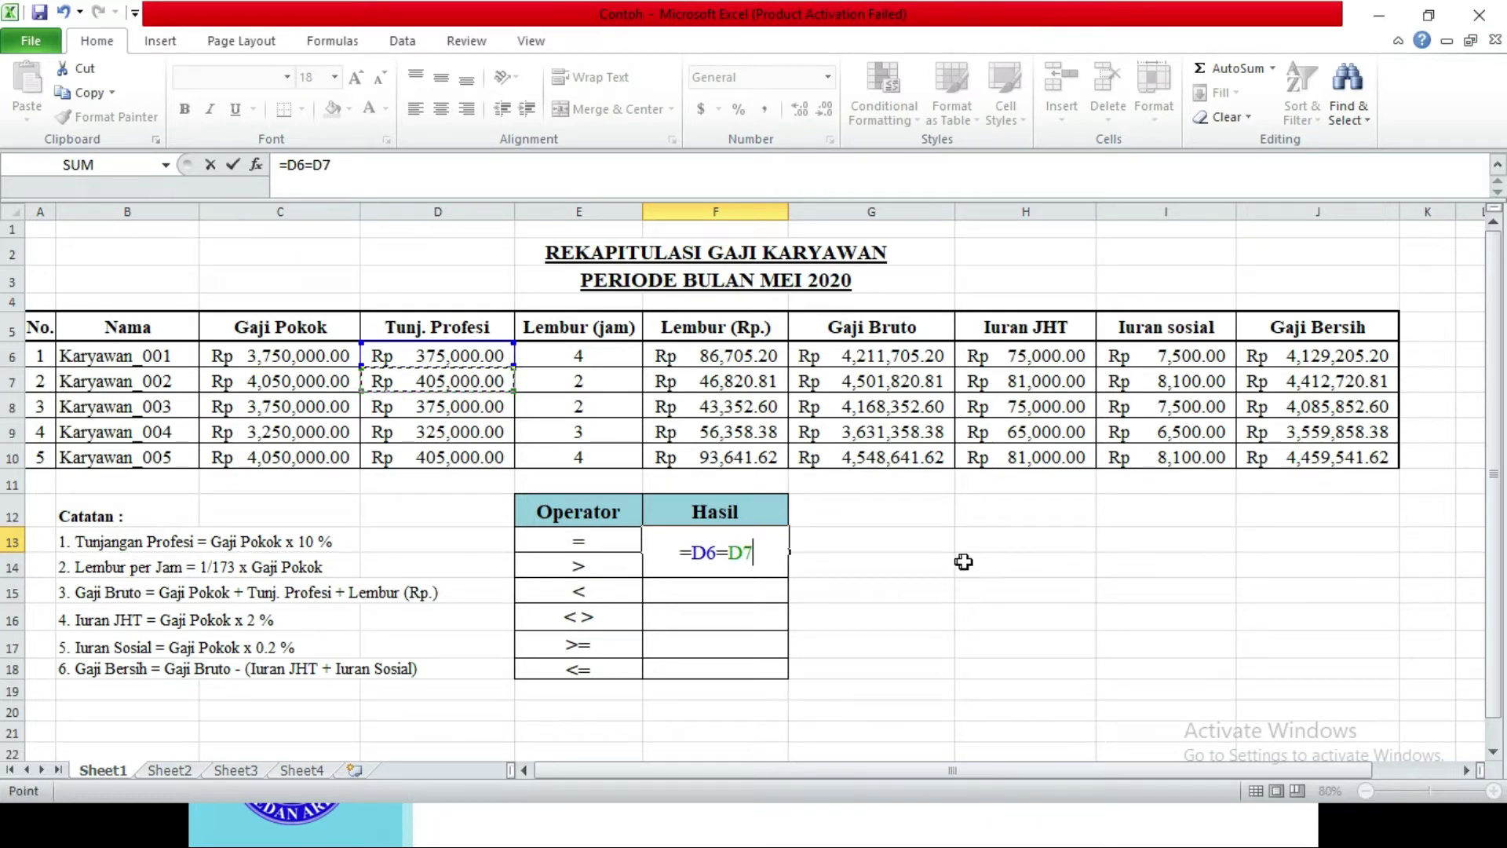
key(Return)
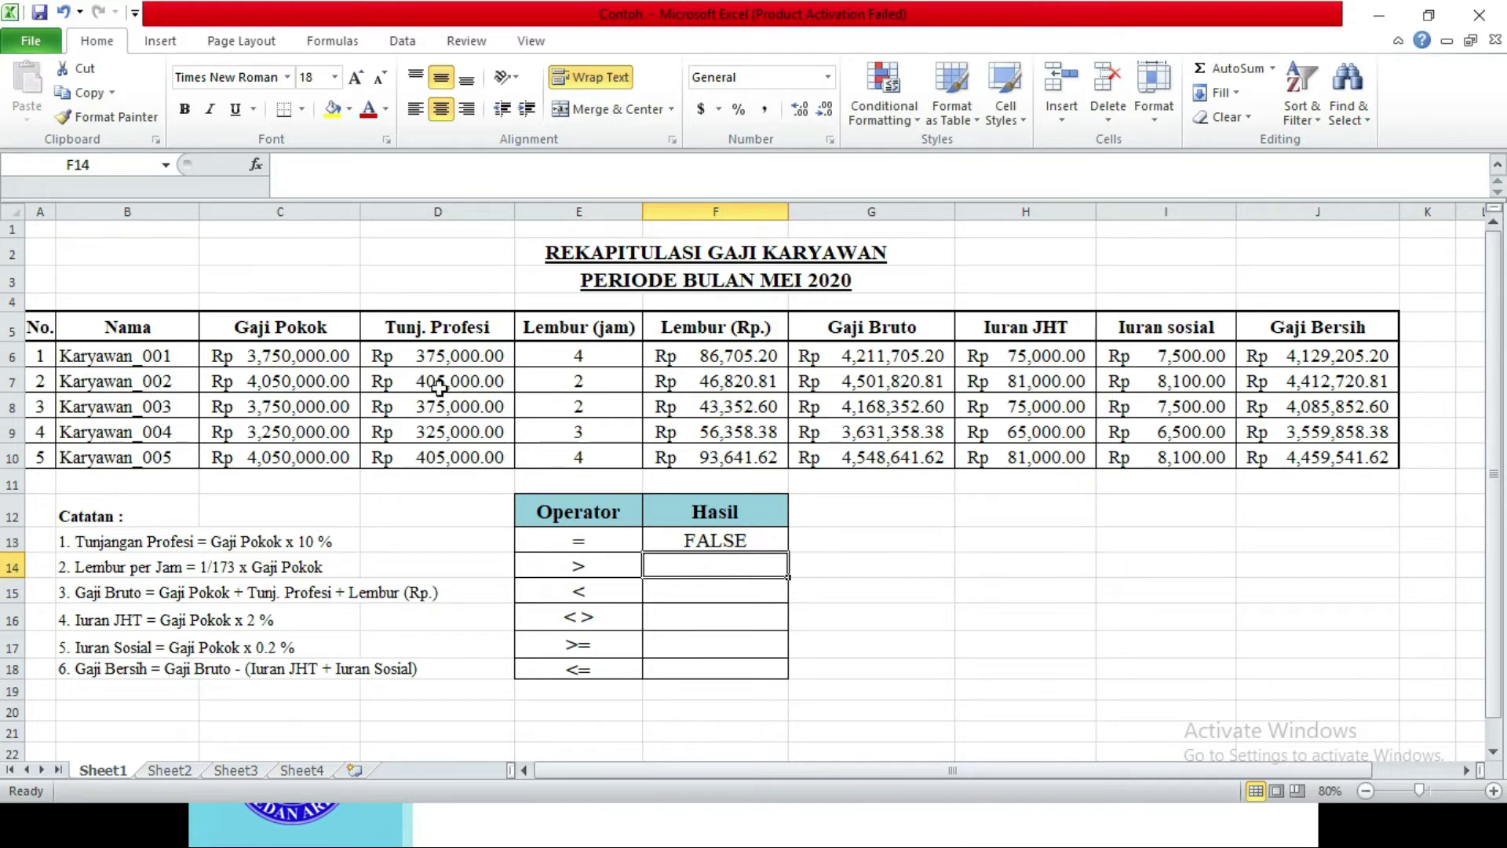
click(441, 360)
click(437, 382)
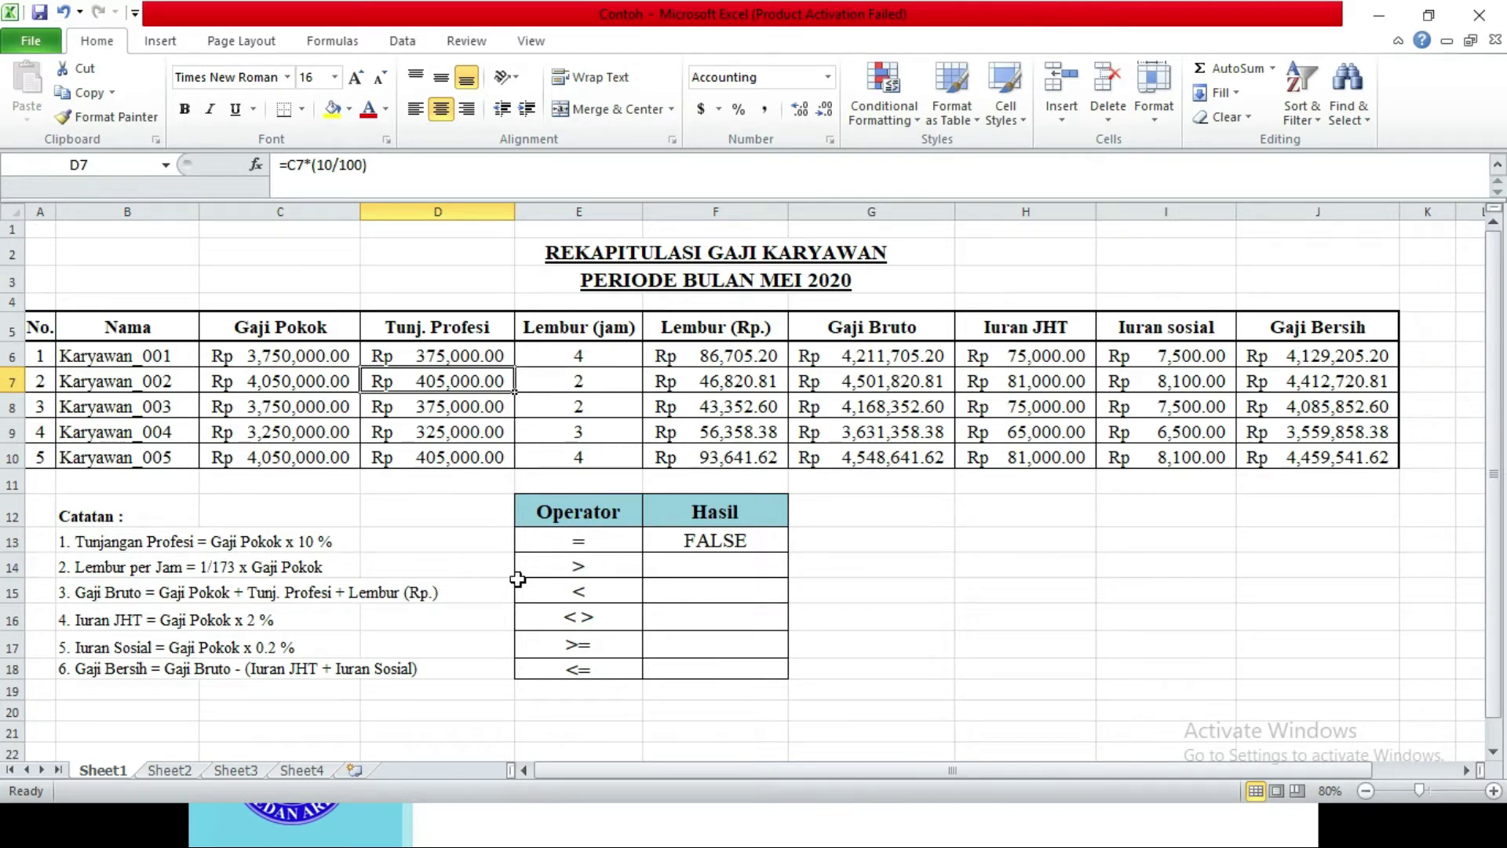
Step: Enter =H6>I6 in F14 to test whether Karyawan_001's Iuran JHT is greater than Iuran sosial
click(699, 568)
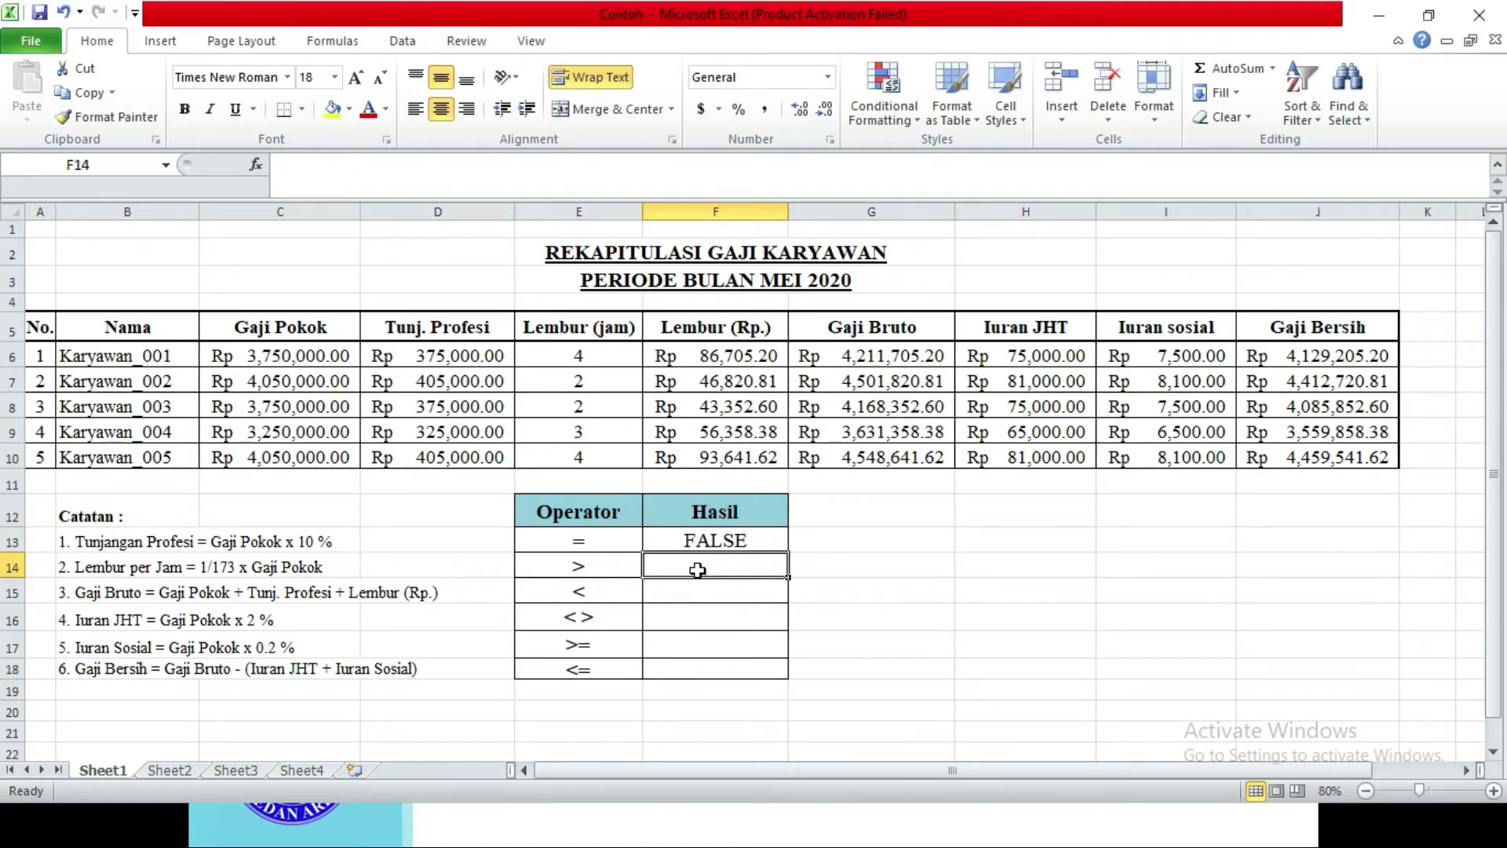
text(=)
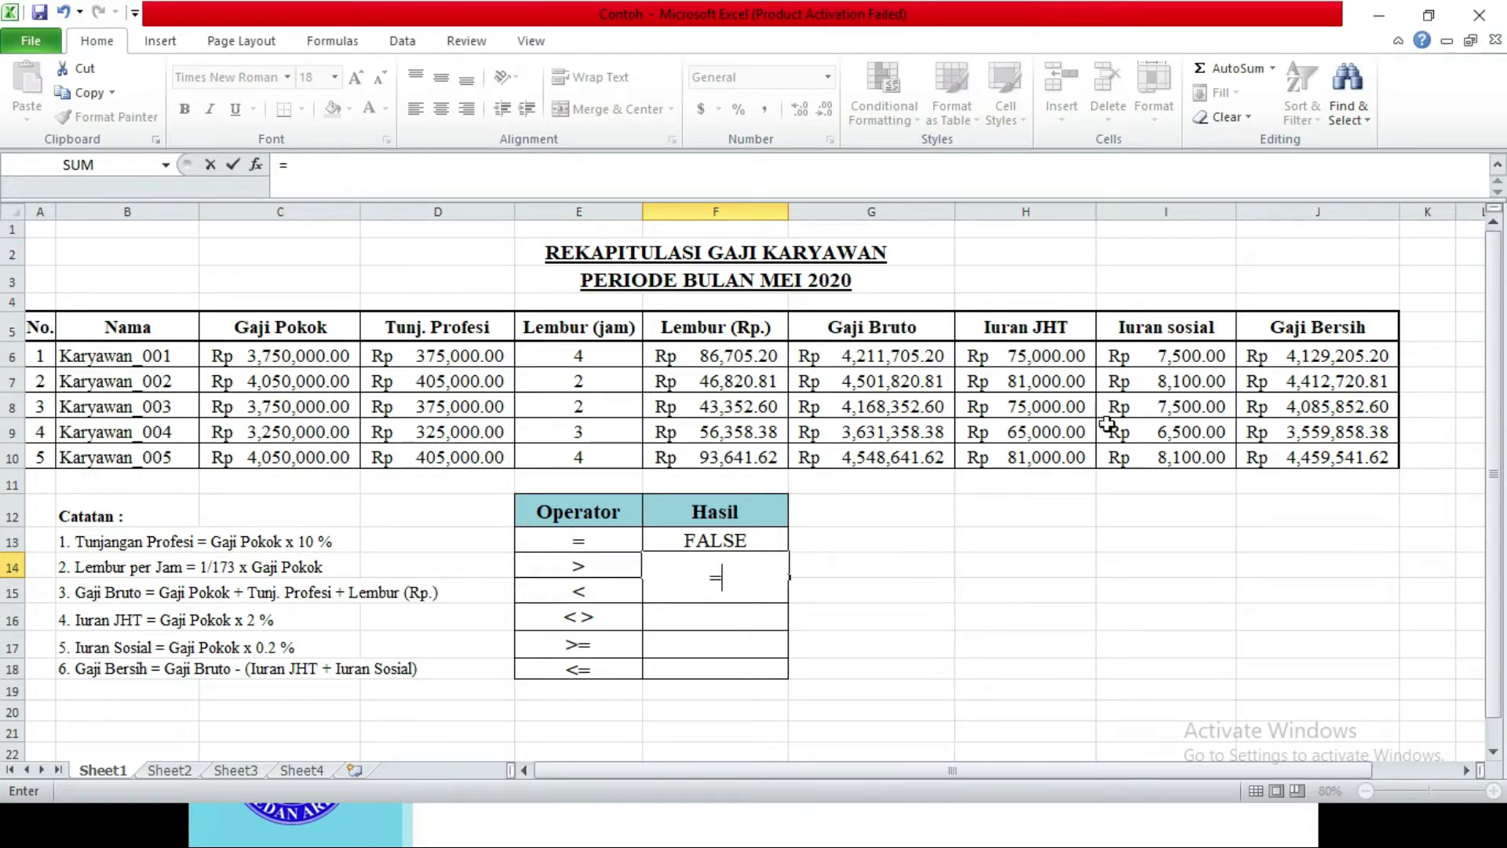
click(1042, 363)
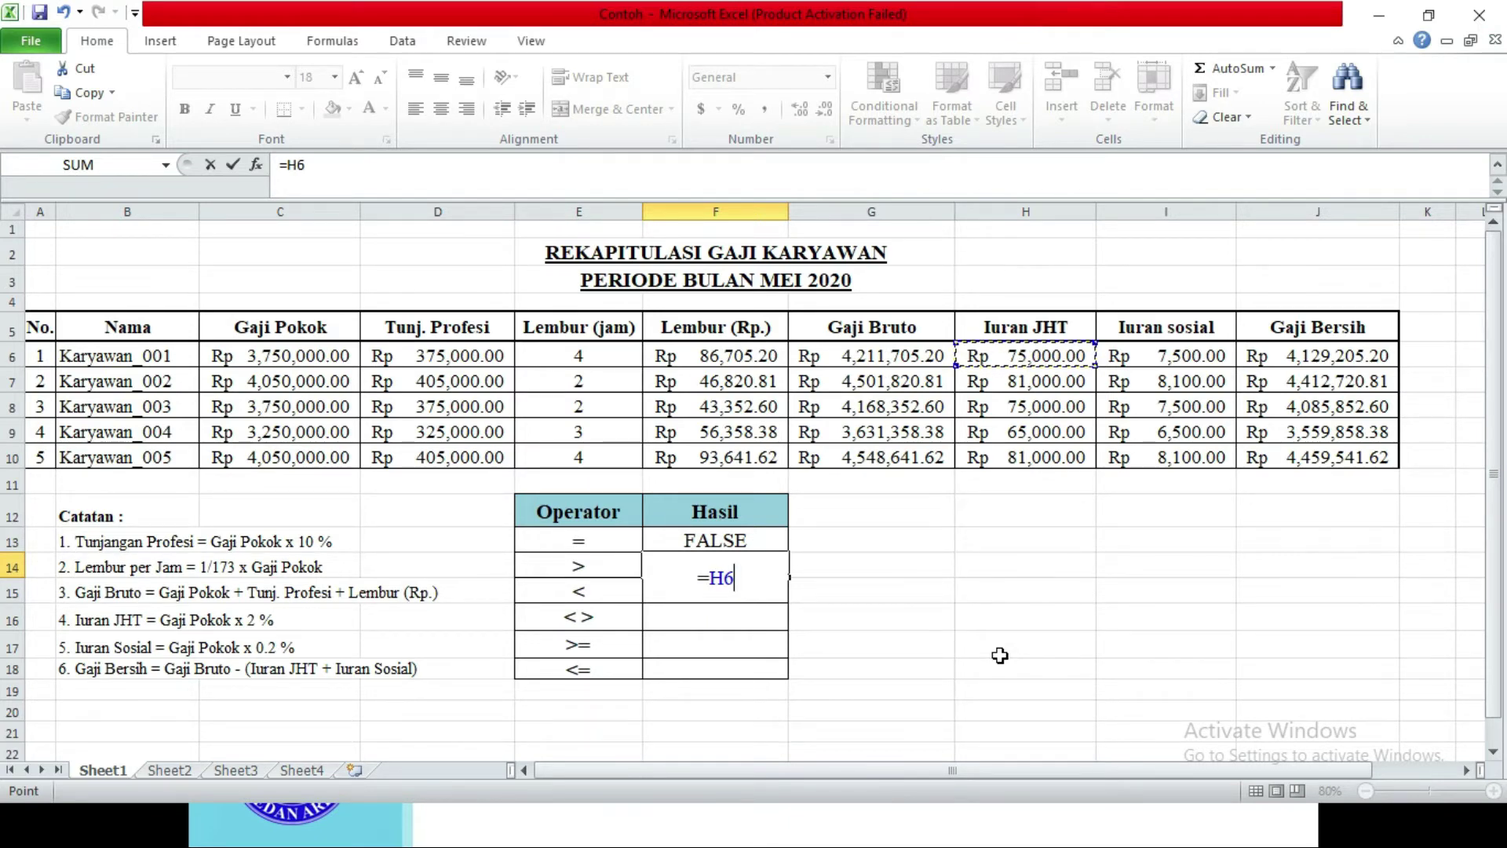
text(>)
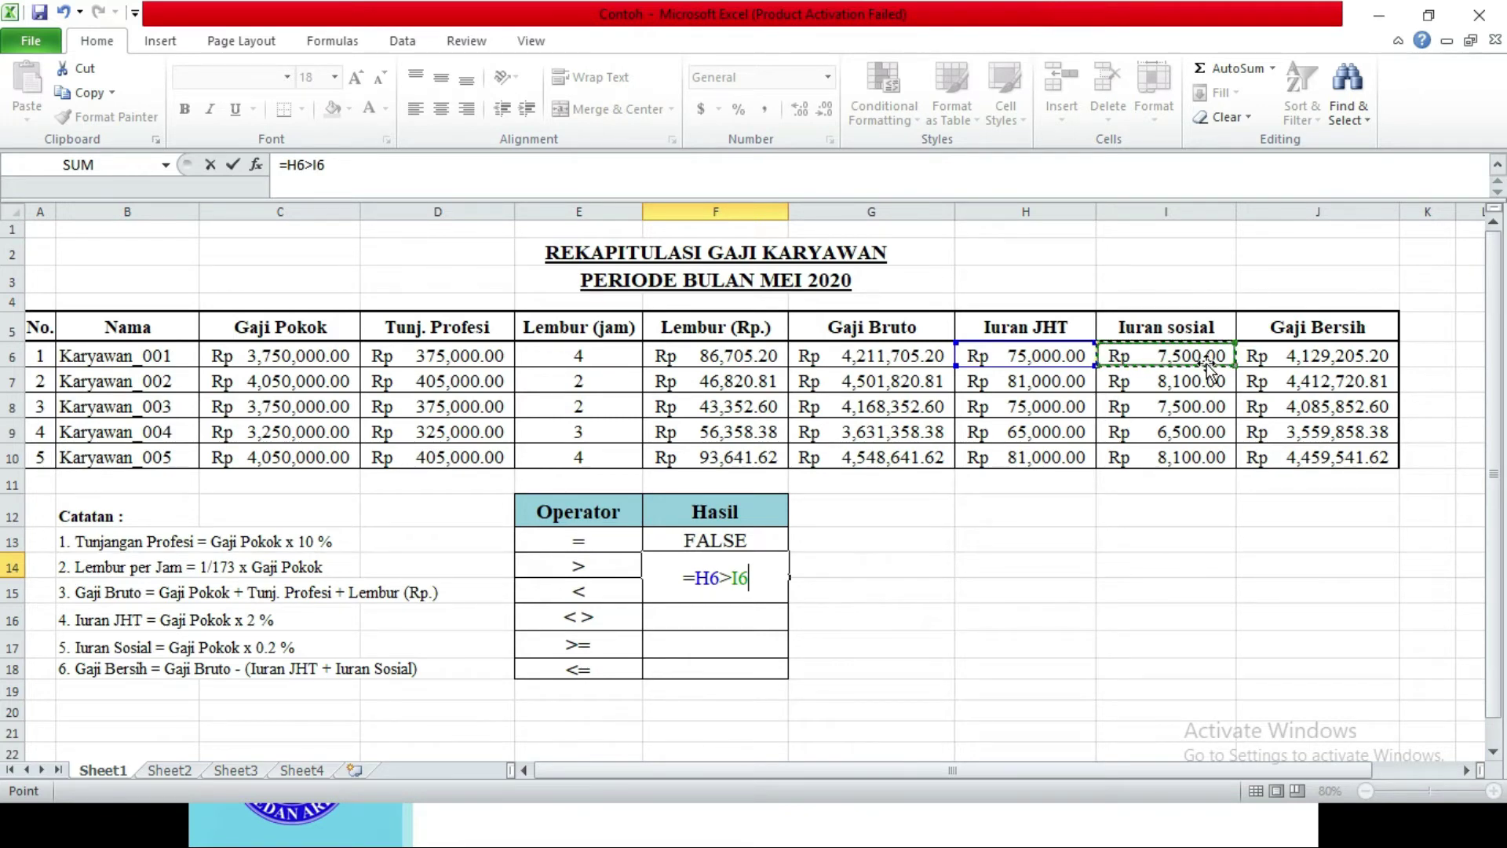
key(Return)
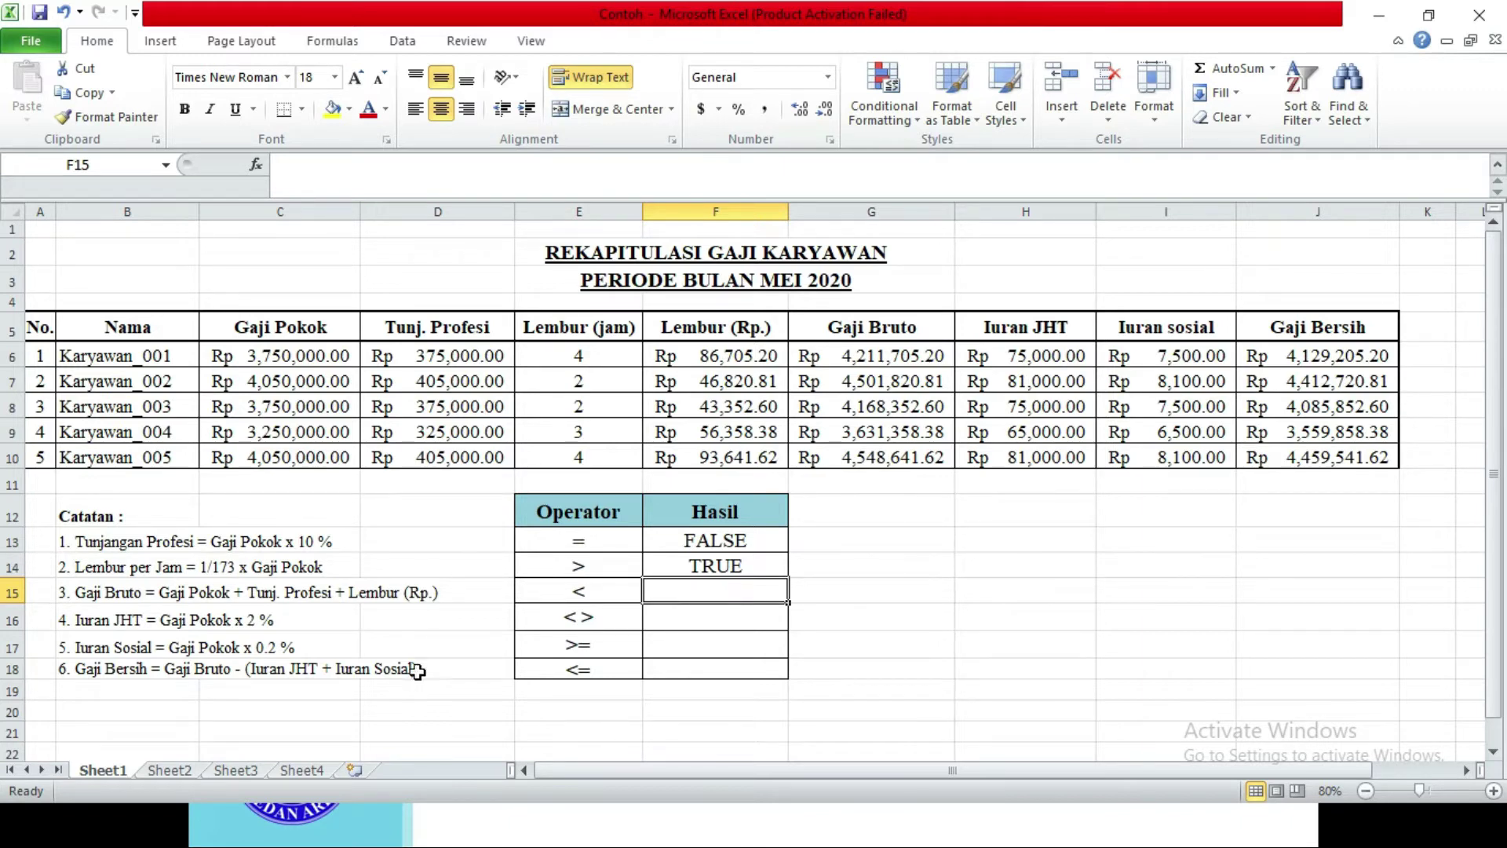
Step: Enter =C7<C9 in F15 to test whether Karyawan_002's Gaji Pokok is less than Karyawan_004's, and check both compared cells
click(698, 617)
click(703, 593)
click(178, 430)
click(176, 384)
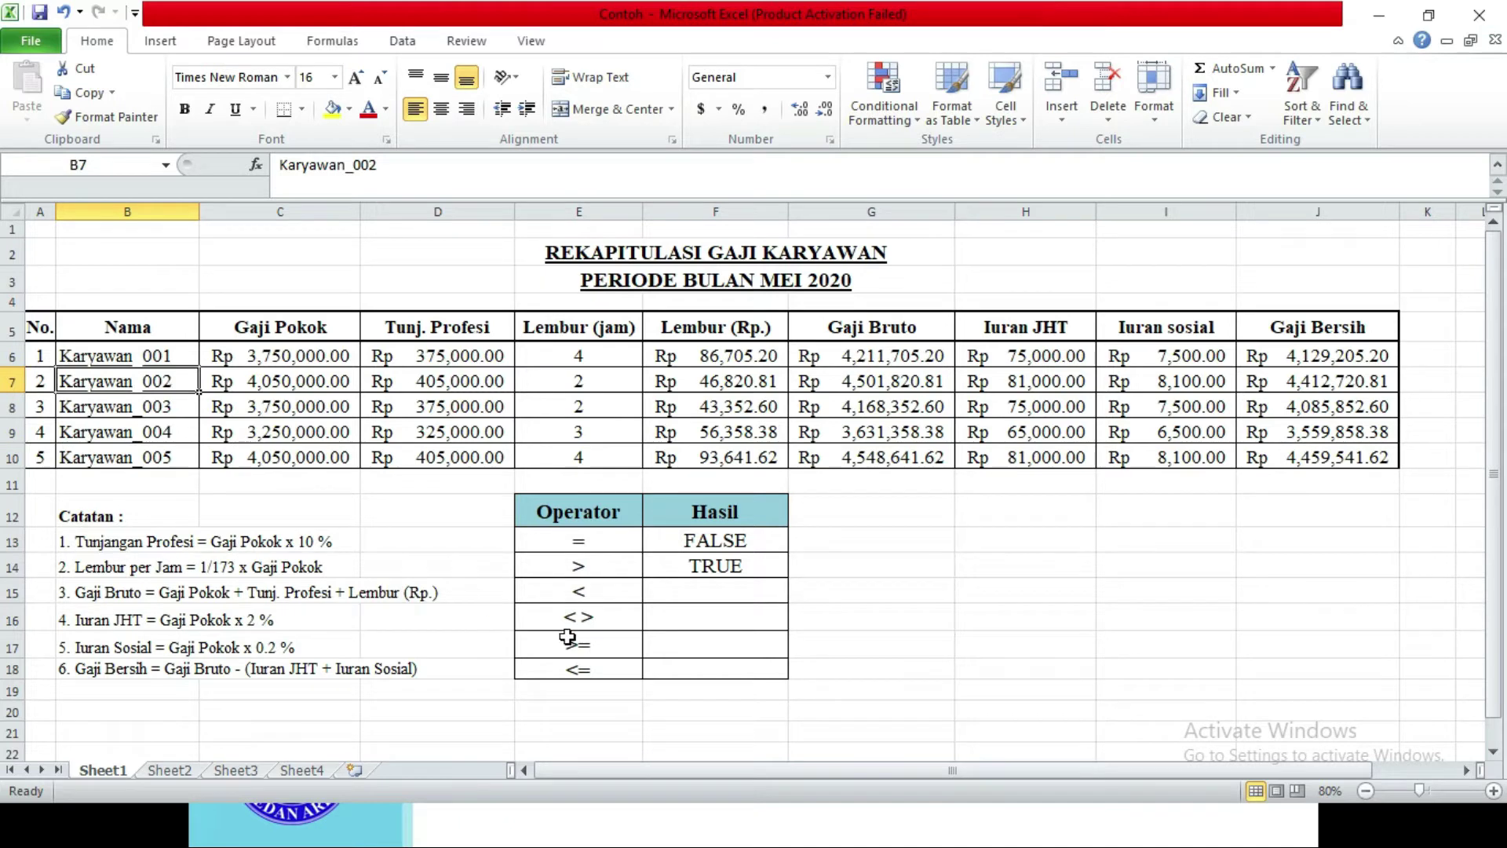
click(712, 592)
text(=)
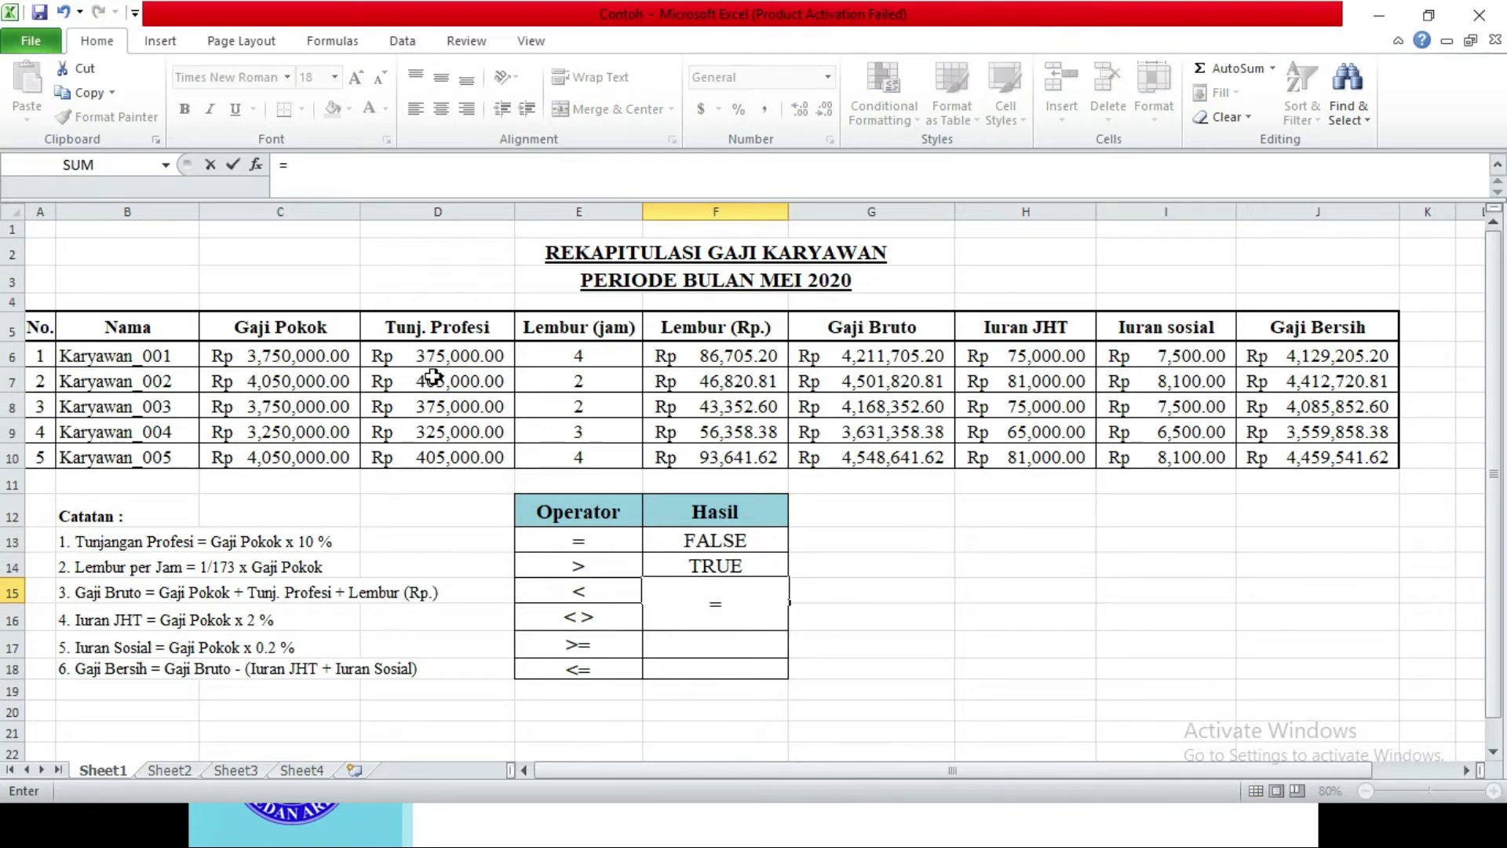
click(262, 382)
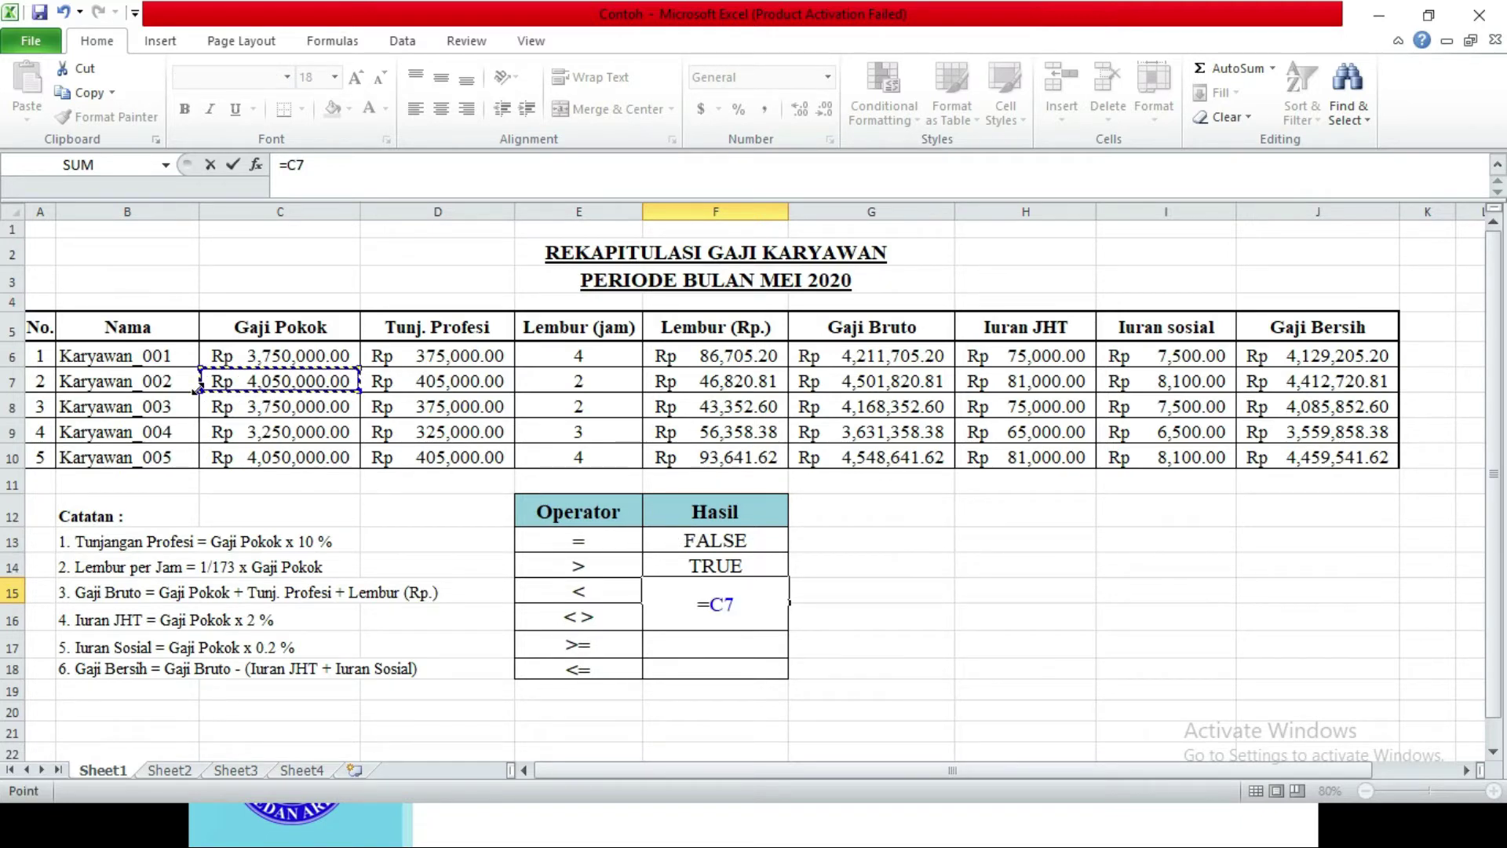
text(<)
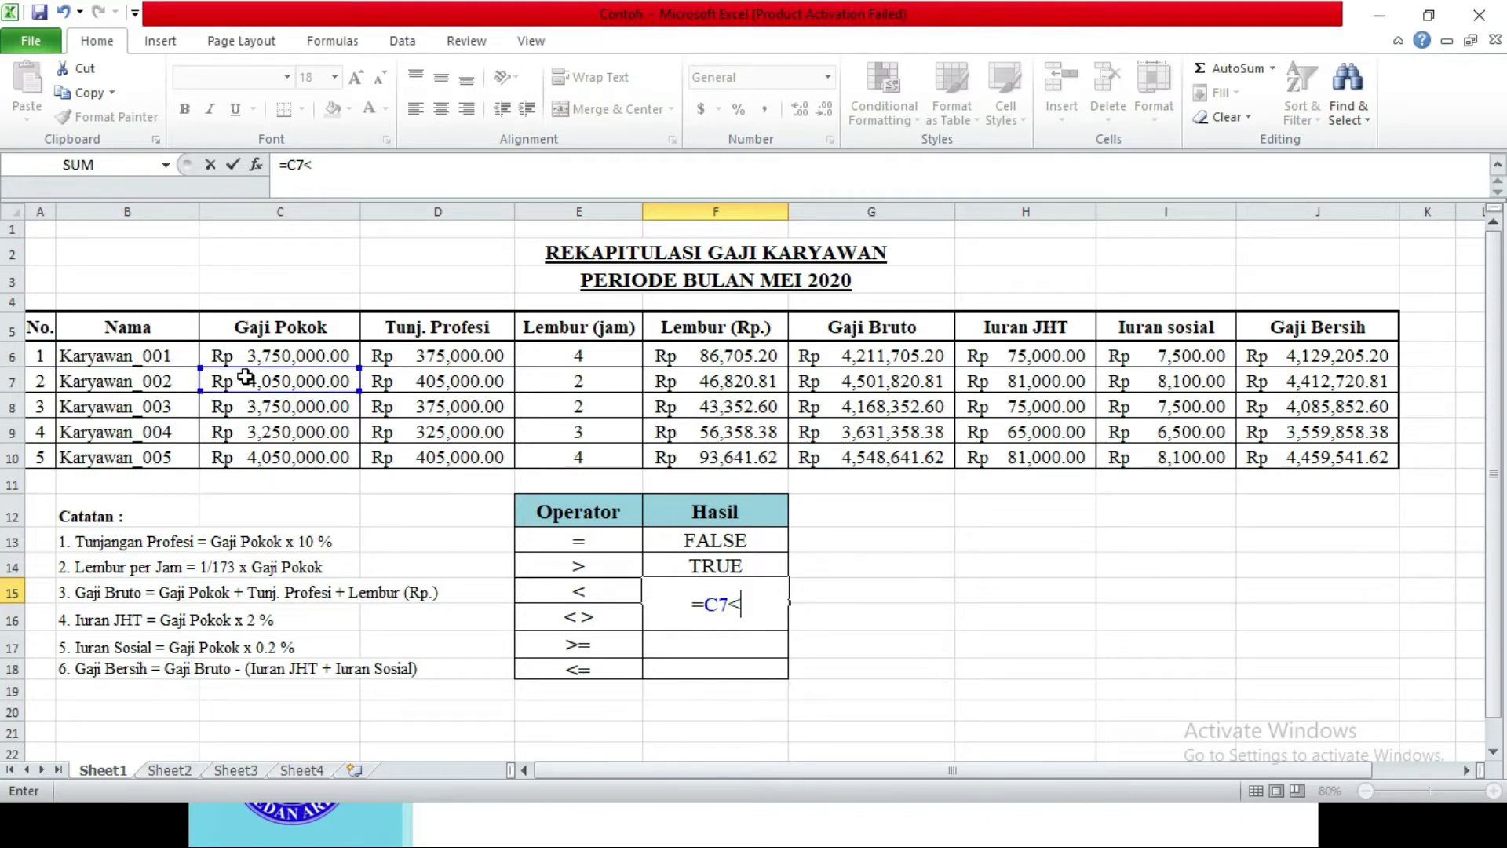
click(275, 437)
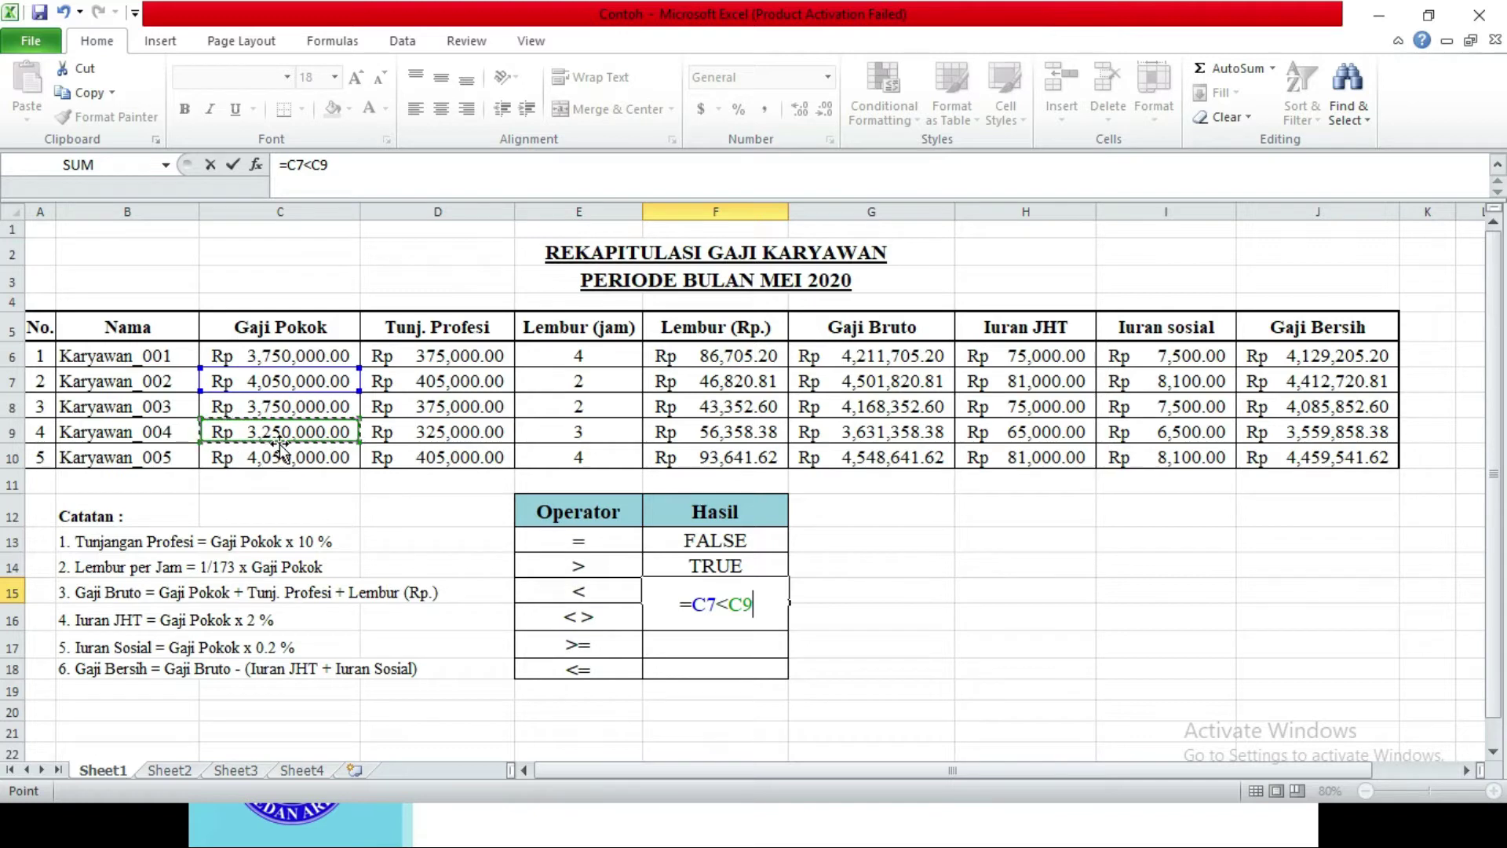
key(Return)
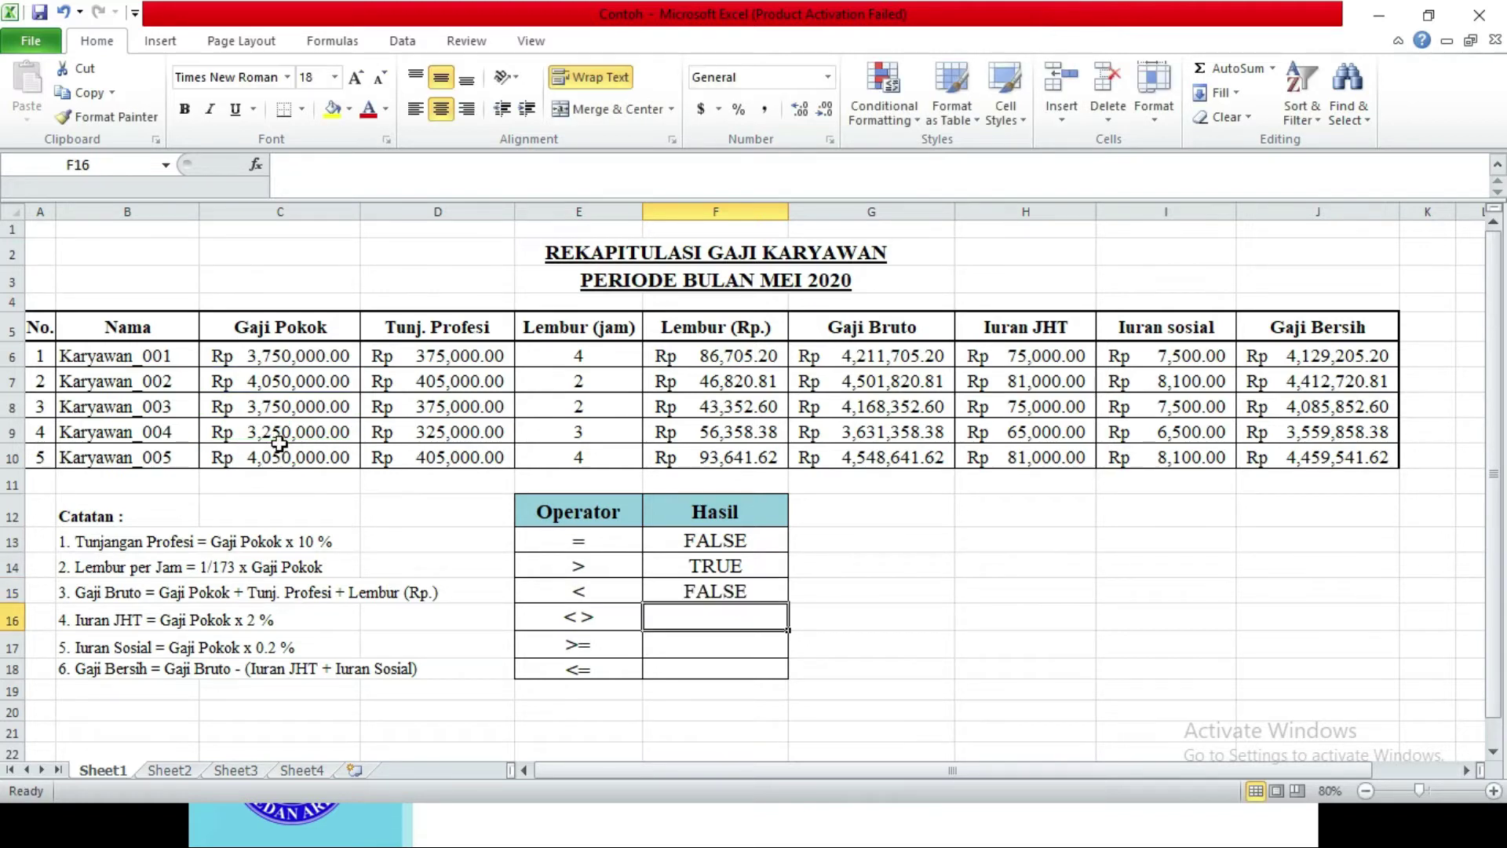
click(722, 594)
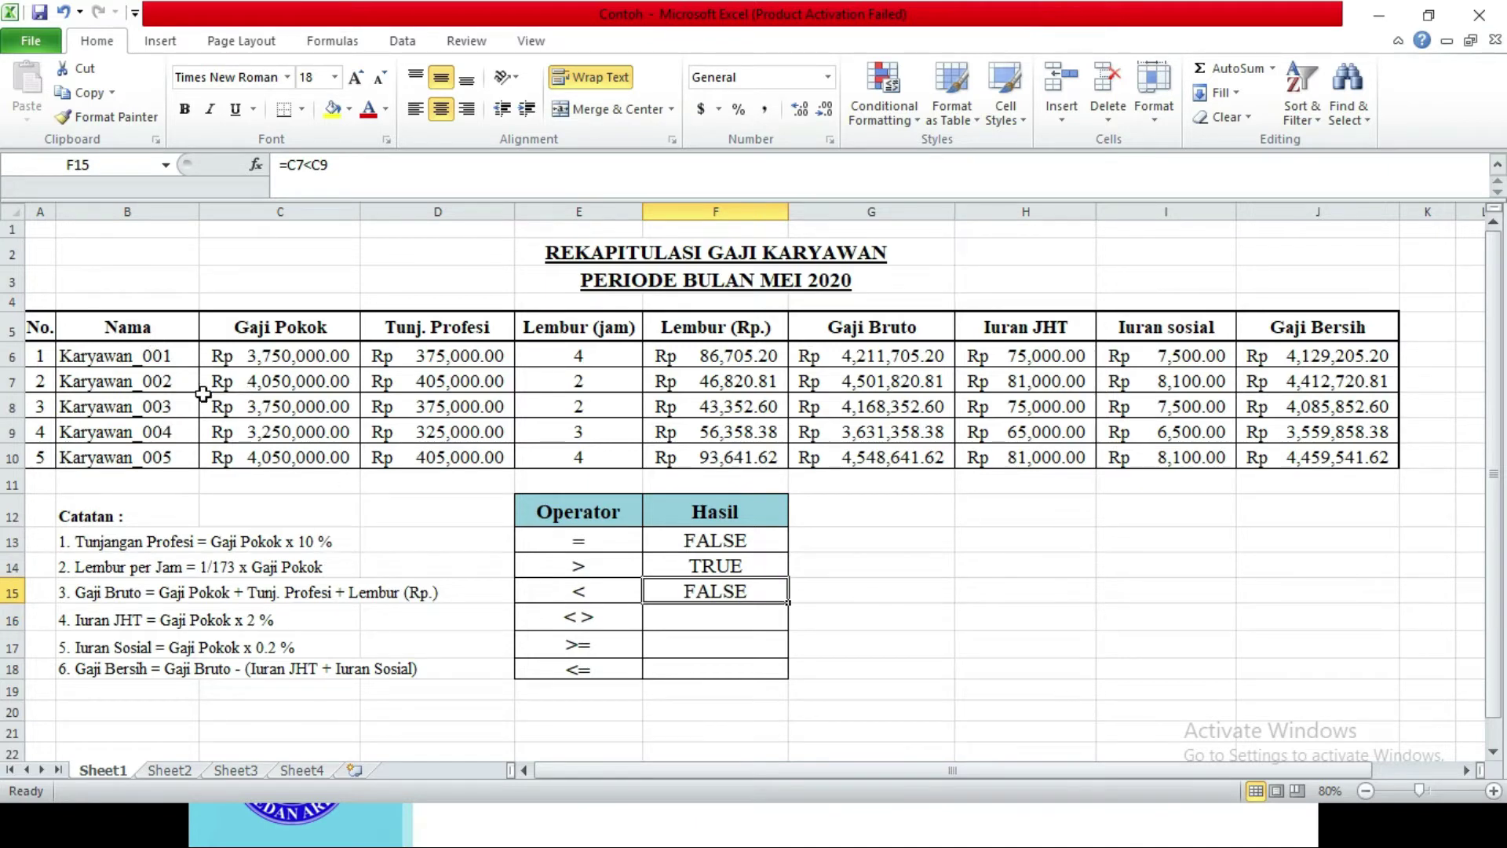
click(249, 384)
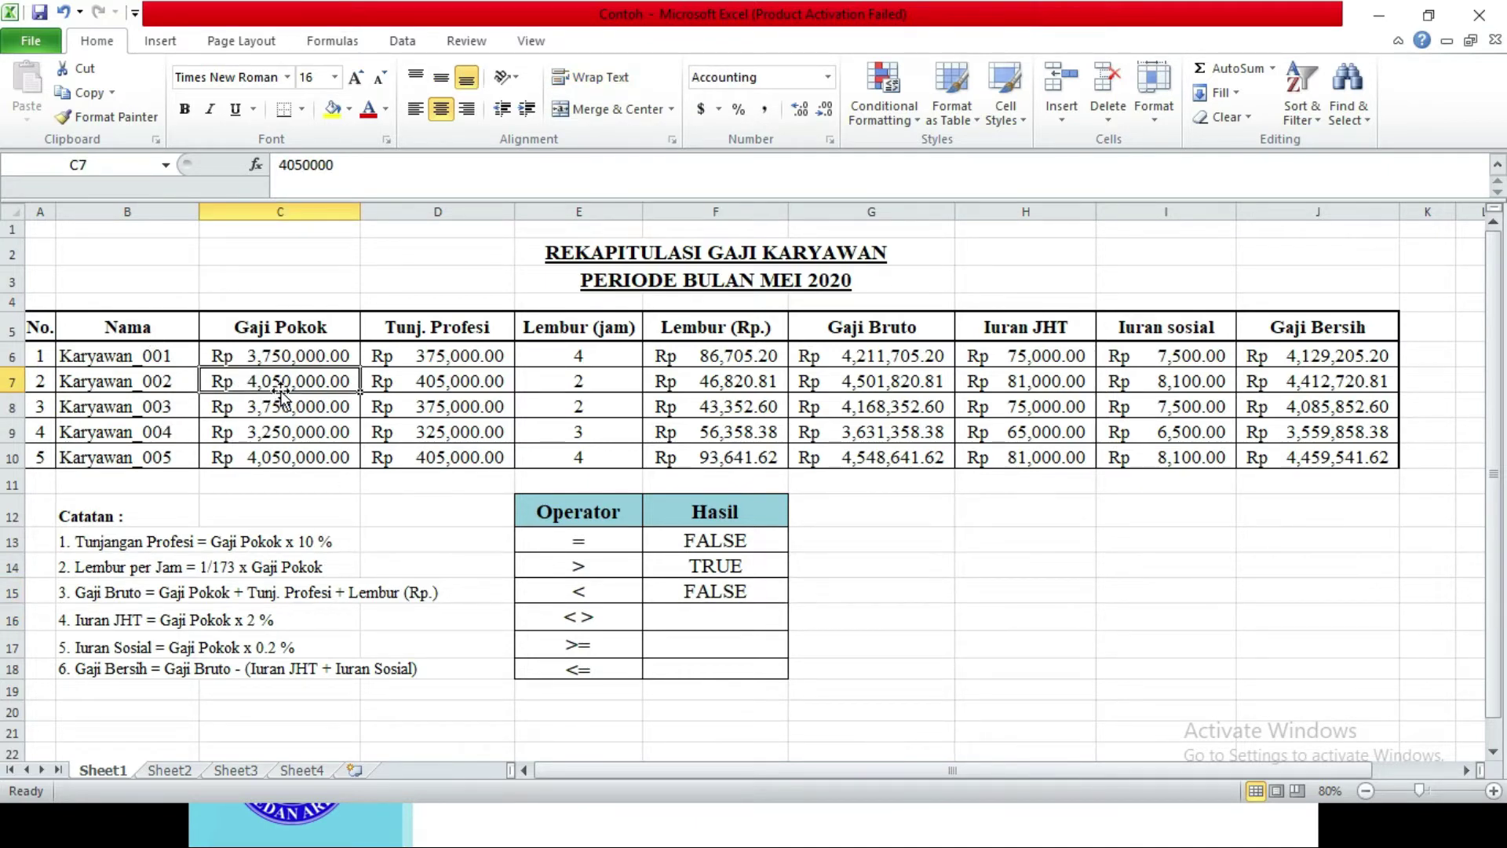
click(273, 434)
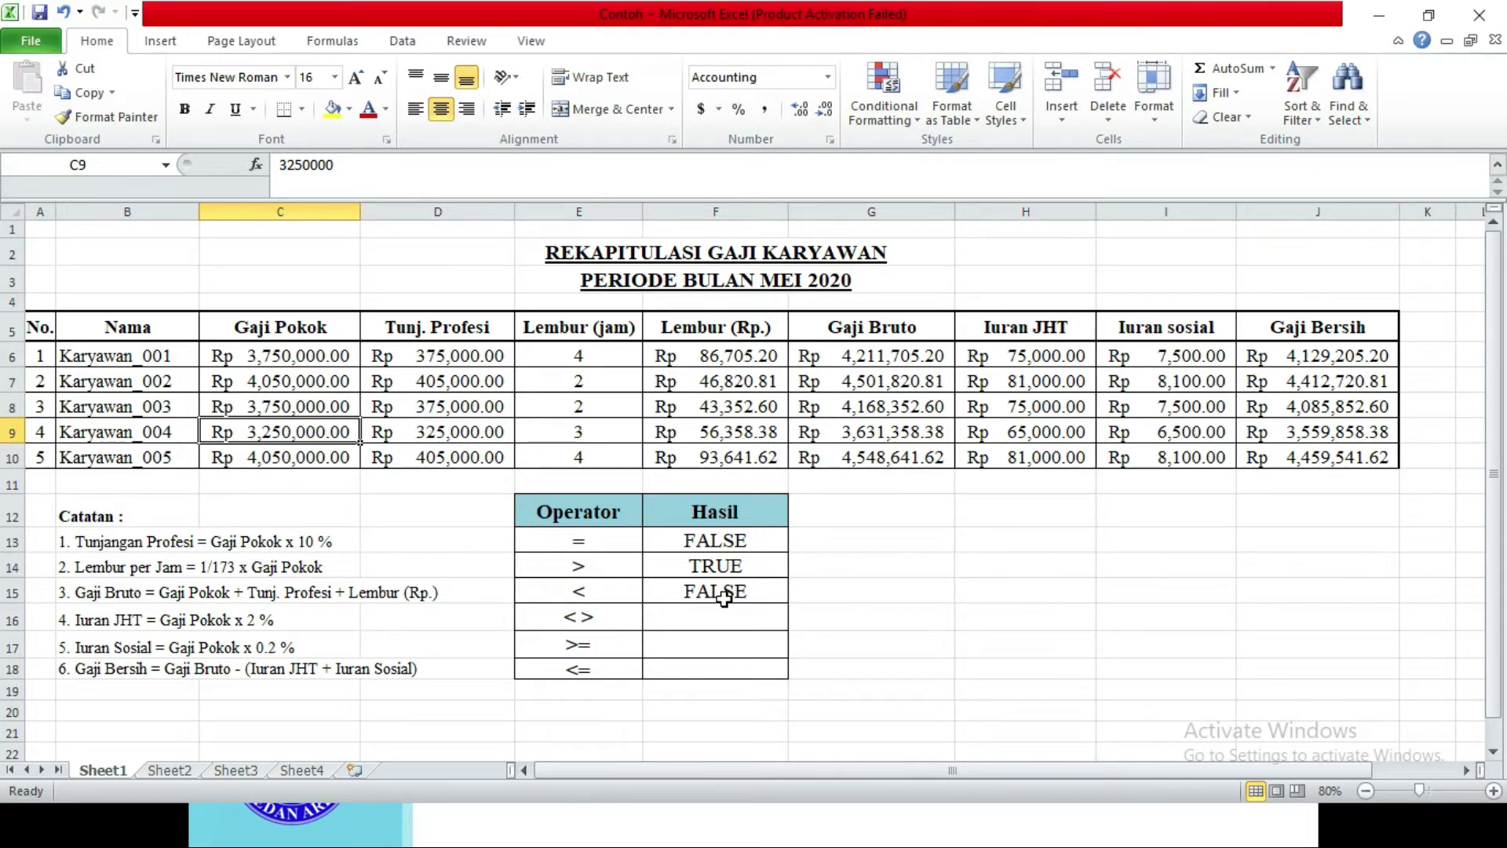
Step: Enter =G6<>J6 in F16 to test whether Karyawan_001's Gaji Bruto differs from Gaji Bersih, and check the formula
click(722, 624)
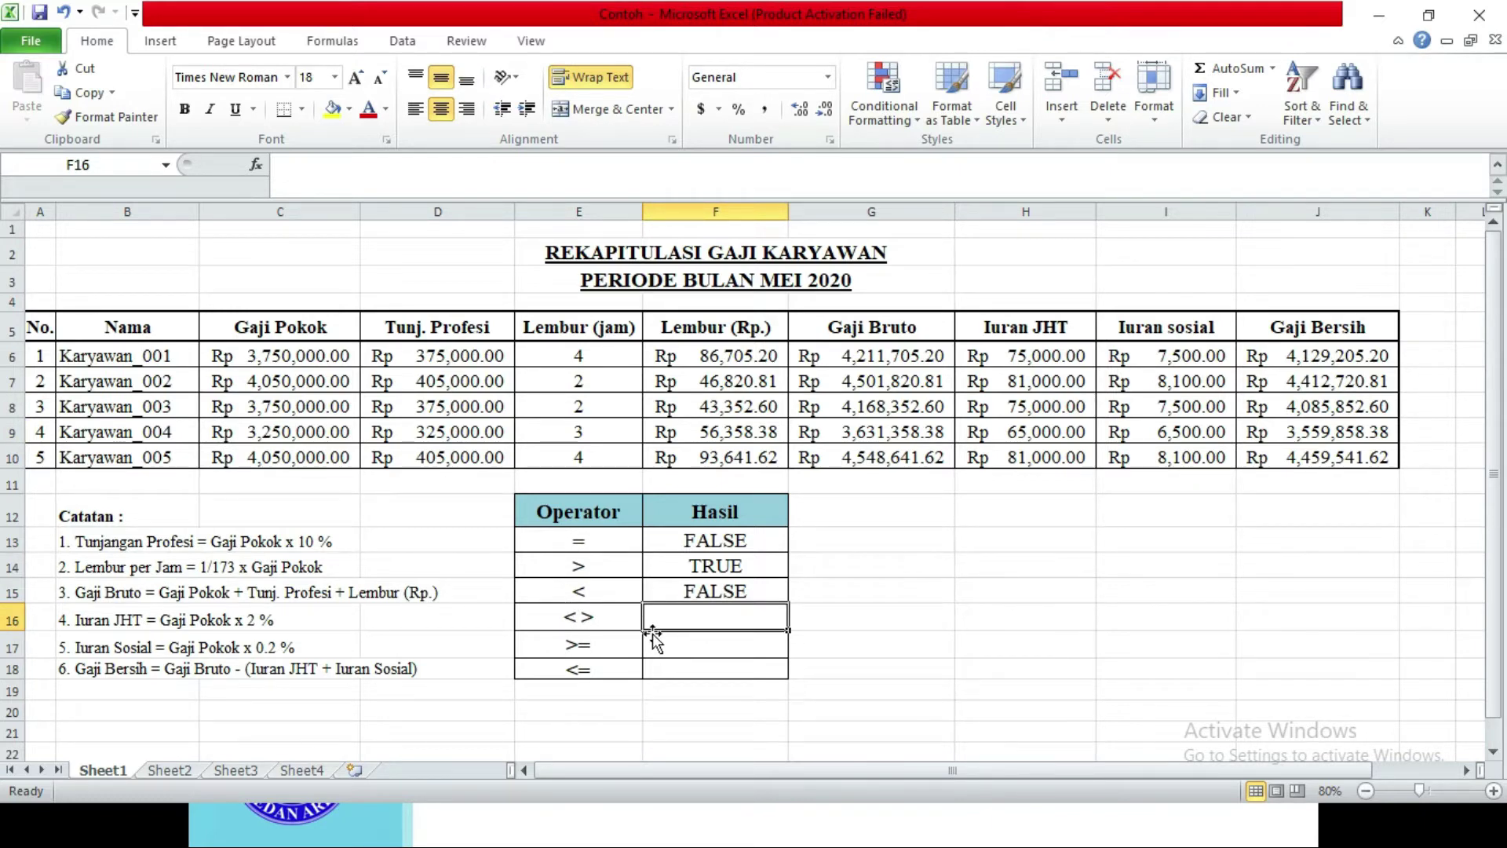
text(=)
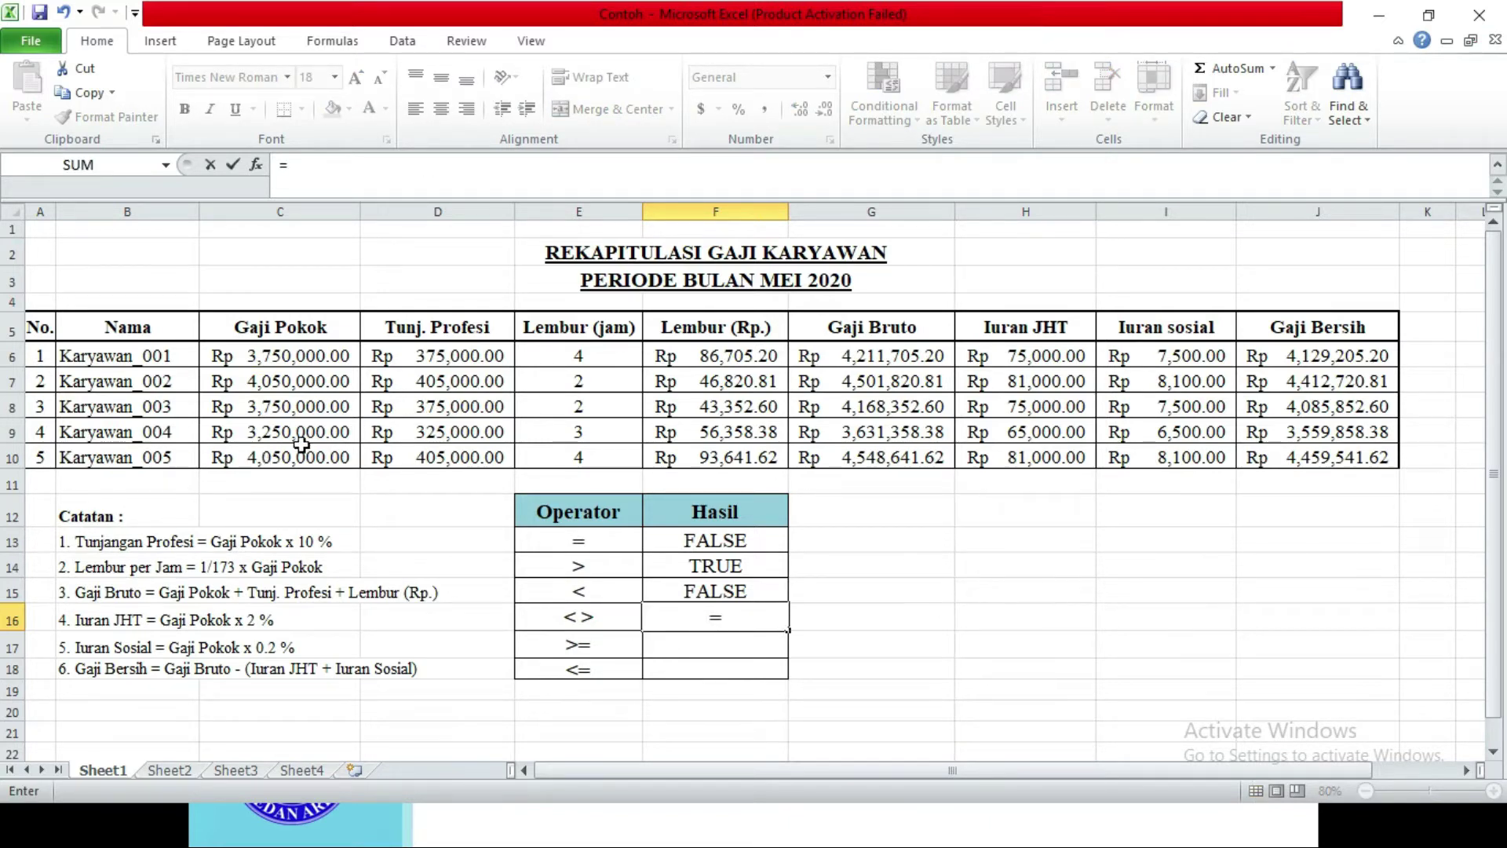
click(861, 358)
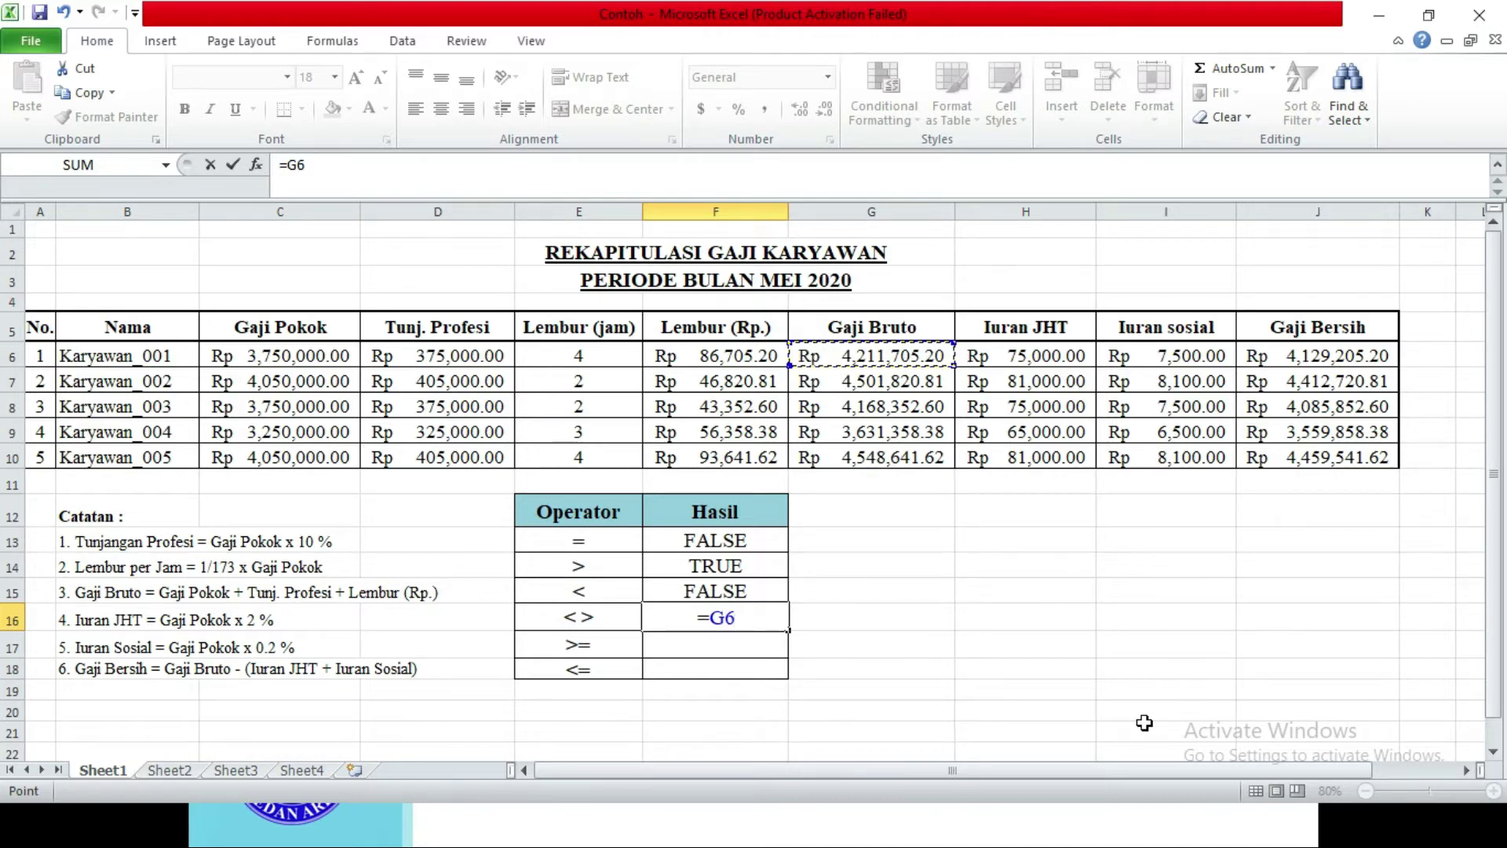
text(<>)
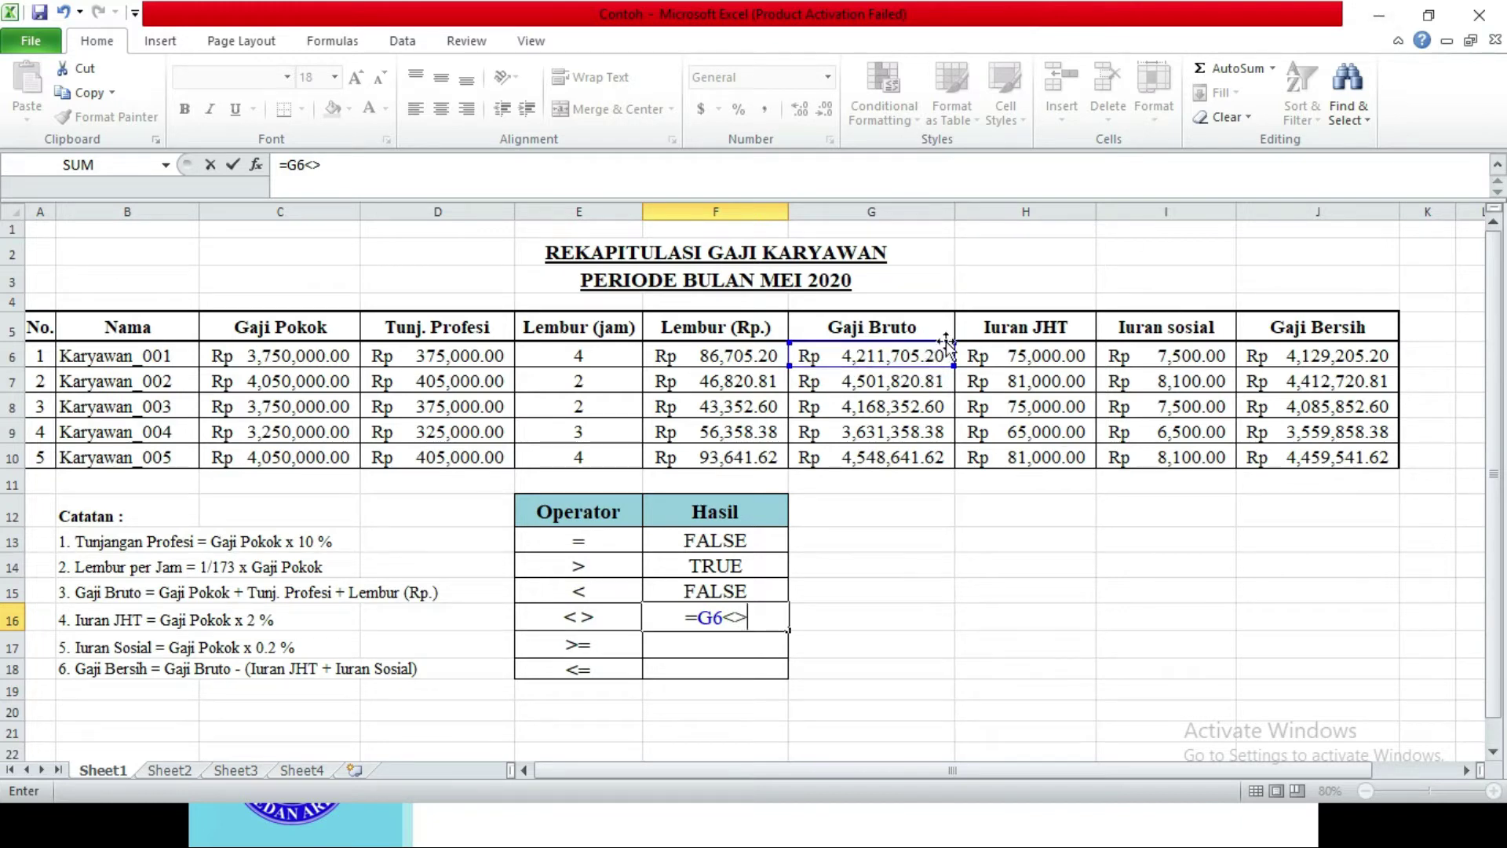
click(1313, 357)
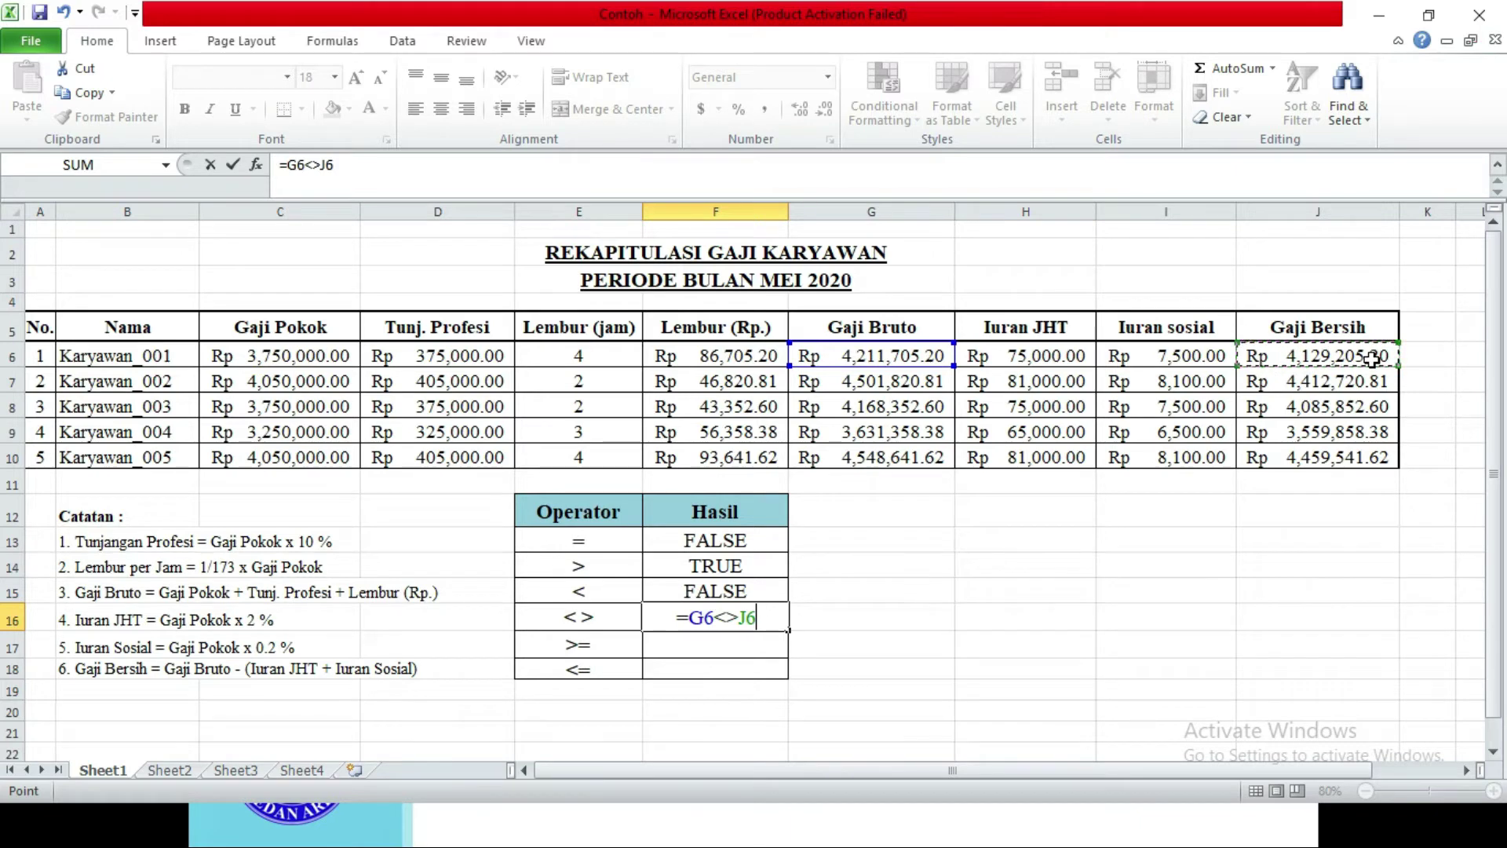
key(Return)
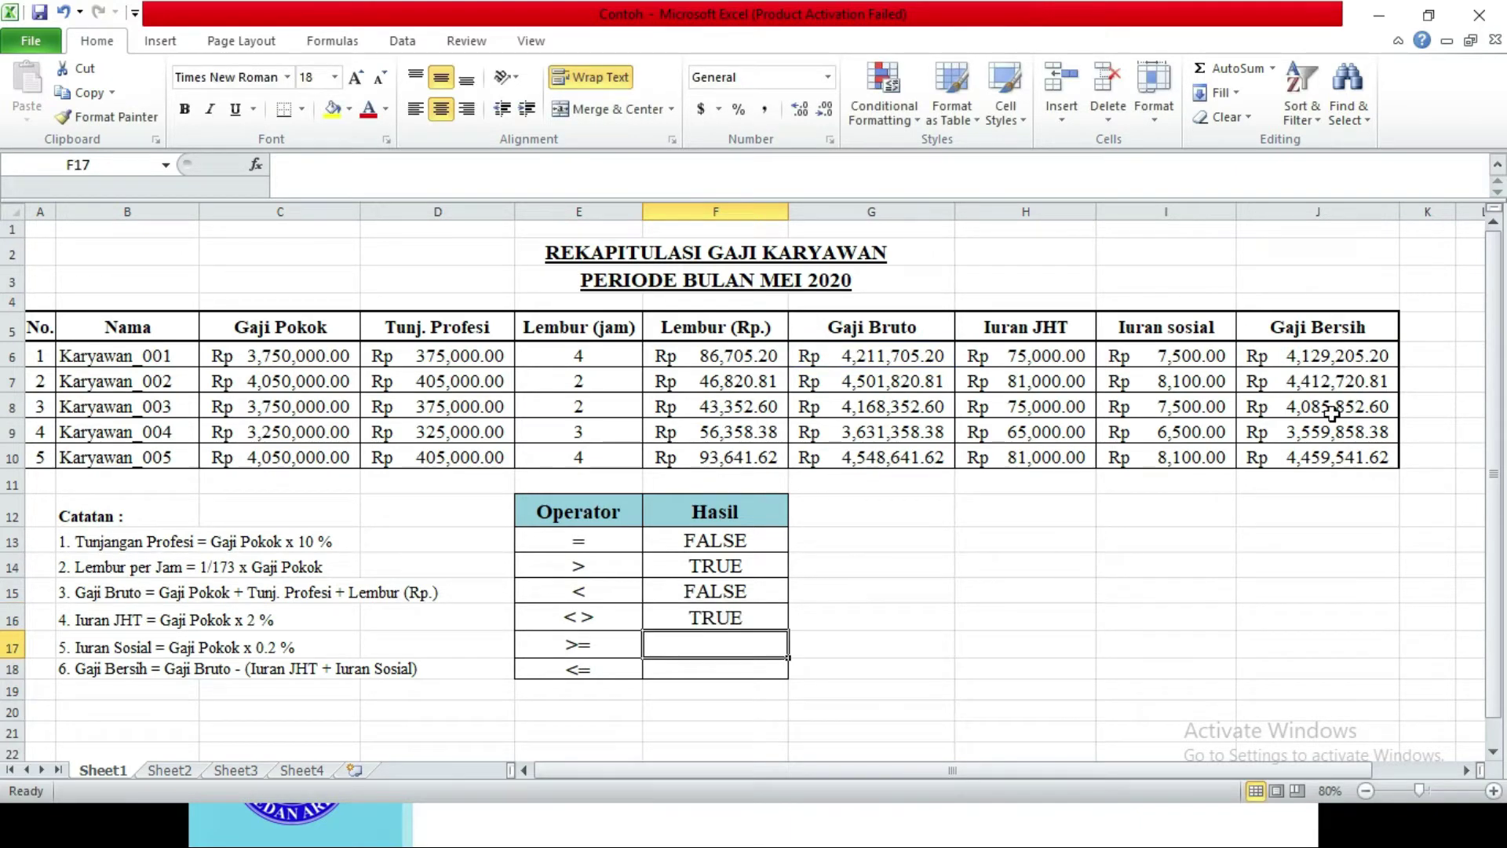
click(728, 617)
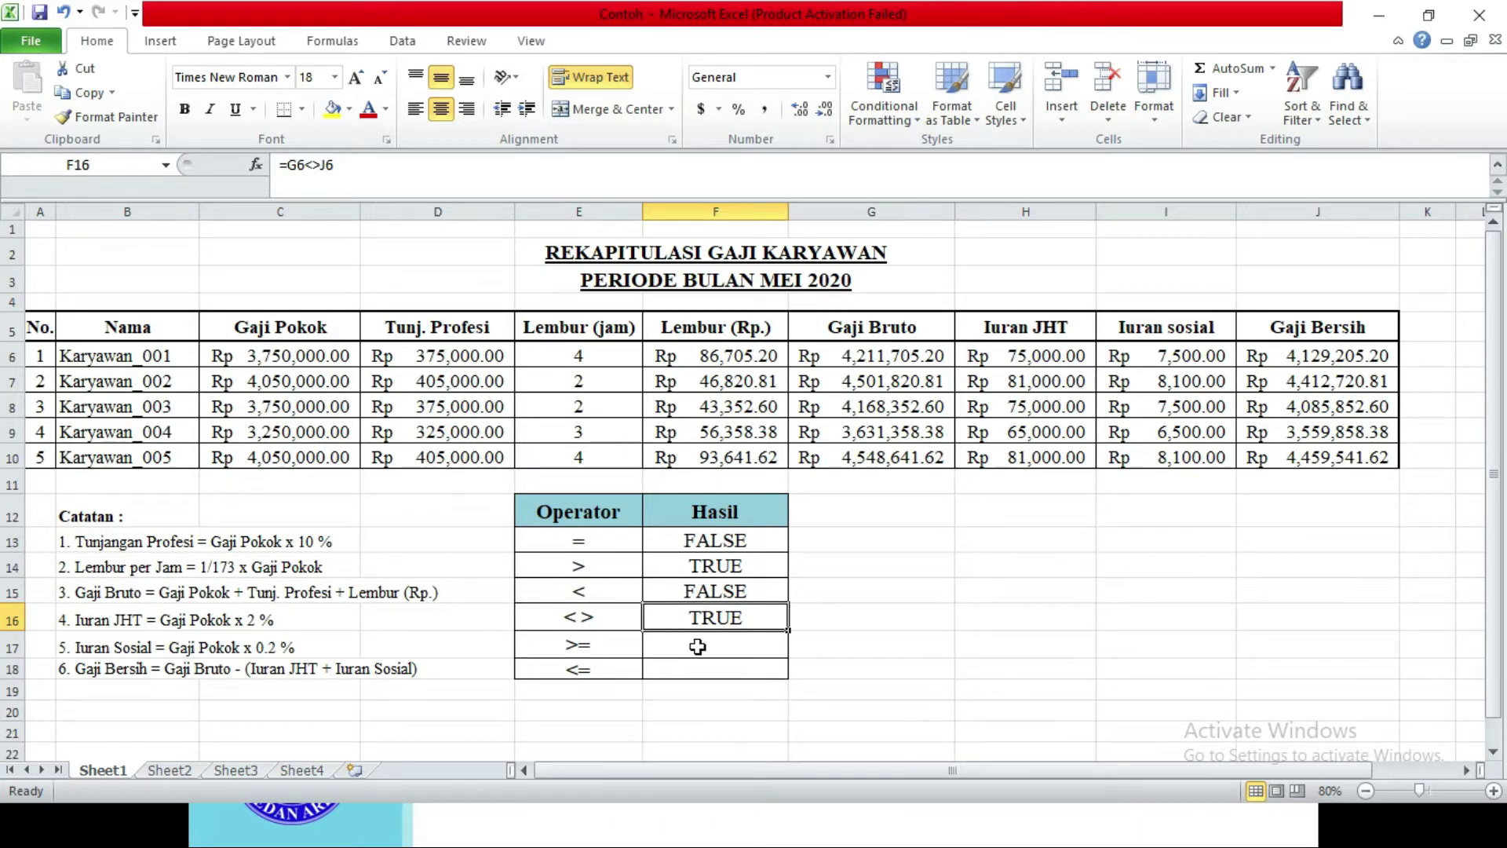
Step: Enter =F7>=F10 in F17 to test whether Karyawan_002's Lembur (Rp.) is at least Karyawan_005's, and check the formula
click(698, 646)
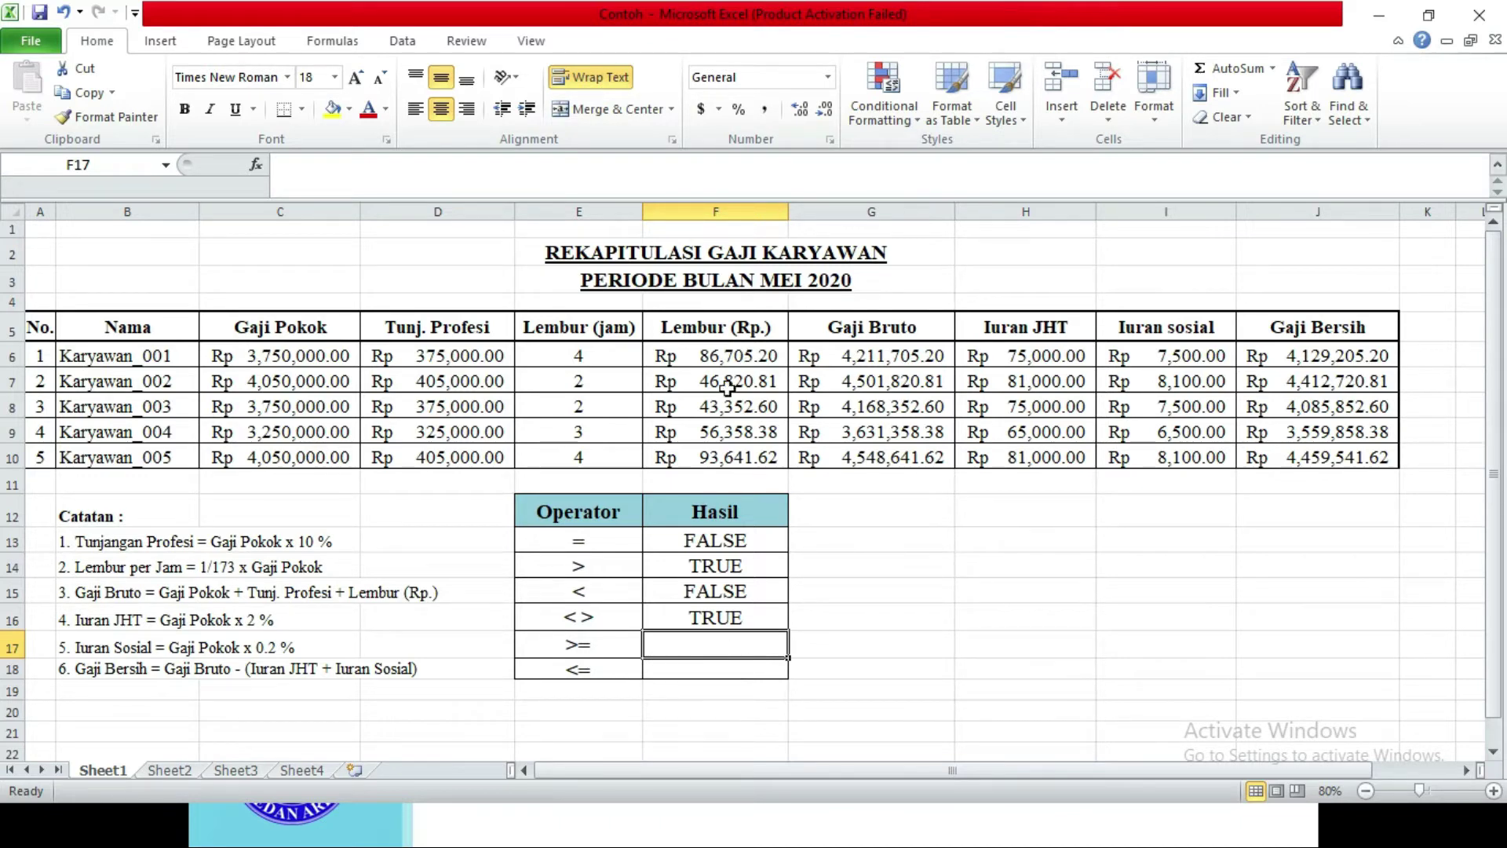
text(=)
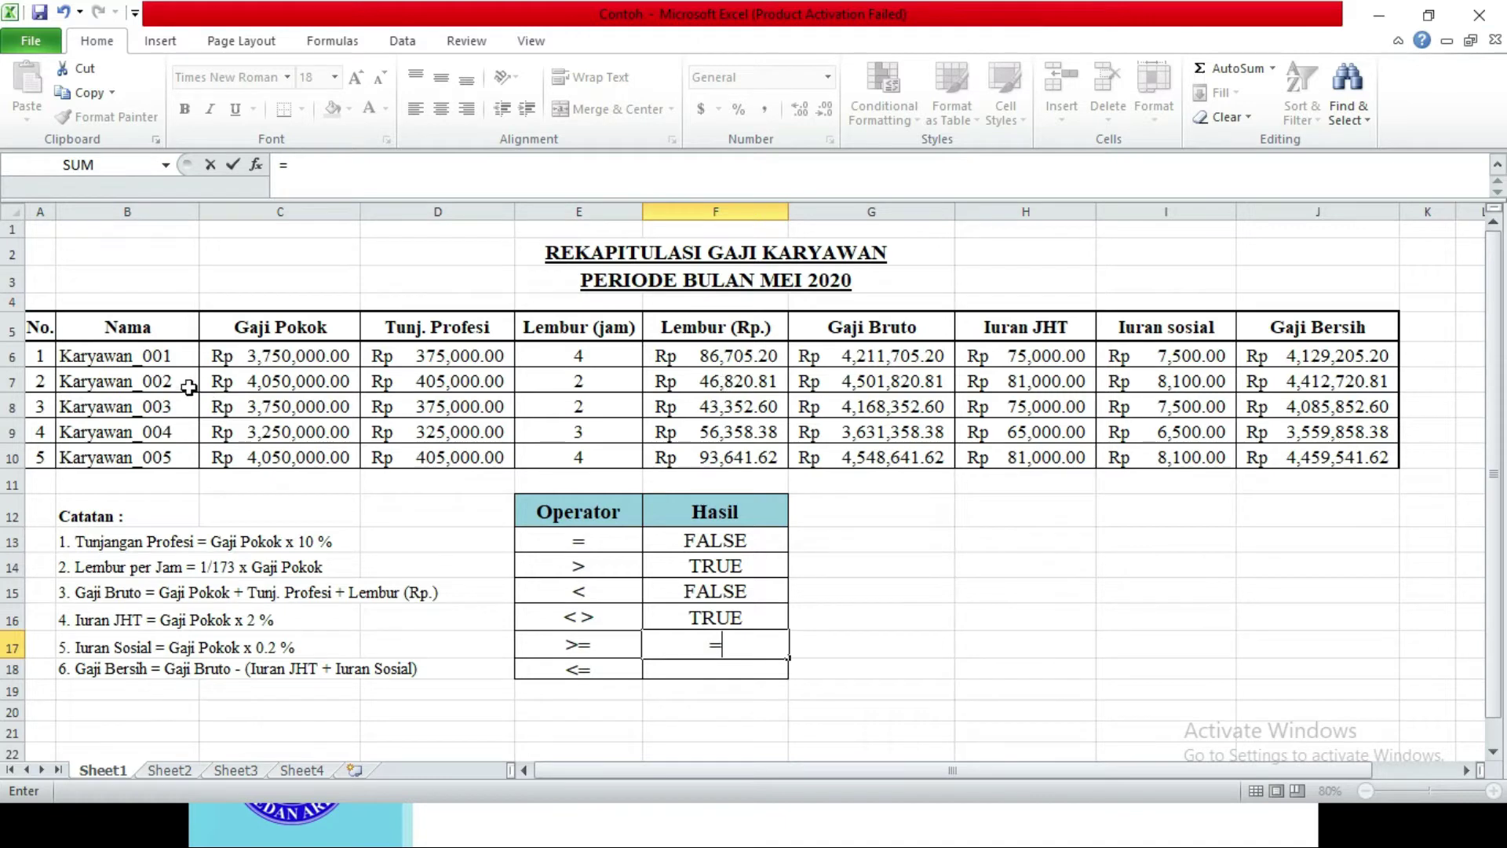
click(697, 377)
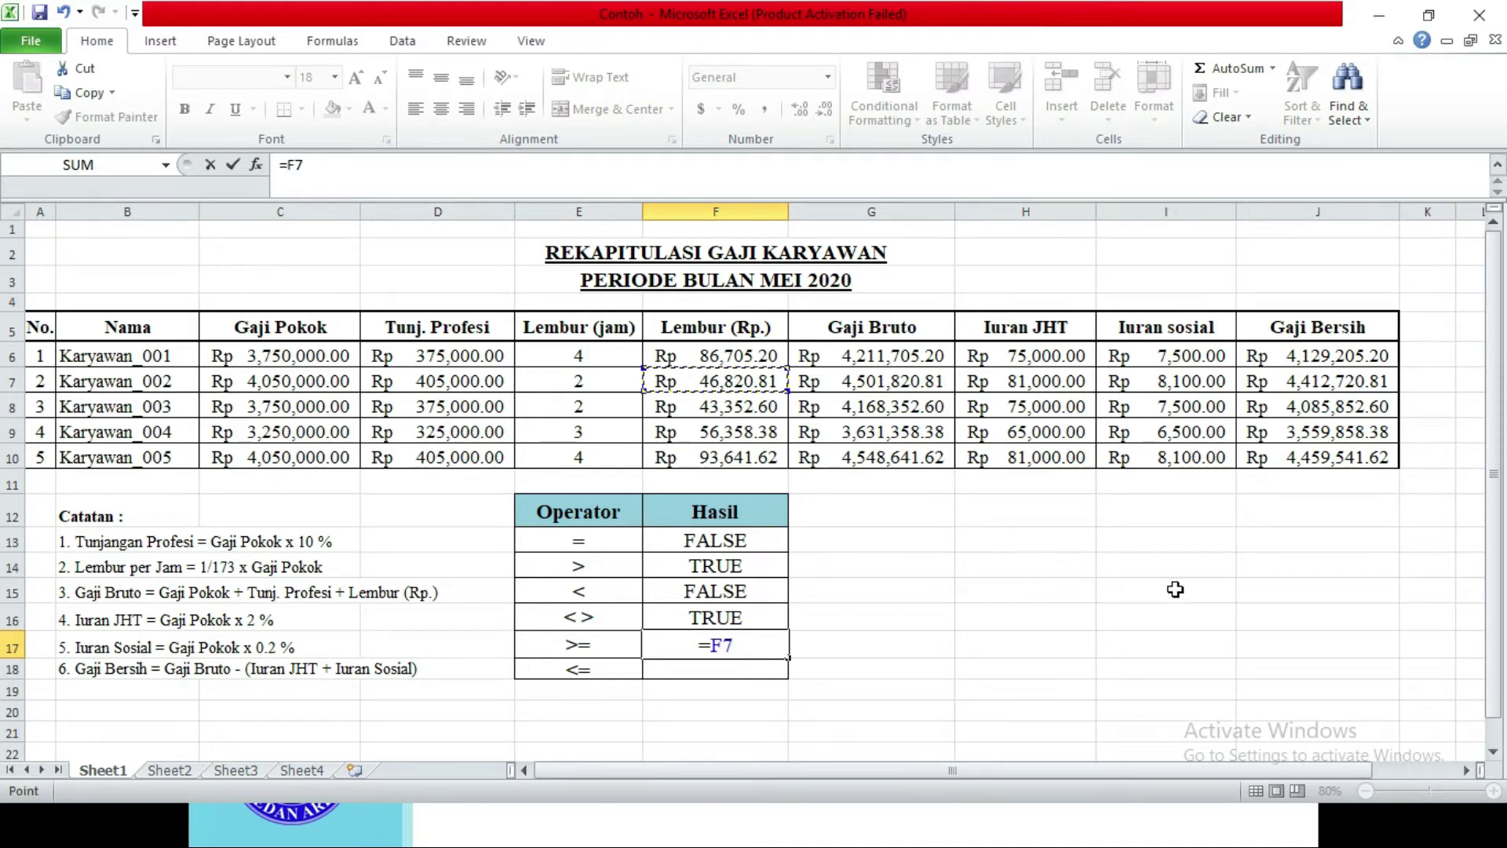
text(>=)
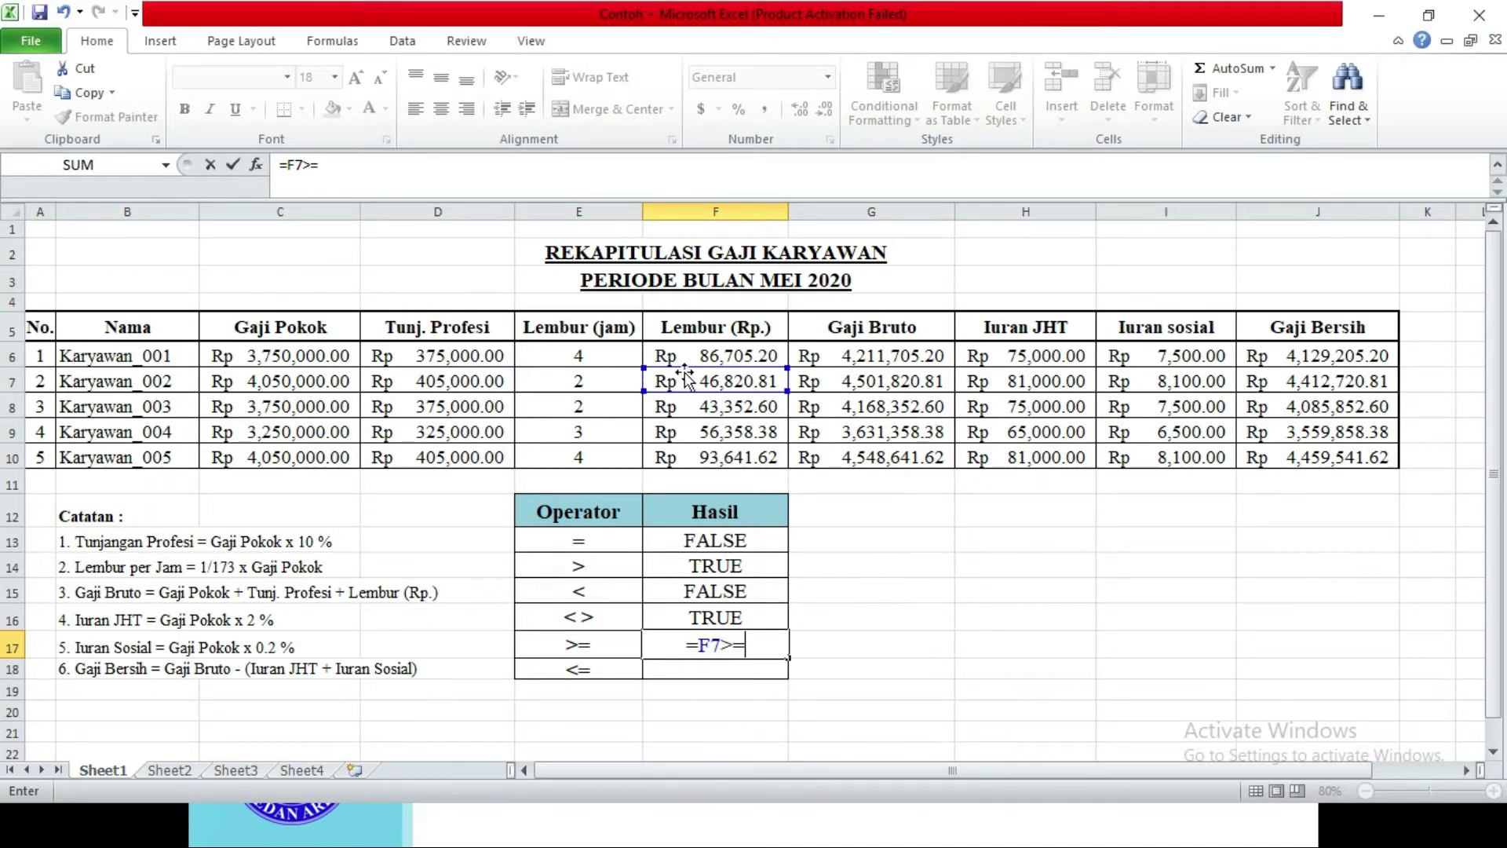
click(750, 457)
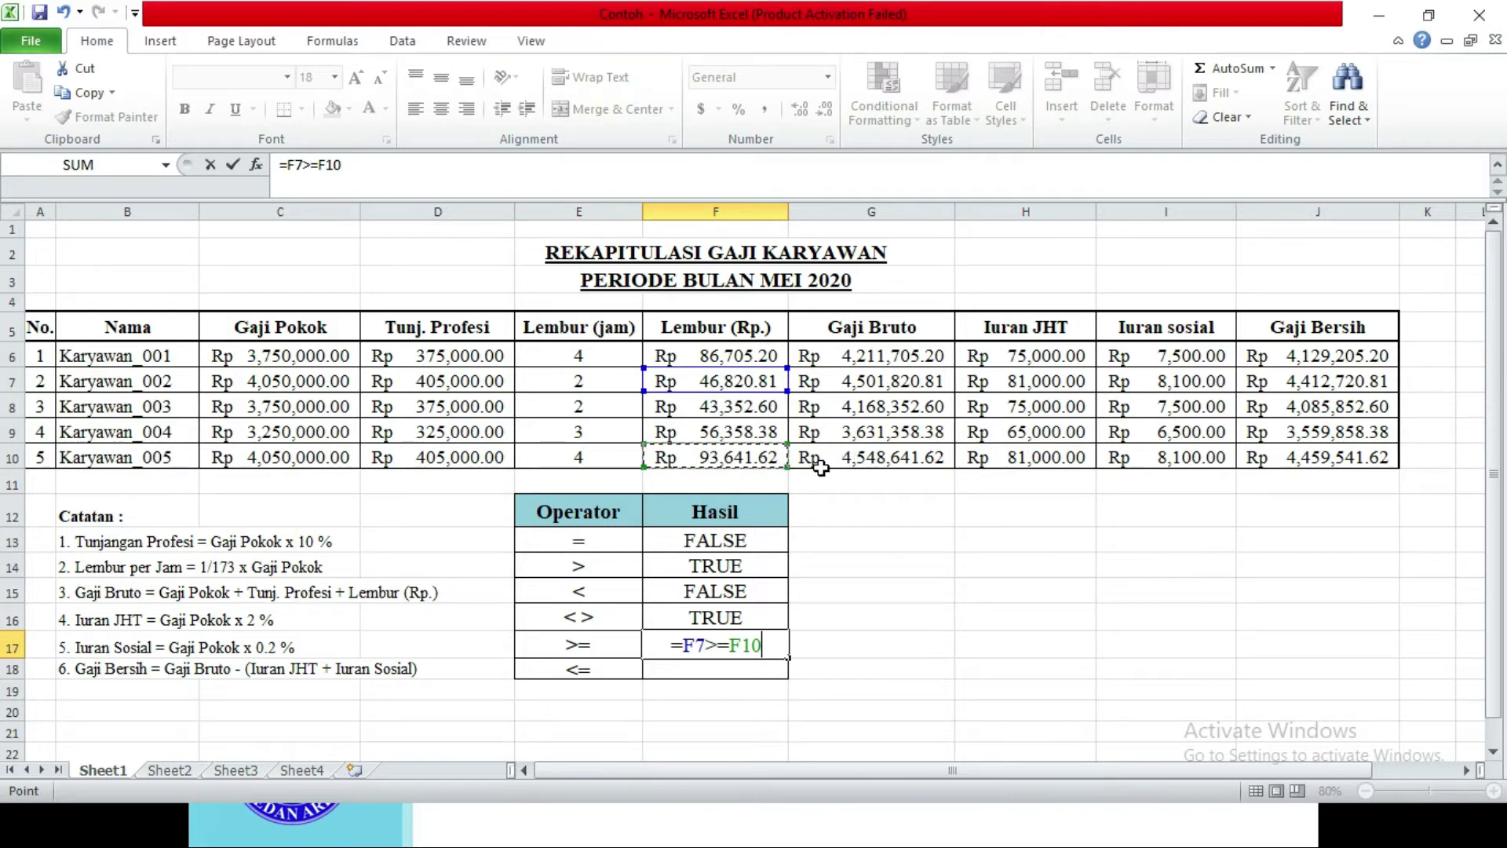
key(Return)
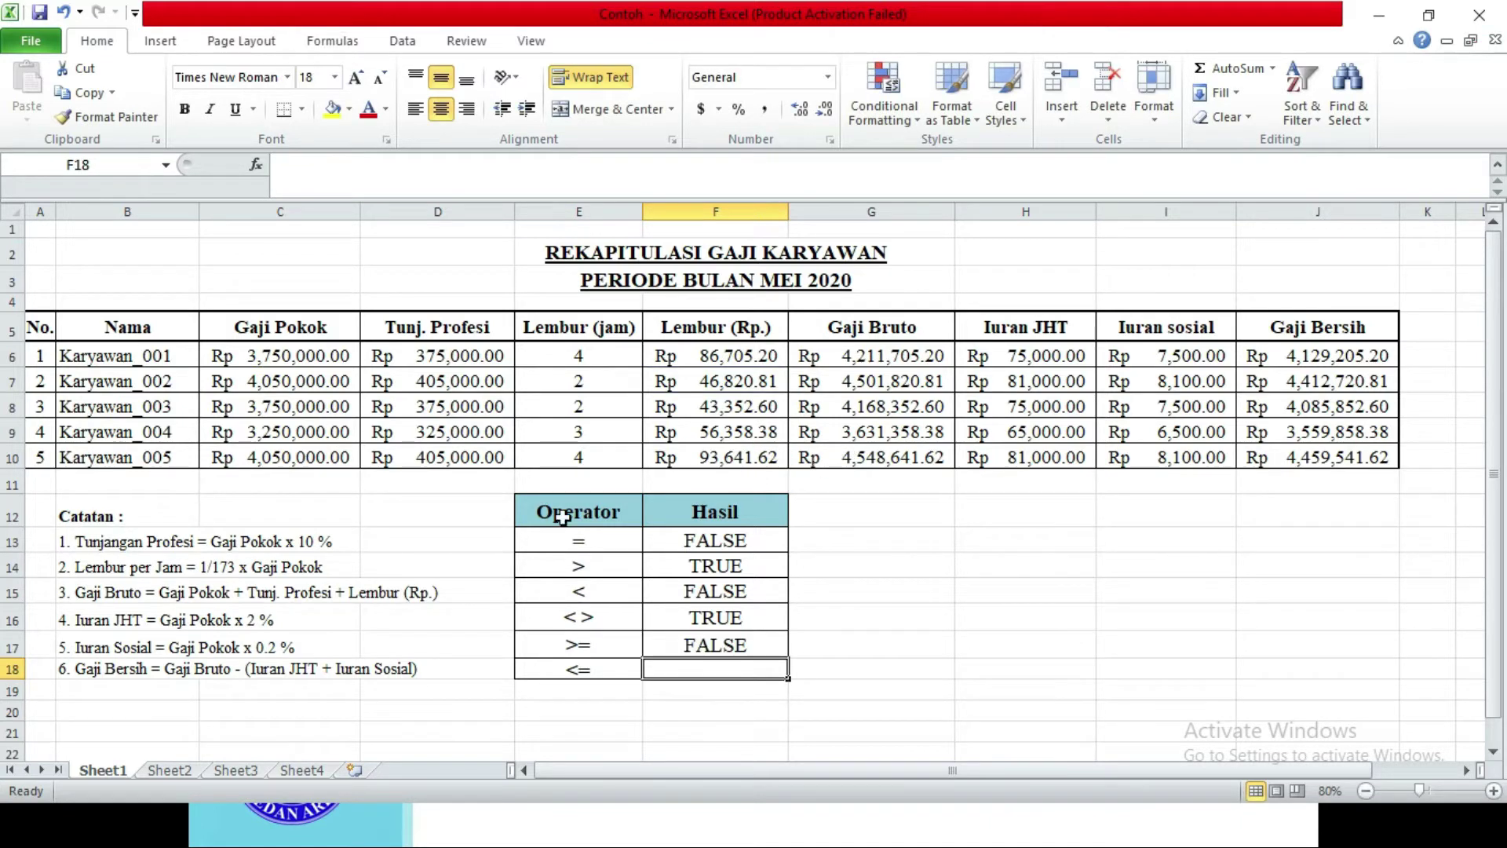
click(714, 632)
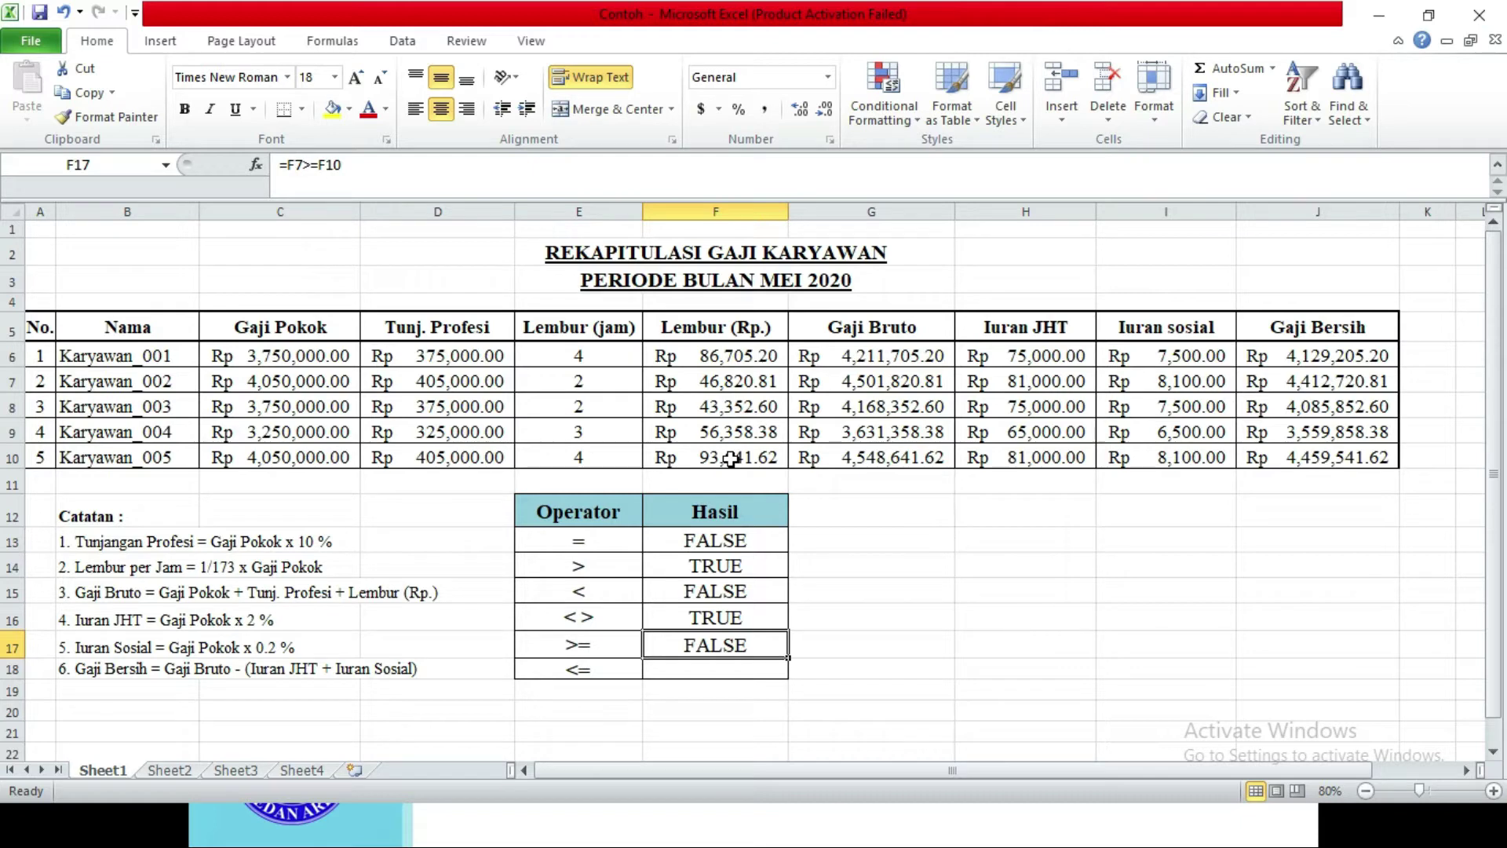
Step: Enter =E6<=E9 in F18 to test whether Karyawan_001's Lembur (jam) is at most Karyawan_004's, and check the formula
click(737, 667)
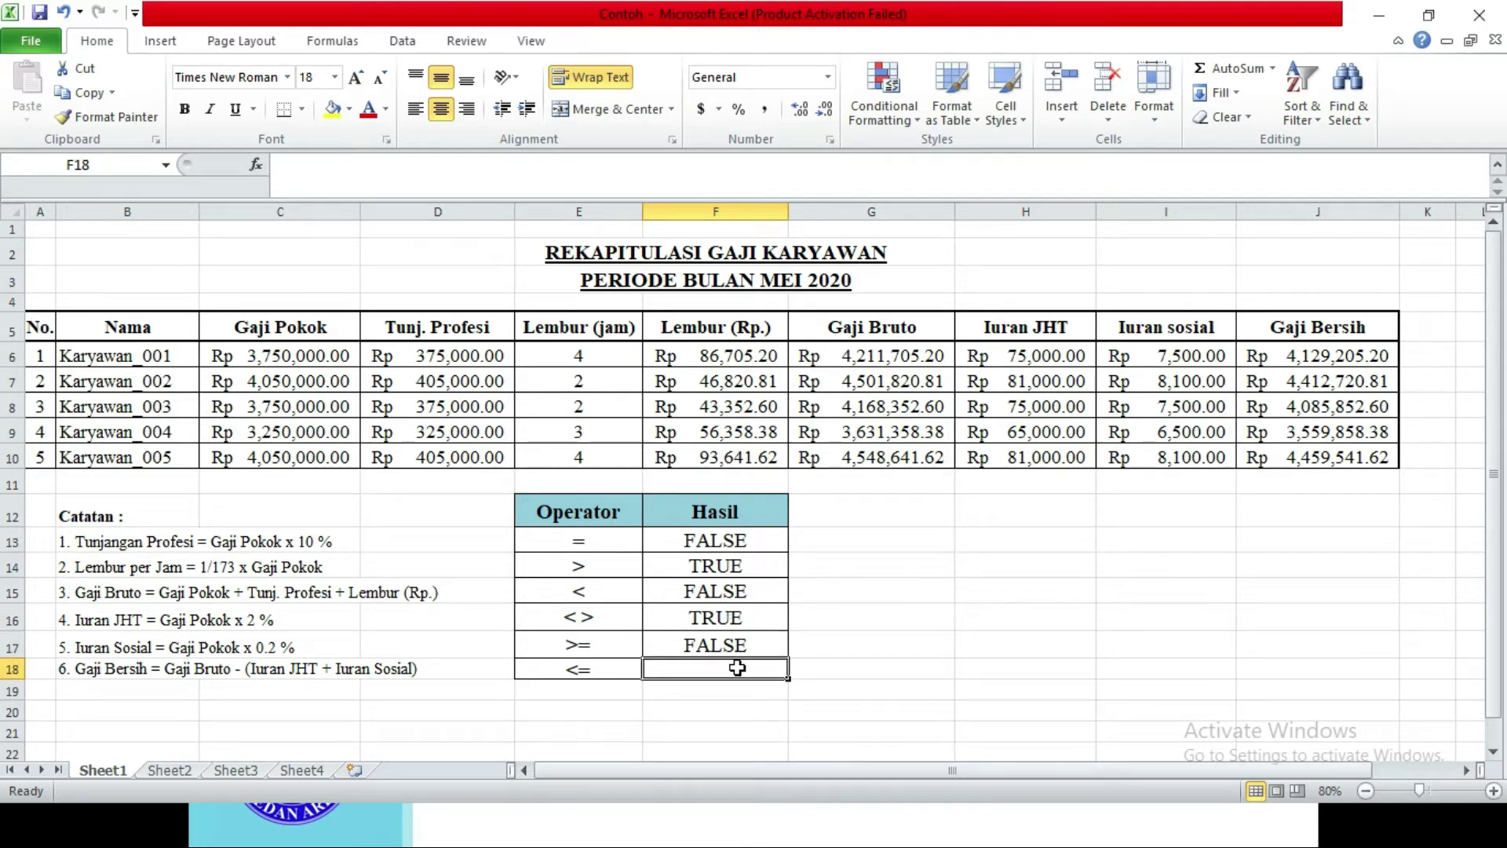
text(=)
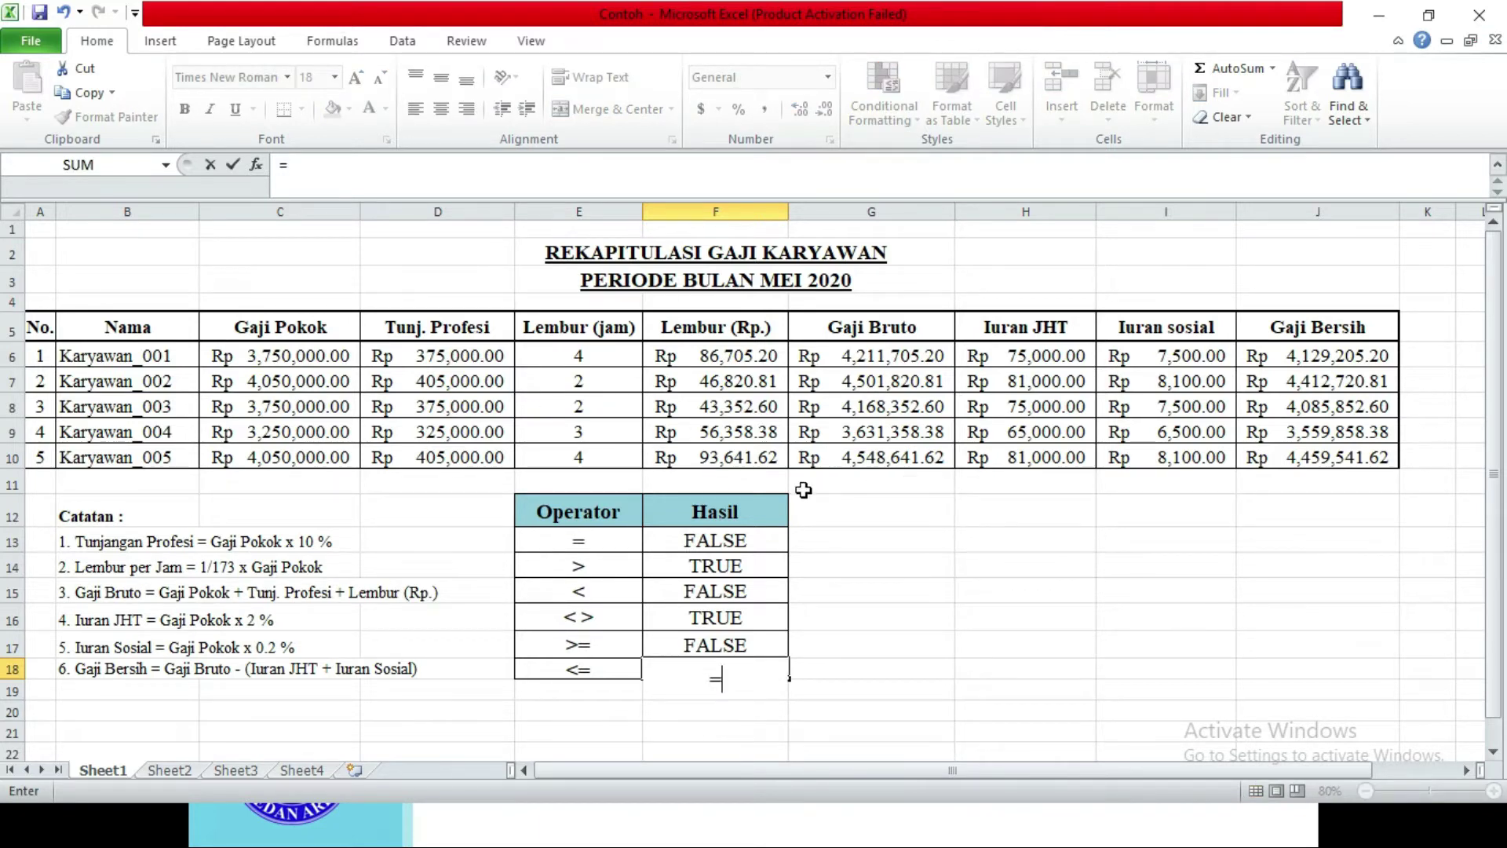
click(569, 358)
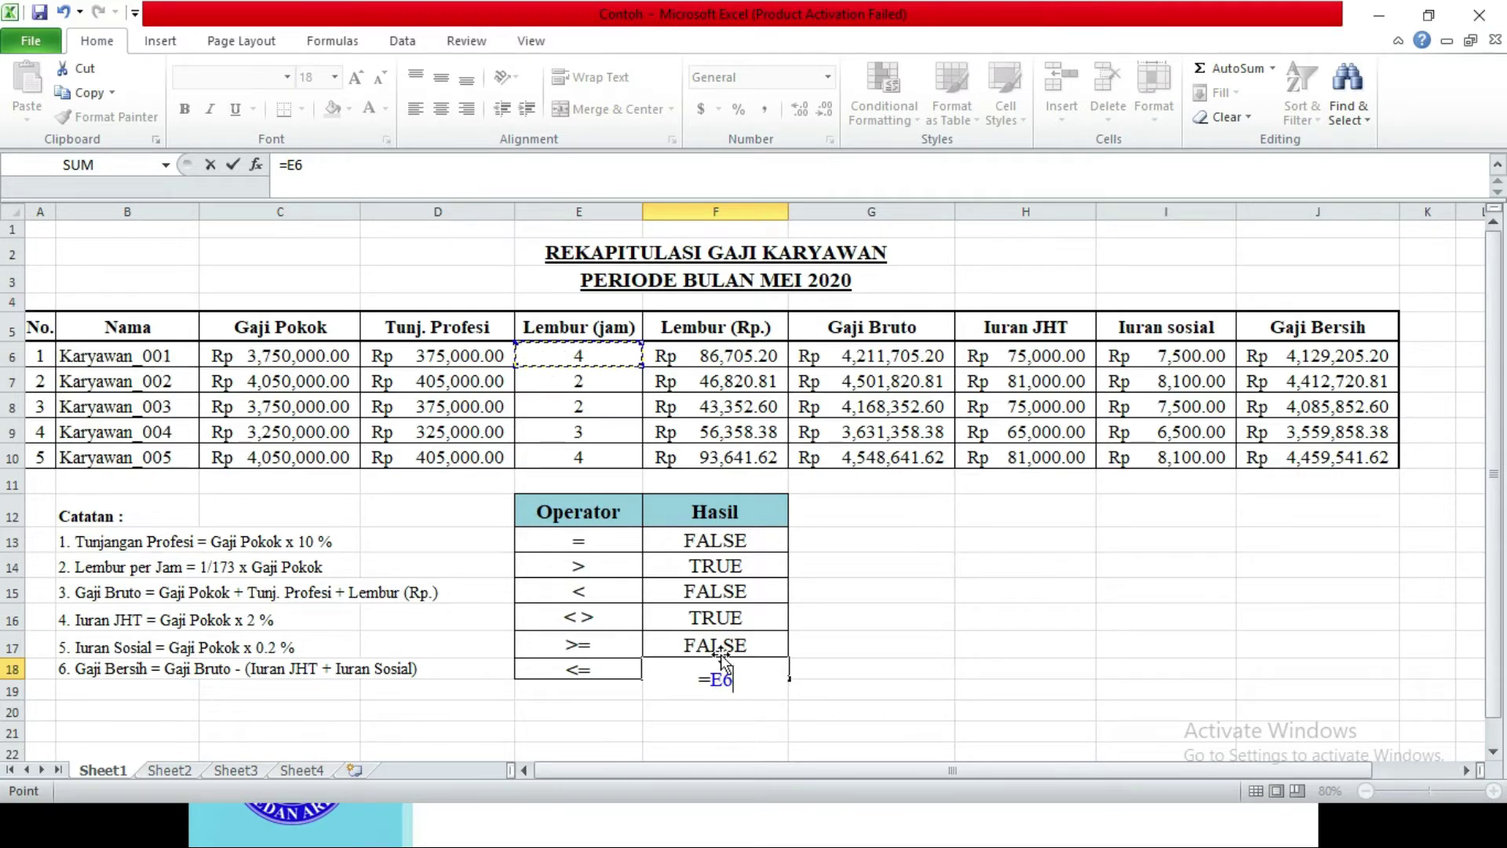
text(<=)
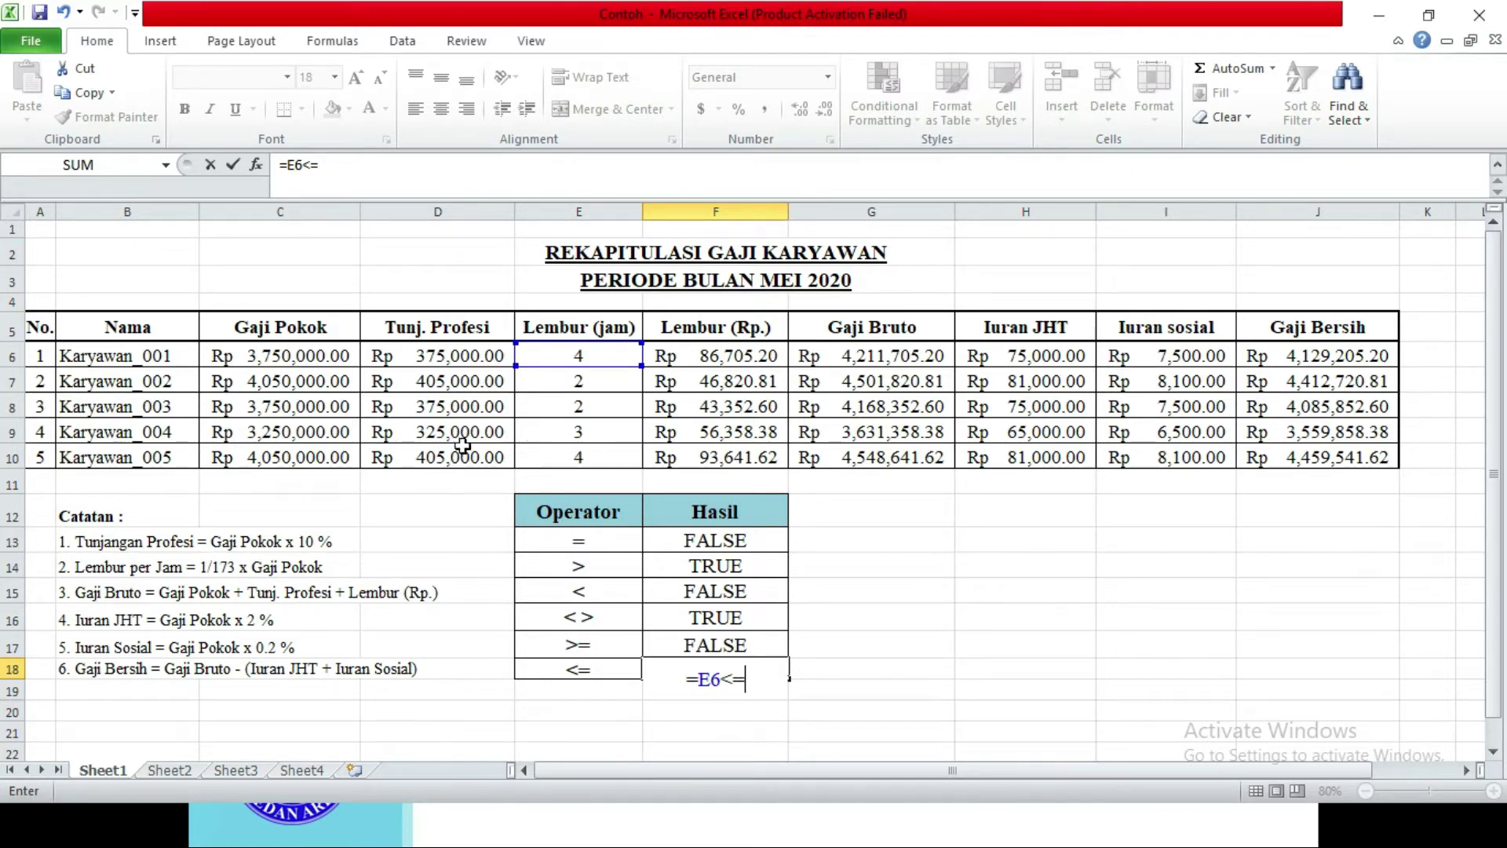
click(560, 434)
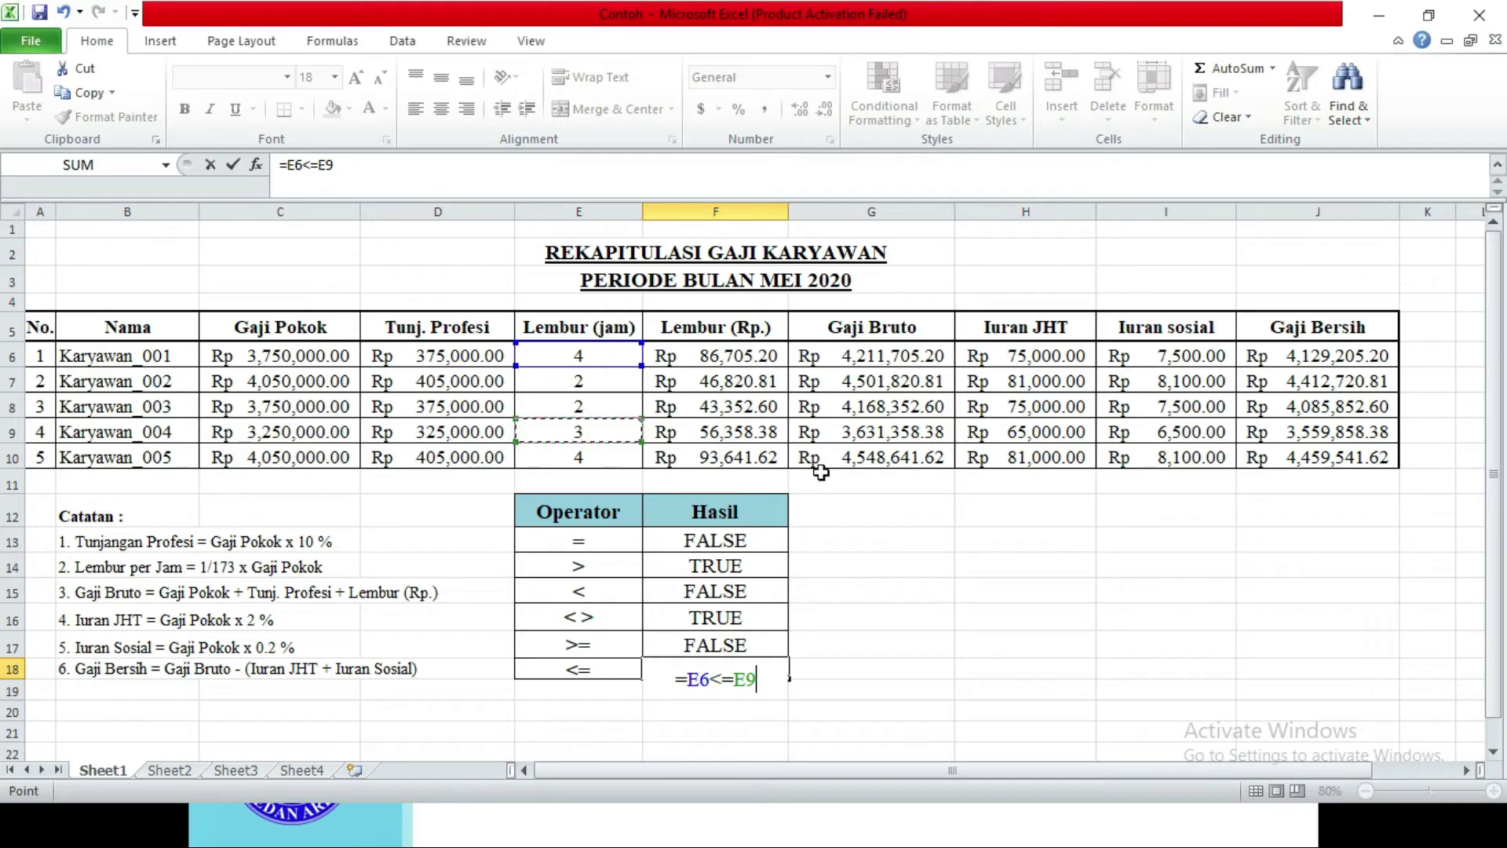
key(Return)
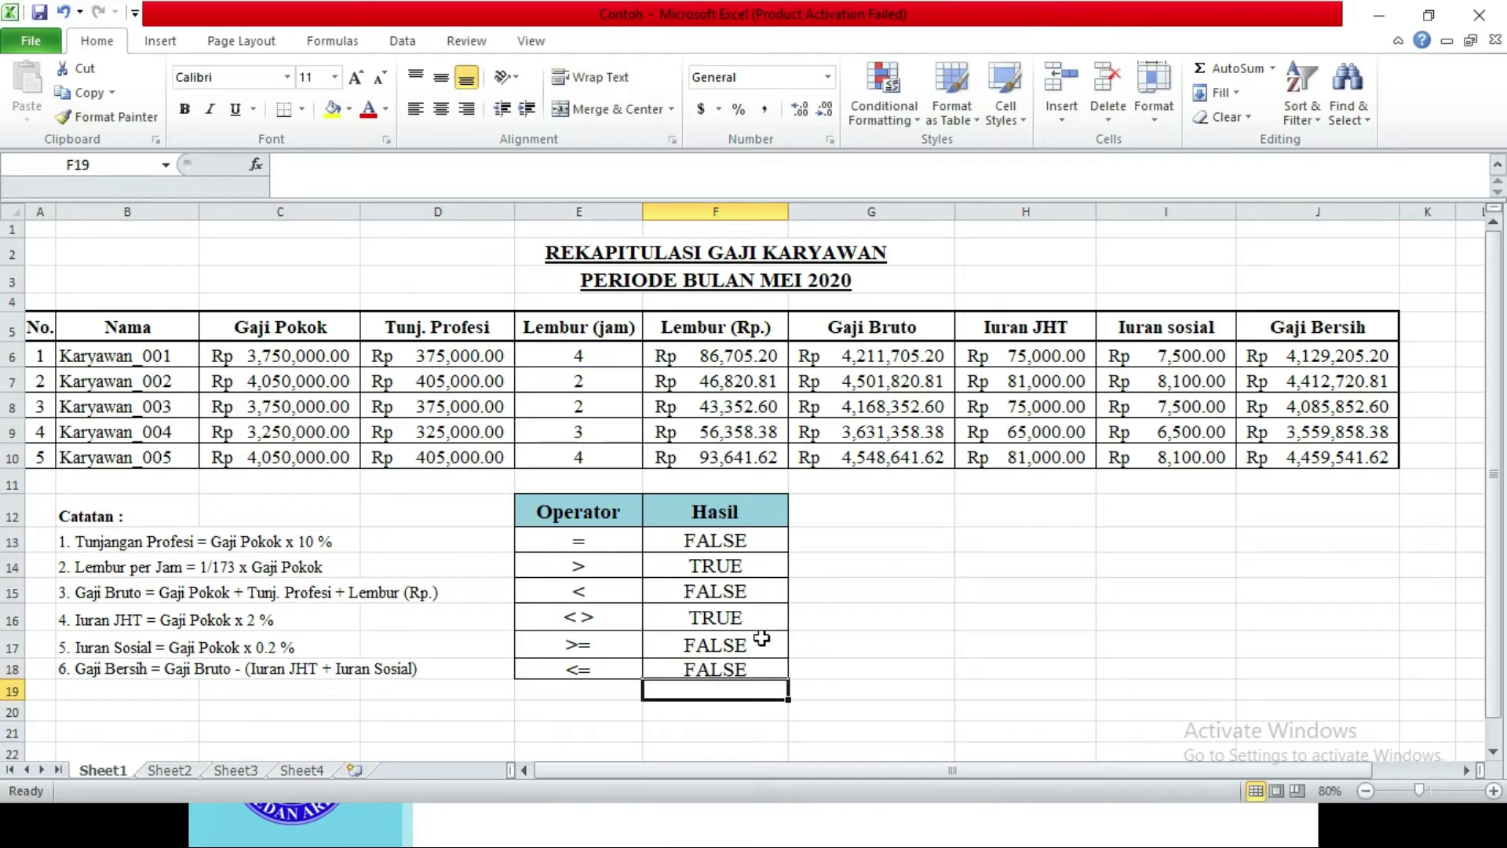
click(743, 666)
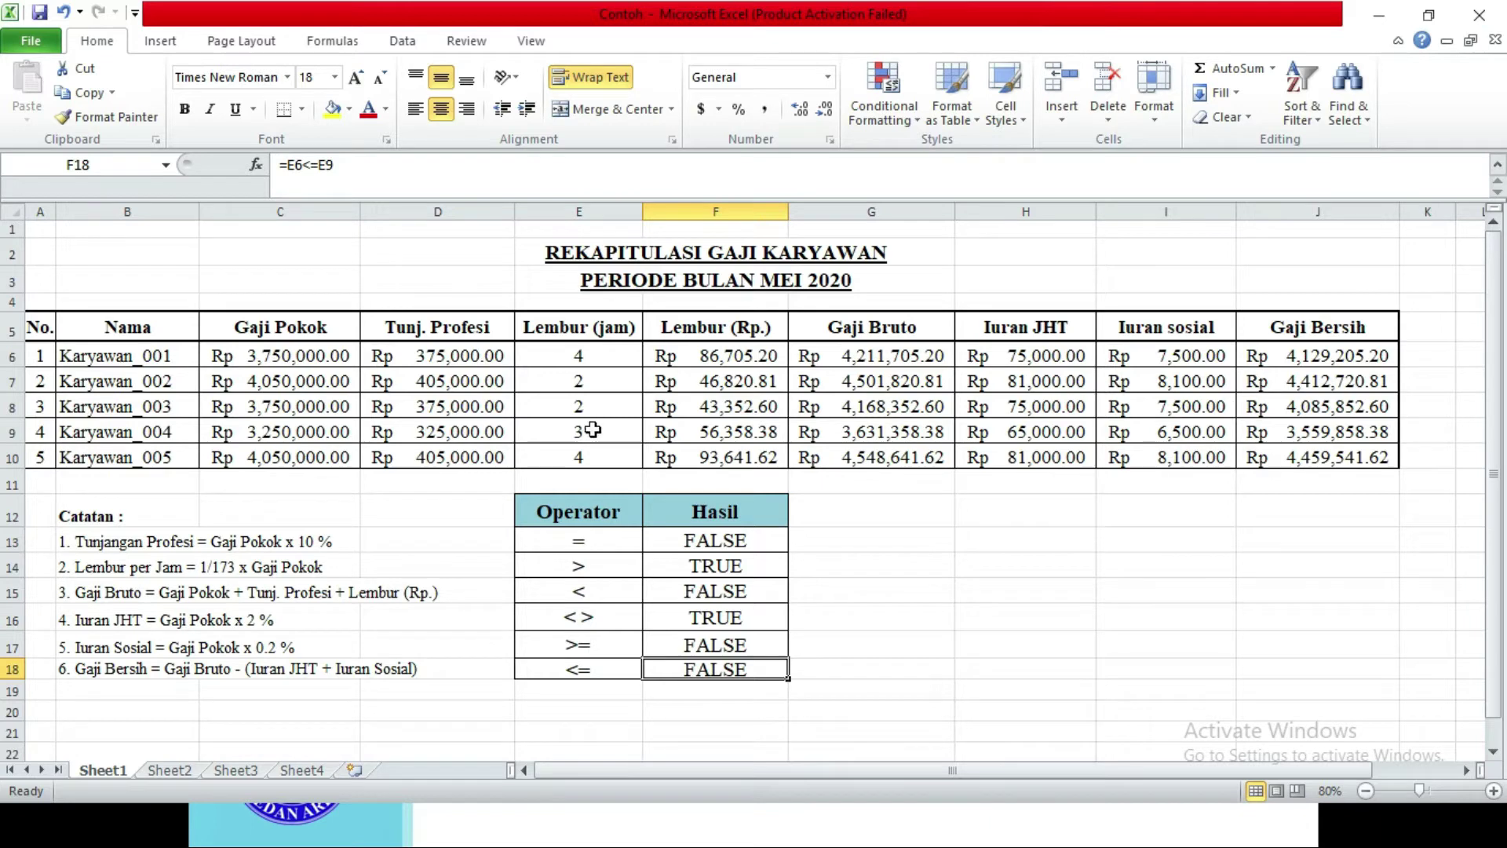
Step: Review the Operator and Hasil table as a whole, from the equals row to the less-than-or-equal row
click(846, 685)
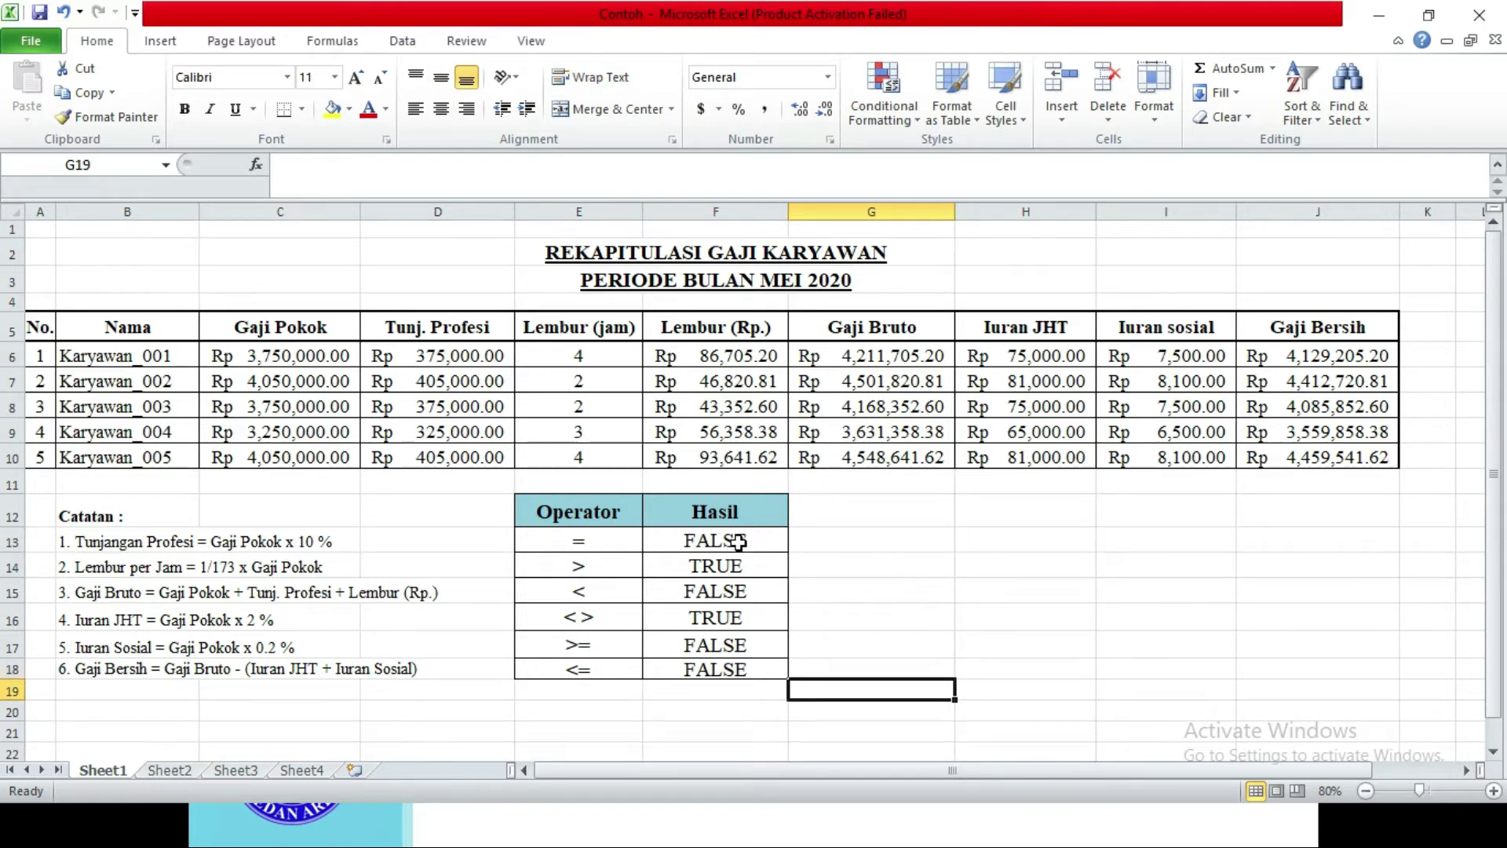
drag(506, 508, 784, 673)
click(914, 640)
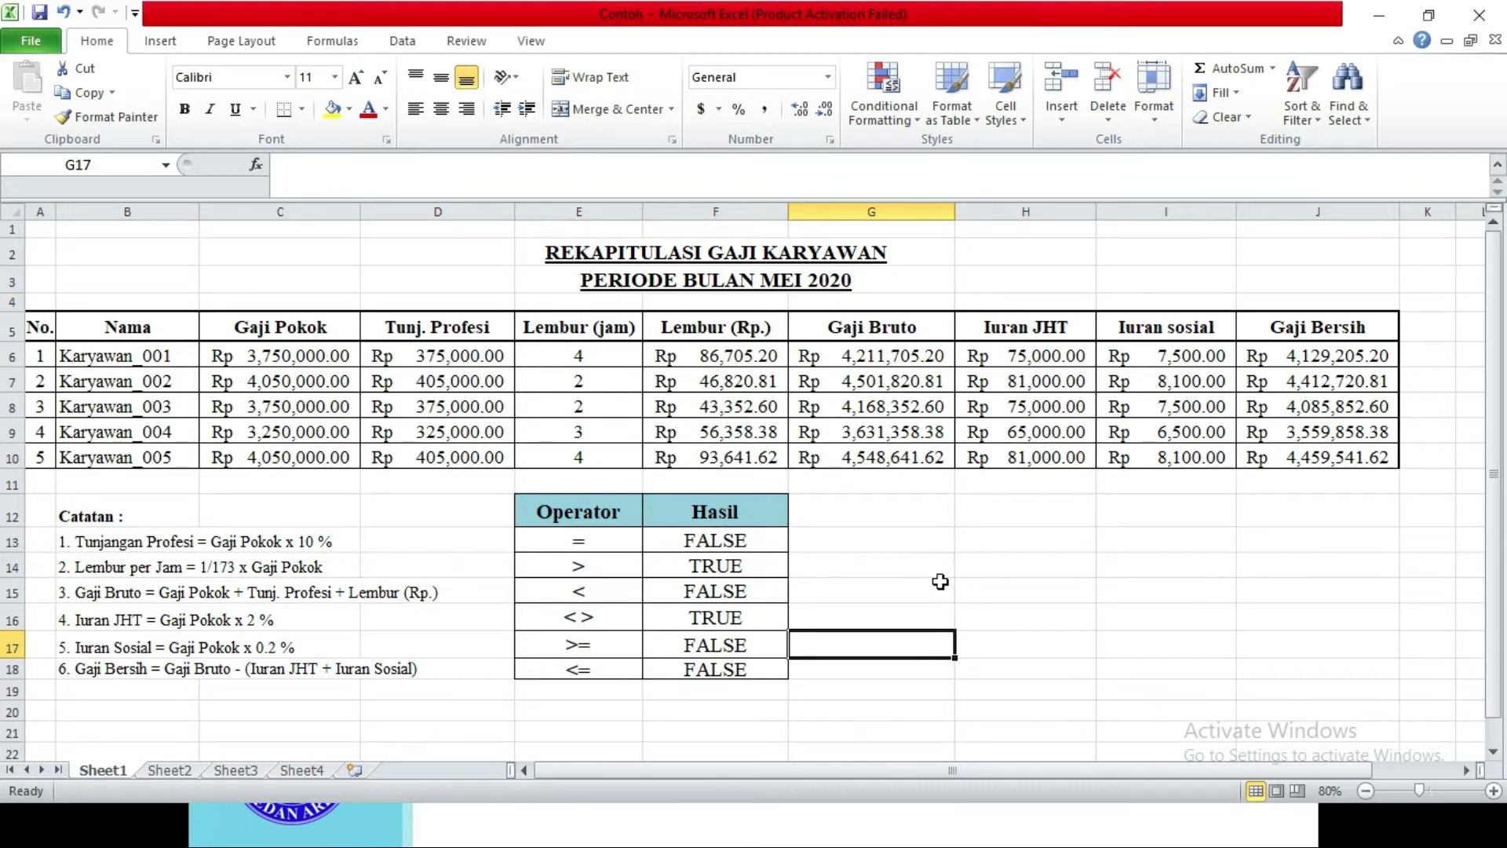
click(919, 592)
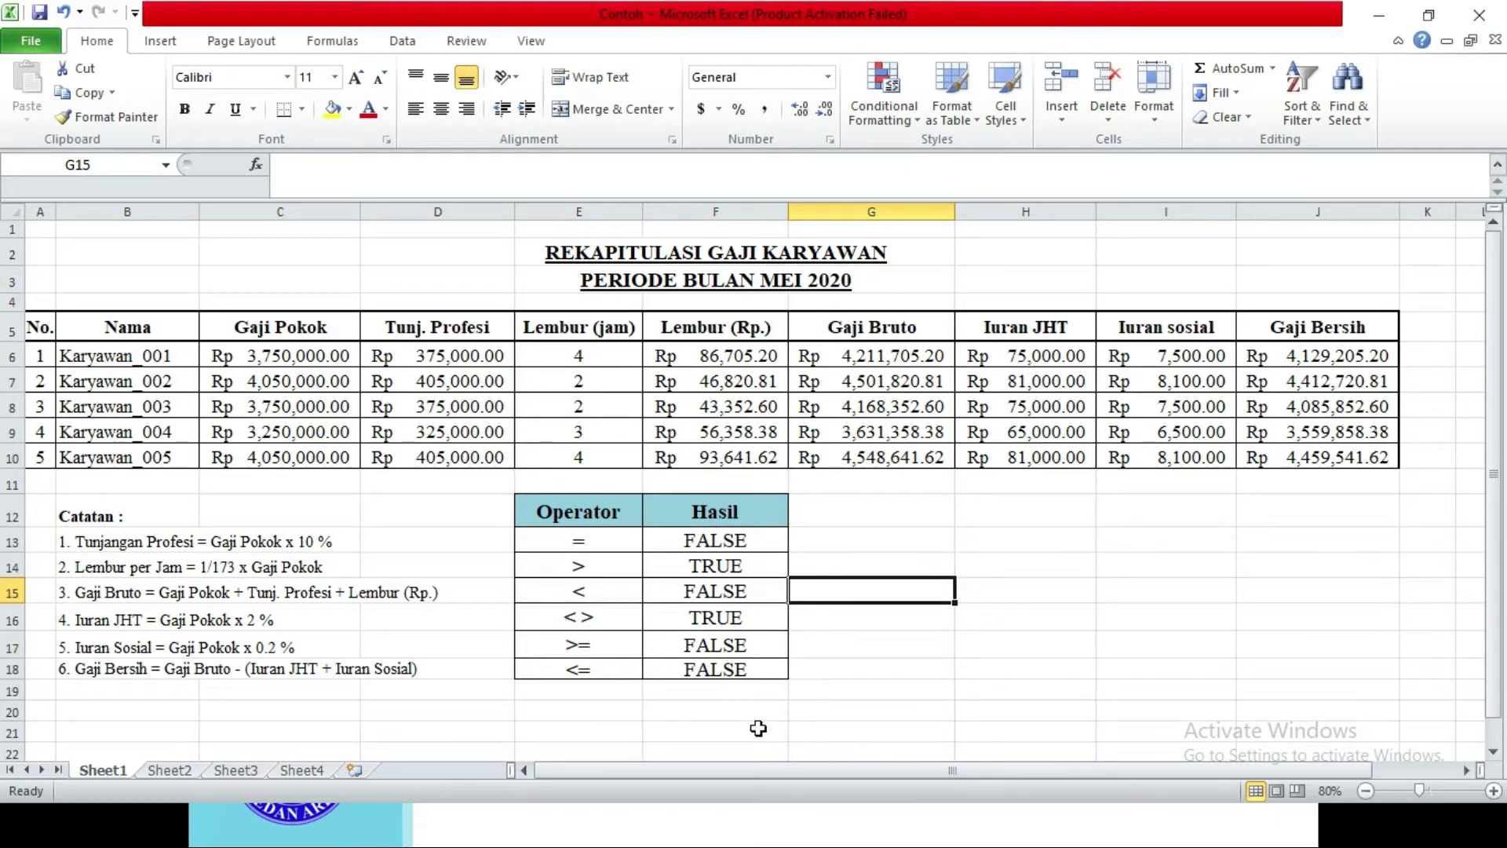
Step: Switch to the slideshow and advance from the Operator Relasi slide to the Fungsi Logika IF slide
key(alt+Tab)
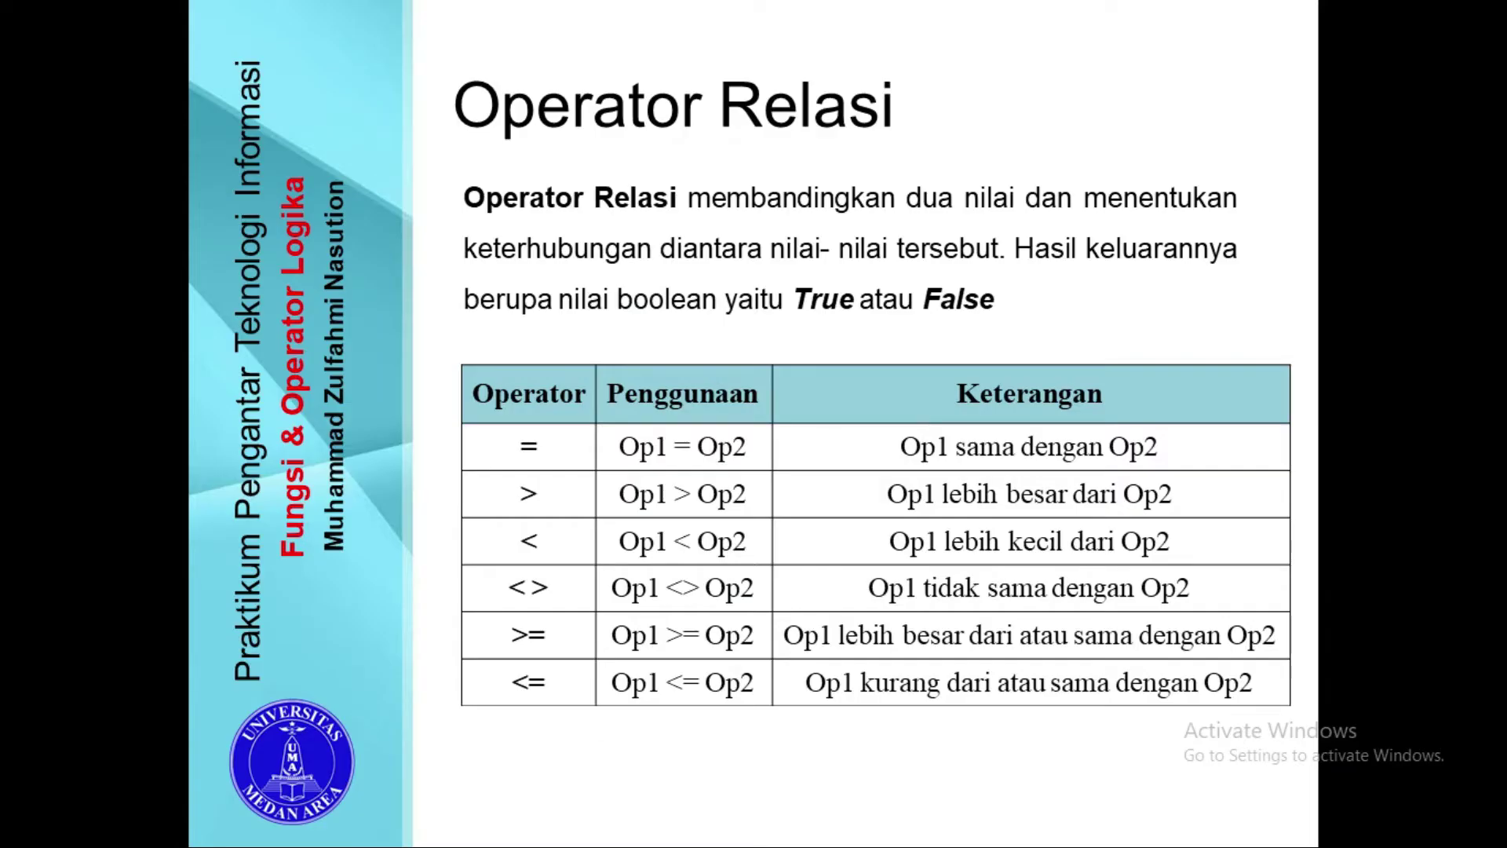
key(Right)
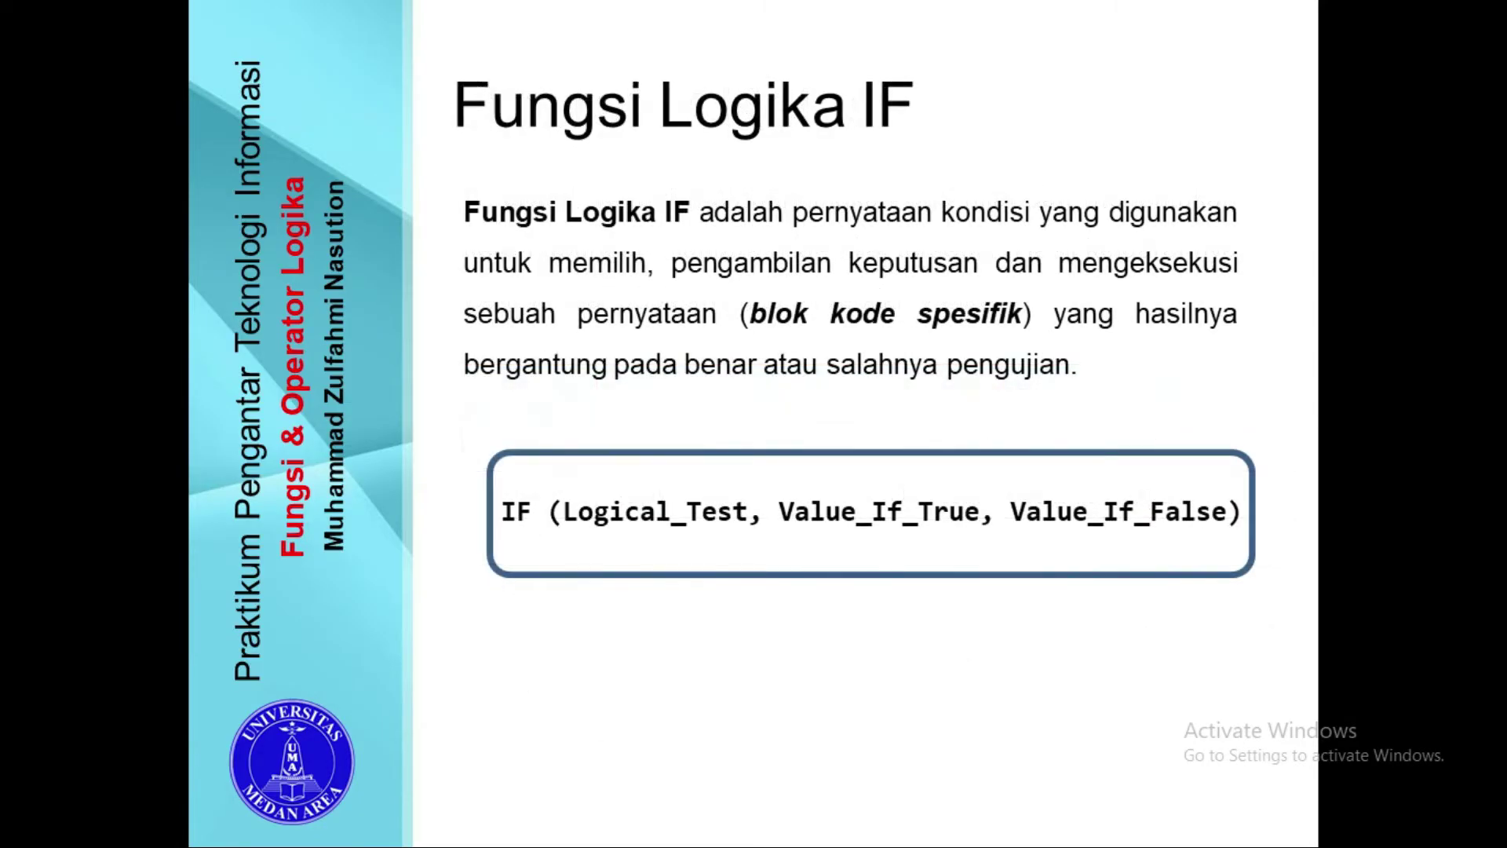
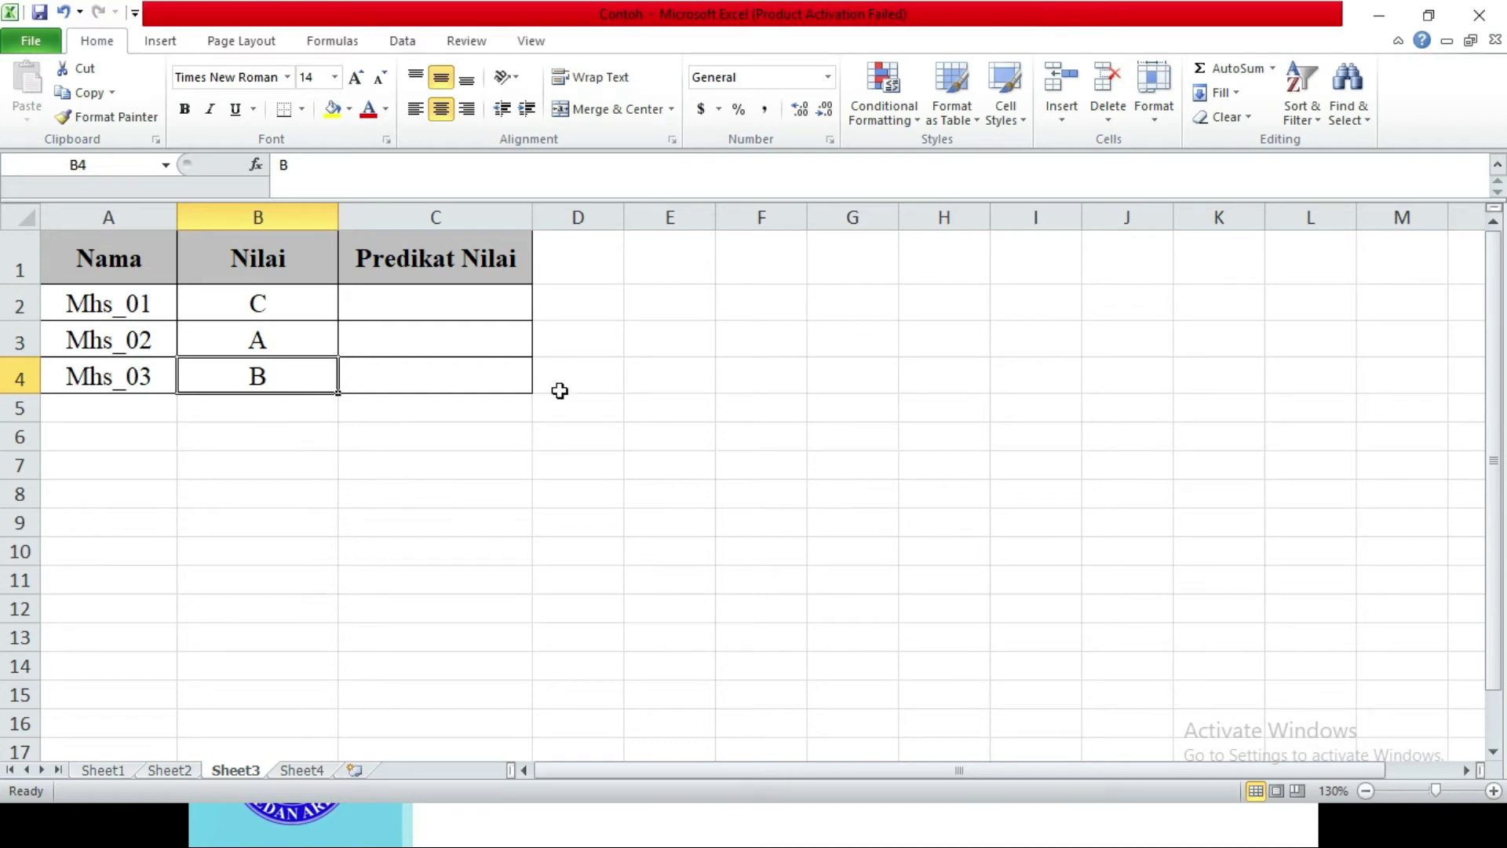
Step: Start an IF formula in C2 of the Predikat Nilai column with the logical test B2="A"
click(406, 305)
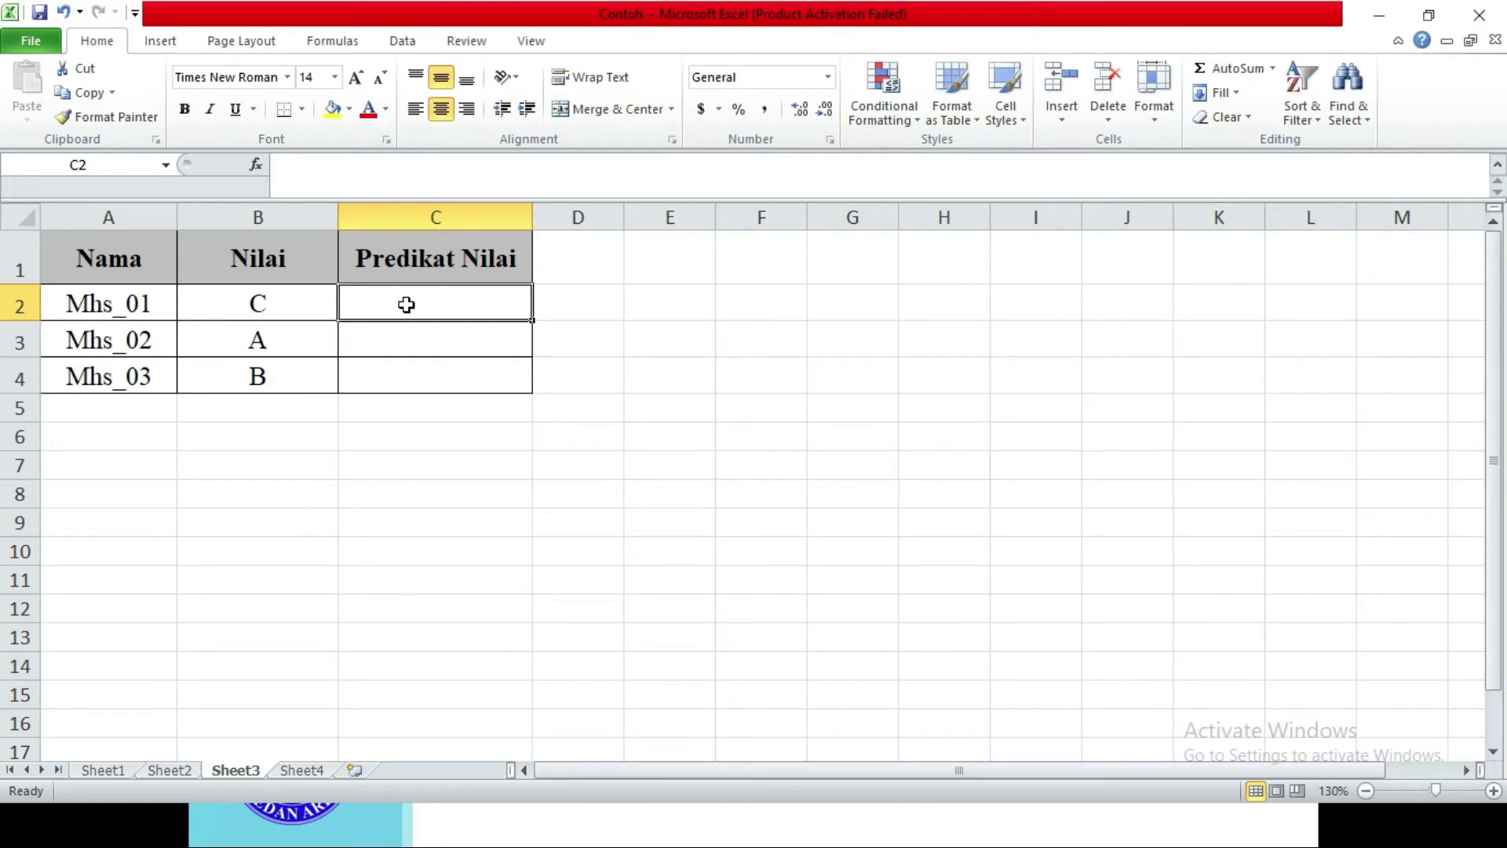
text(=)
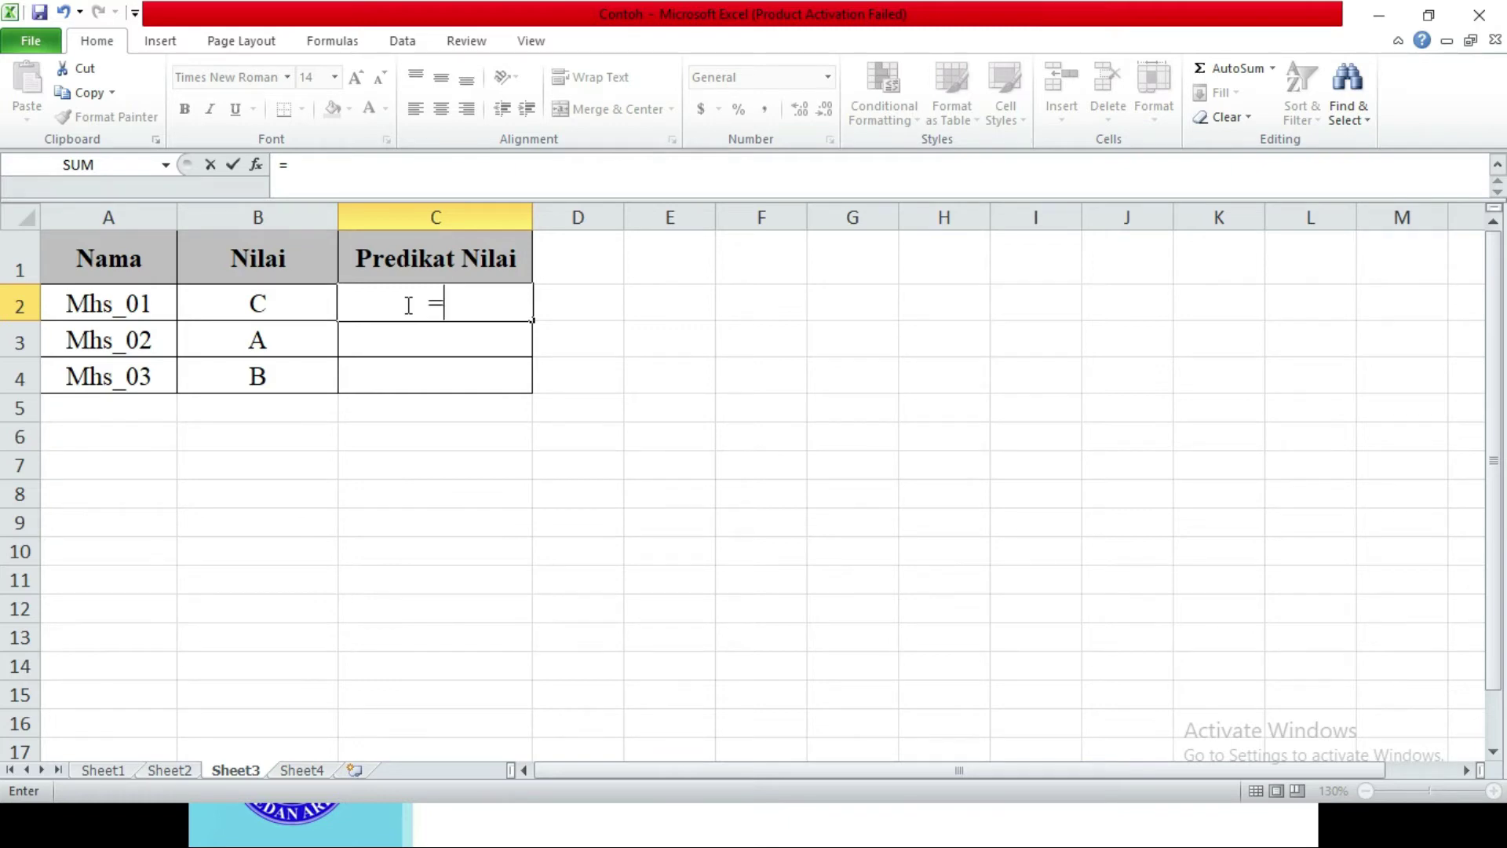
text(if)
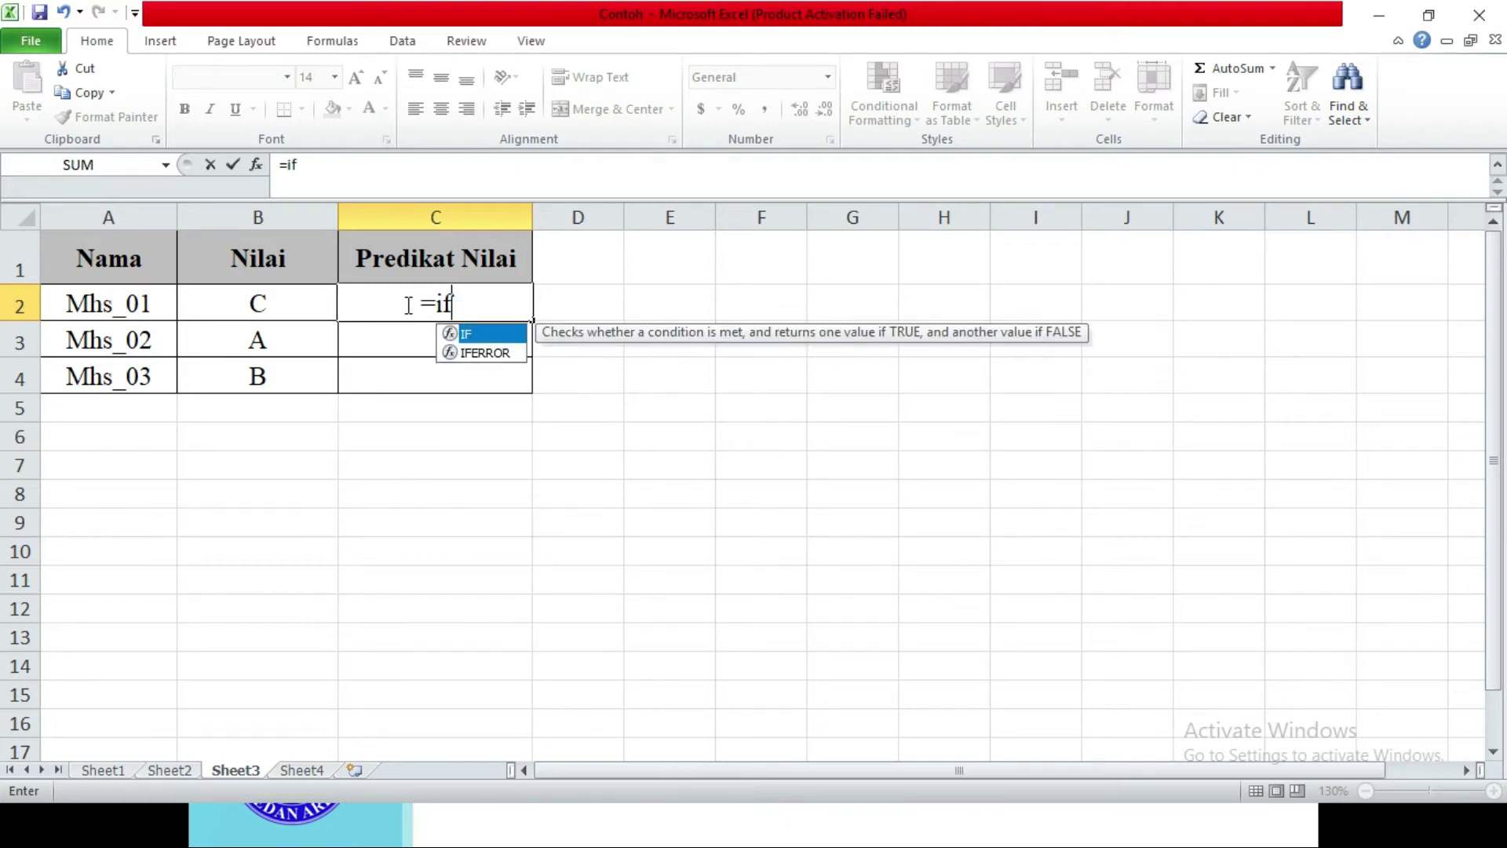
text(()
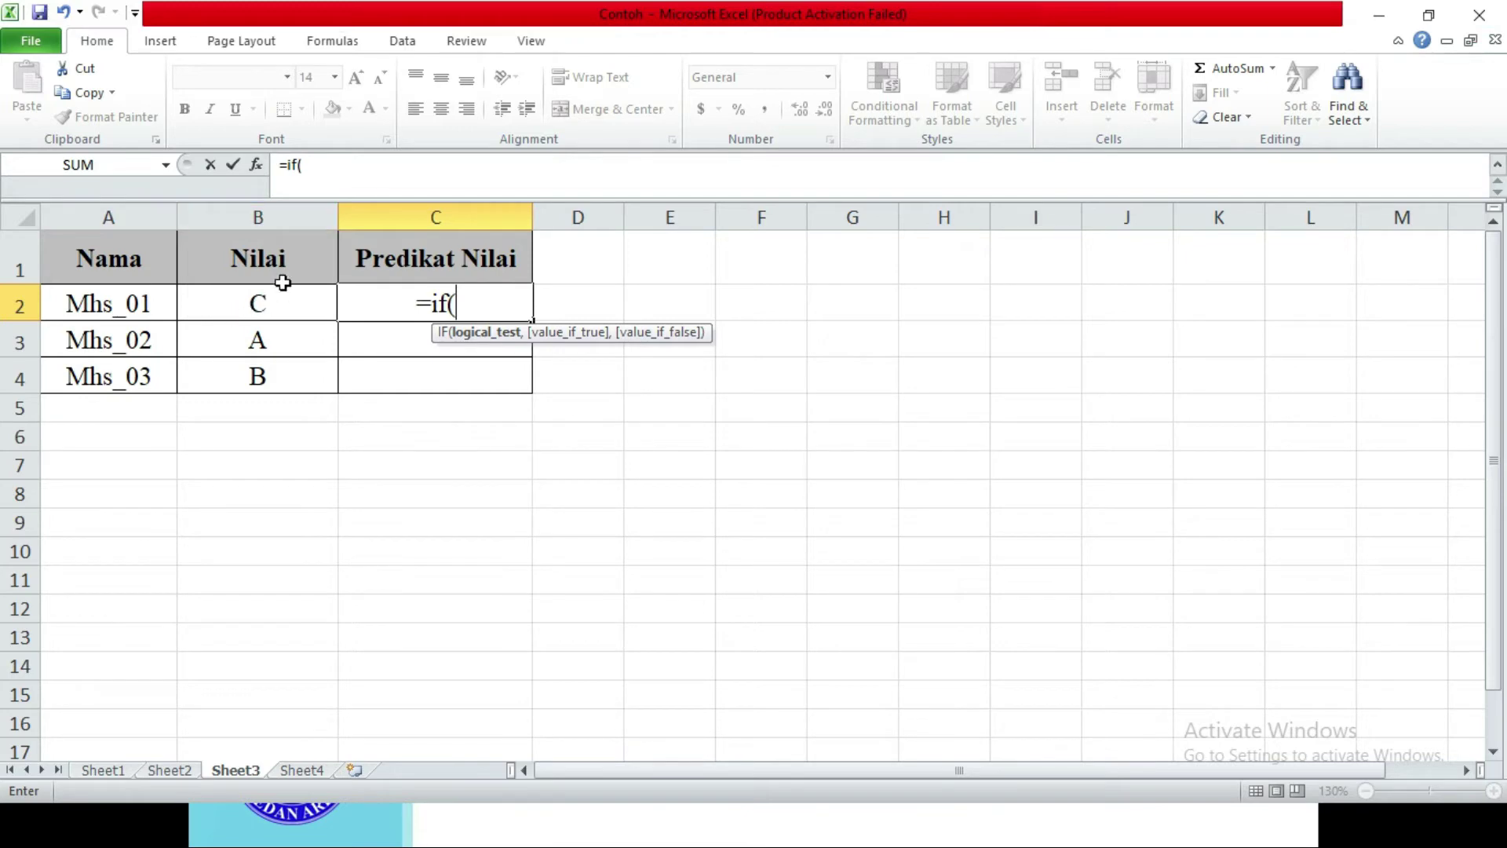
click(305, 312)
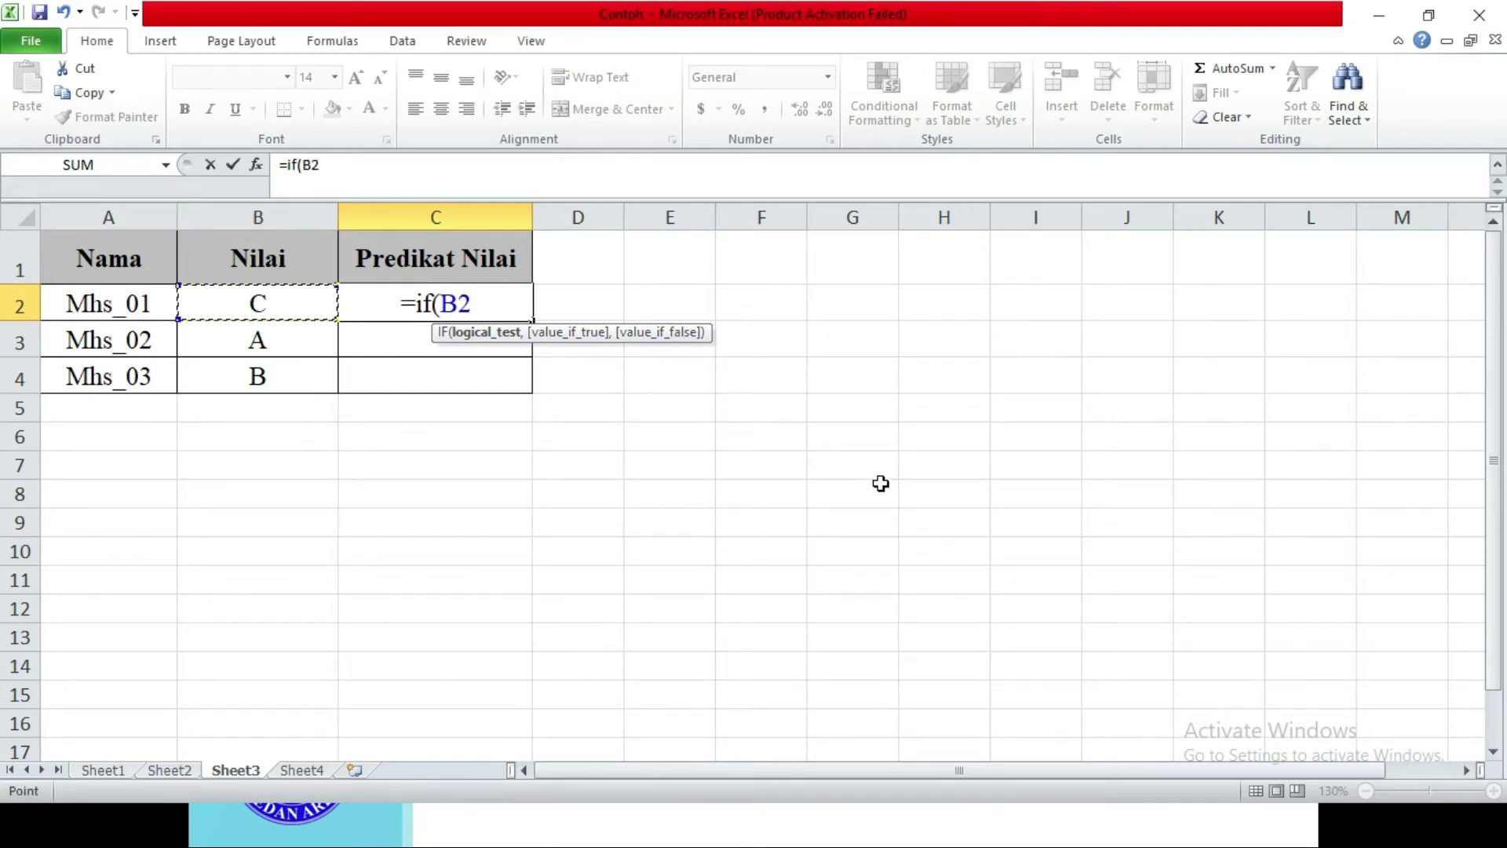
text(=)
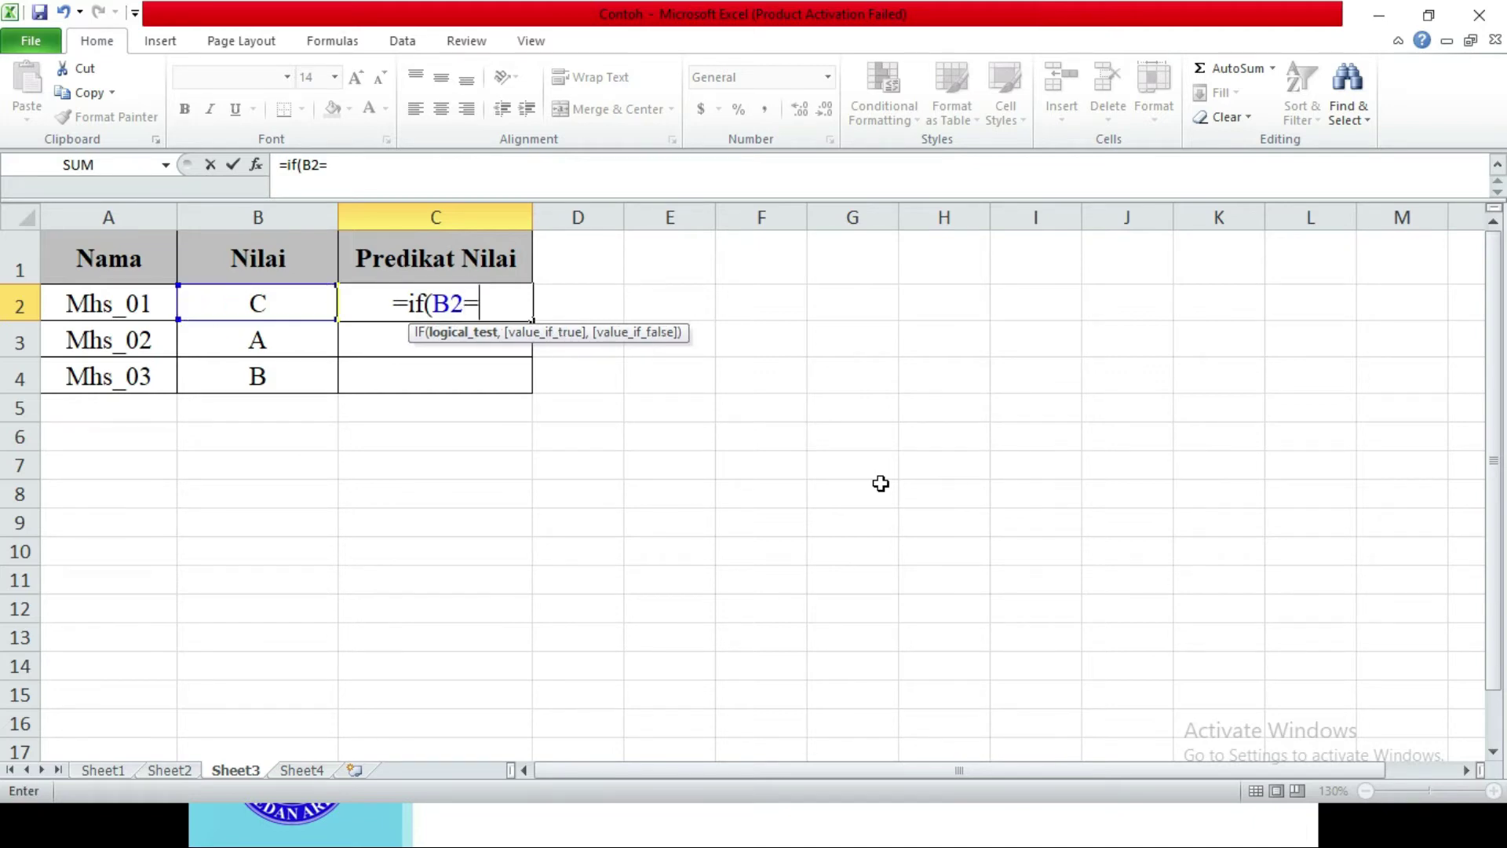
text(")
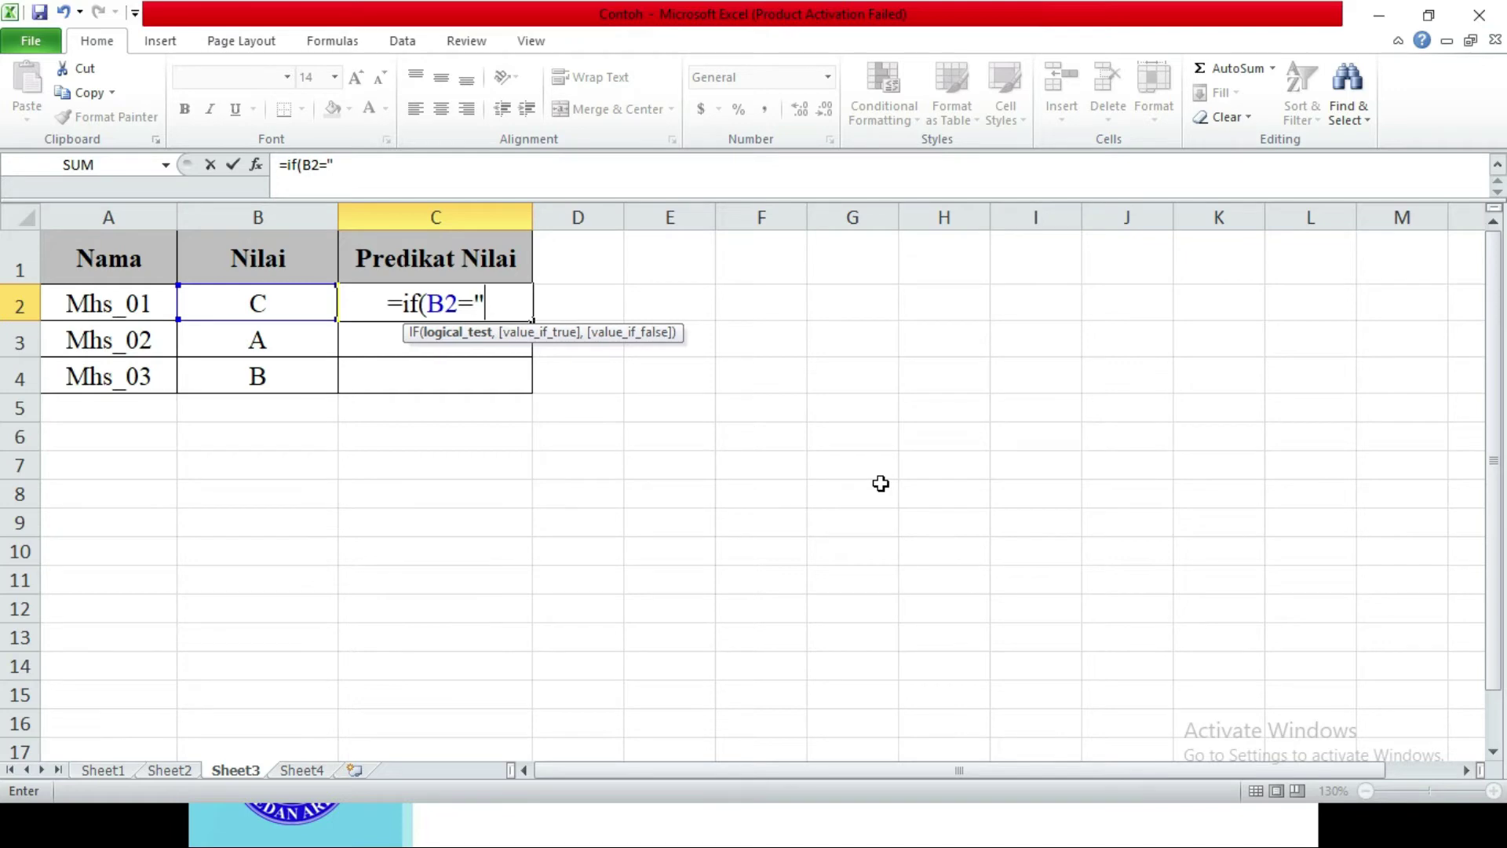
text(A")
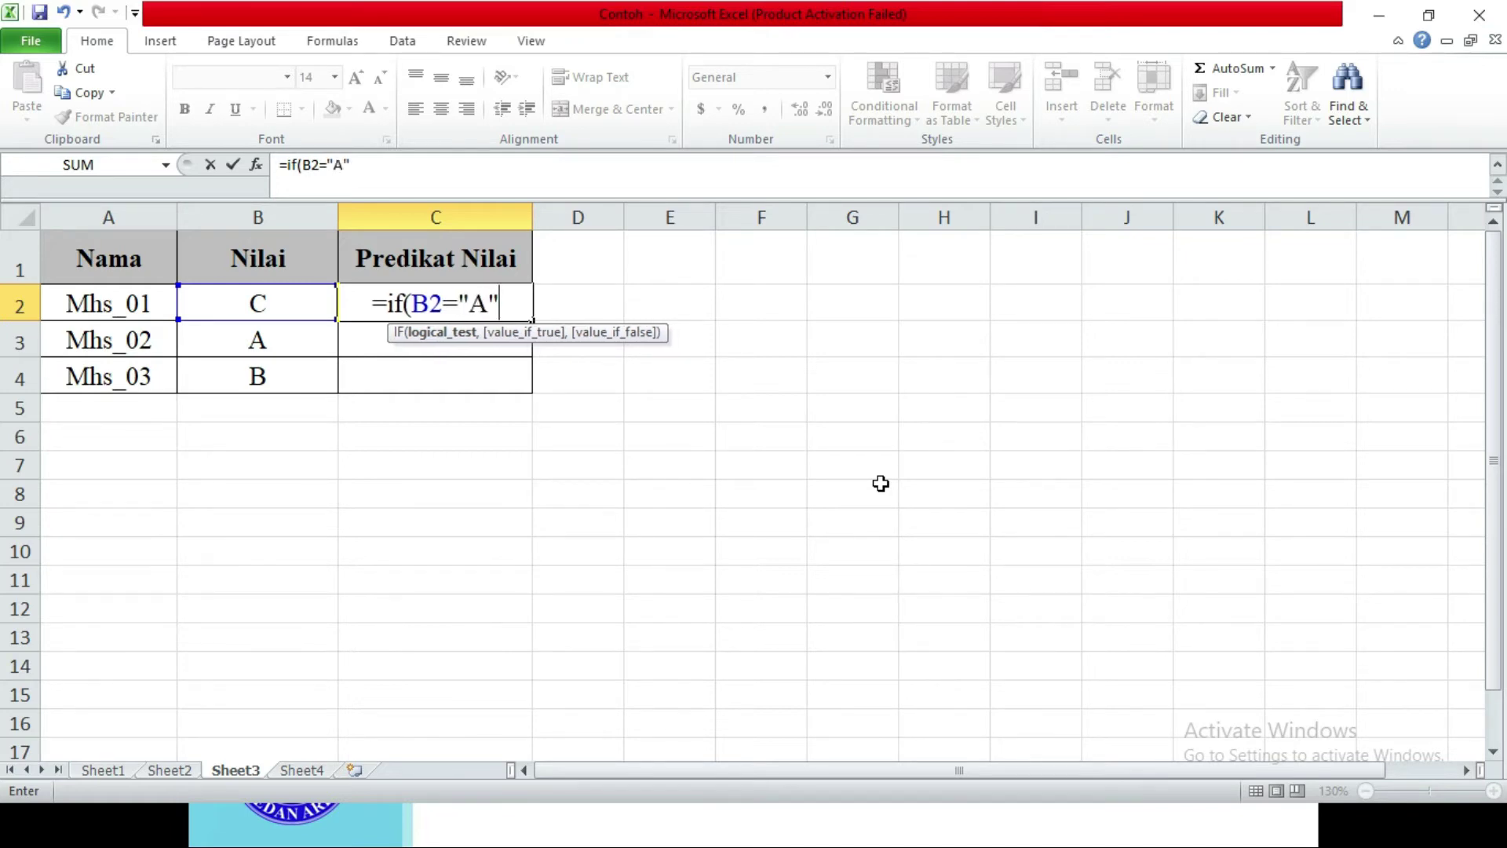
Step: Add "ISTIMEWA" as the value if true in the C2 IF formula
text(,i)
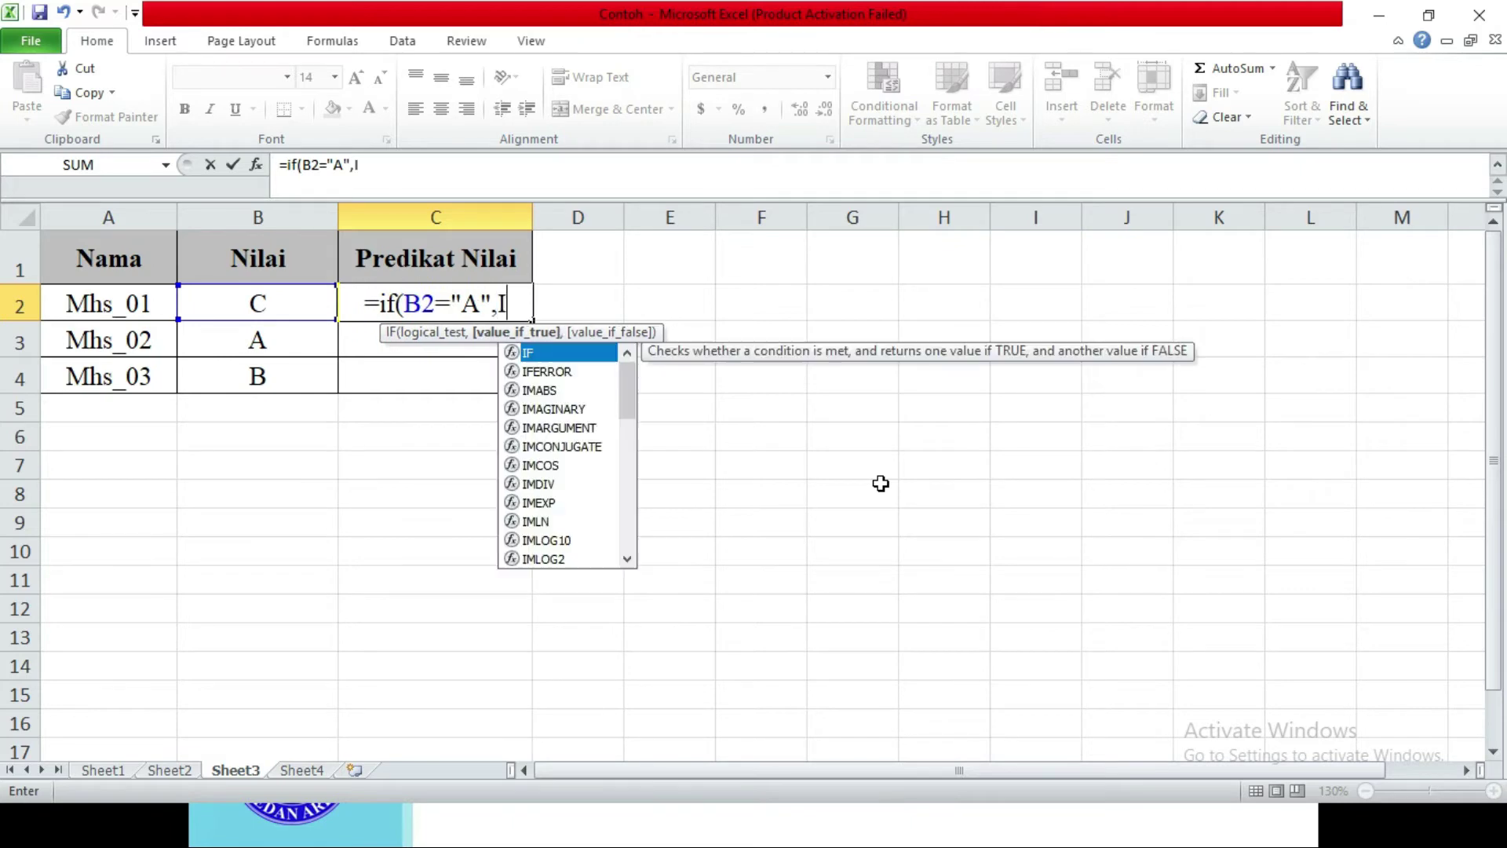
key(BackSpace)
text(")
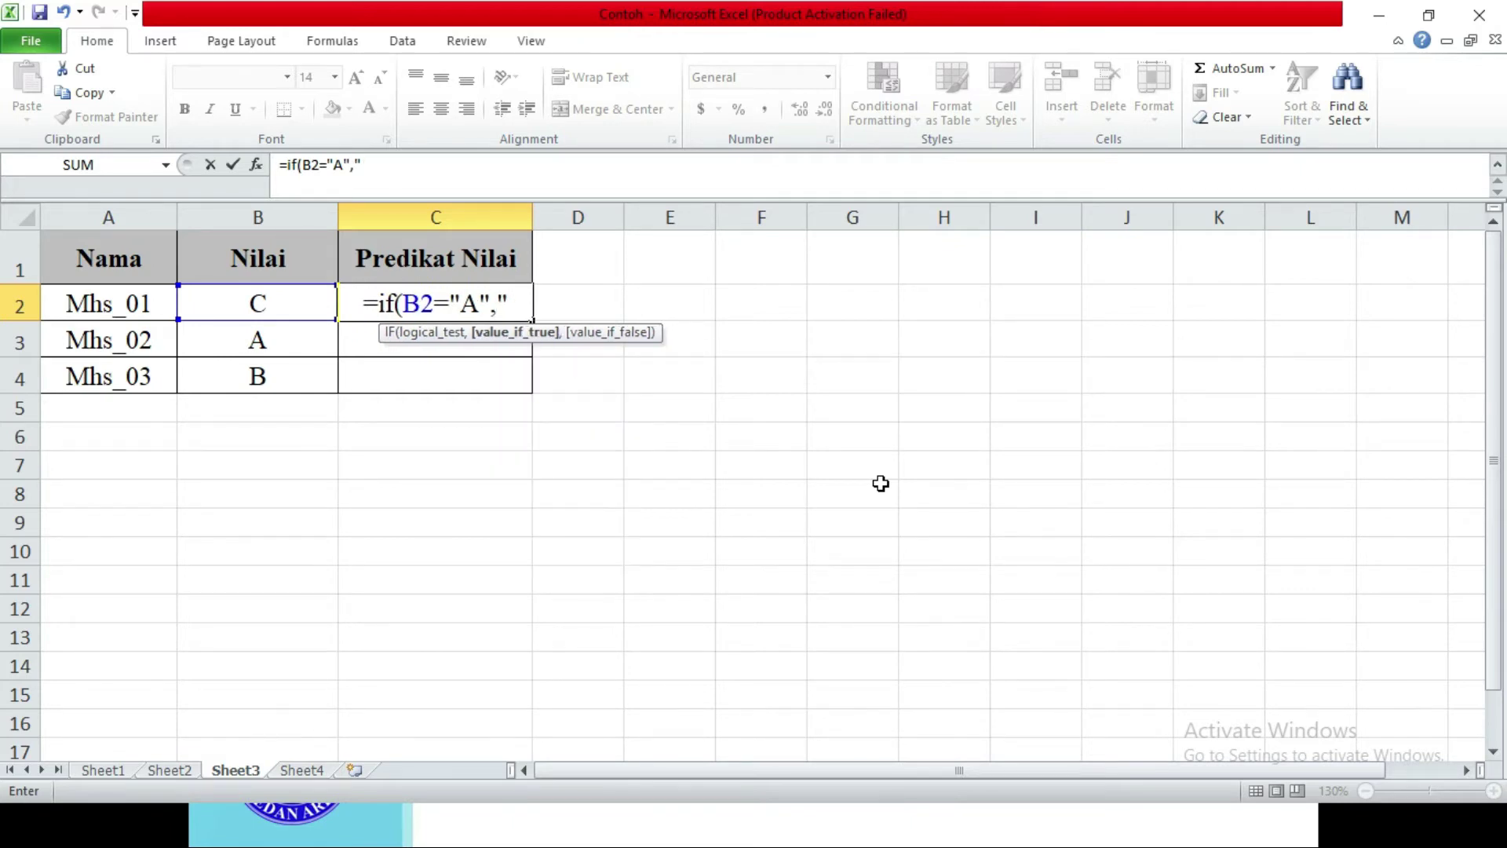
text(ISTIMEWA)
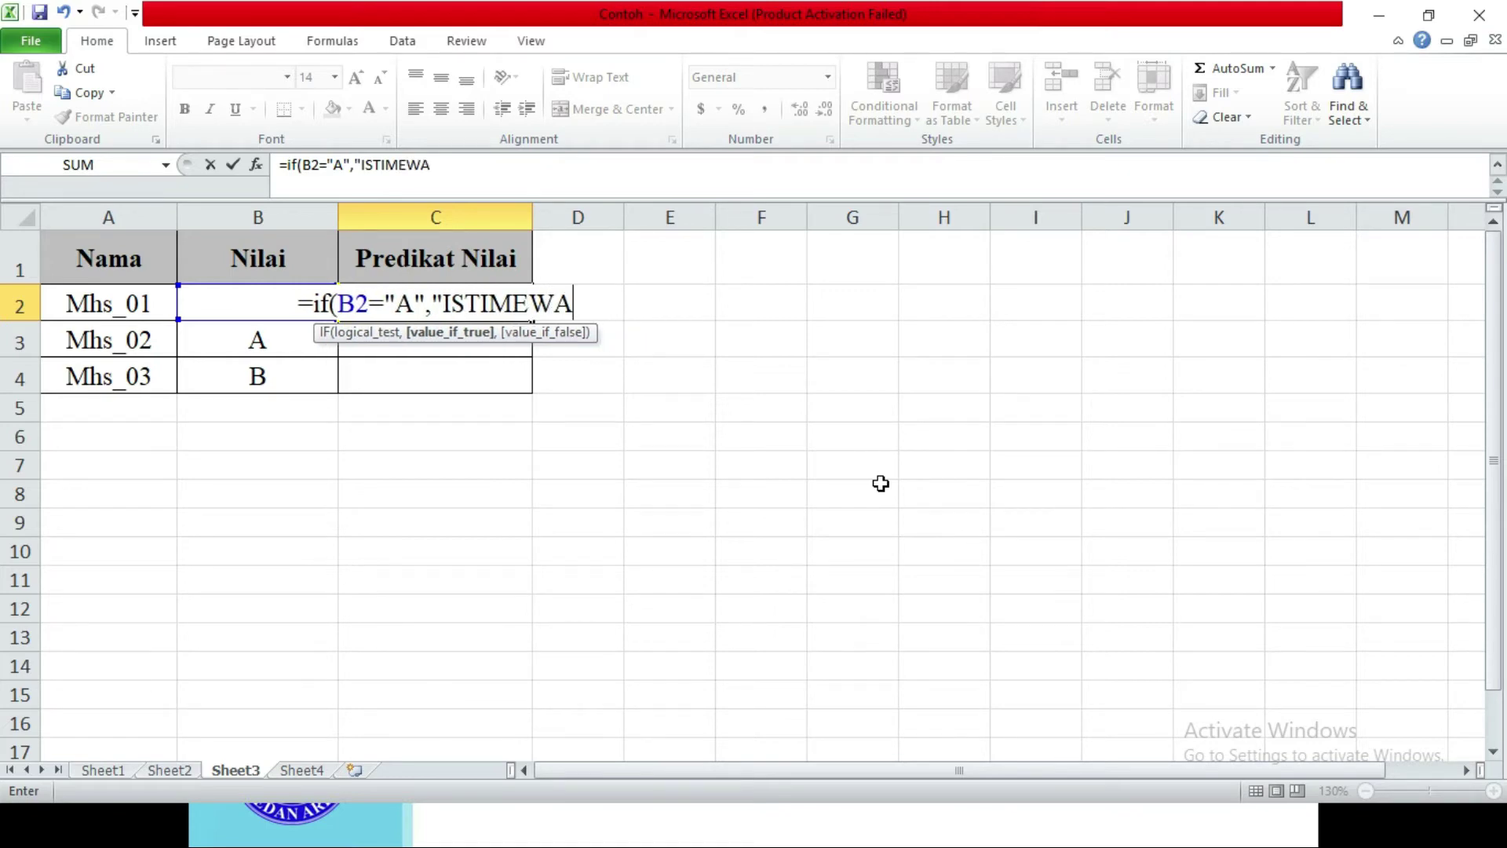
text(")
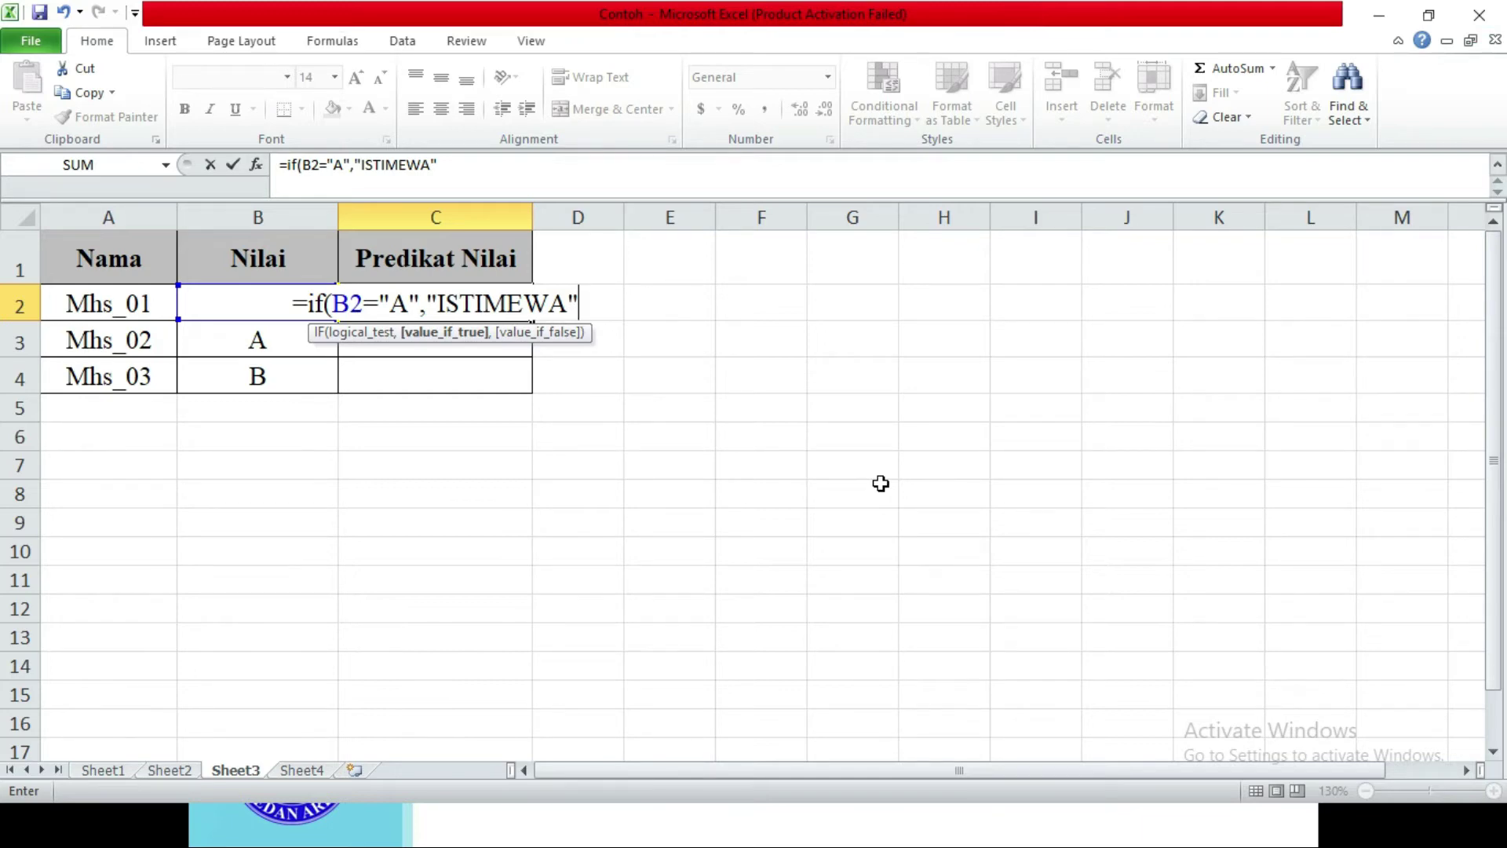
Step: Nest a second IF as the value if false, filled with a copy of the first IF's arguments B2="A","ISTIMEWA"
text(,)
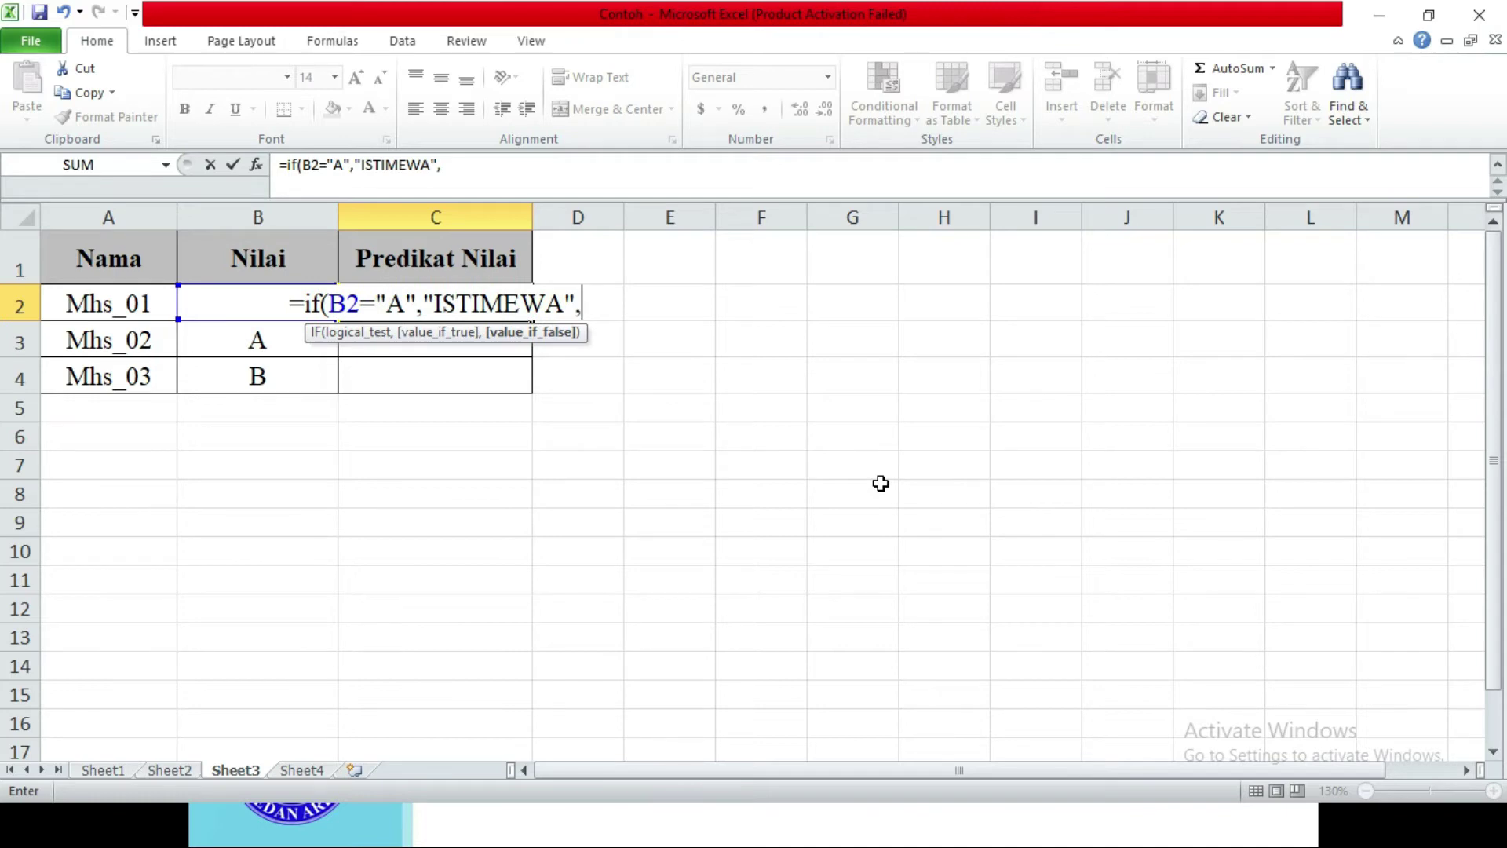
text(IF)
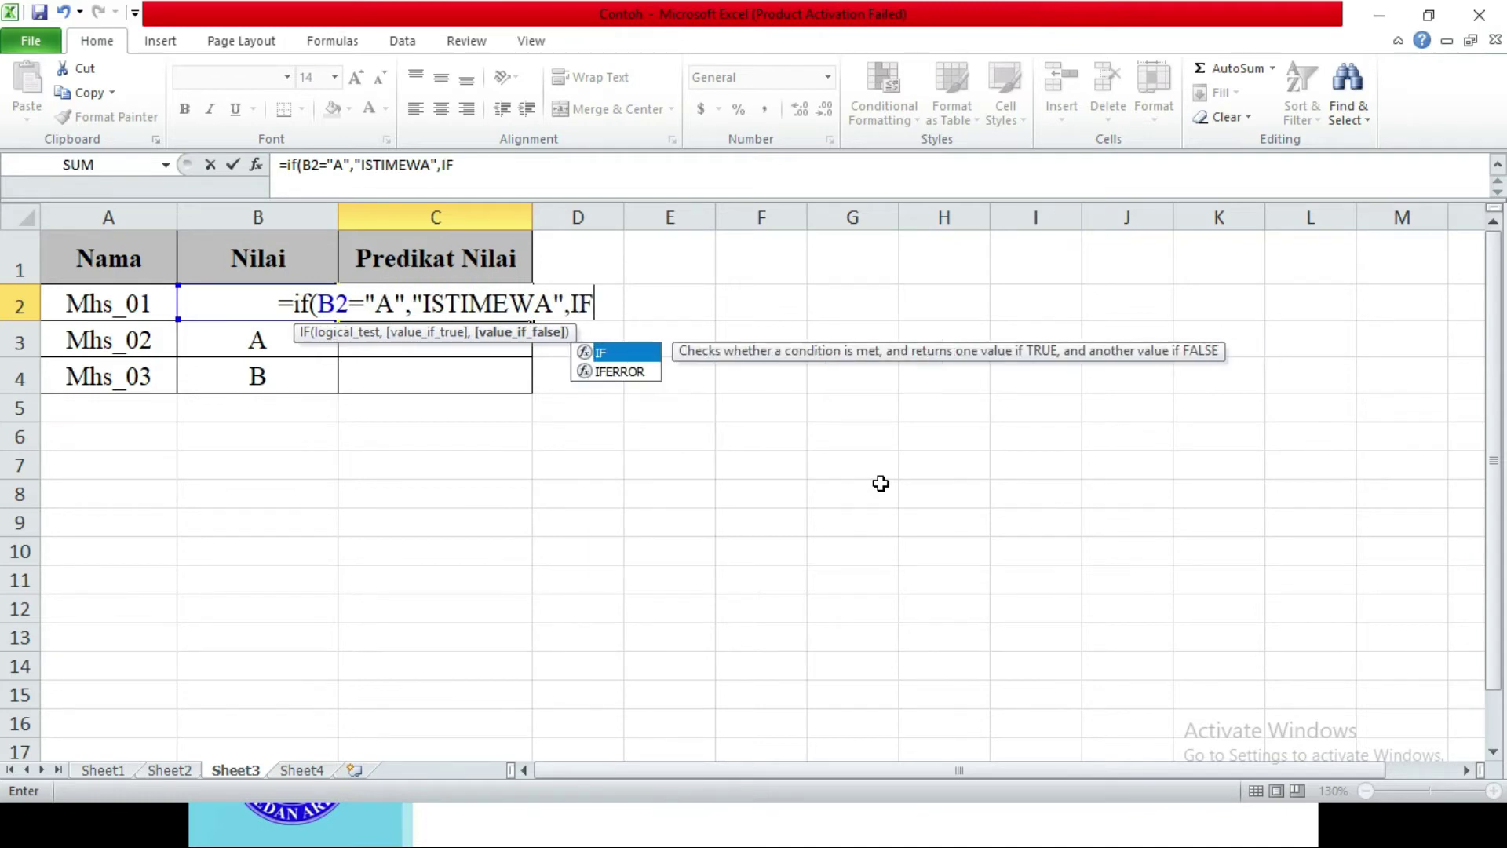
key(BackSpace)
key(BackSpace)
text(if)
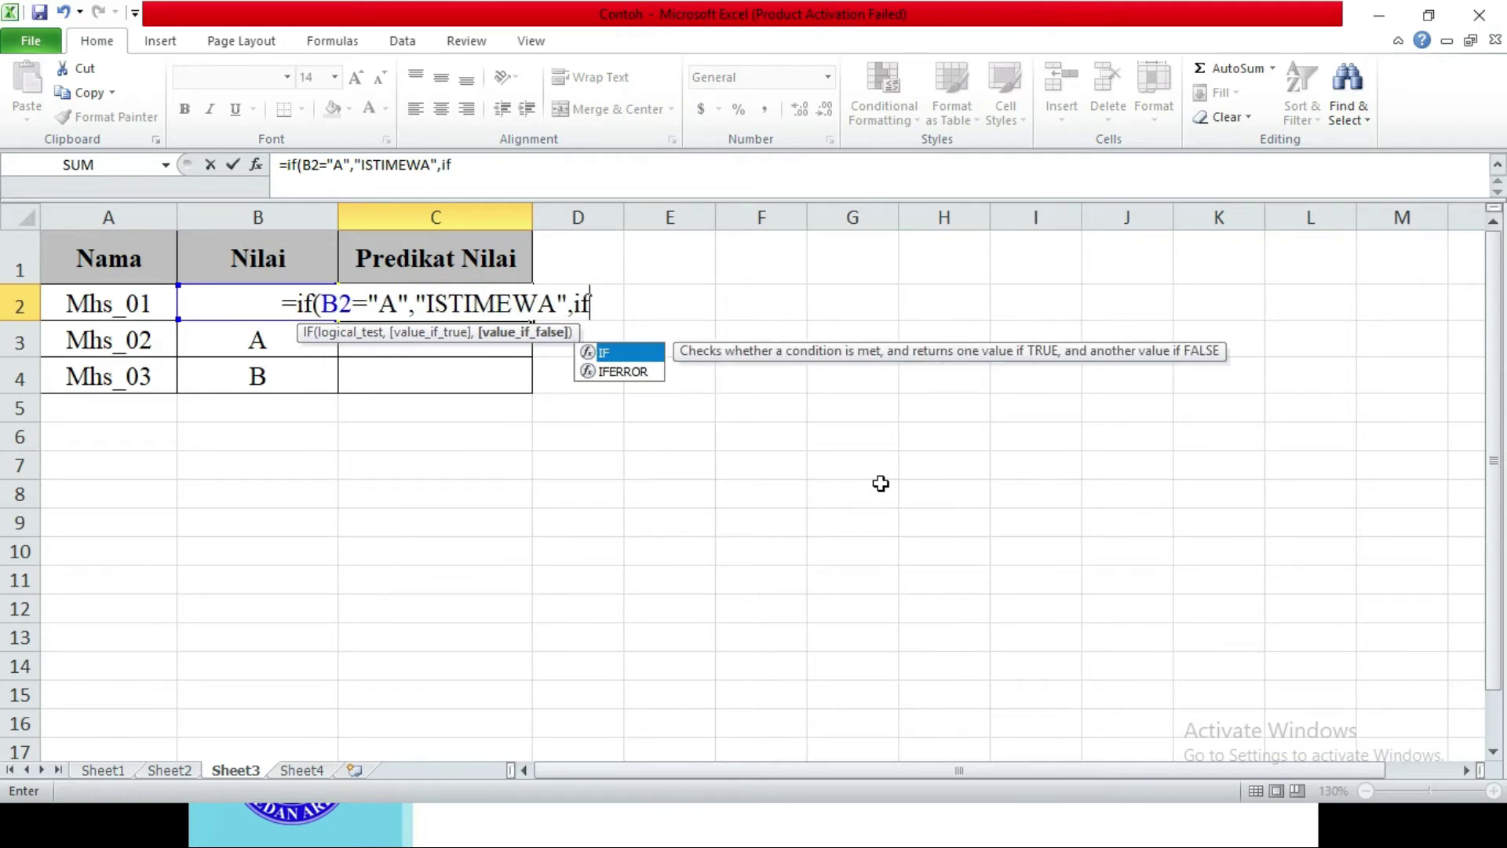
text(()
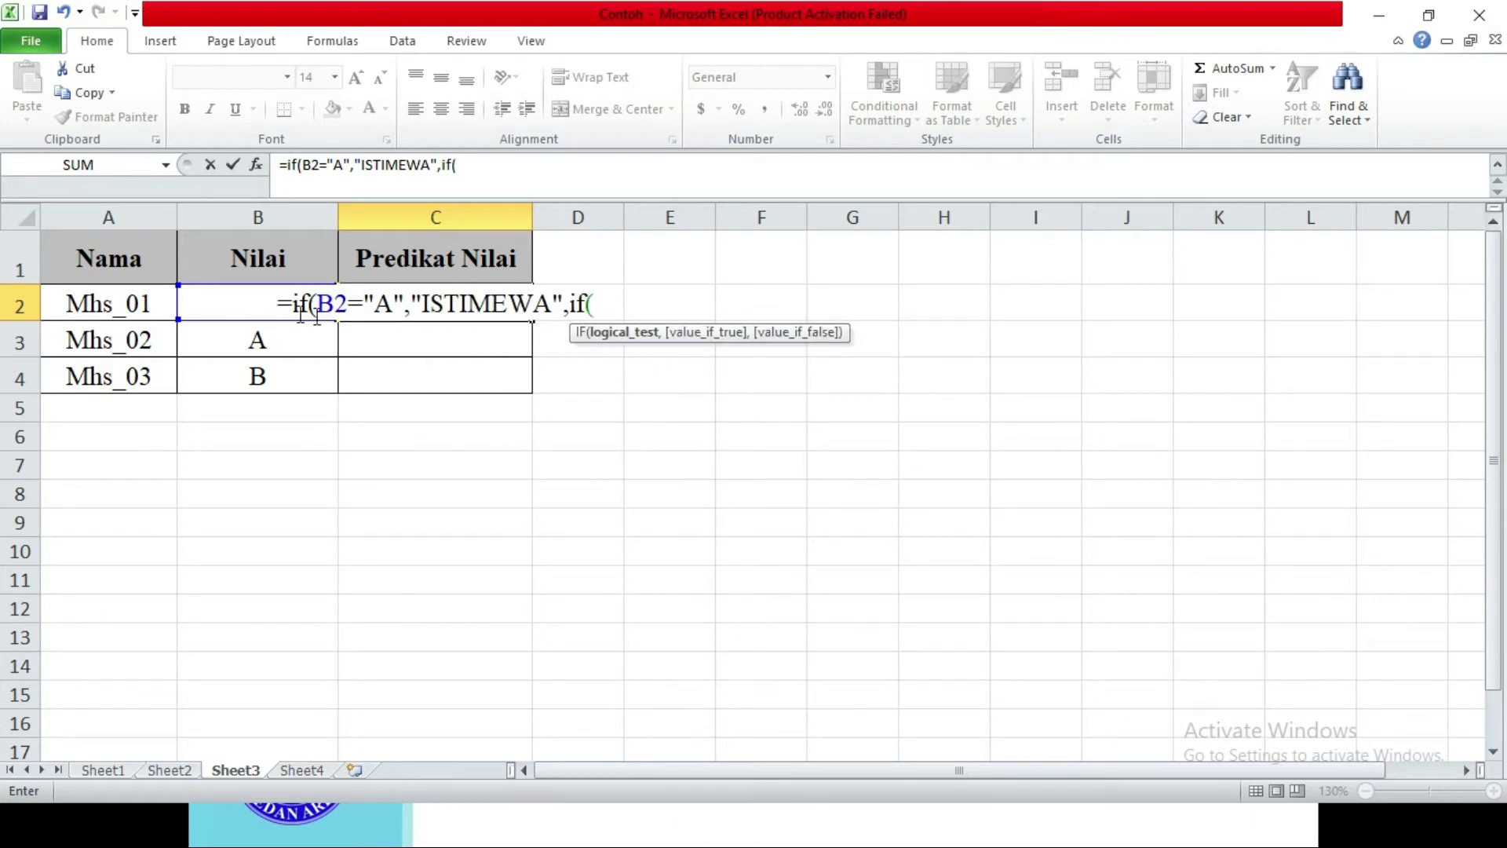
drag(317, 312, 561, 322)
key(ctrl+c)
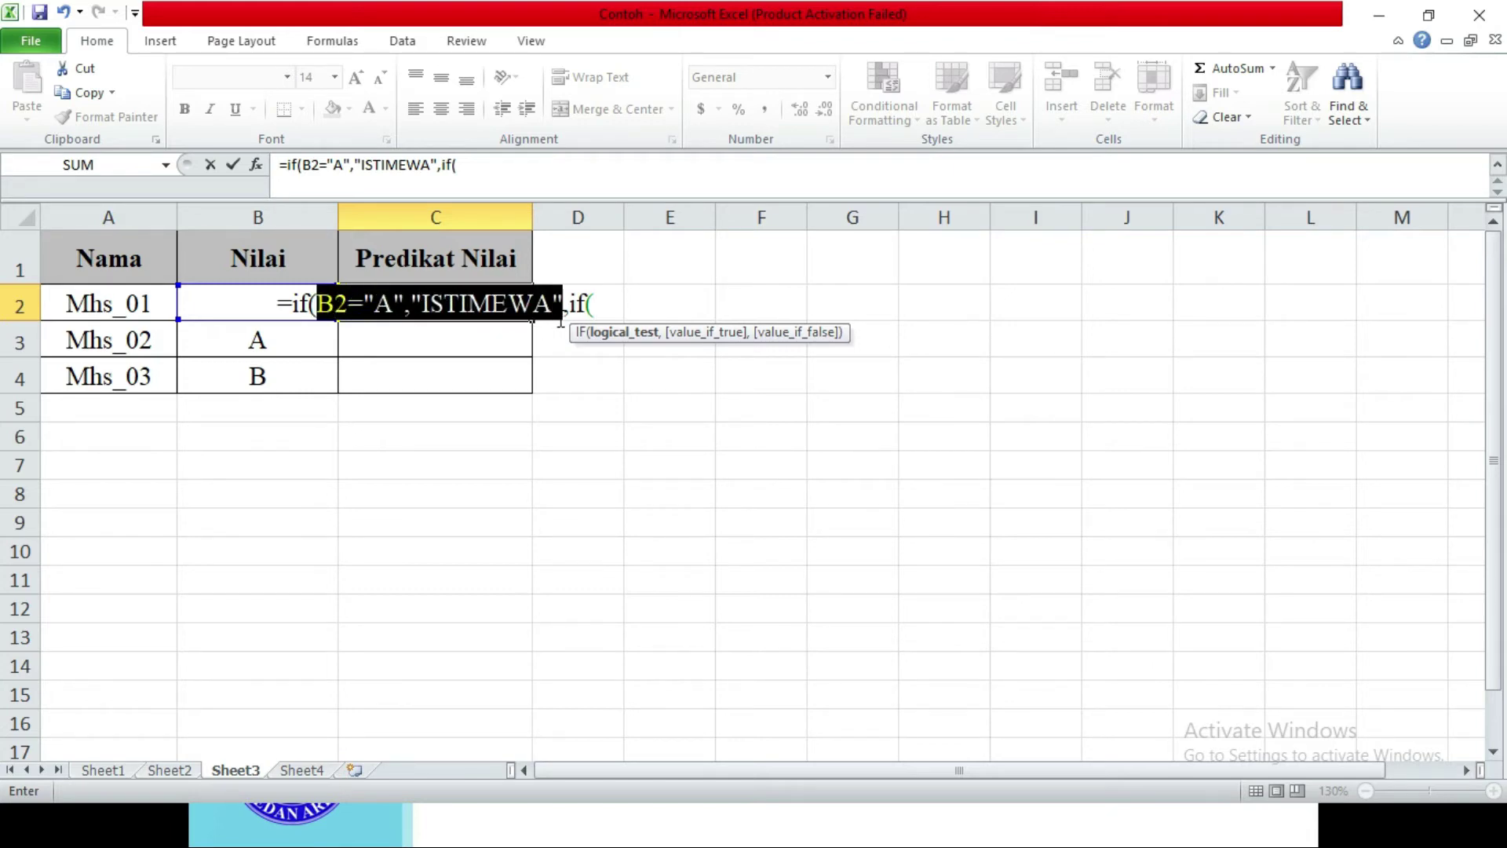
click(598, 304)
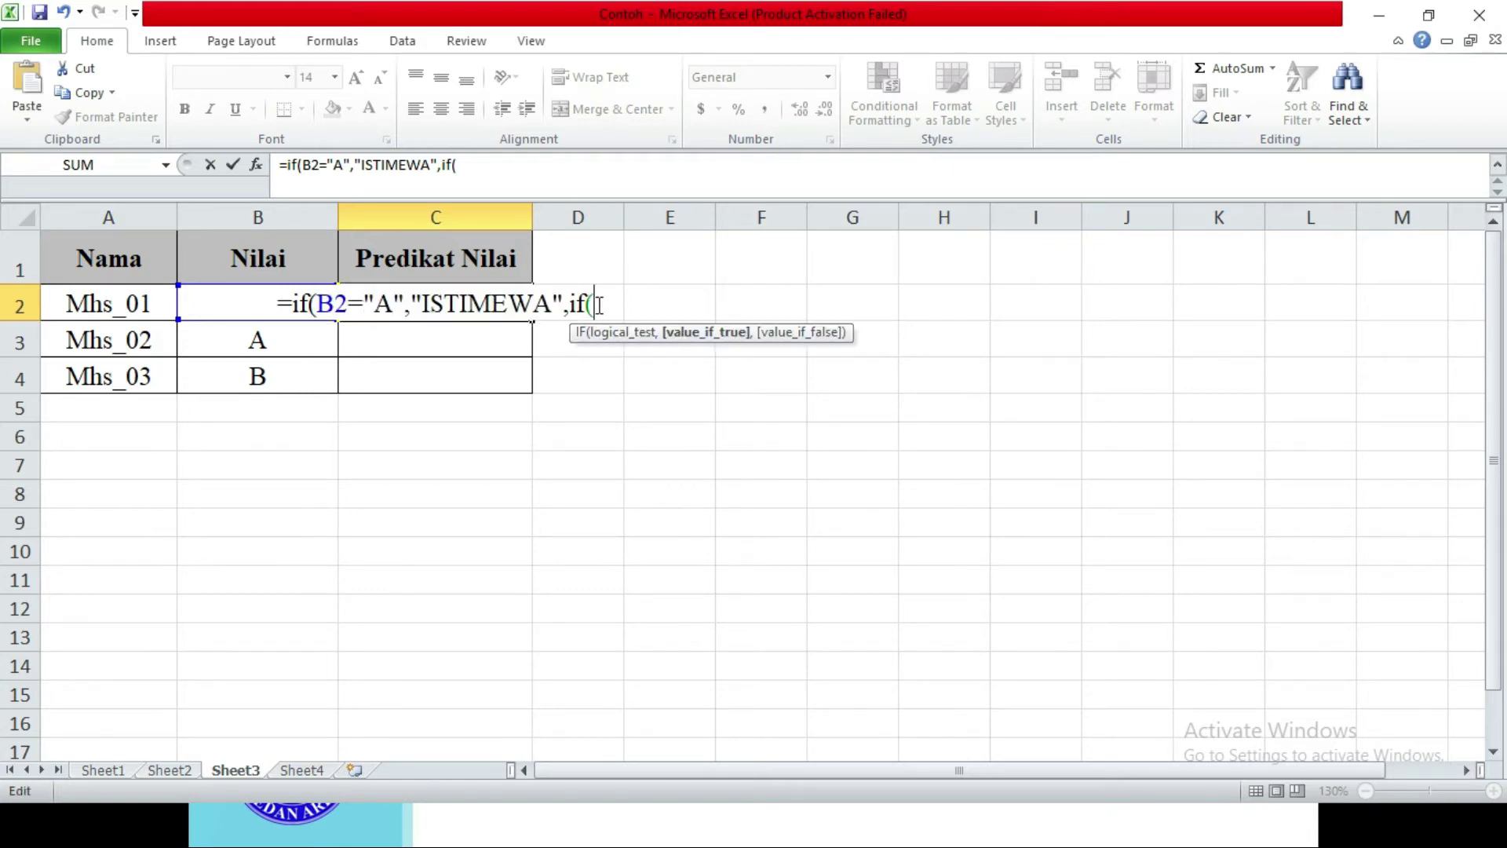
key(ctrl+v)
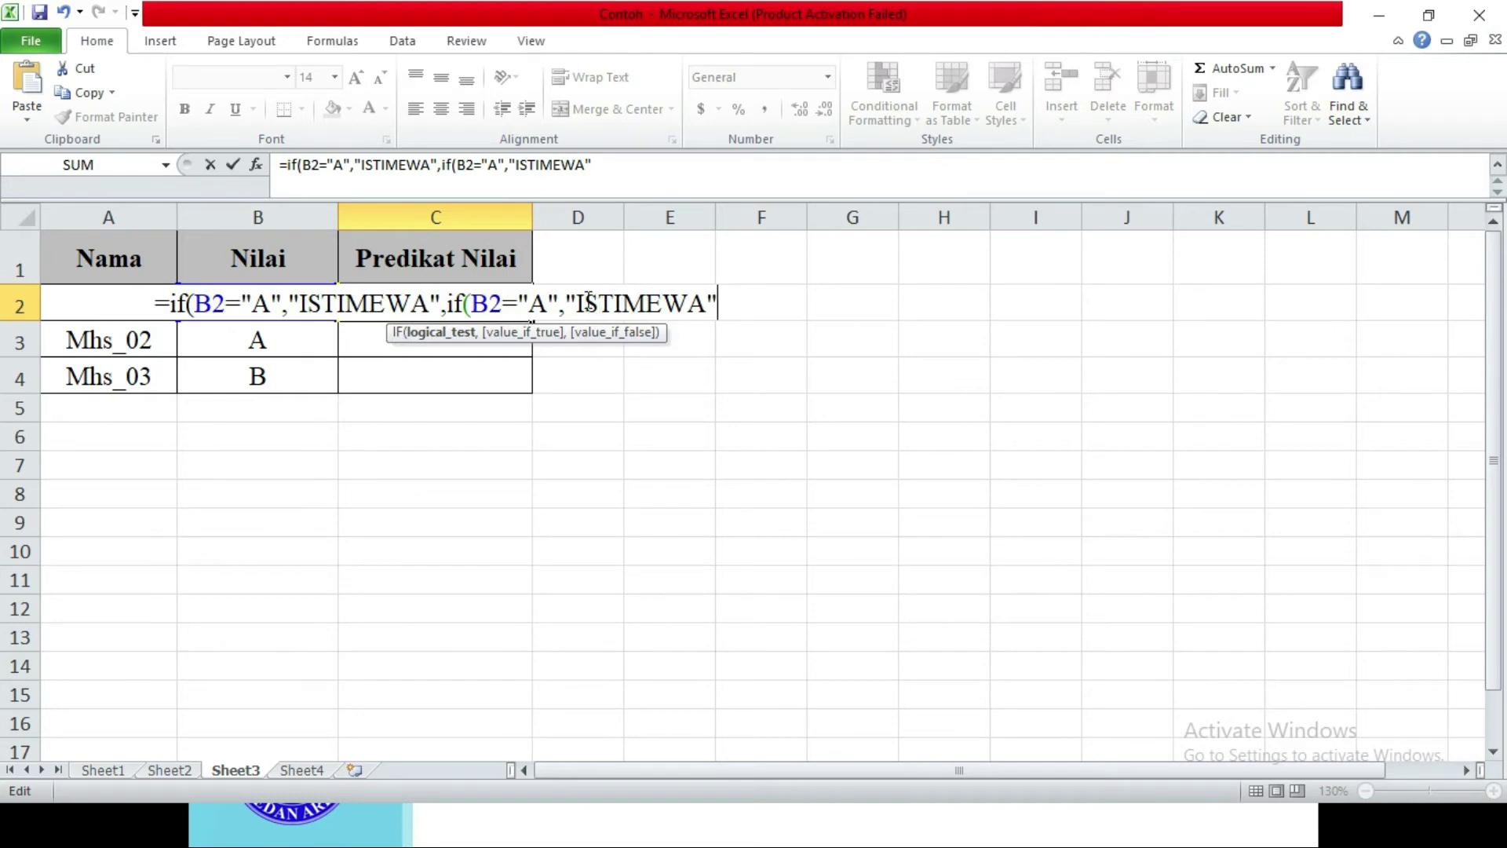
Step: Change the grade tested in the second IF to "B"
click(547, 302)
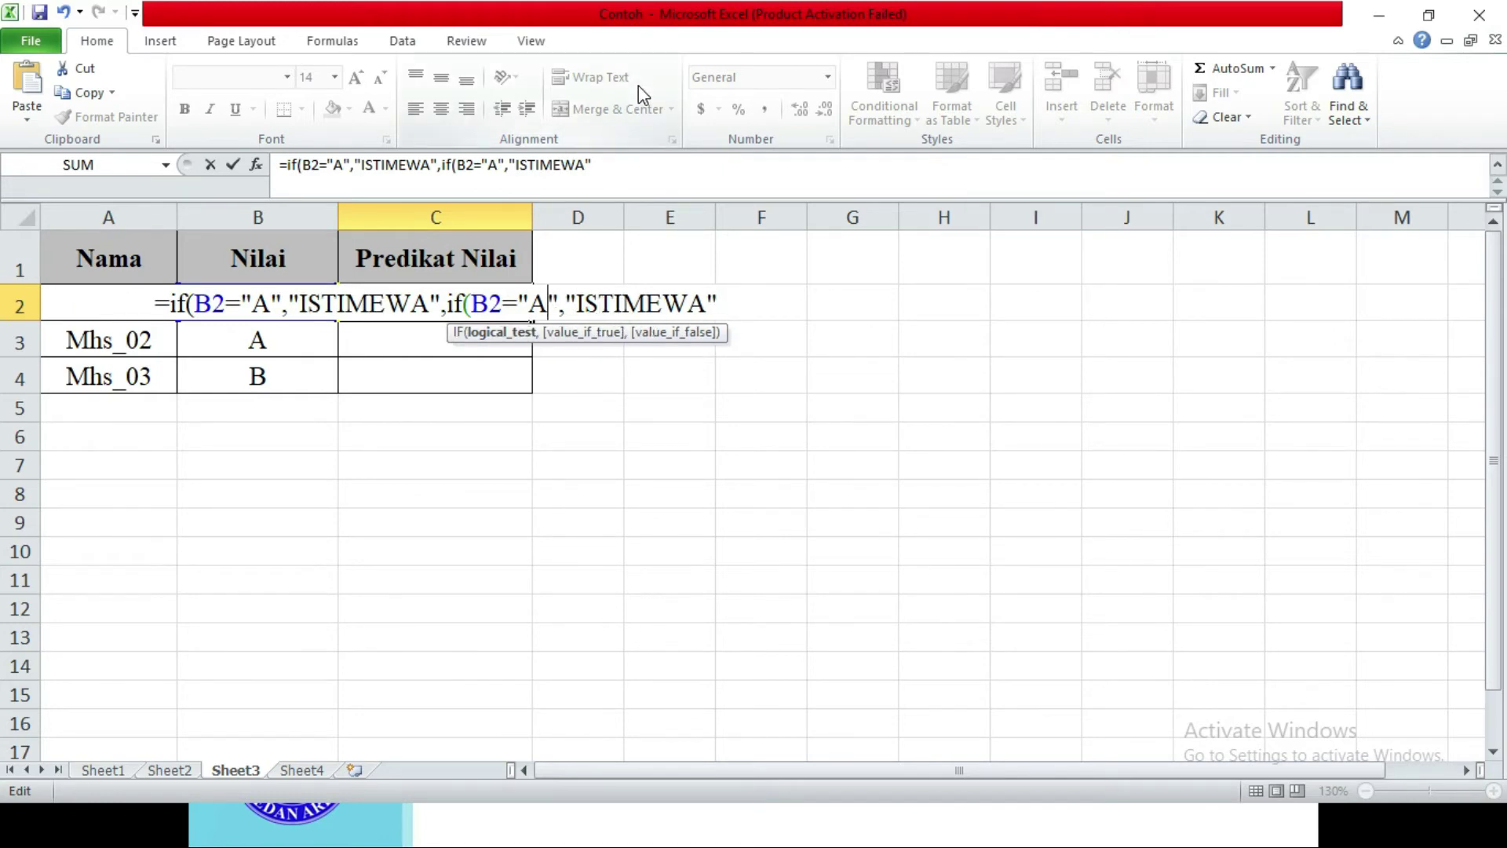
key(BackSpace)
text(B)
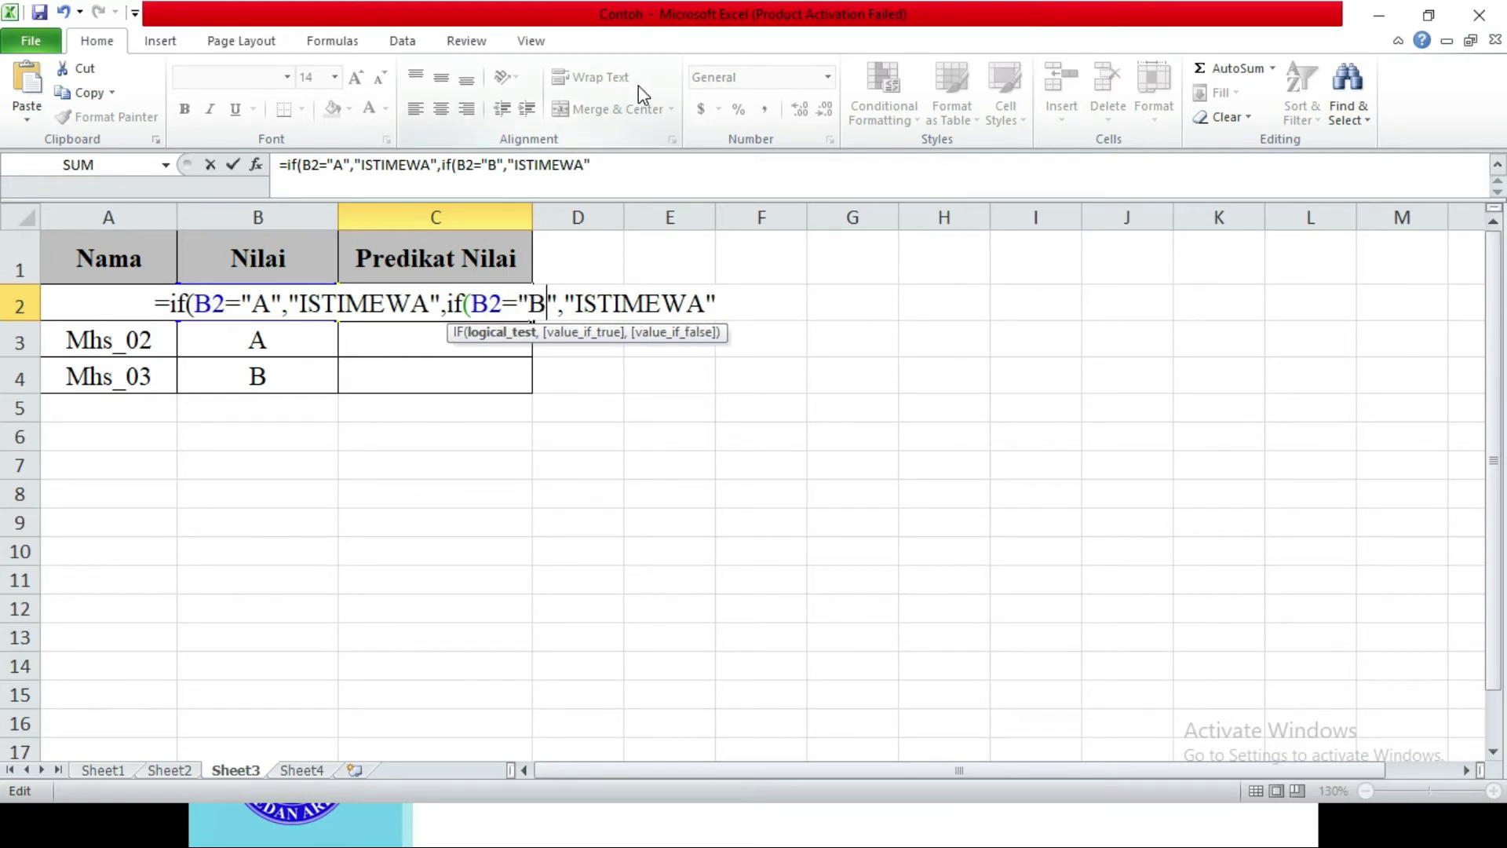
Step: Replace the second IF's value if true with "BAIK"
key(Right)
key(Right)
key(Right)
key(Right)
key(Right)
key(Right)
key(Right)
key(Right)
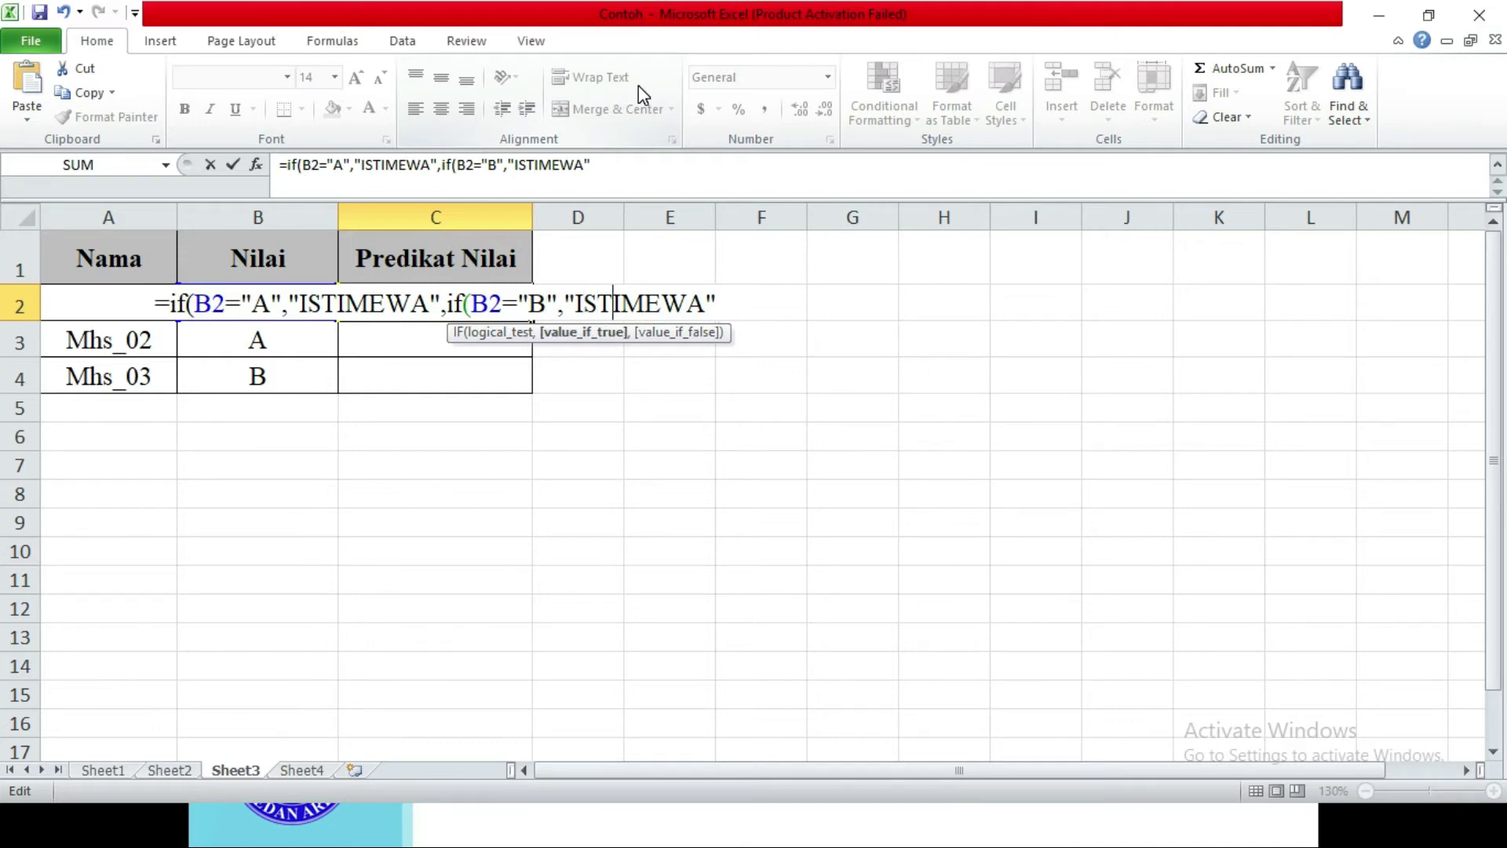
key(Right)
key(Right)
key(Right)
key(BackSpace)
key(BackSpace)
key(BackSpace)
key(BackSpace)
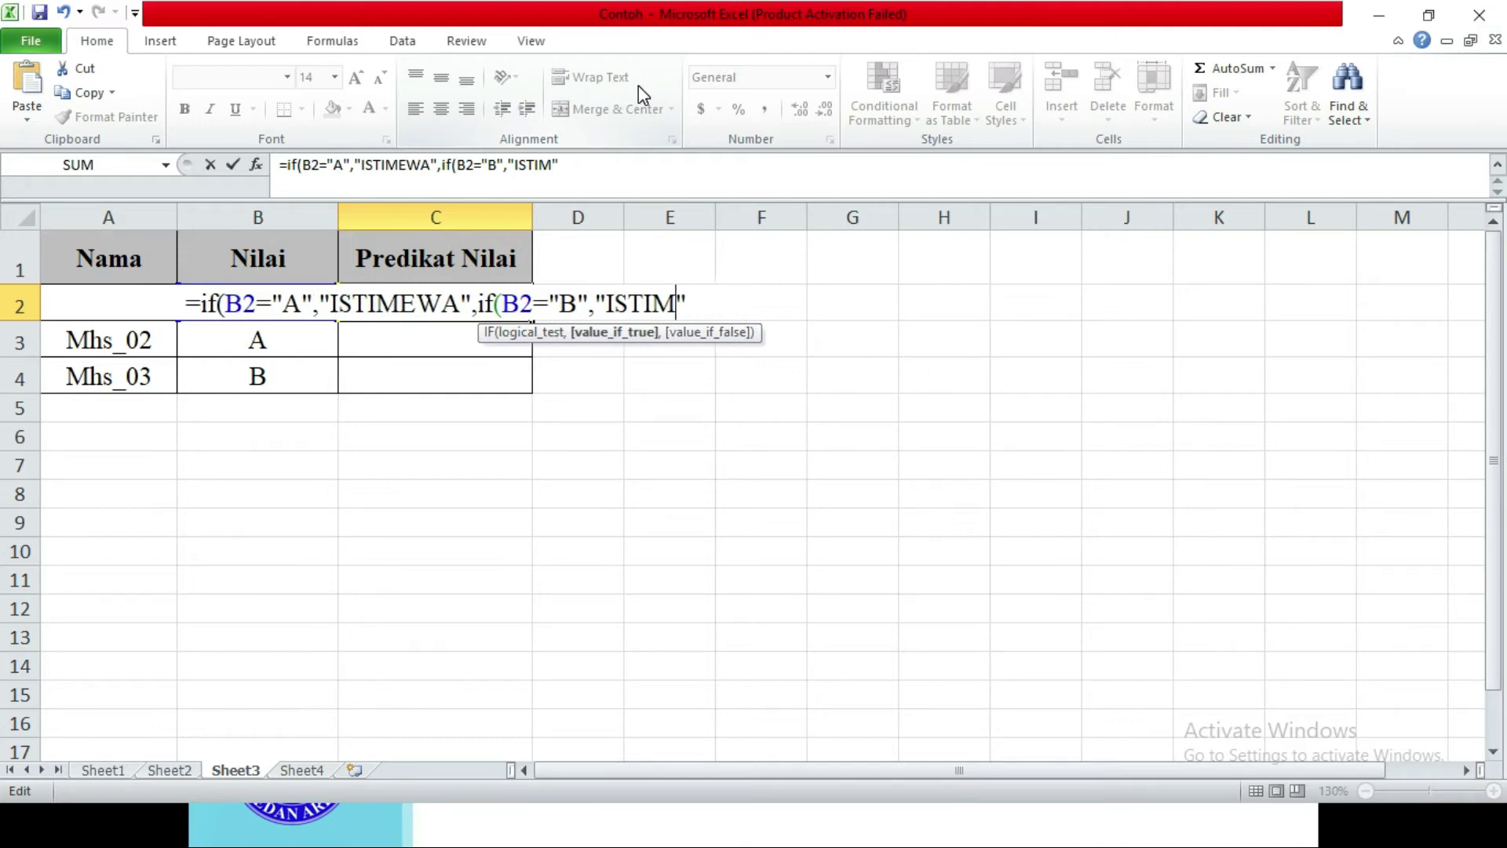
key(BackSpace)
key(BackSpace)
key(BackSpace)
key(BackSpace)
text(BAIK)
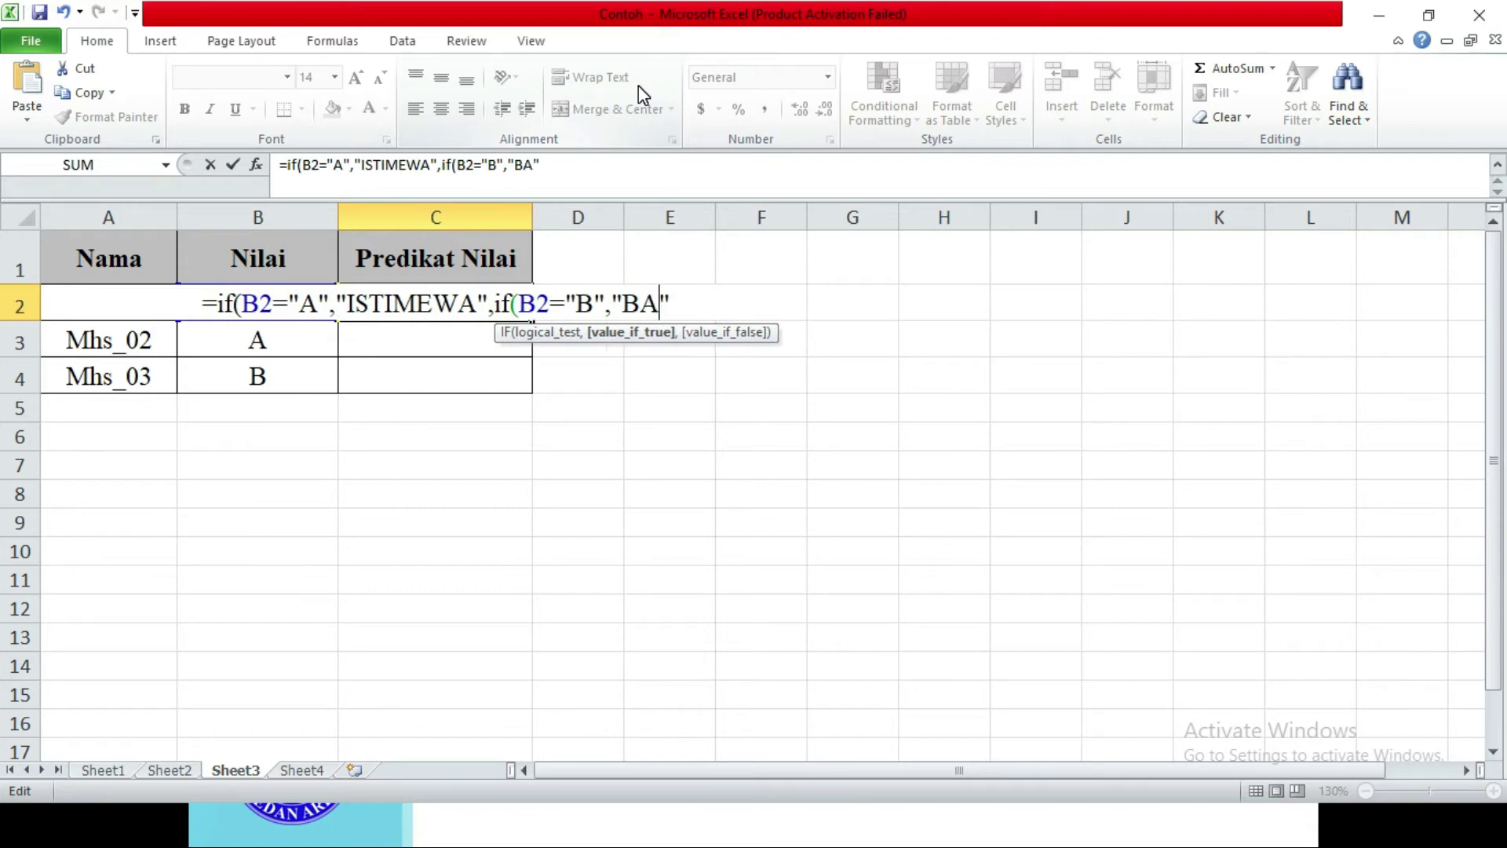
key(Right)
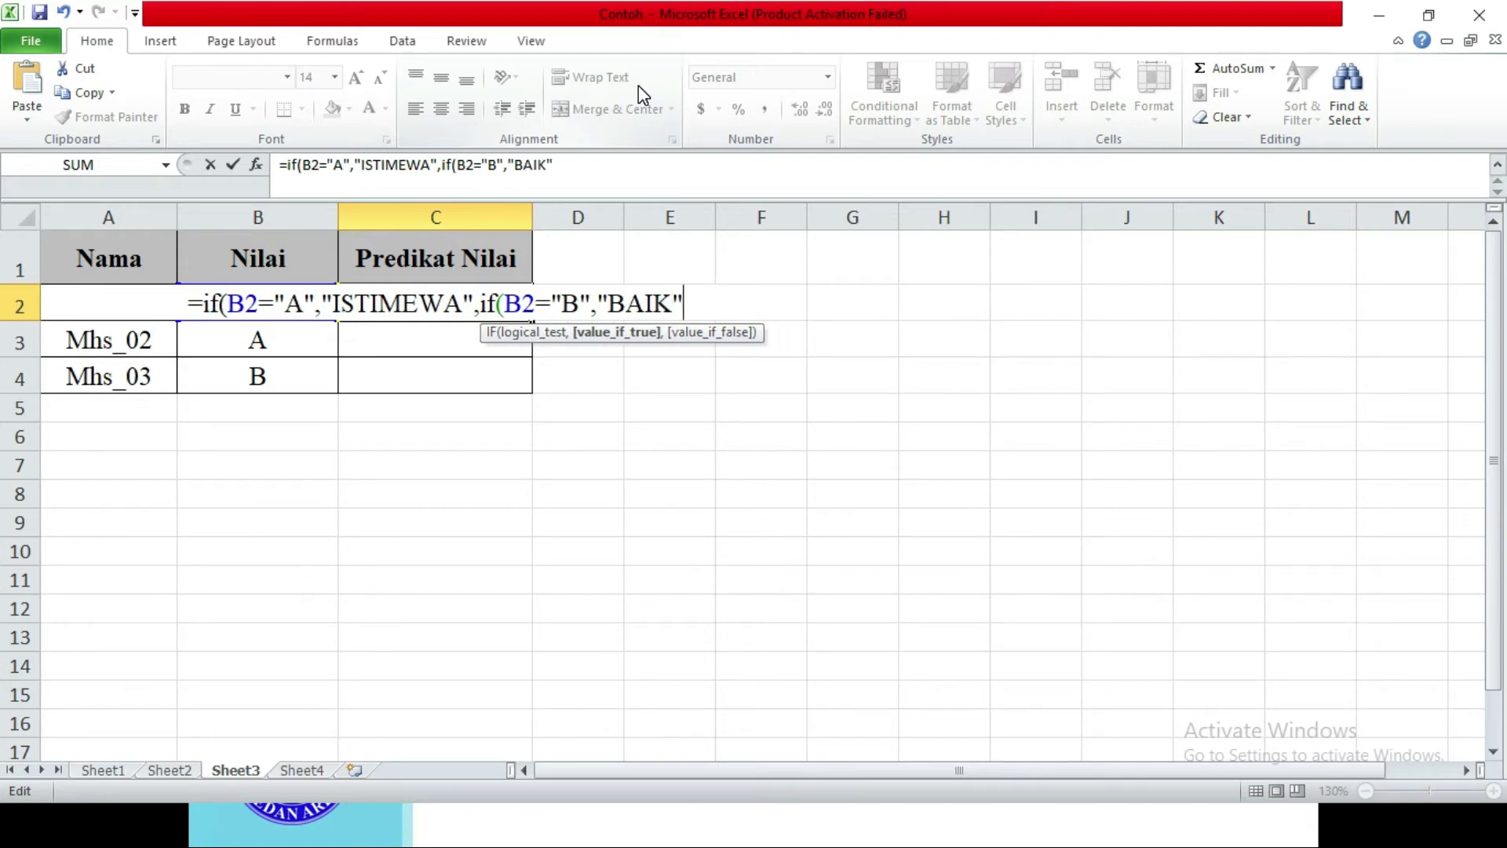
Step: Nest a third IF as the second IF's value if false, filled with the copied arguments B2="A","ISTIMEWA"
text(,)
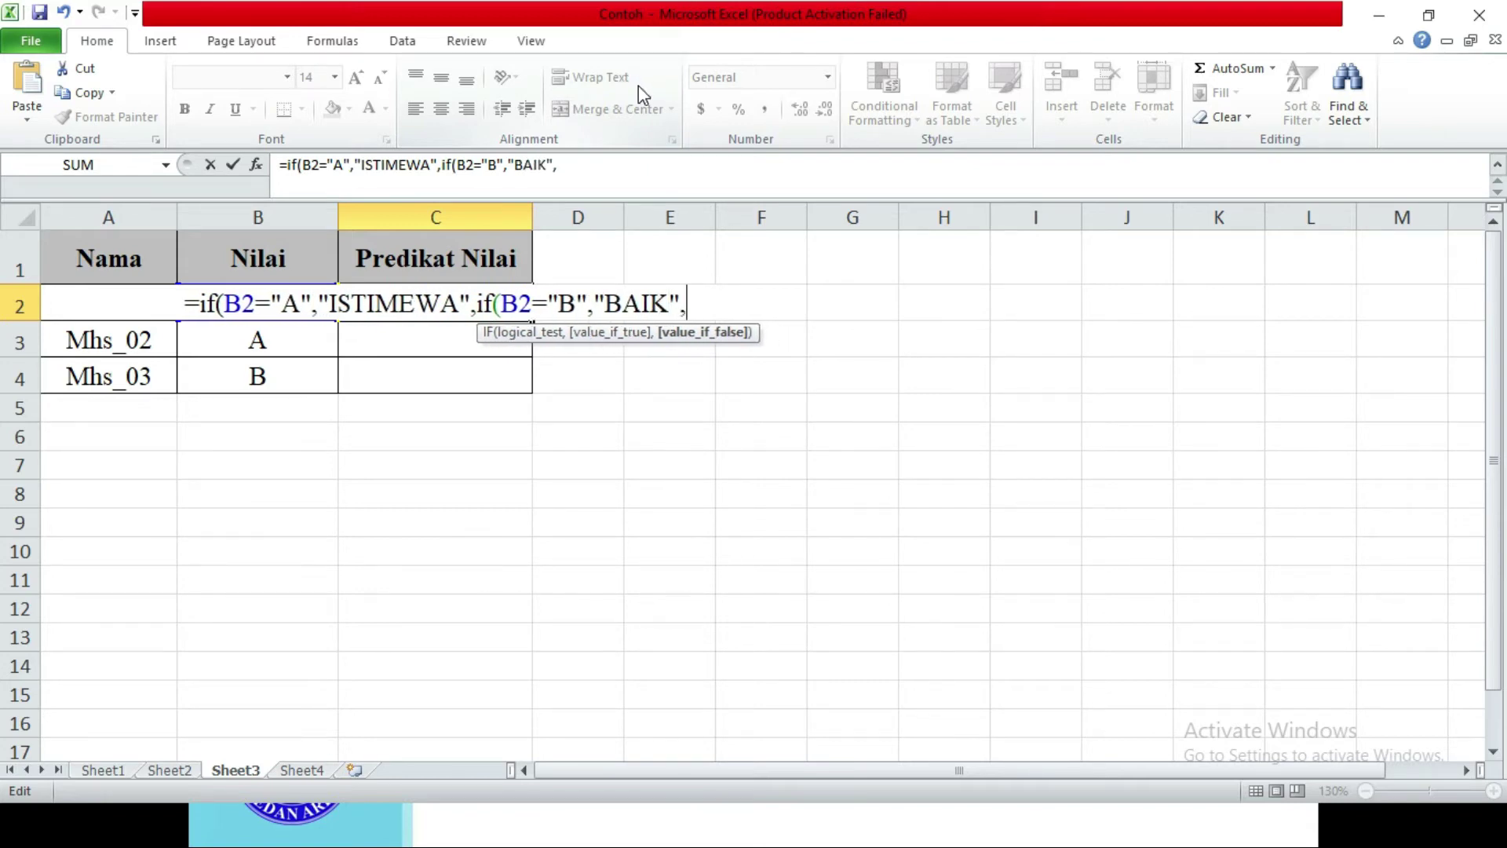
text(IF)
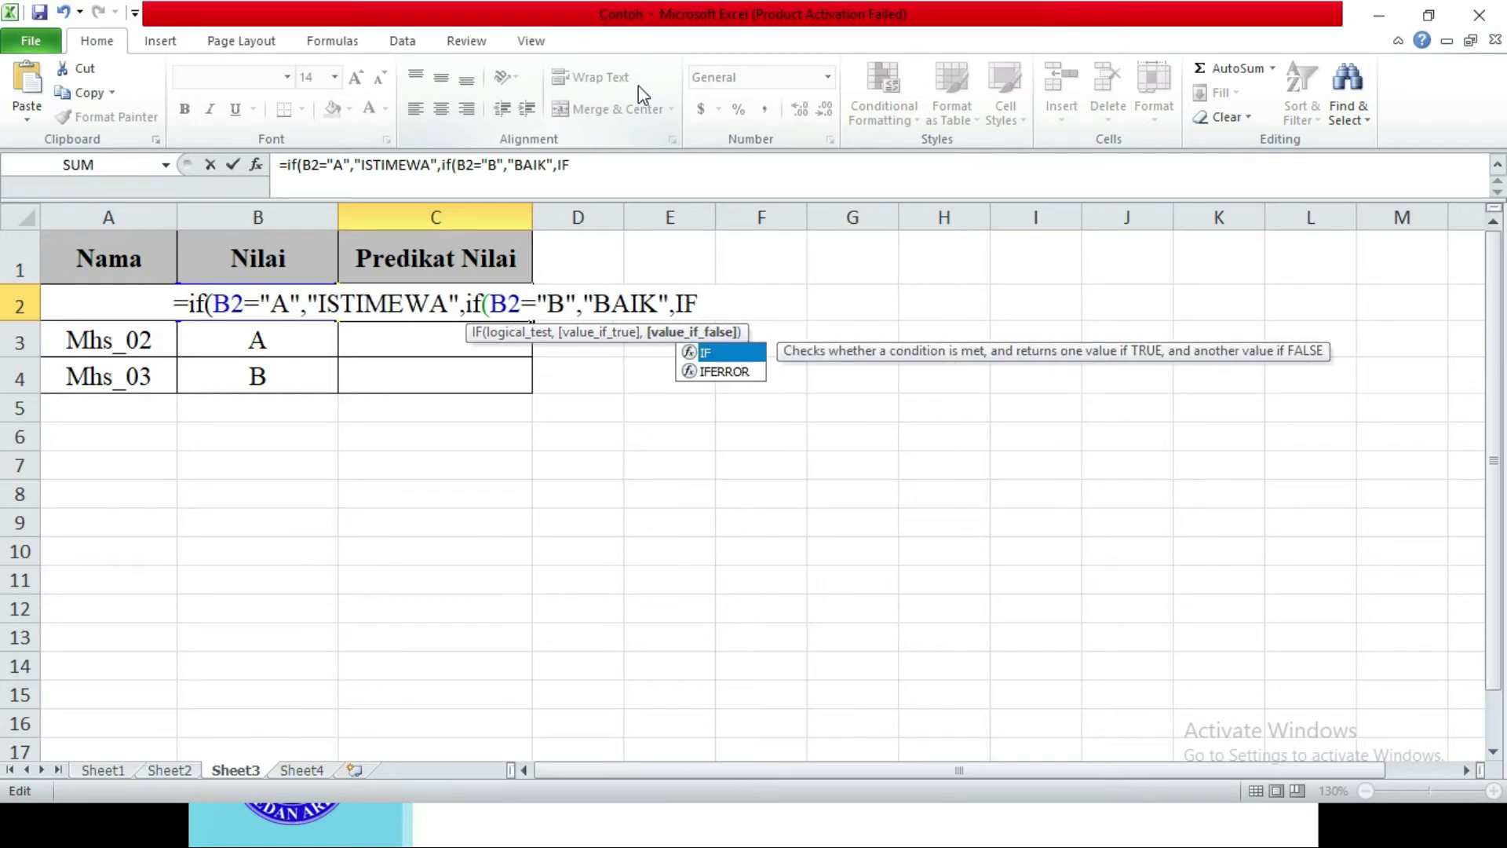
key(BackSpace)
key(BackSpace)
text(if)
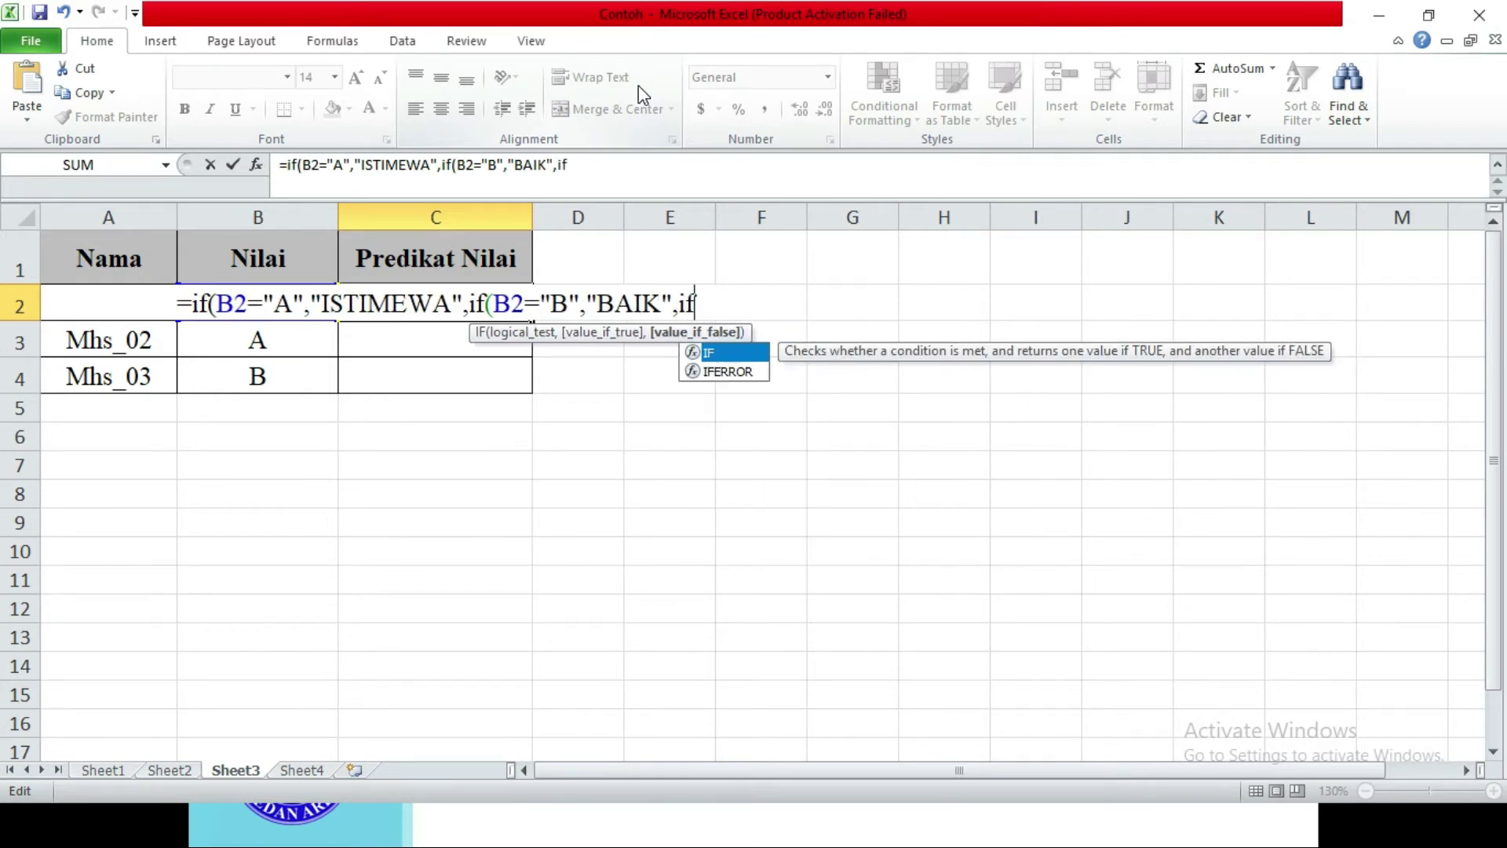
text(()
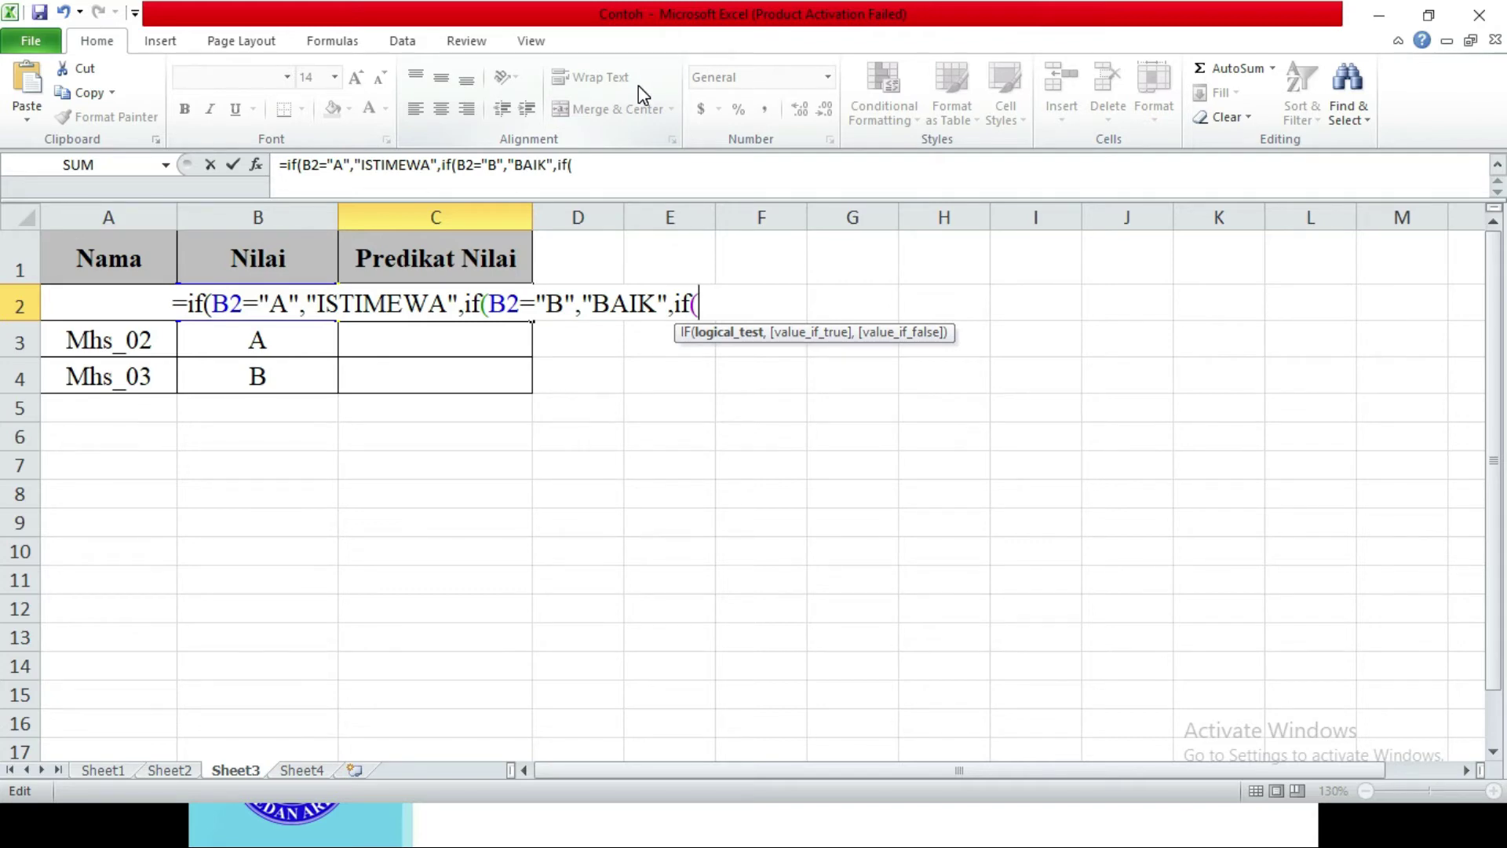
key(ctrl+v)
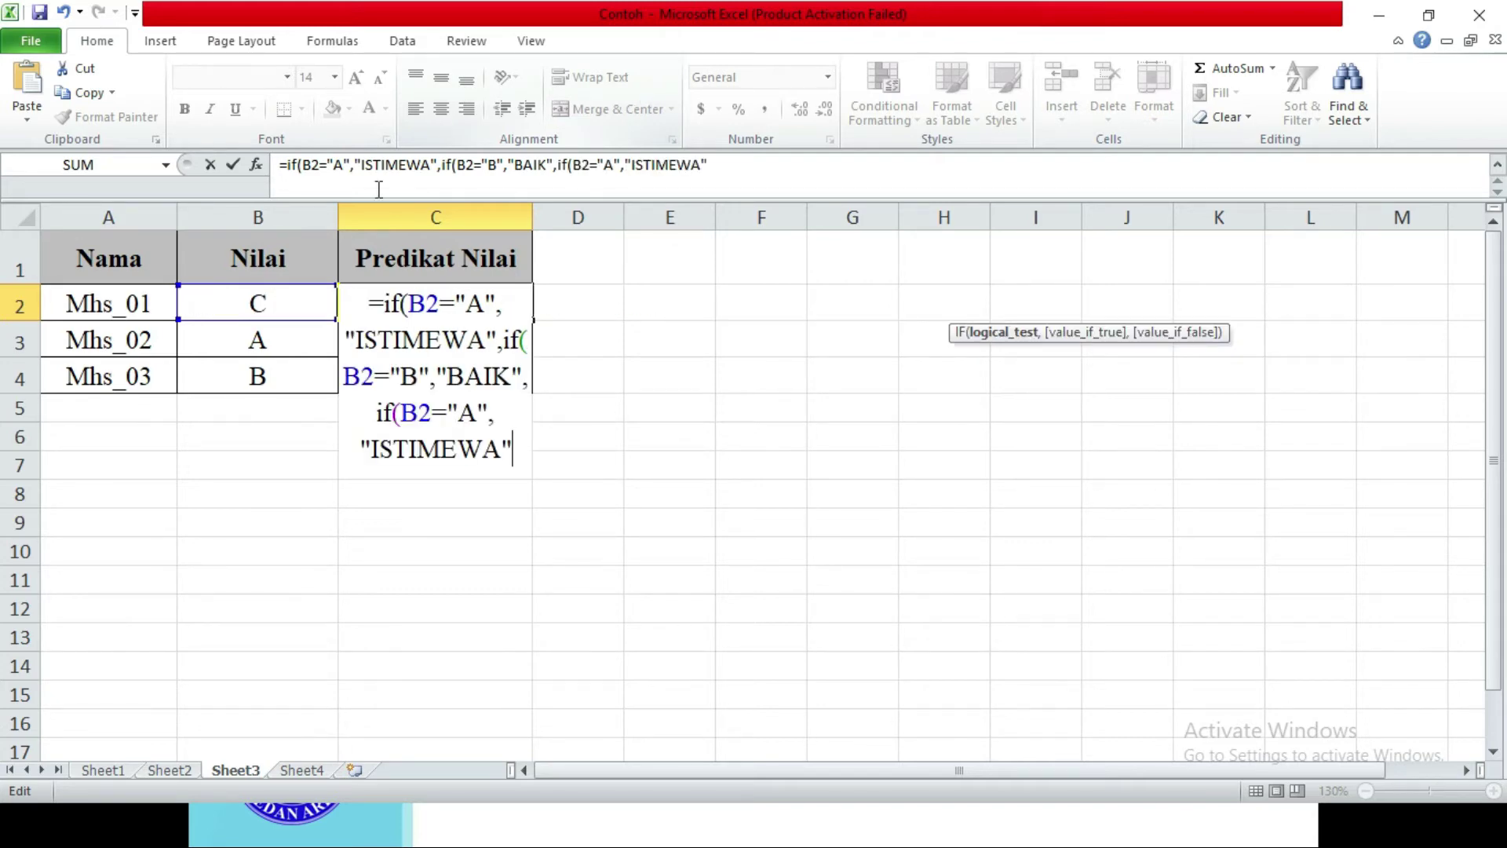
Step: Change the grade tested in the third IF to "C"
click(478, 413)
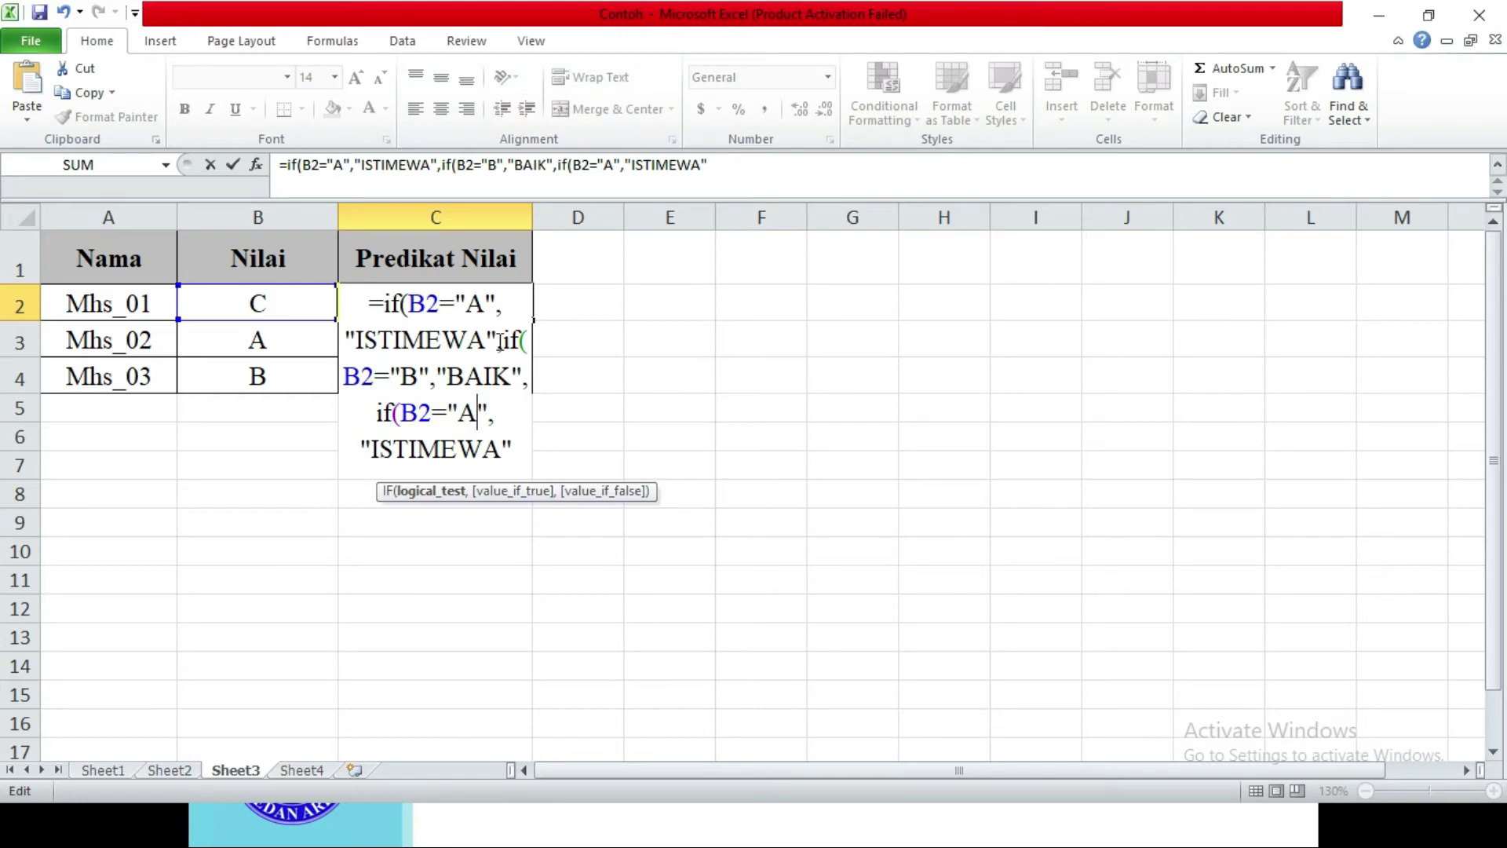
key(BackSpace)
text(C)
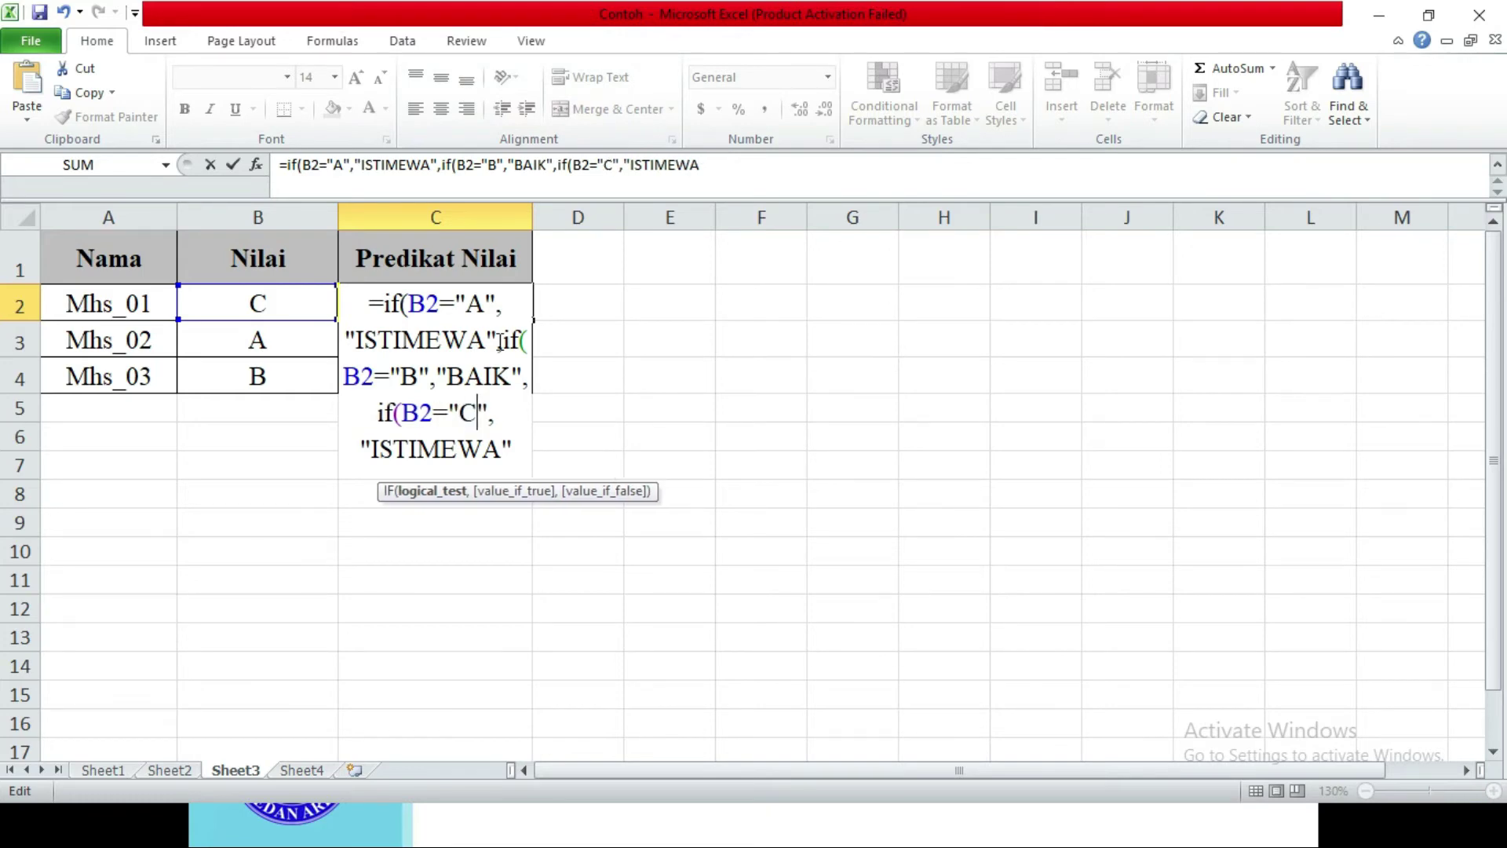
Step: Replace the third IF's value if true with "CUKUP"
key(Right)
key(Right)
key(Right)
key(Right)
key(Right)
key(Right)
key(Right)
key(Right)
key(Right)
key(Right)
key(Right)
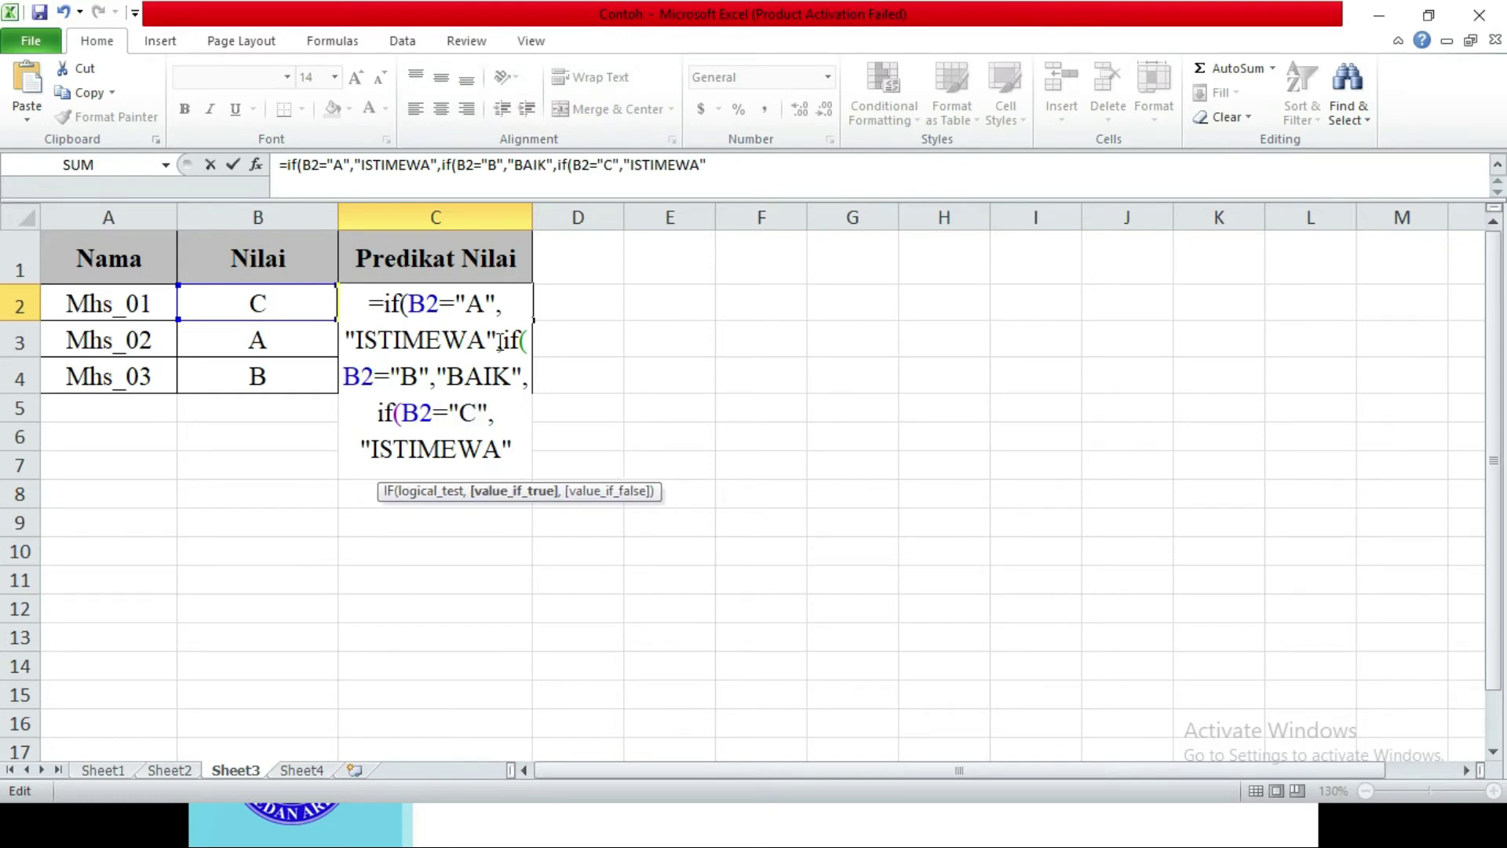
key(BackSpace)
key(BackSpace)
key(BackSpace)
key(BackSpace)
key(BackSpace)
key(BackSpace)
key(BackSpace)
key(BackSpace)
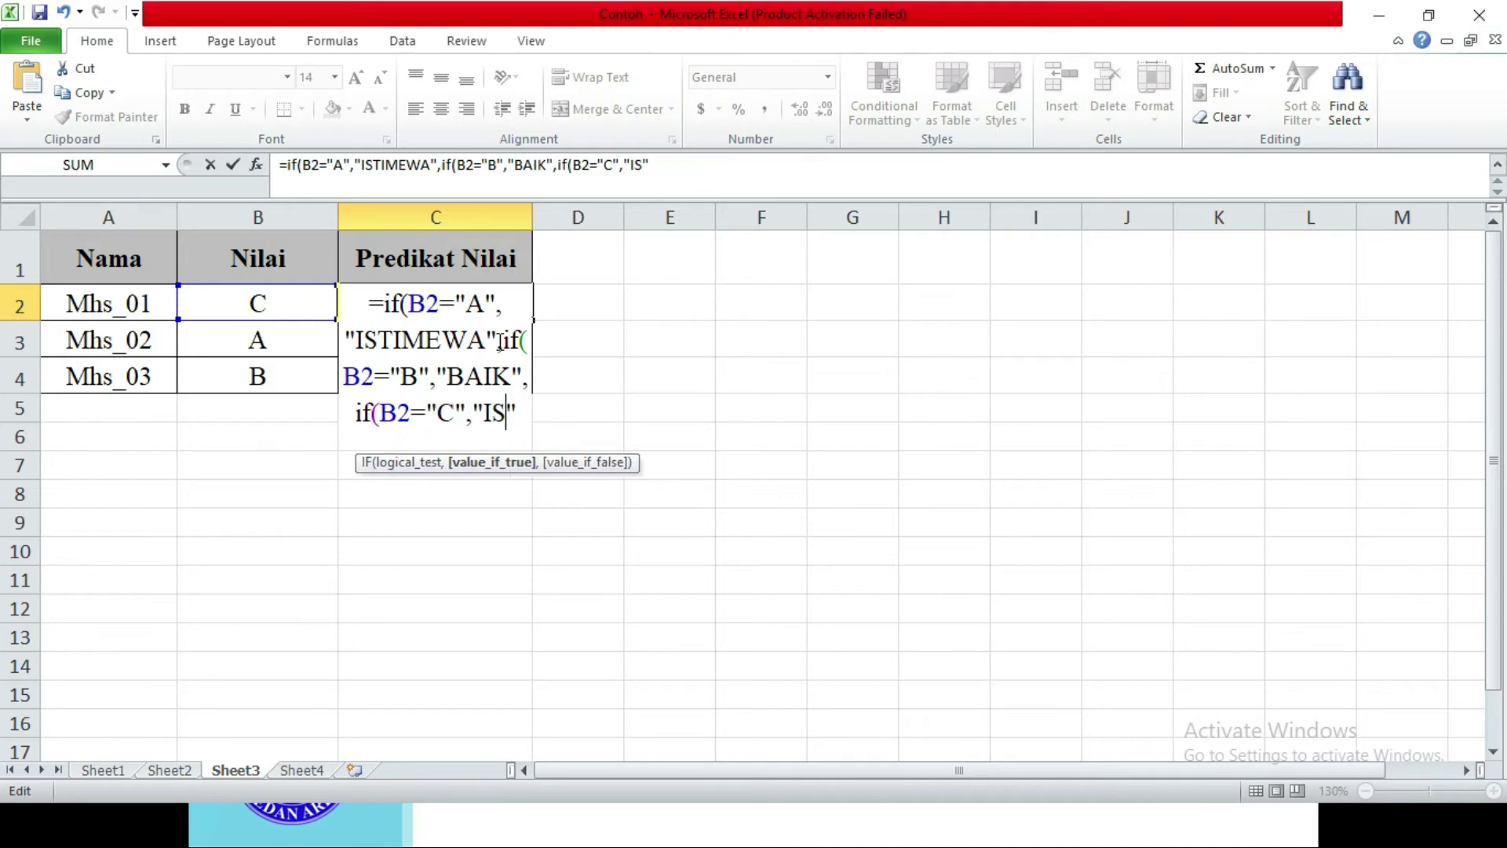
text(CUKU)
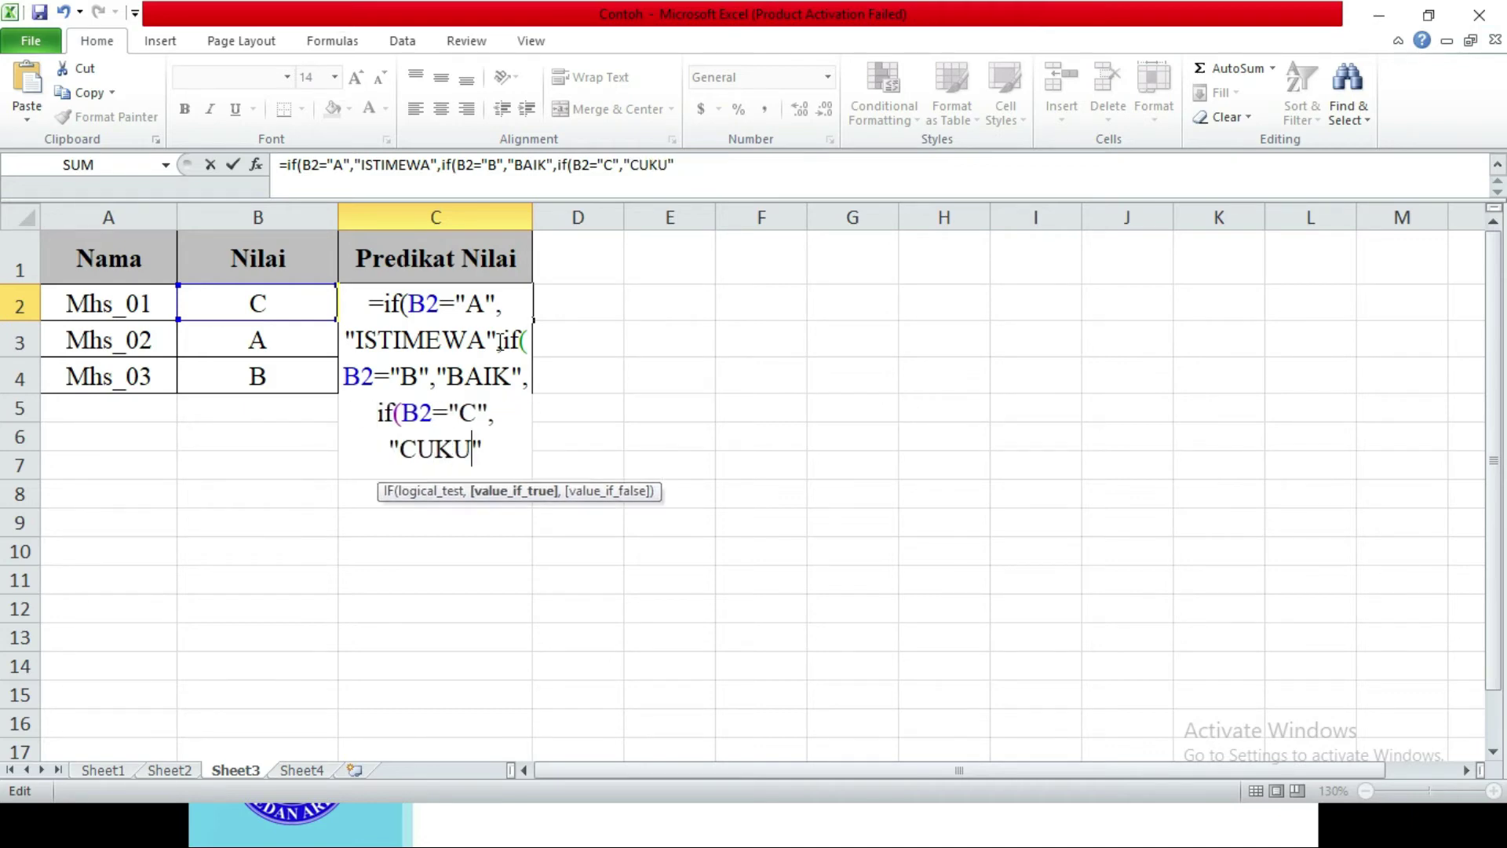
text(P)
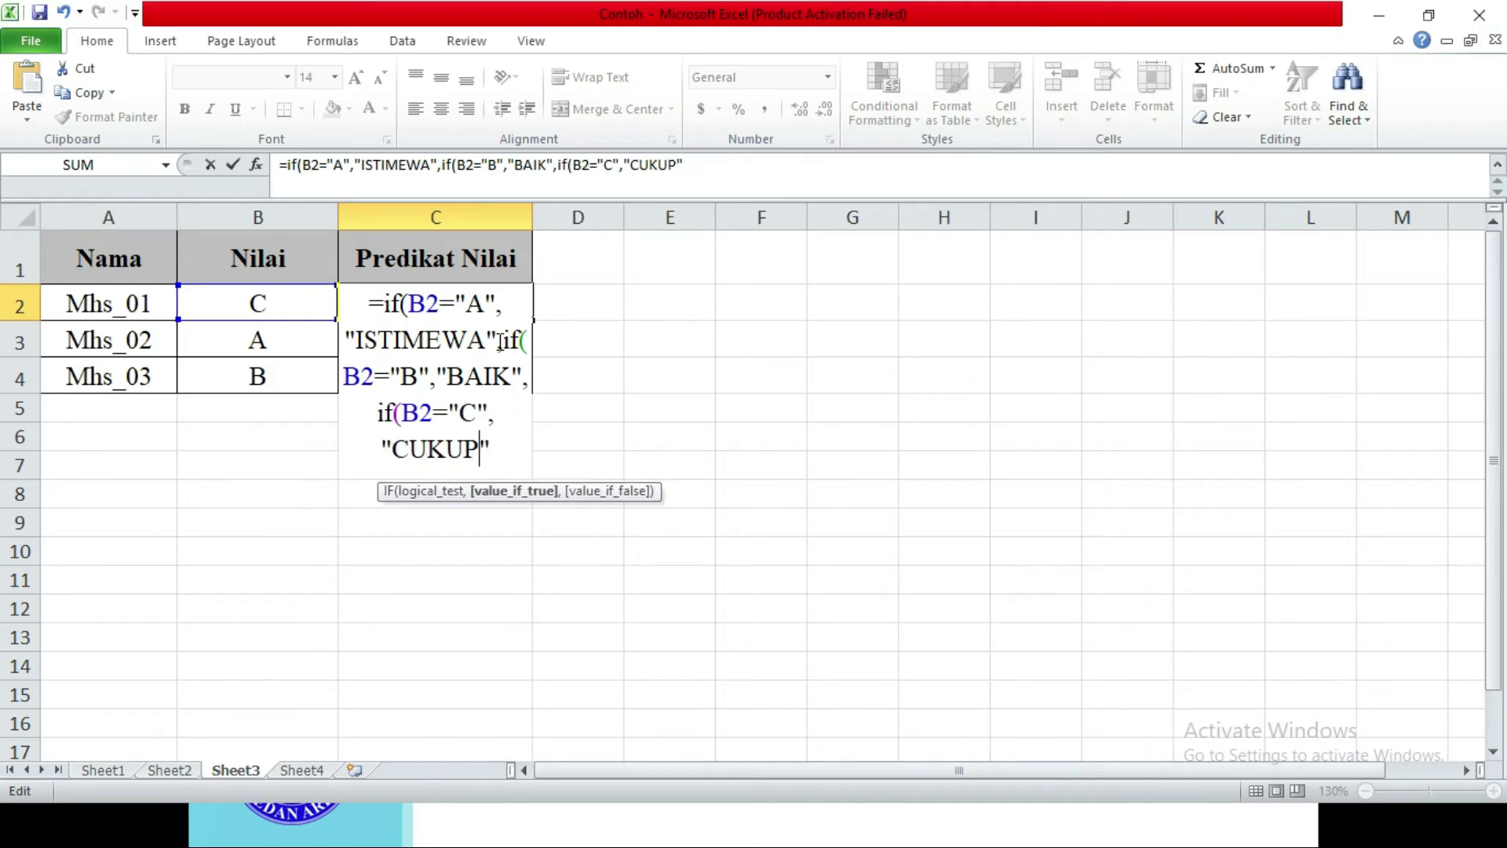
Step: Close all three nested IF functions with parentheses and enter the formula in C2
key(Right)
text())
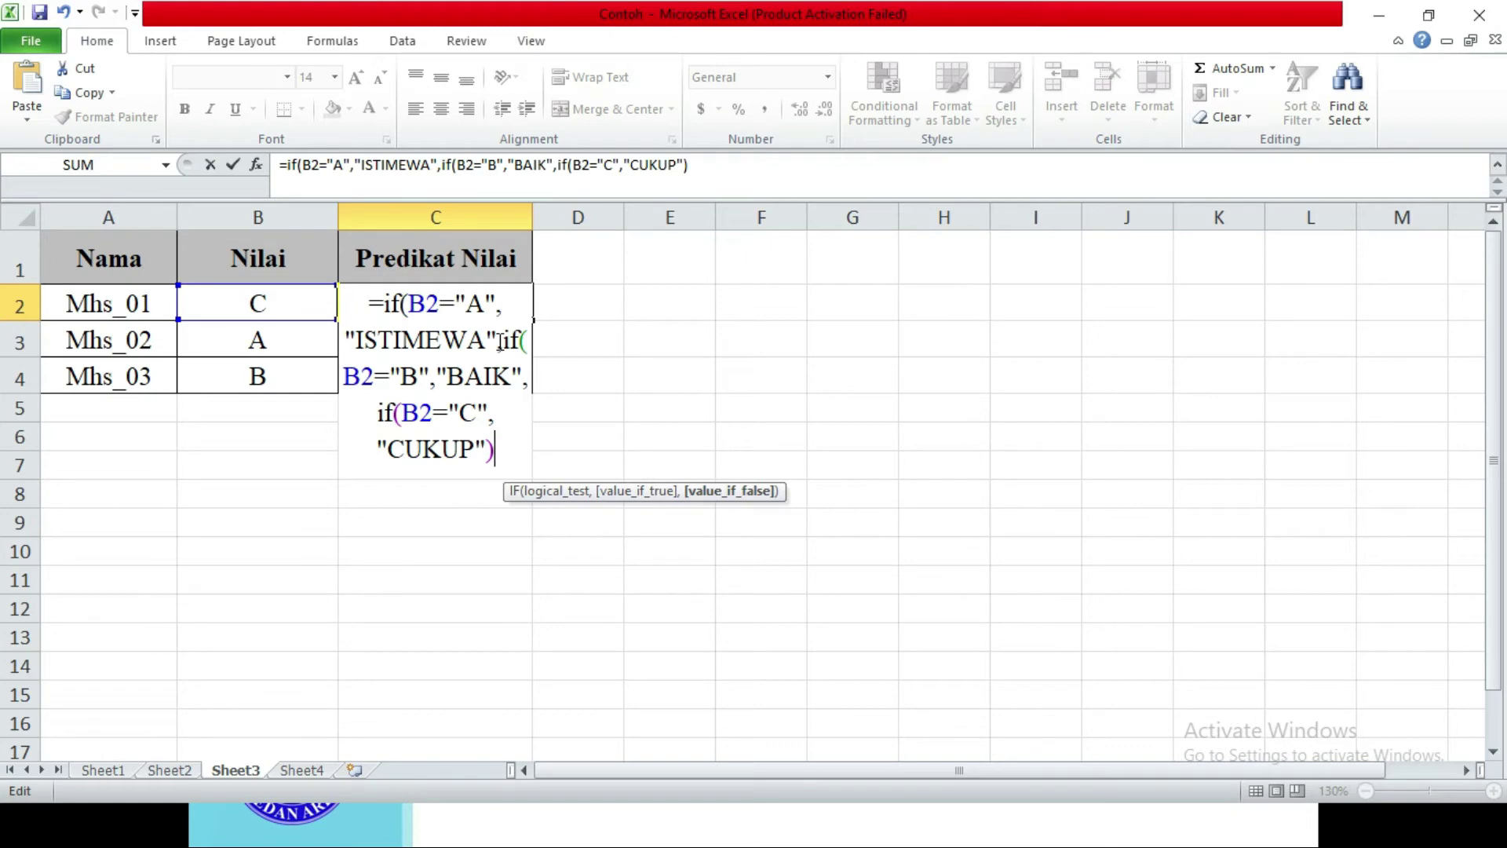
text())
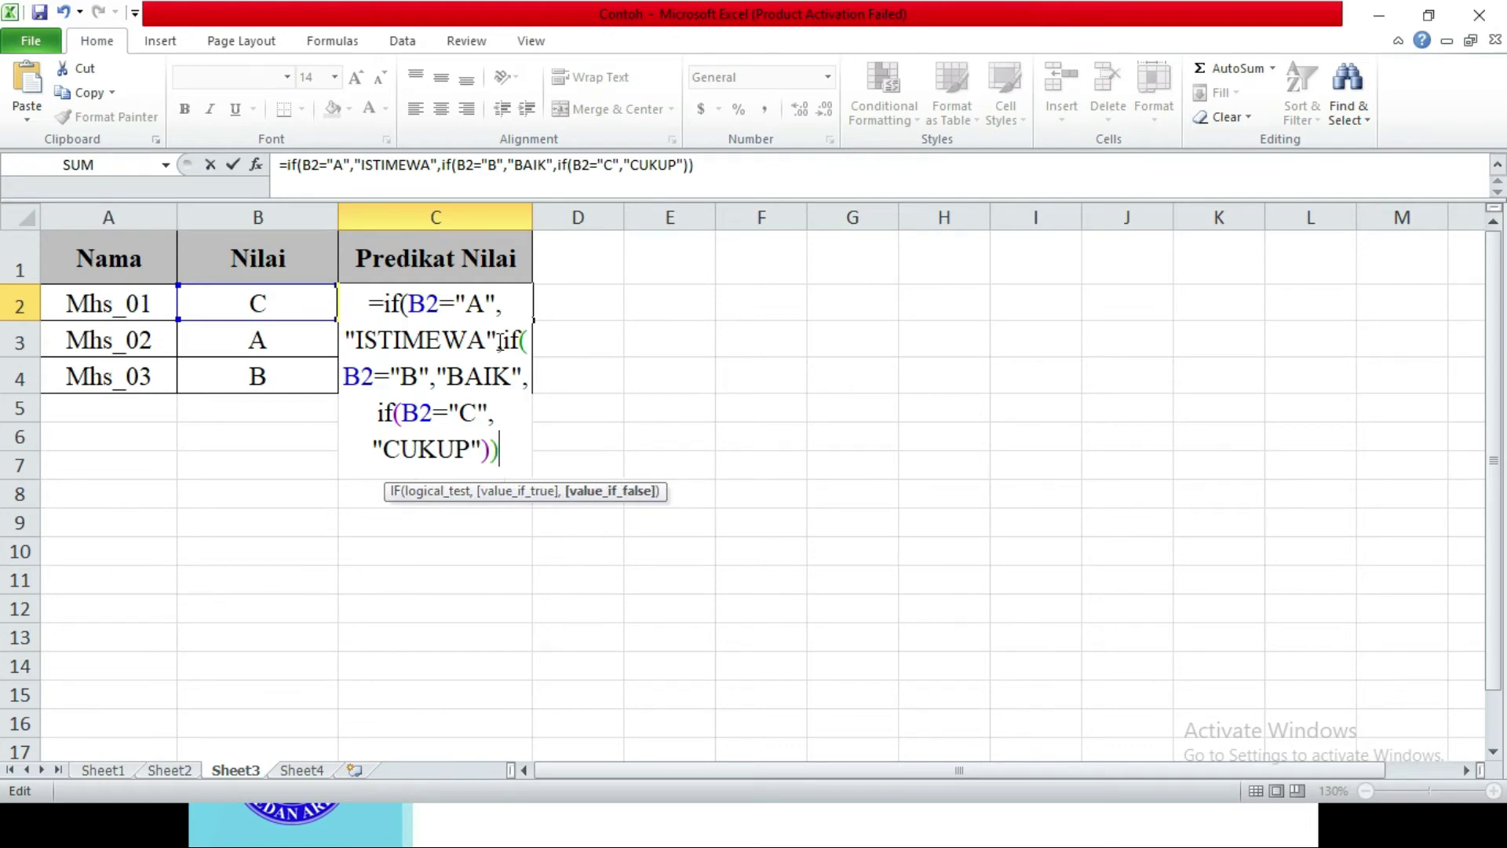
text())
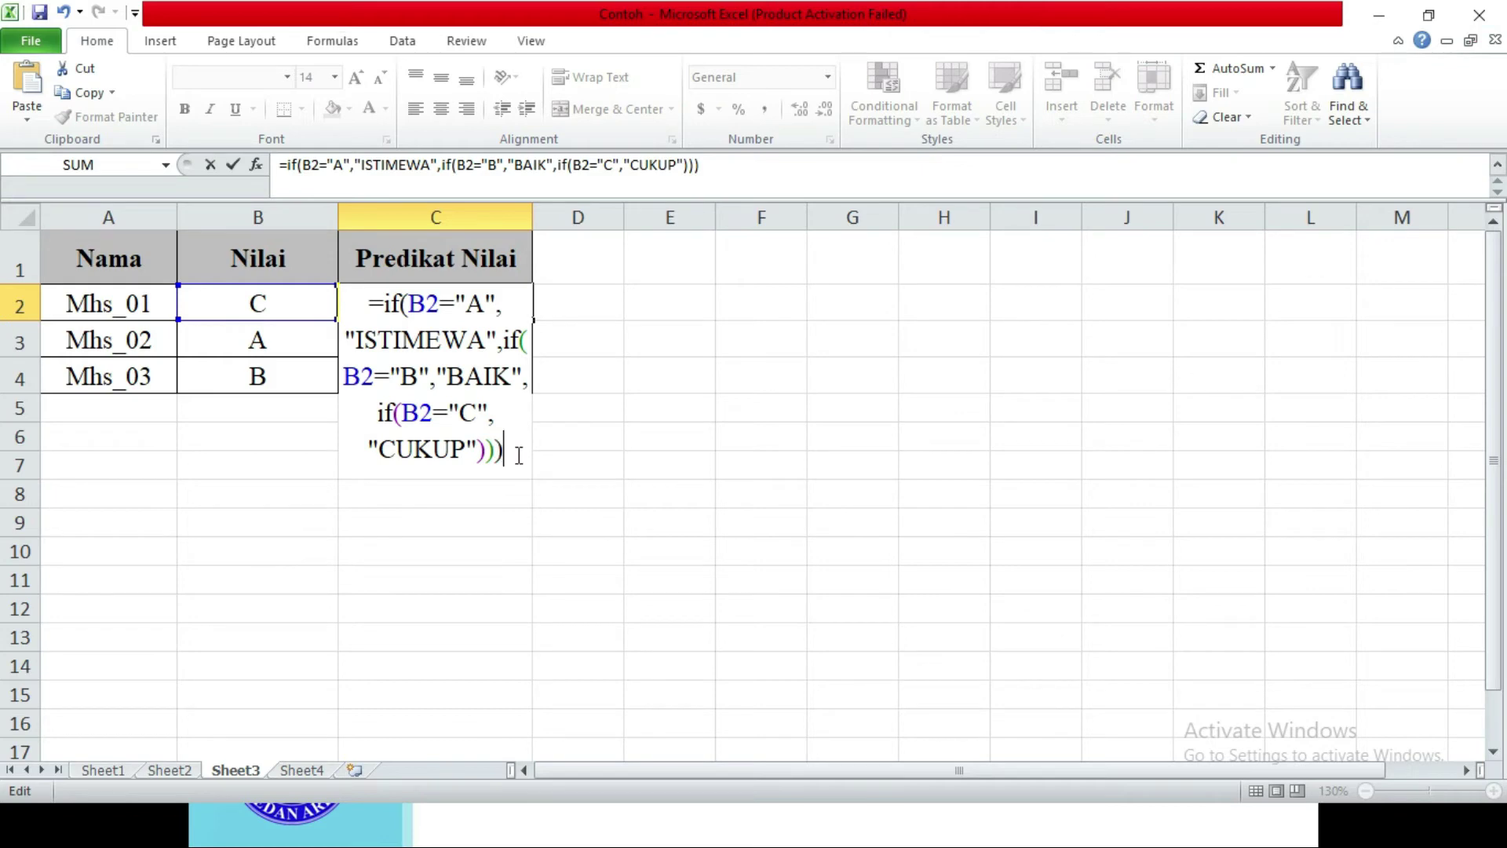
key(Return)
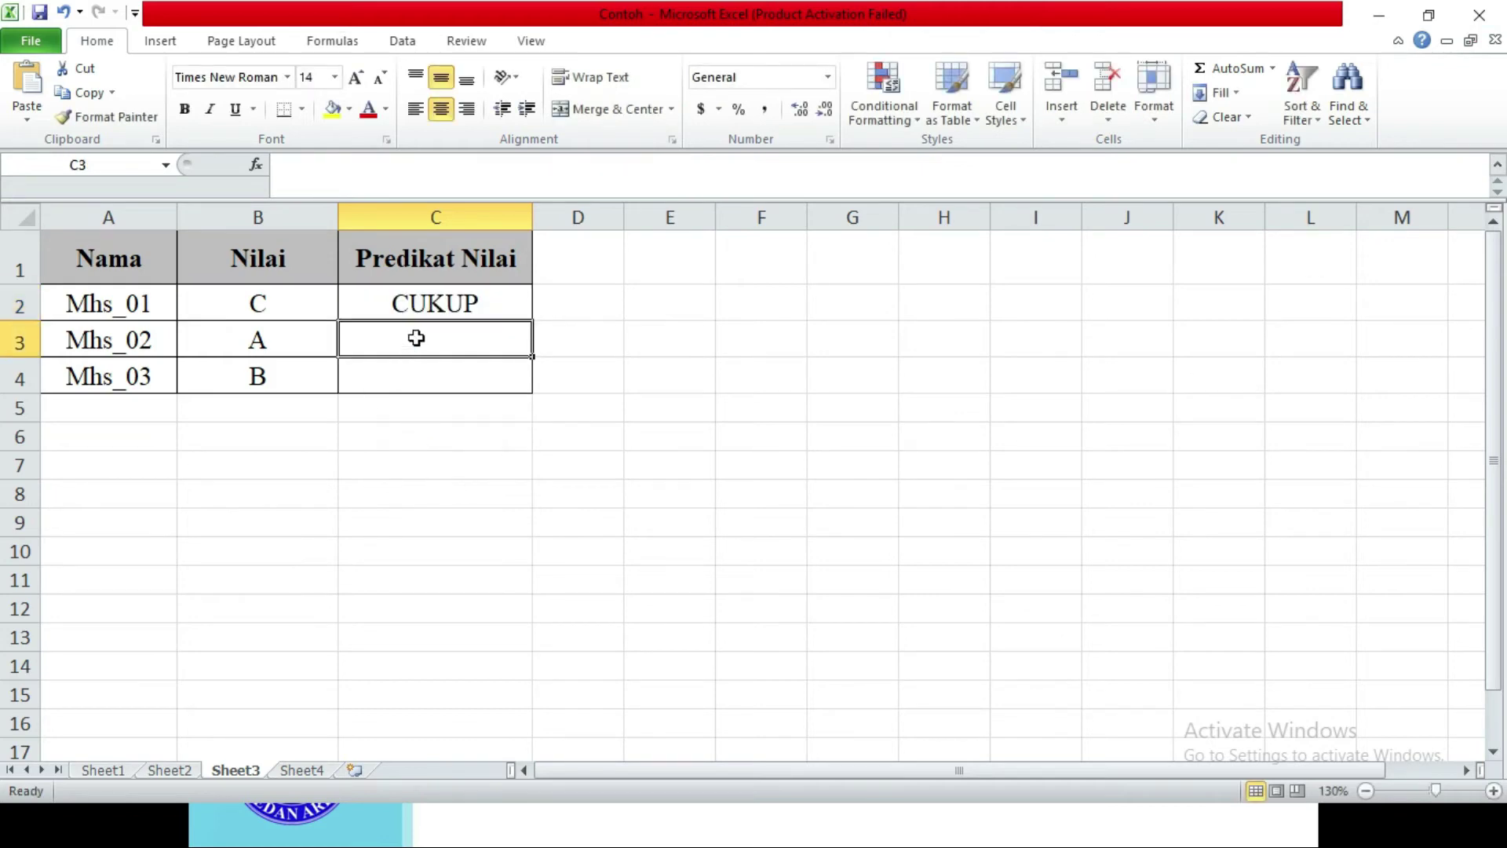
Step: Fill the nested IF formula from C2 down through C4
click(421, 314)
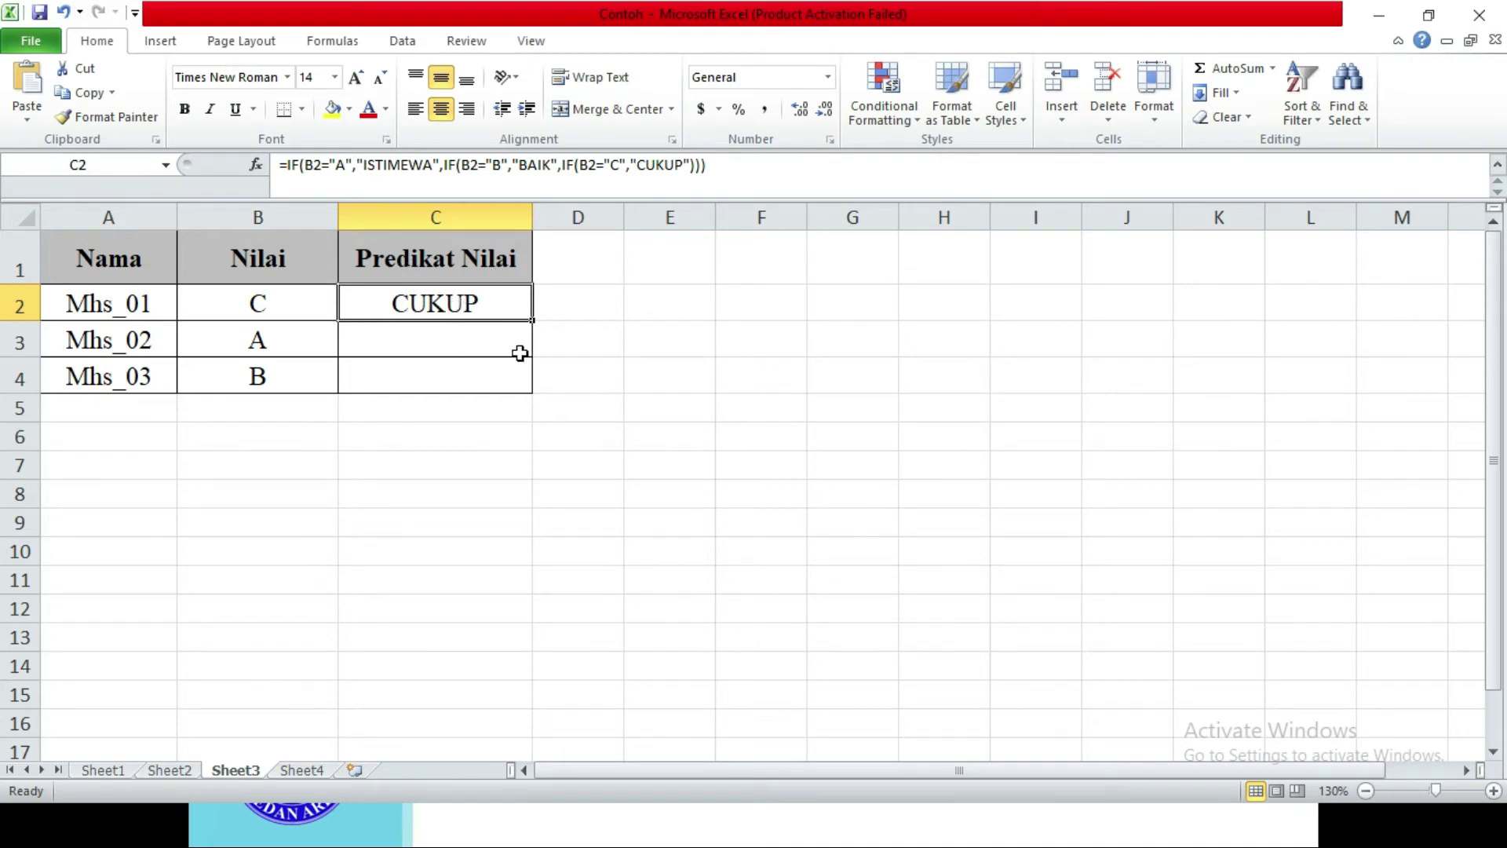
click(517, 449)
click(488, 340)
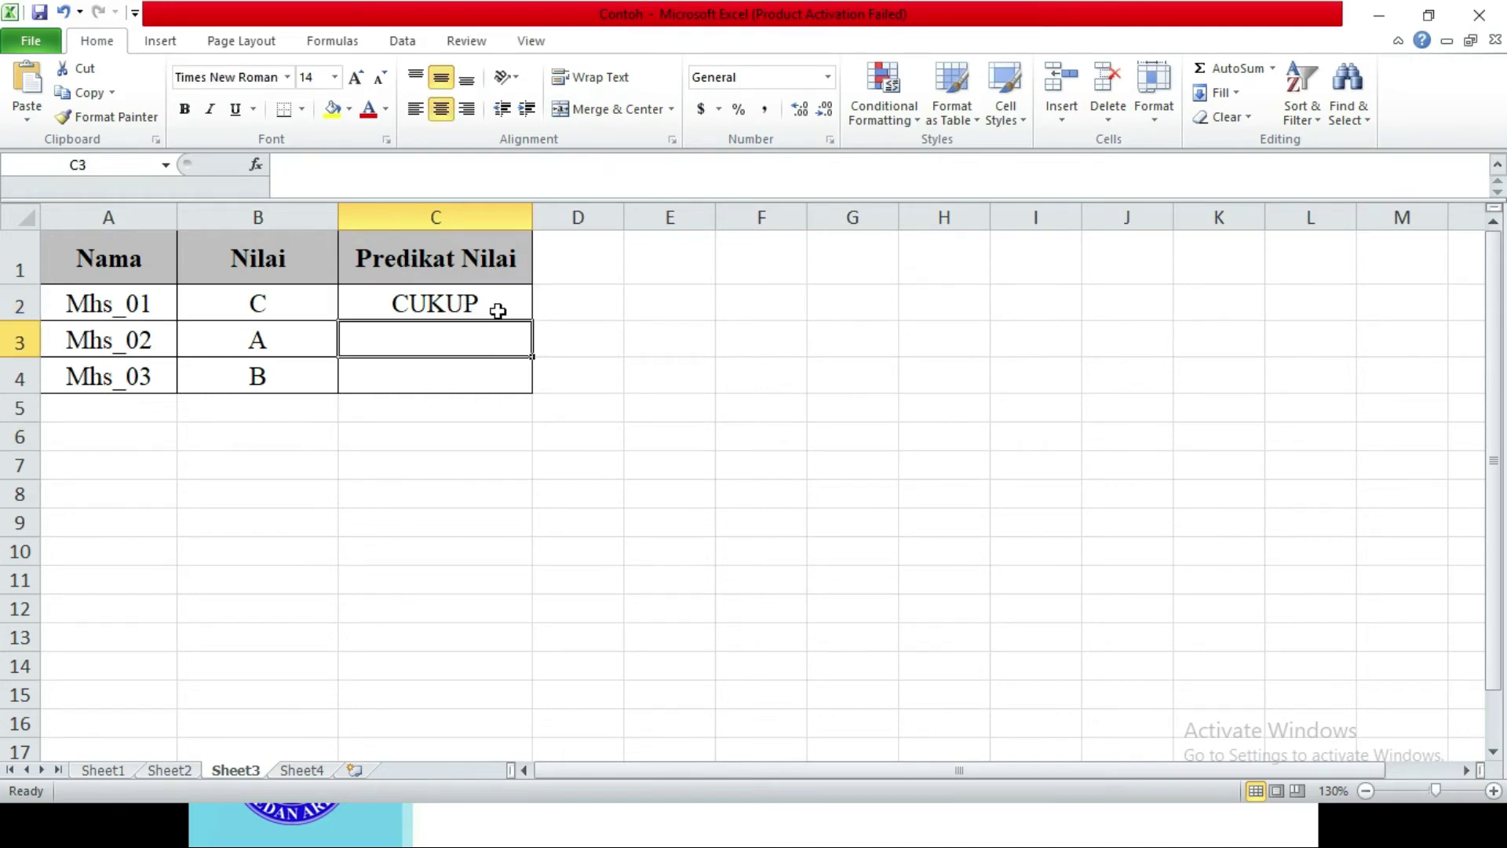
click(522, 309)
drag(532, 319, 529, 381)
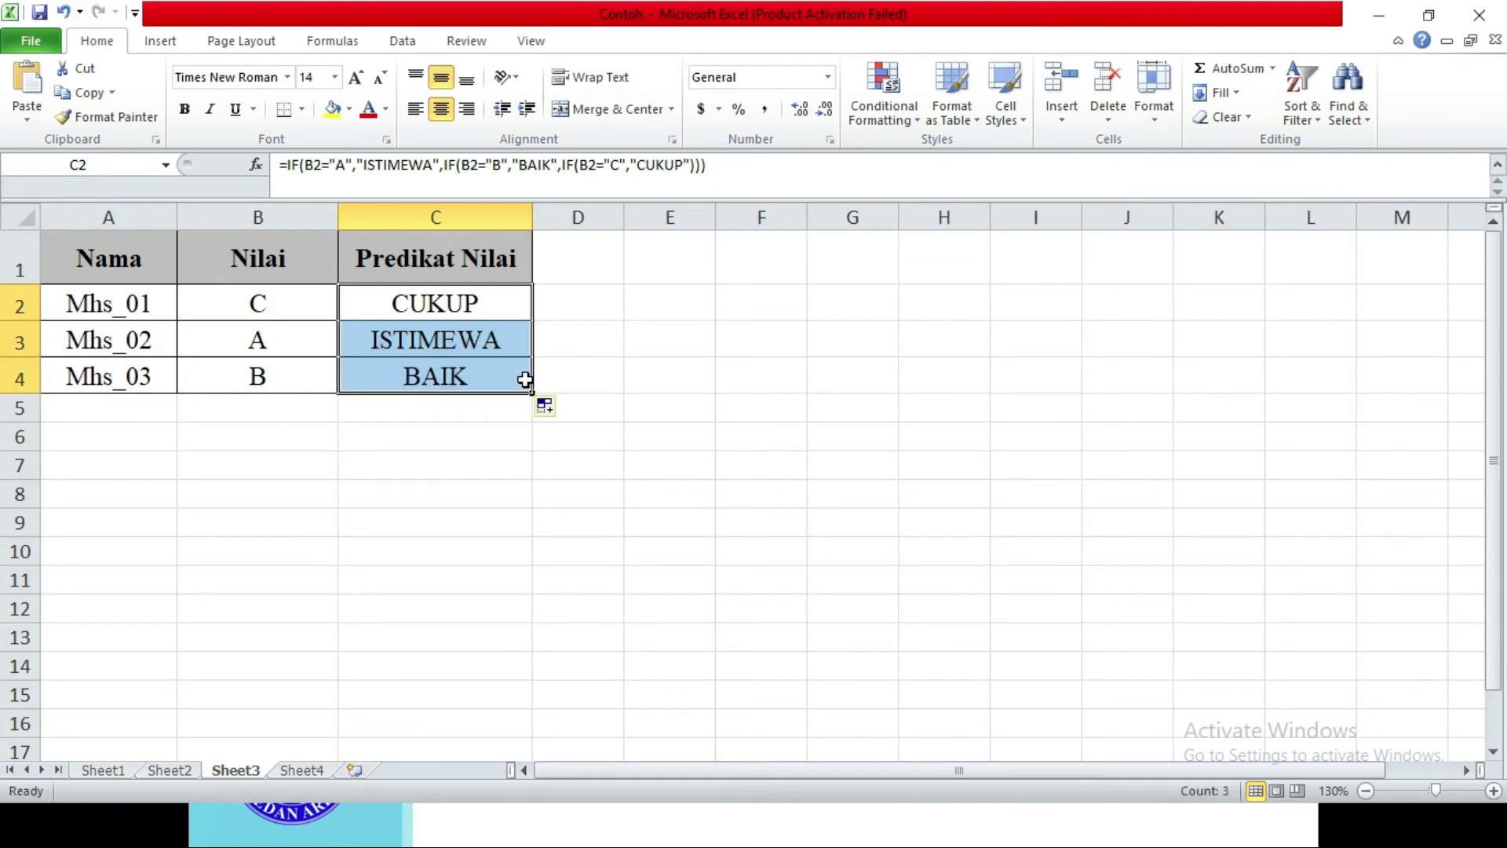
click(463, 470)
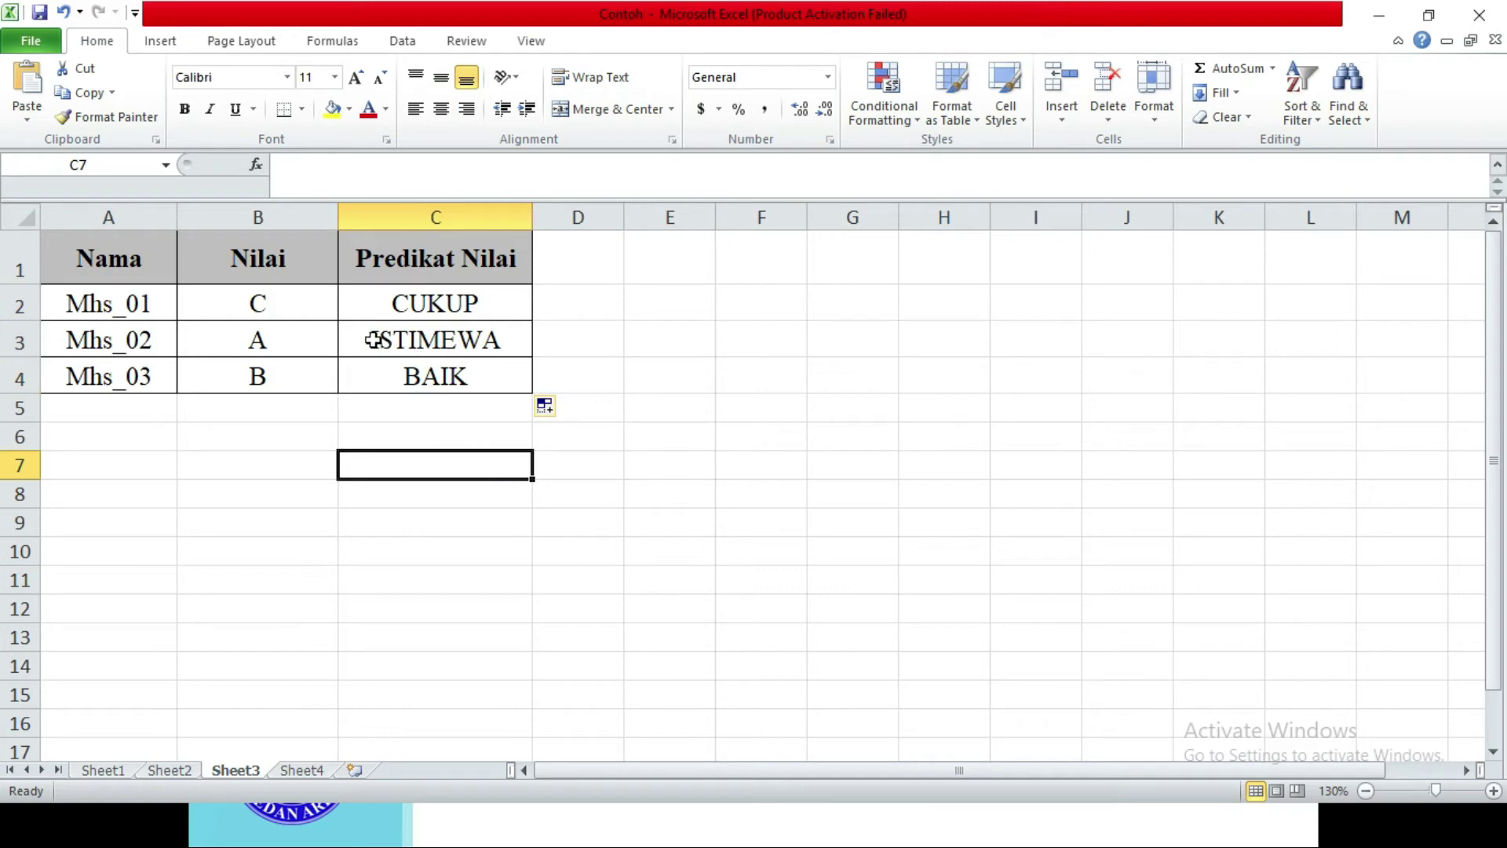
Step: Review the Predikat Nilai results in C2:C4, switch to the slide presentation and advance to its closing slide
click(436, 369)
click(435, 328)
click(432, 302)
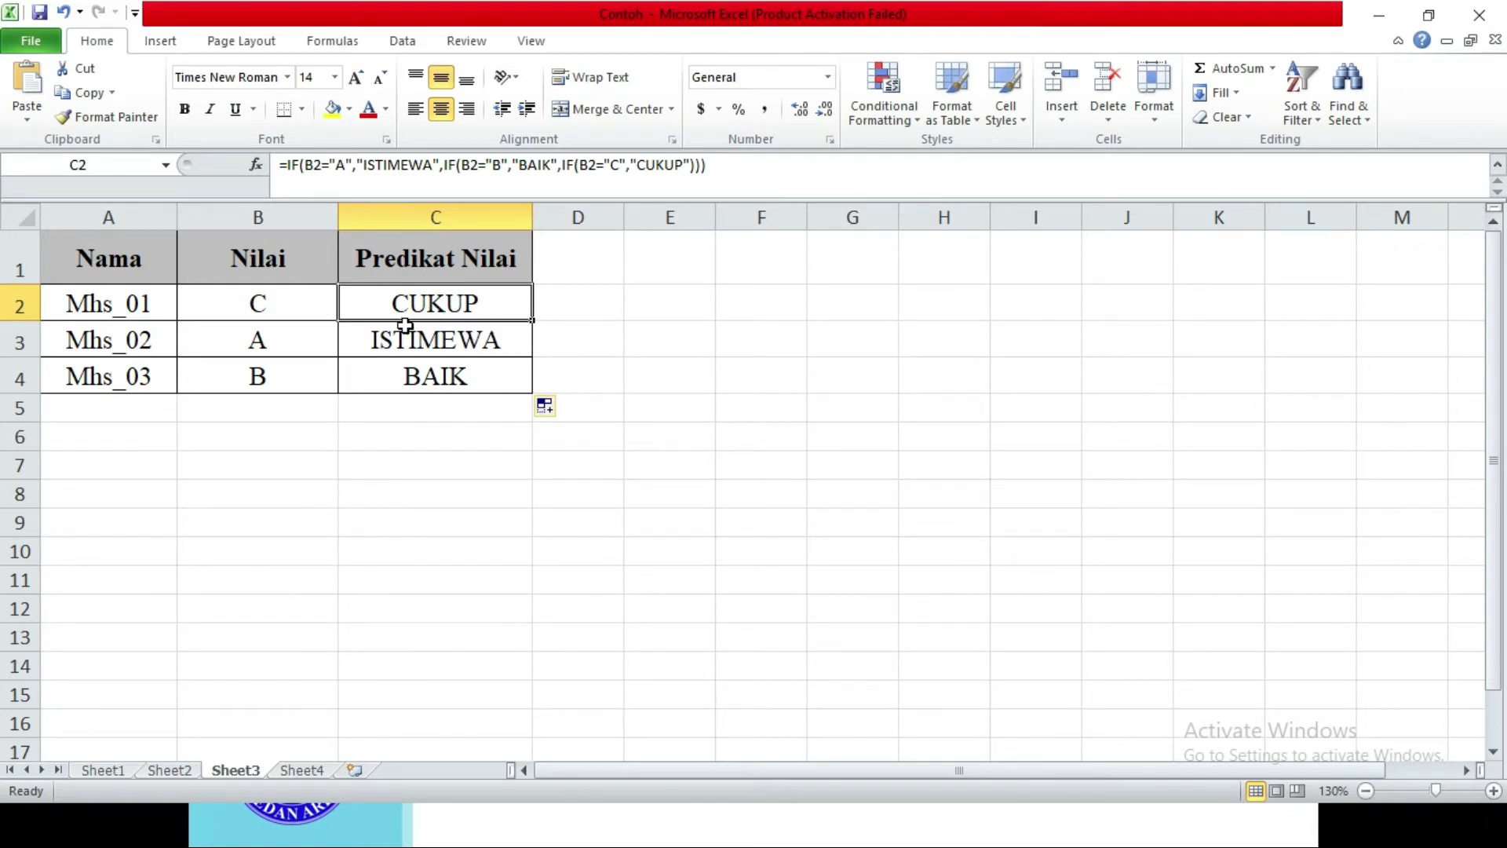
key(alt+Tab)
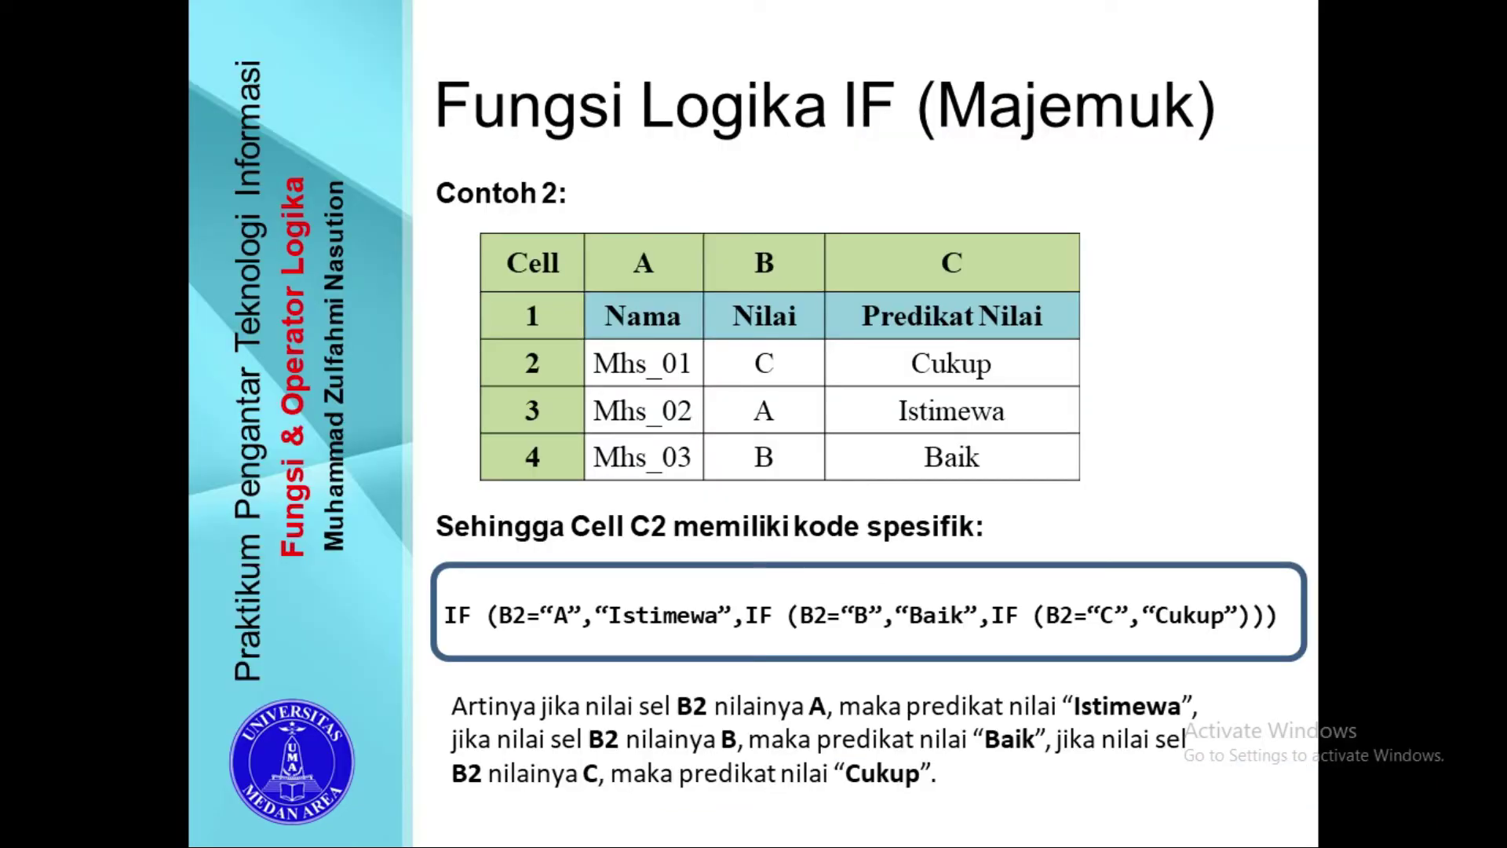
key(Right)
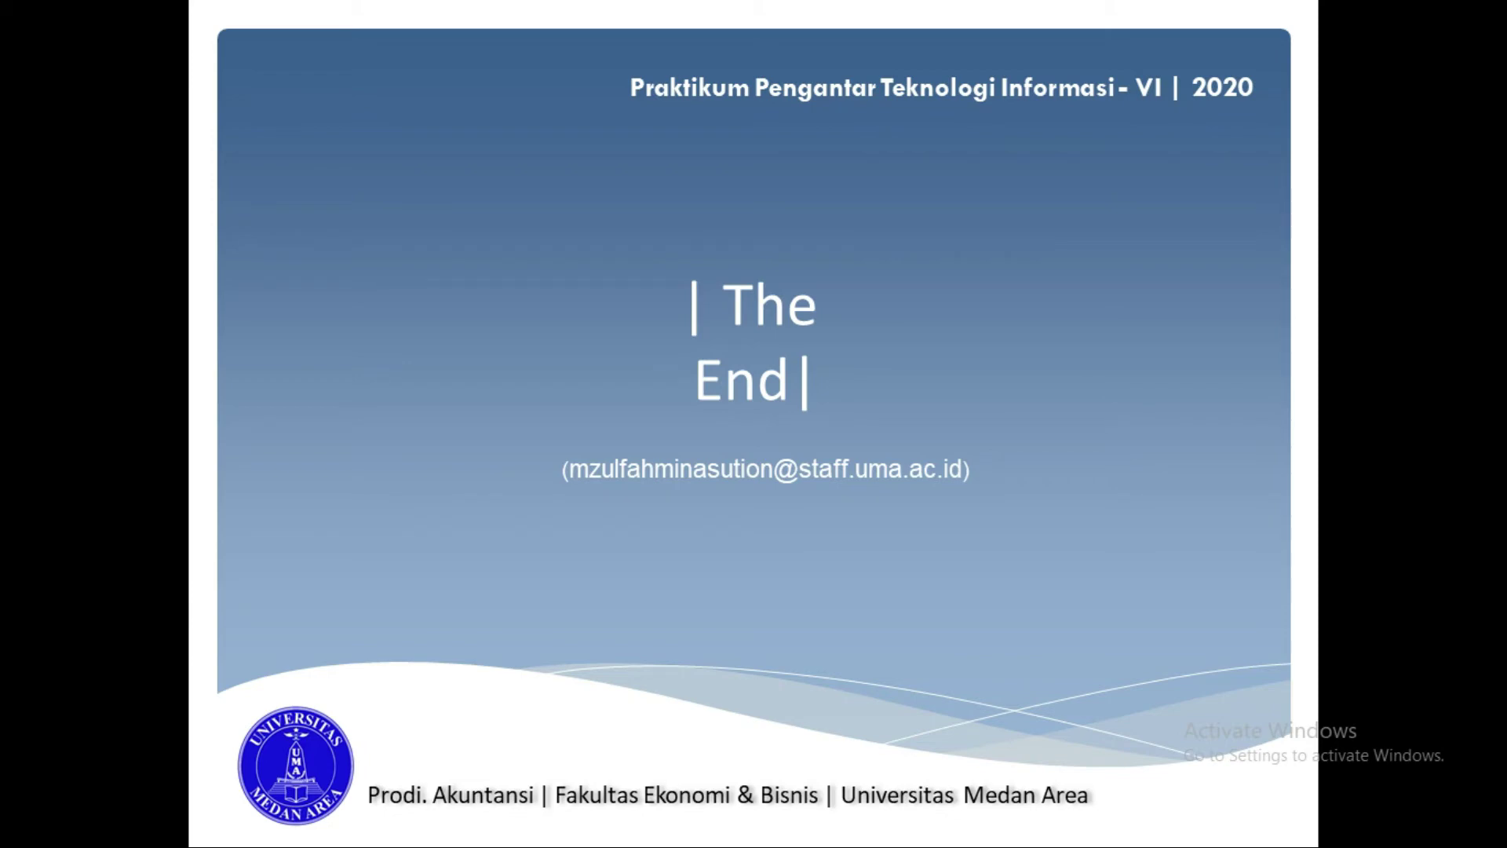
Step: Switch back to Excel, open Sheet4 and look over the exercise table in A1:H7
key(alt+Tab)
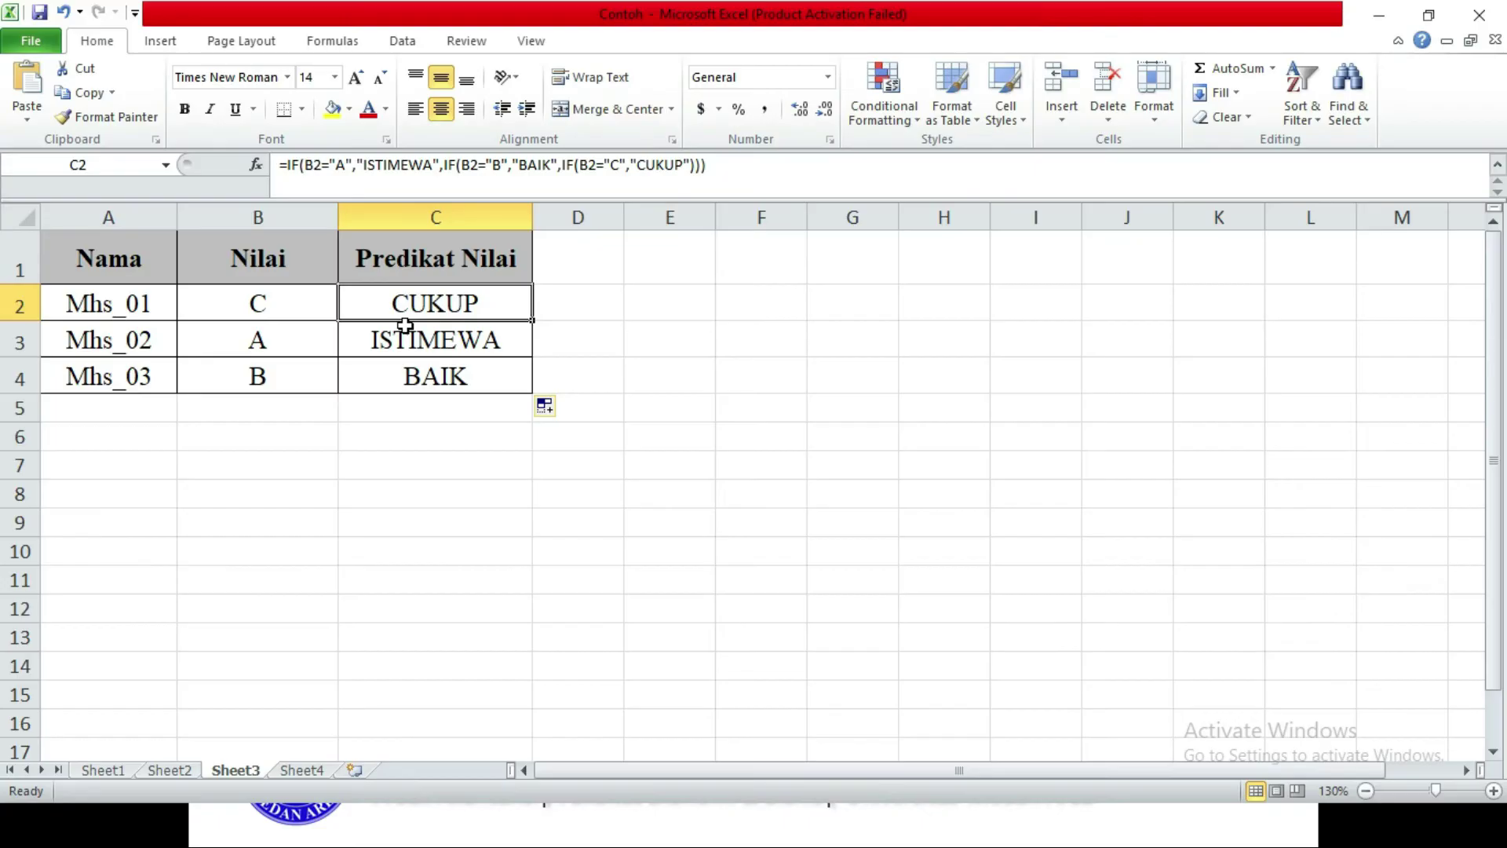
click(302, 770)
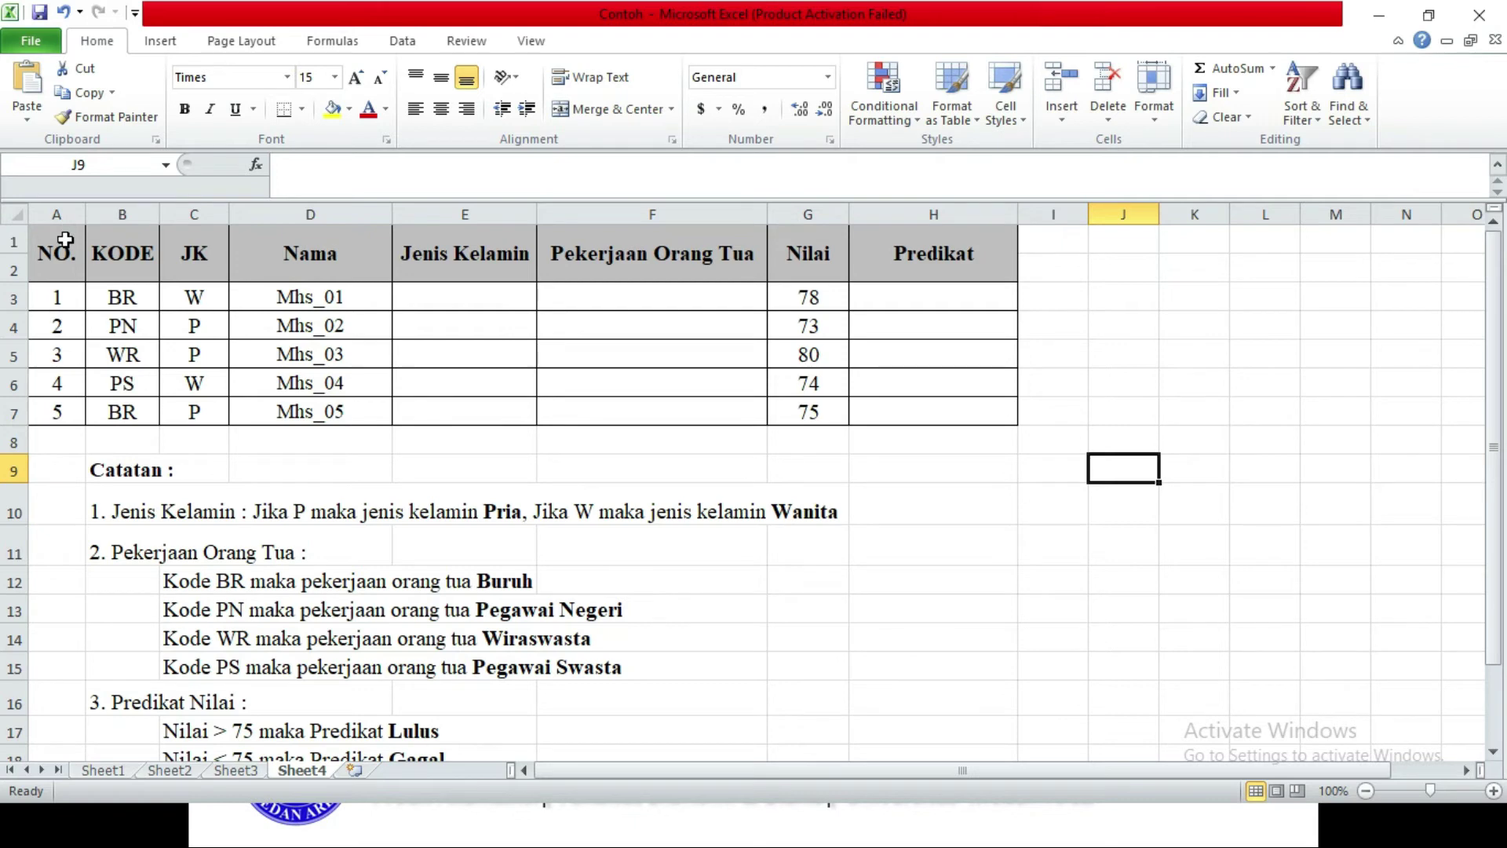
drag(58, 242, 901, 401)
click(737, 480)
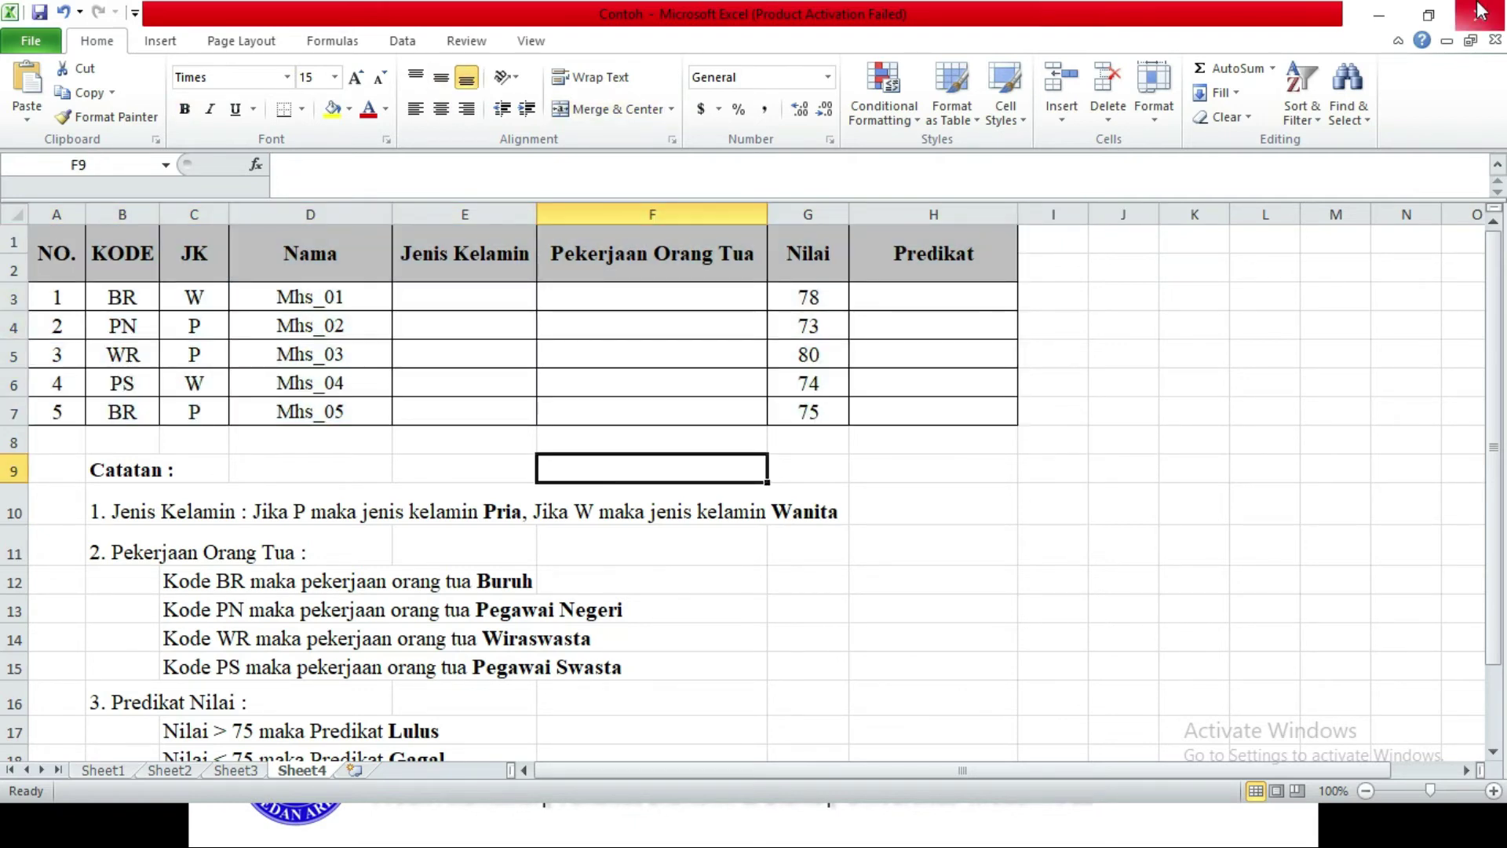
Step: Examine the KODE and JK columns of the exercise table, including their headers and row entries
click(124, 257)
click(128, 298)
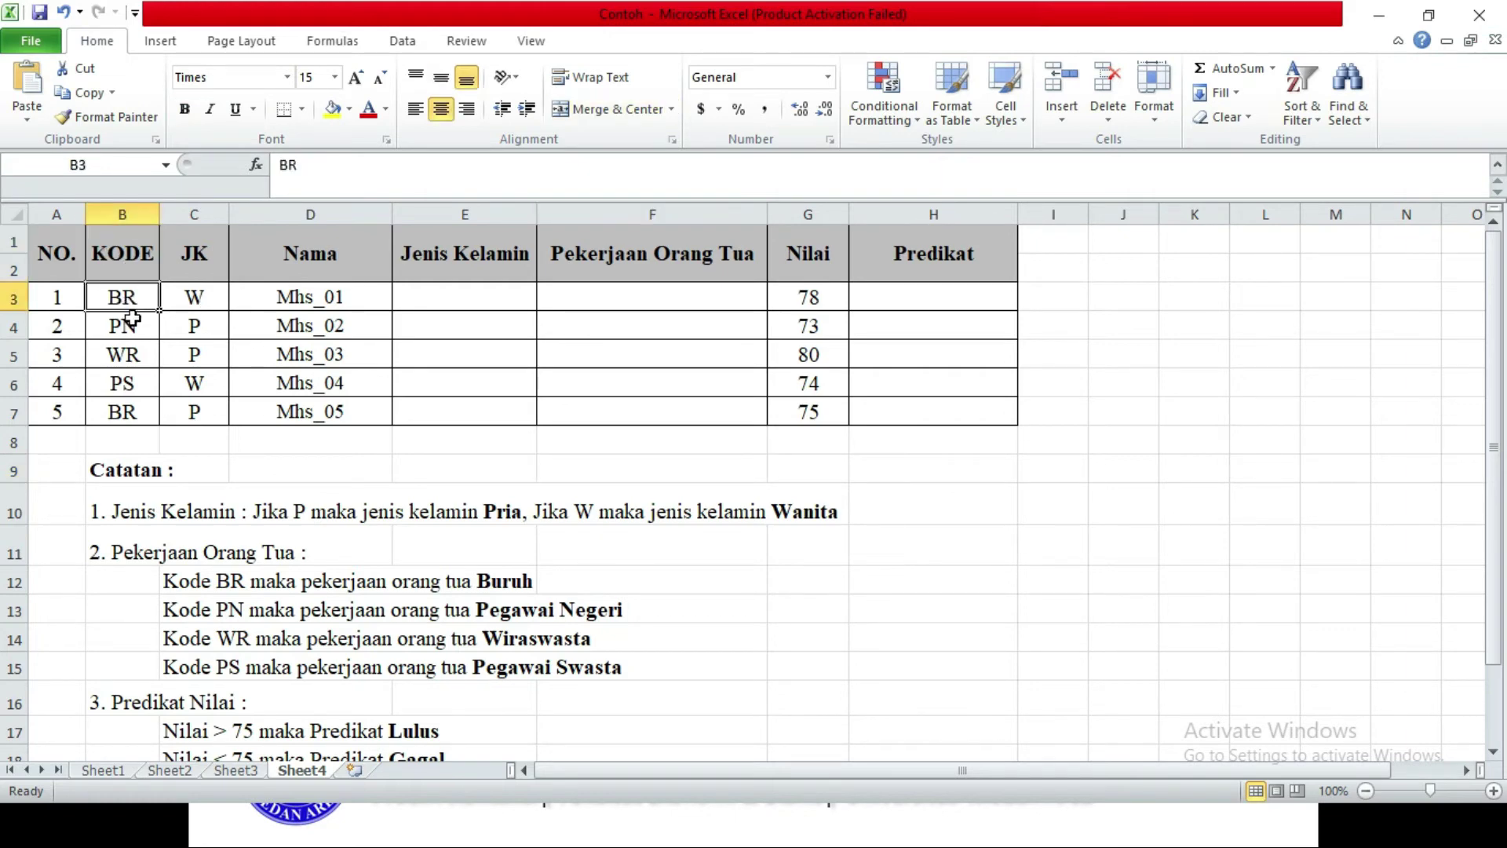
click(128, 327)
click(130, 354)
click(134, 400)
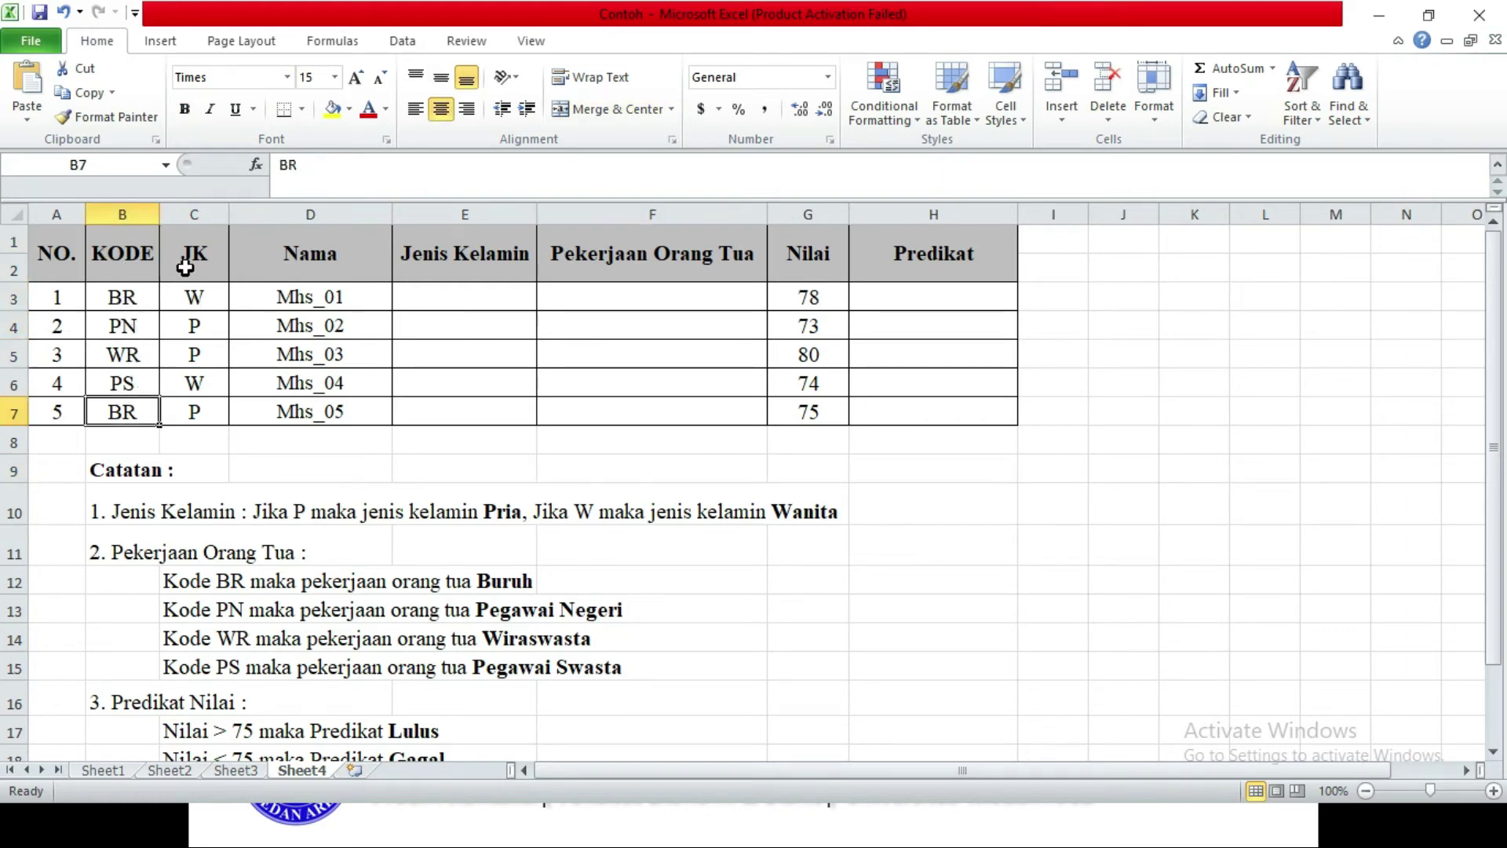
click(190, 255)
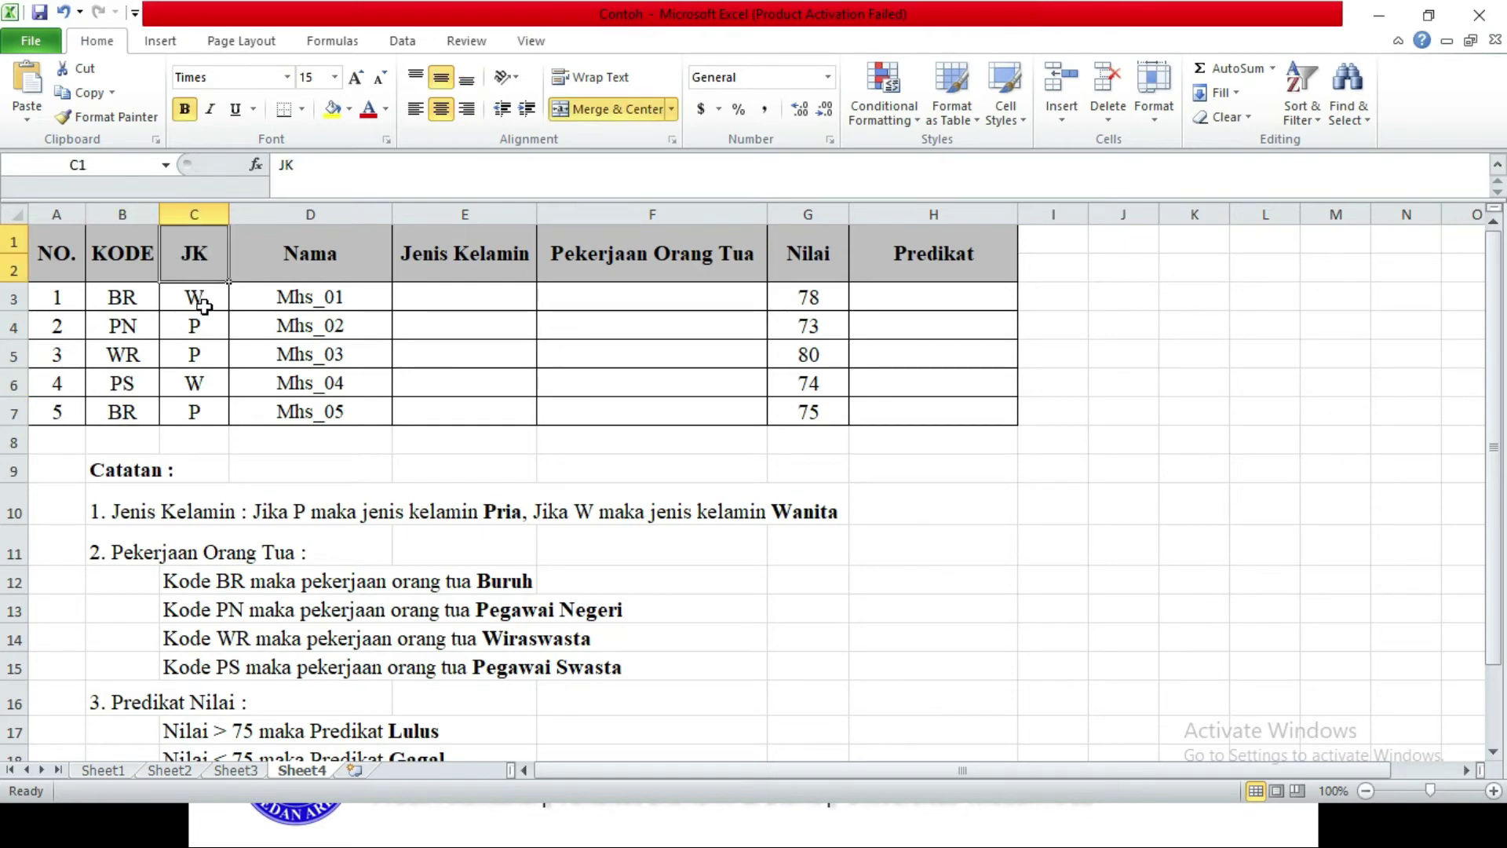
click(200, 301)
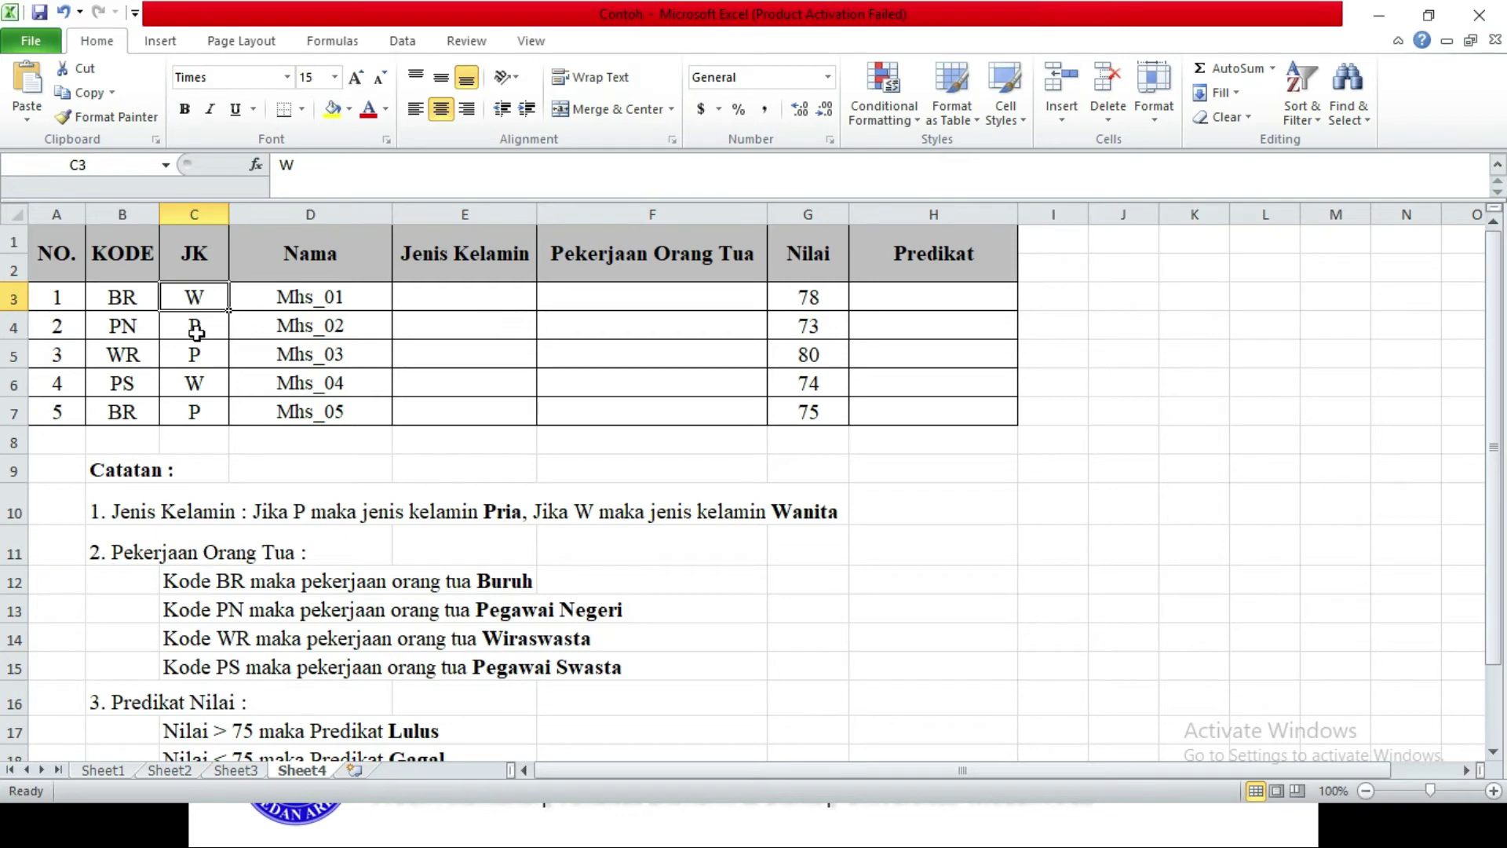
click(205, 333)
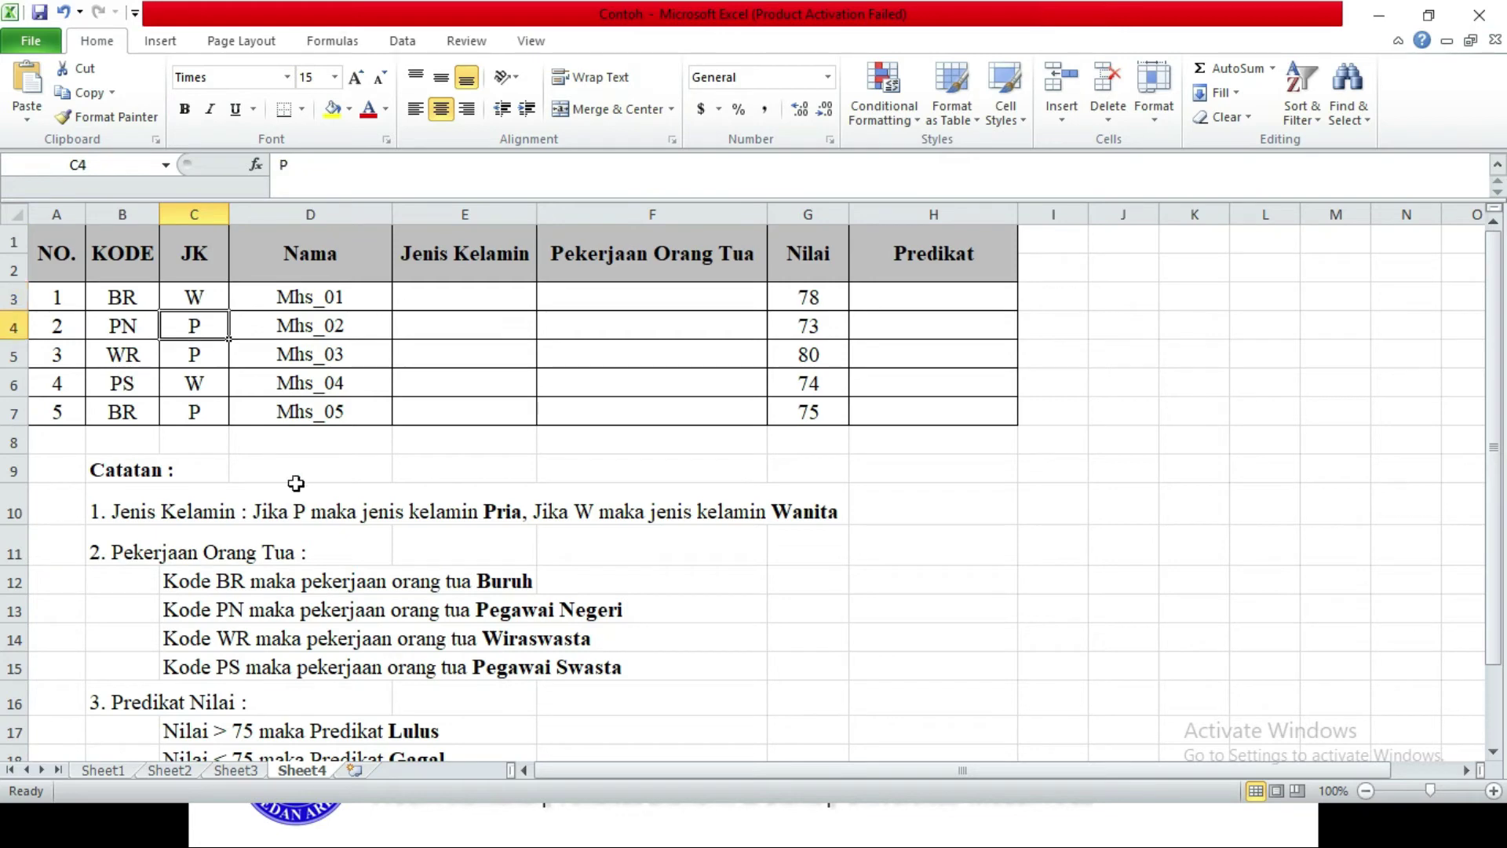
Step: Examine the Nama column entries and the empty Jenis Kelamin column of the exercise table
click(336, 258)
click(344, 299)
click(333, 322)
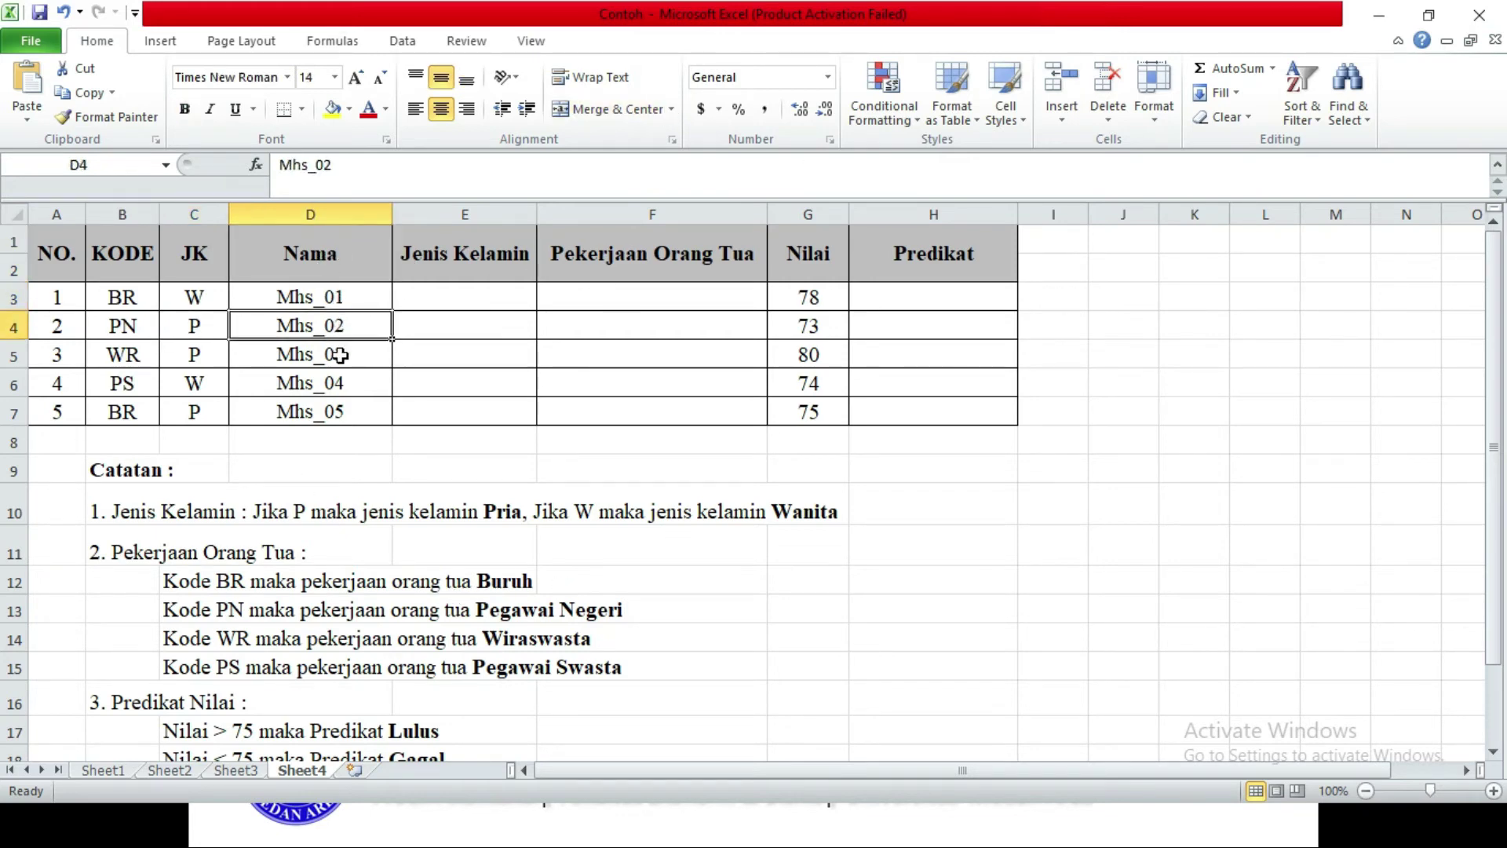
click(341, 356)
click(348, 381)
click(351, 408)
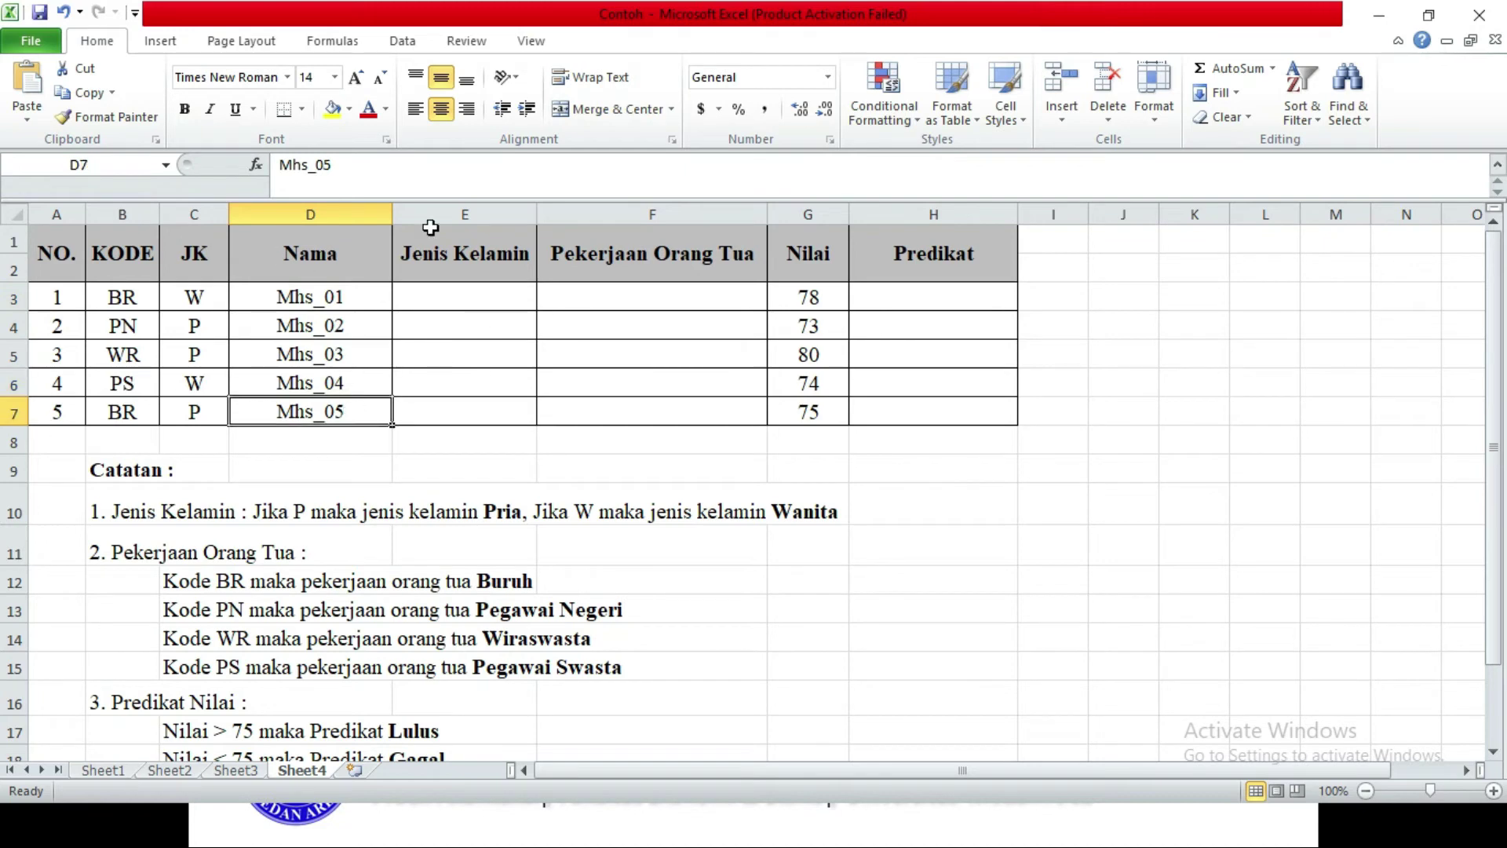
click(437, 271)
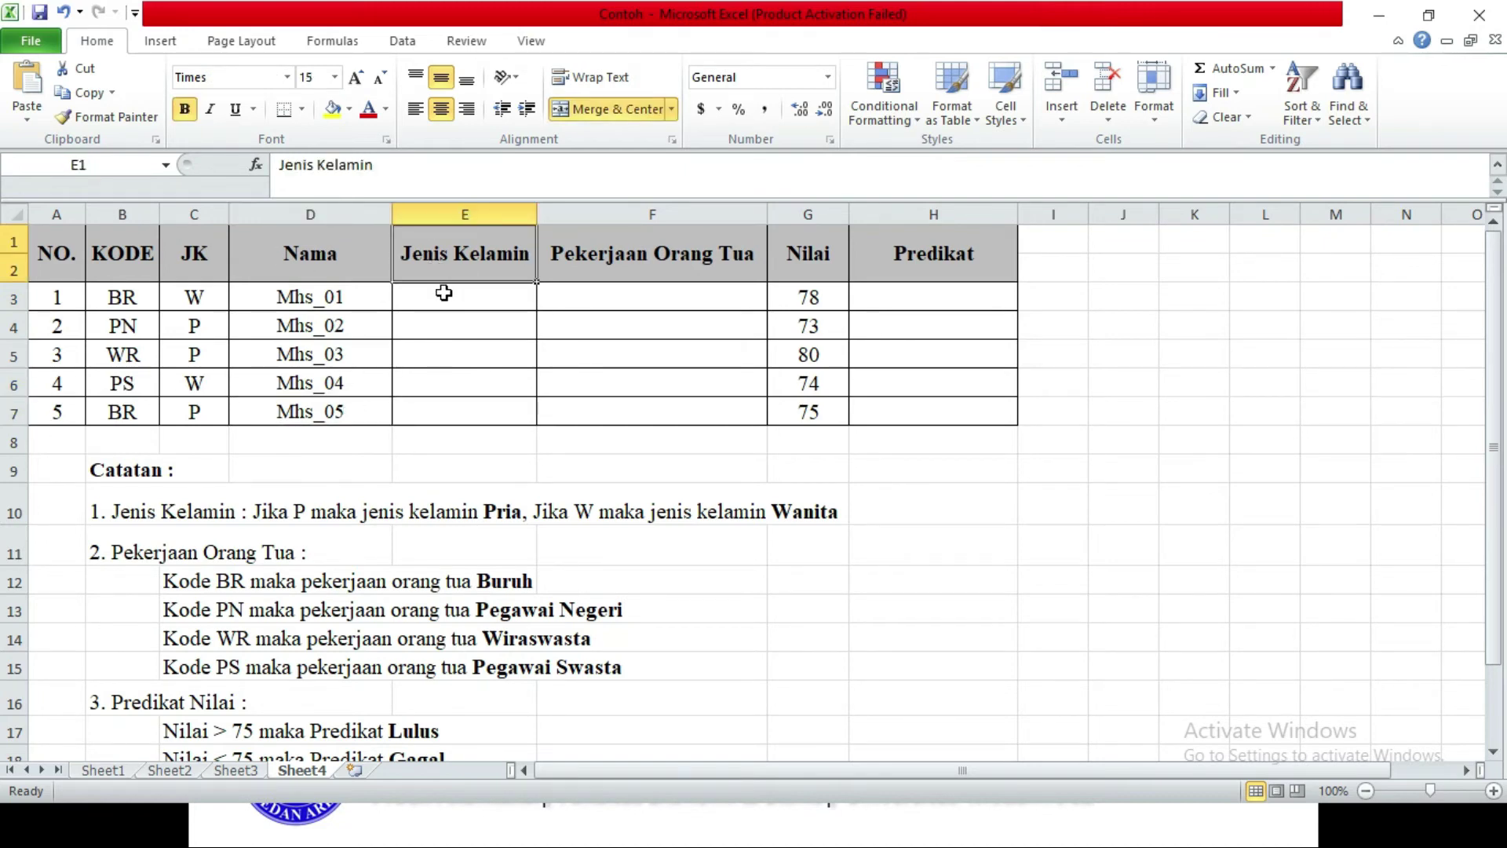
click(444, 293)
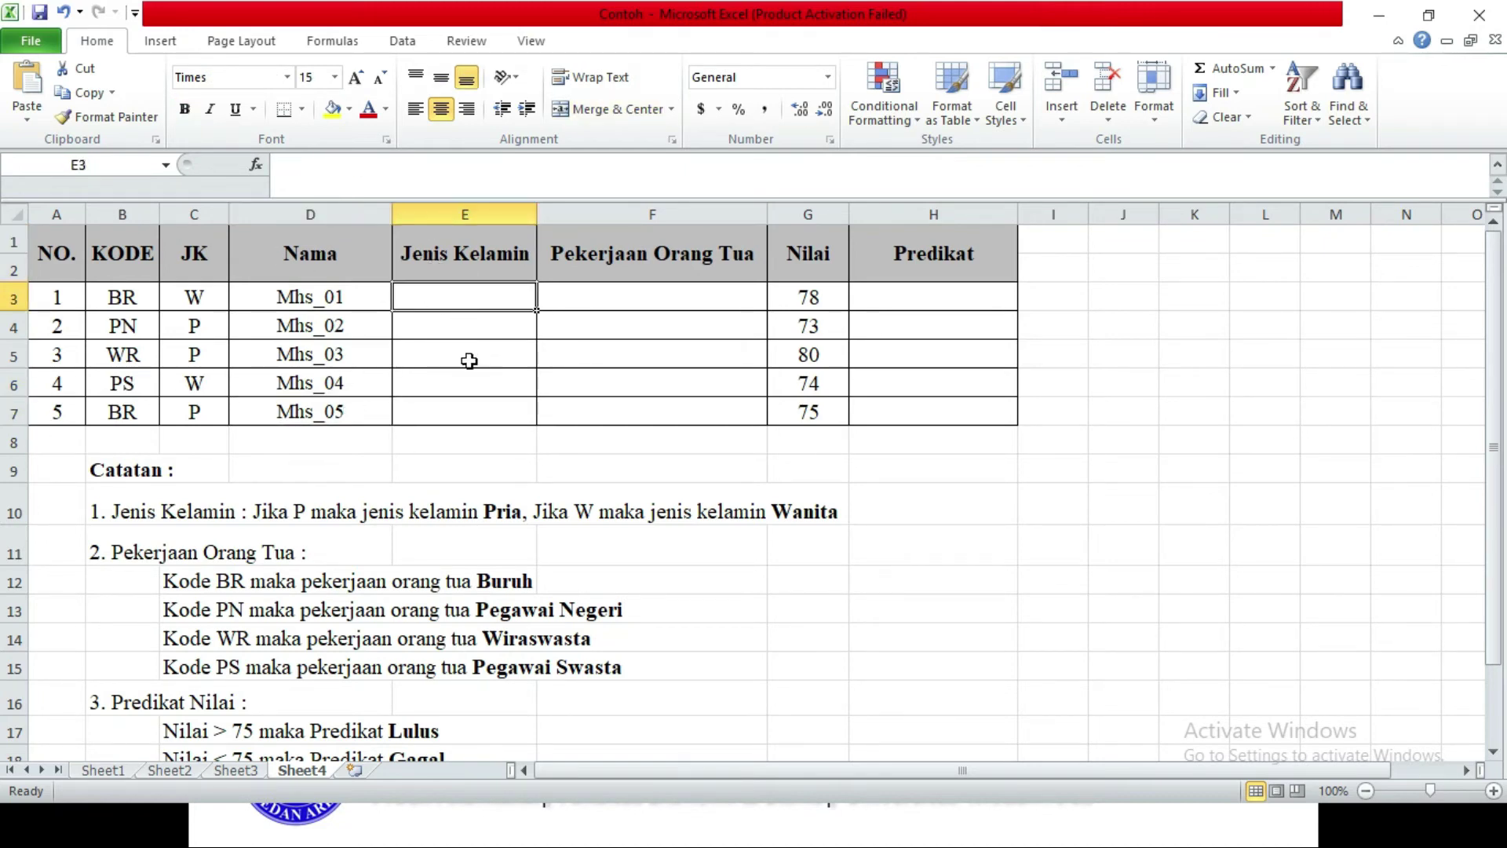
Step: Examine the Pekerjaan Orang Tua column against its code notes and the KODE entries, plus the Nilai and Predikat columns
click(573, 262)
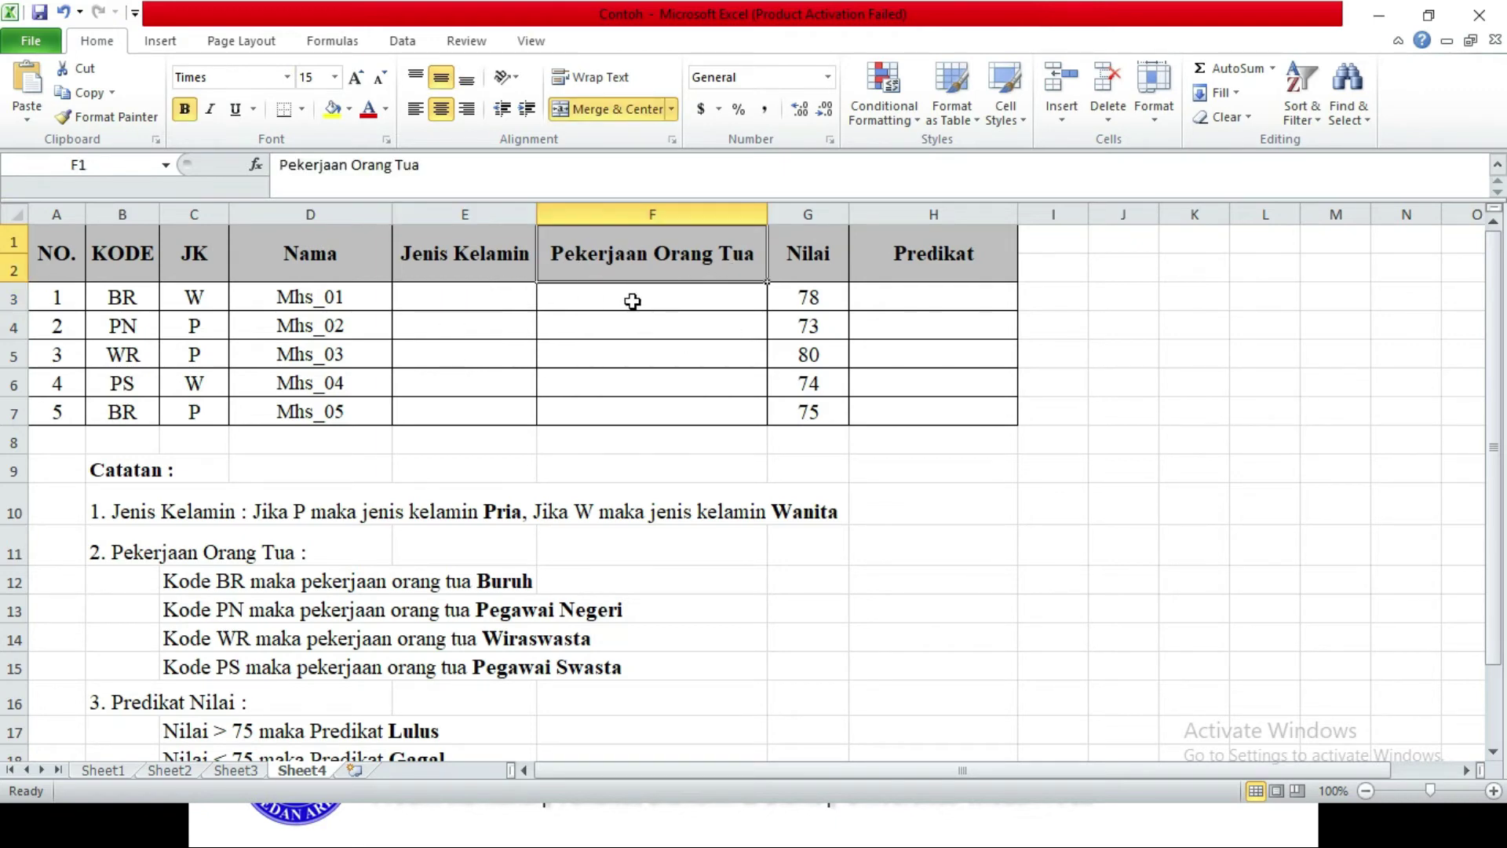
drag(633, 302, 620, 405)
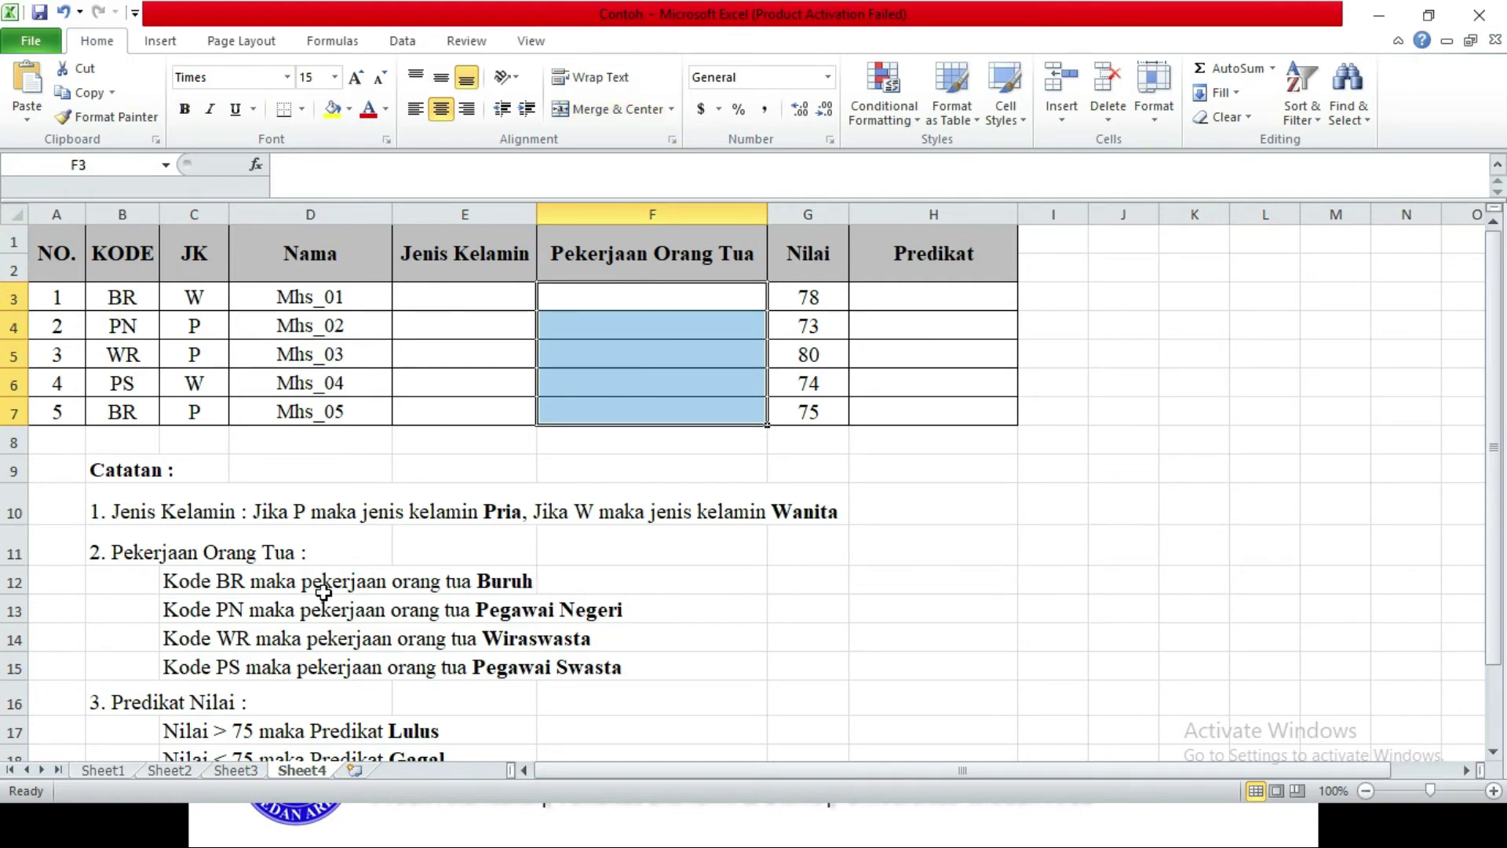
click(515, 583)
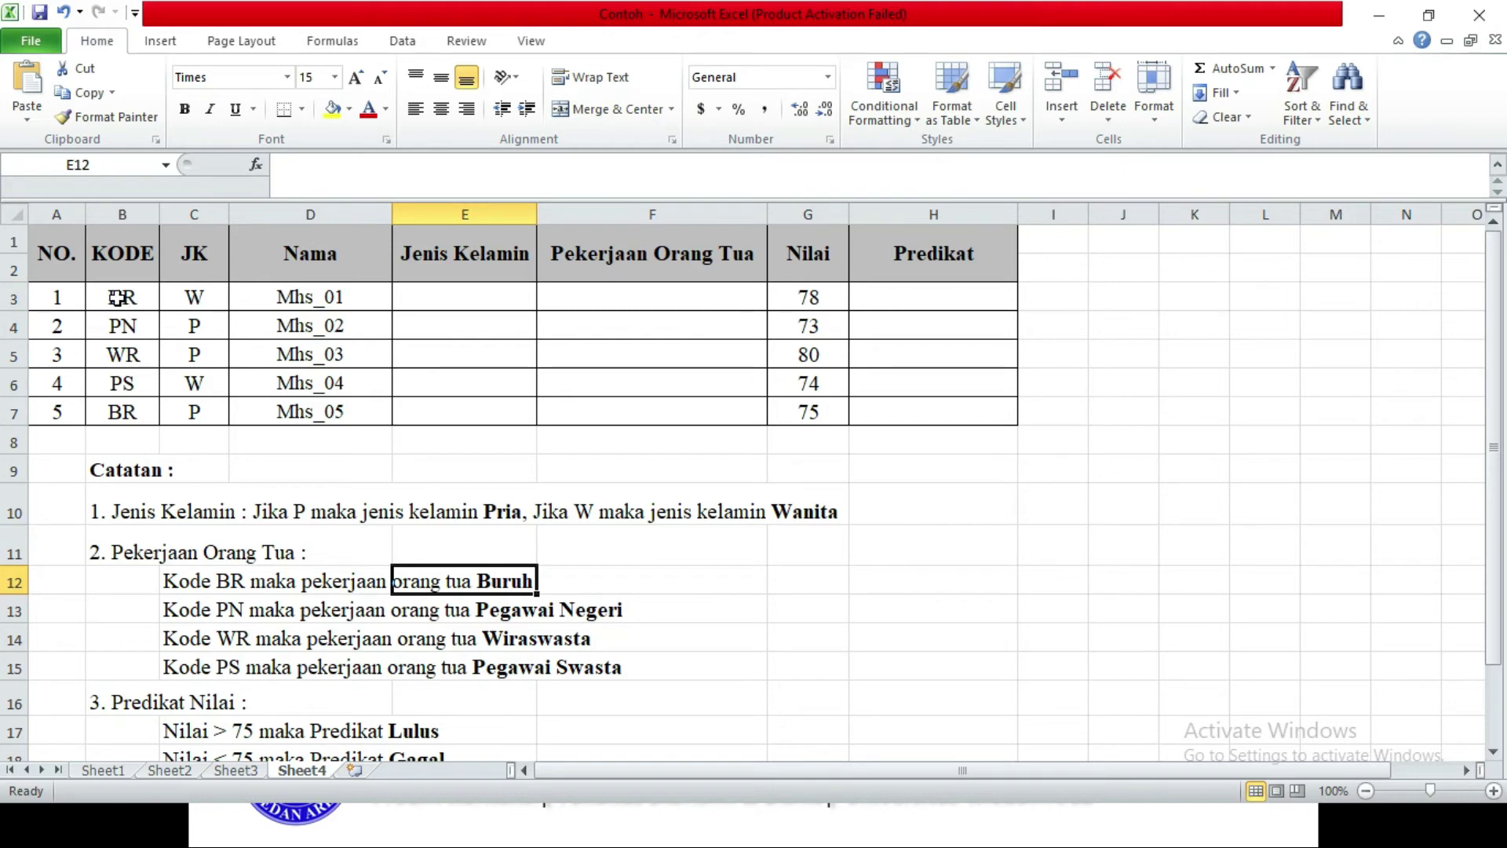
drag(117, 298, 123, 414)
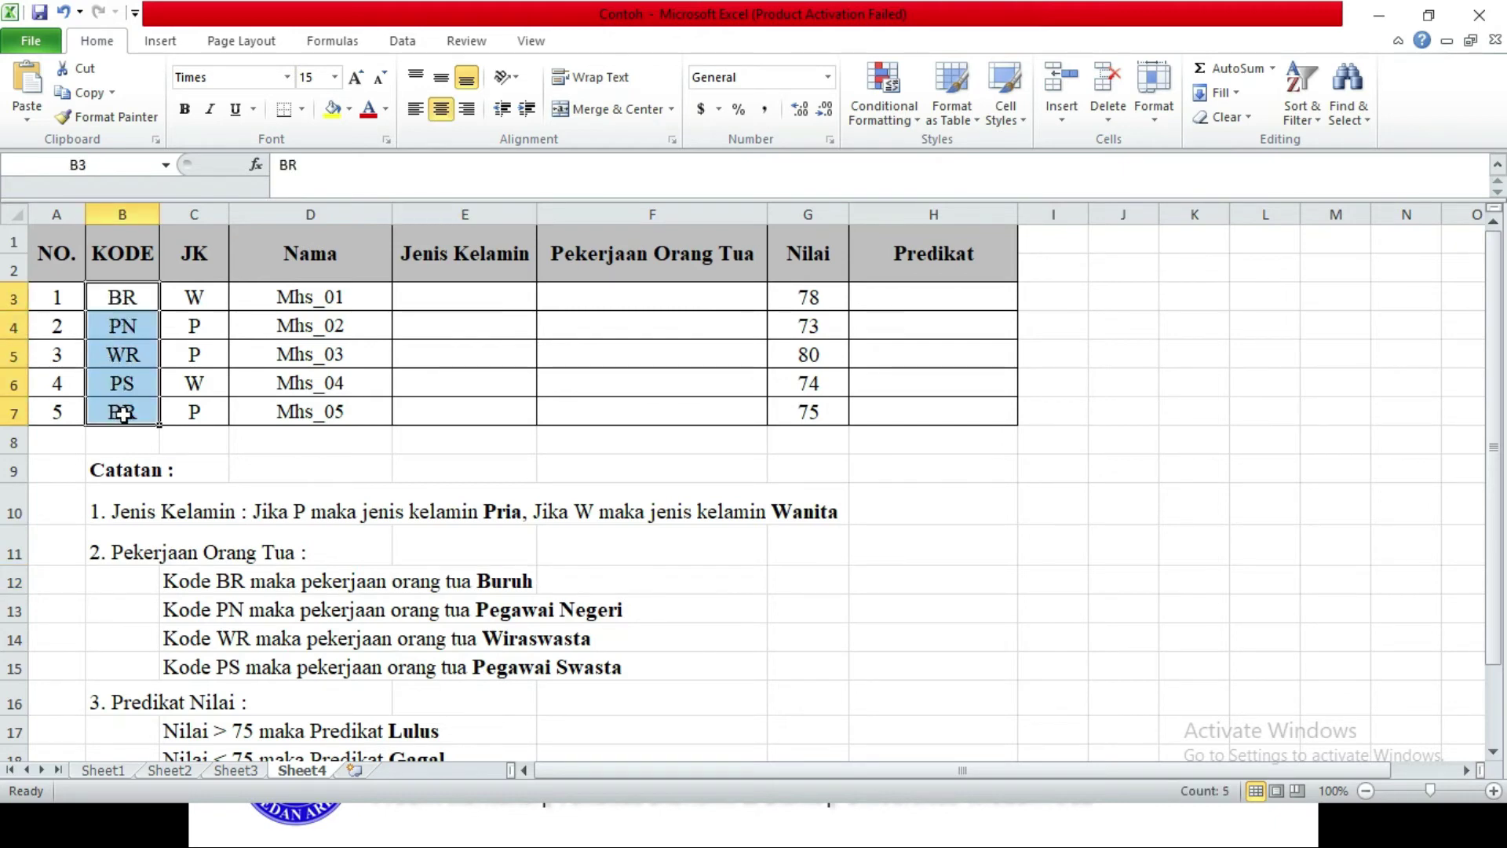
click(784, 356)
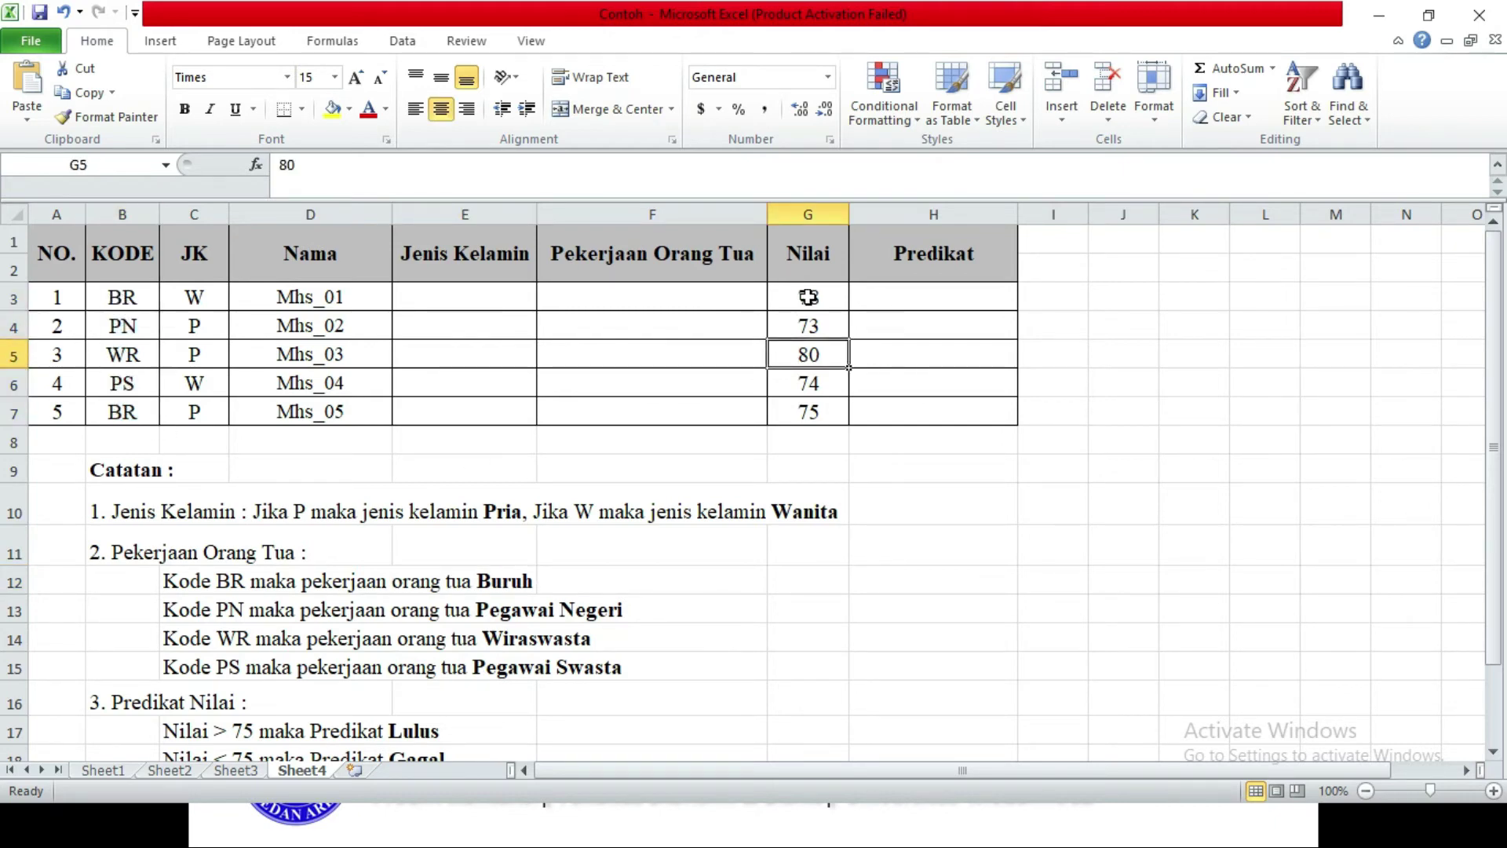
drag(808, 297, 809, 412)
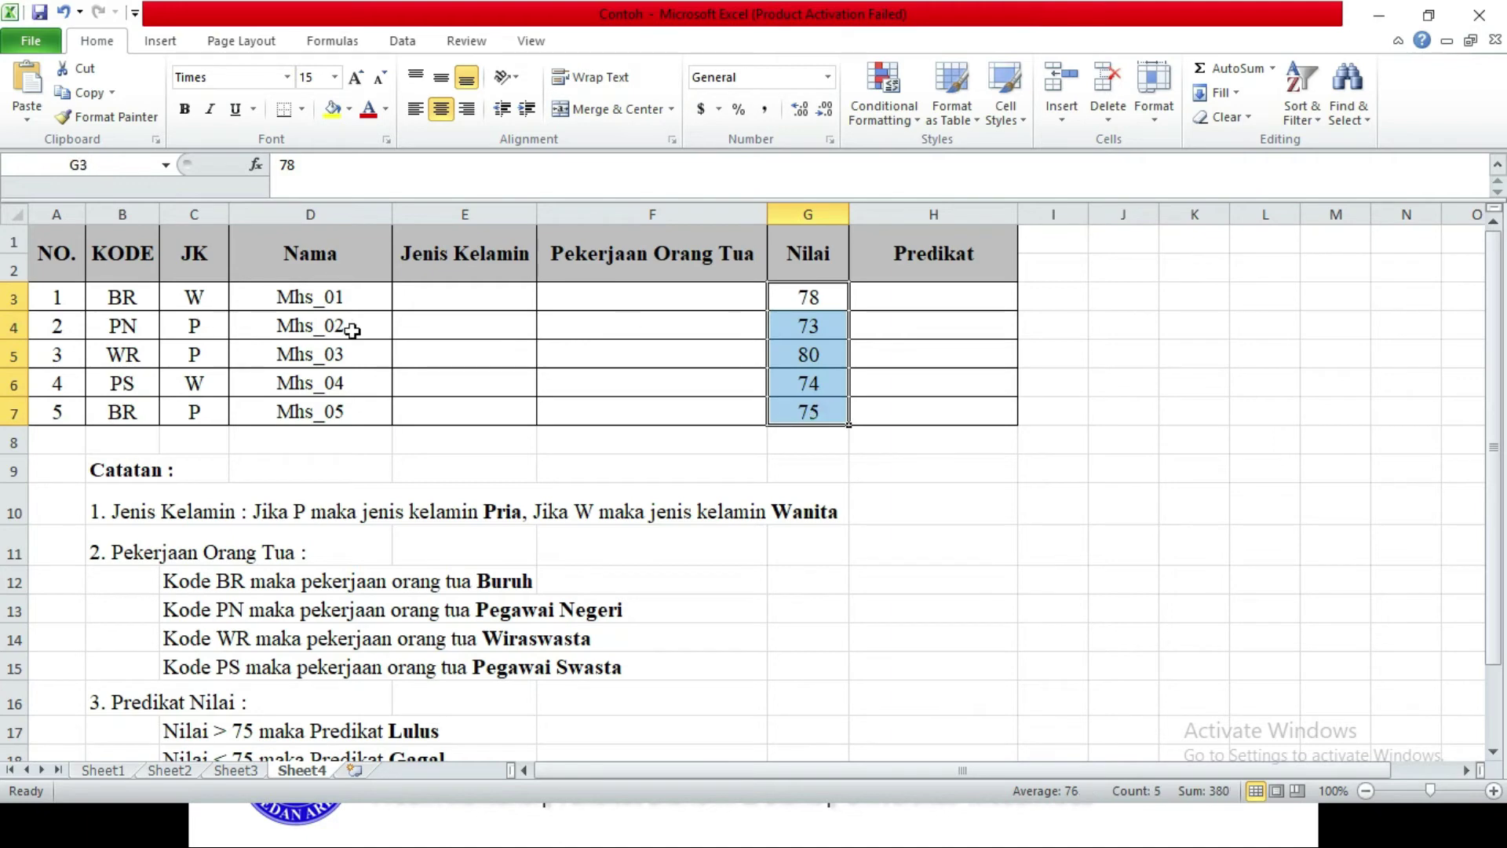
click(929, 298)
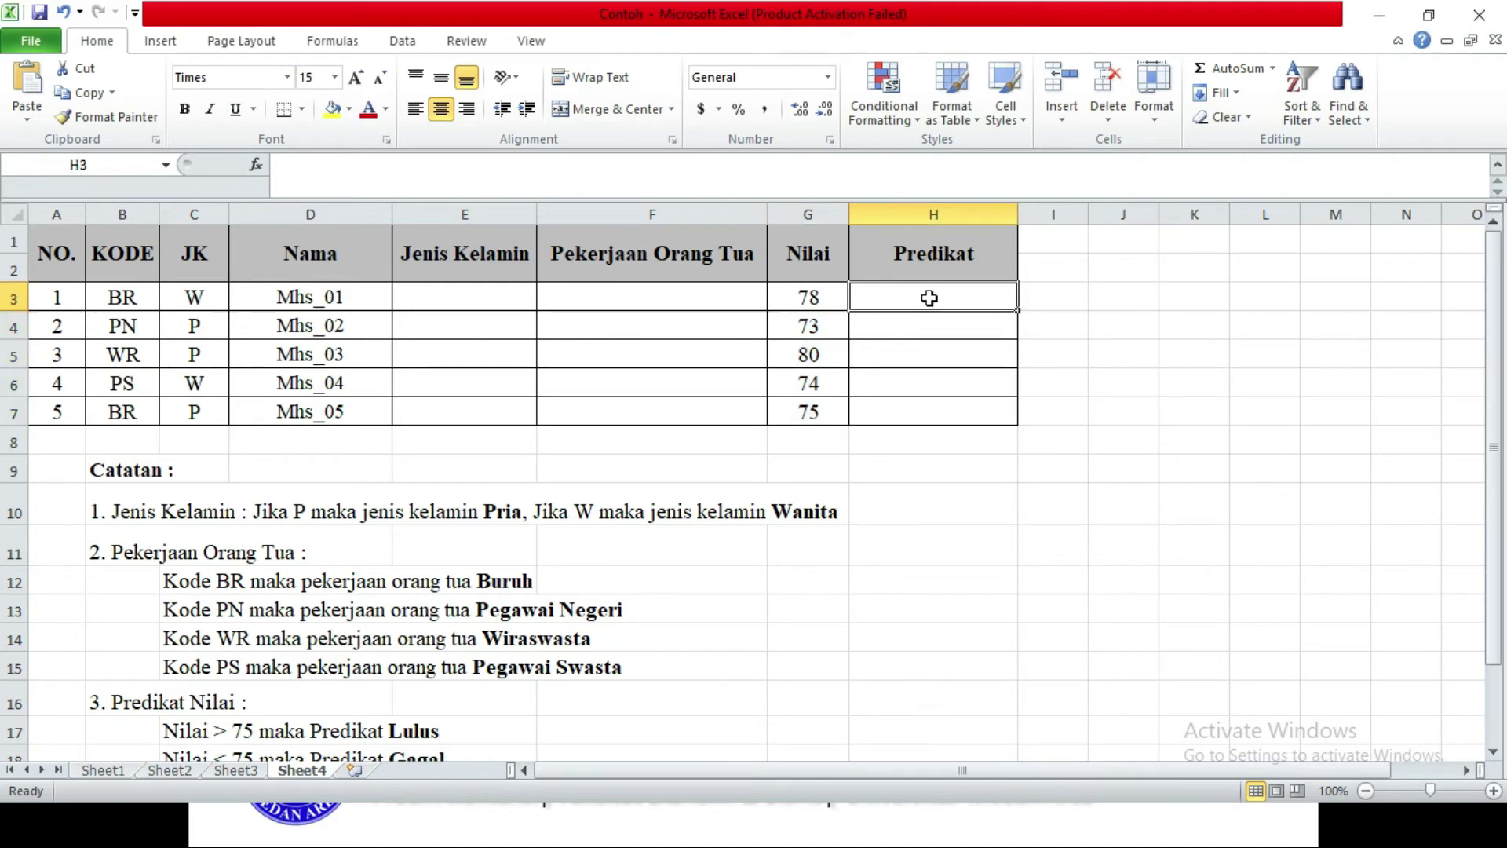
click(916, 324)
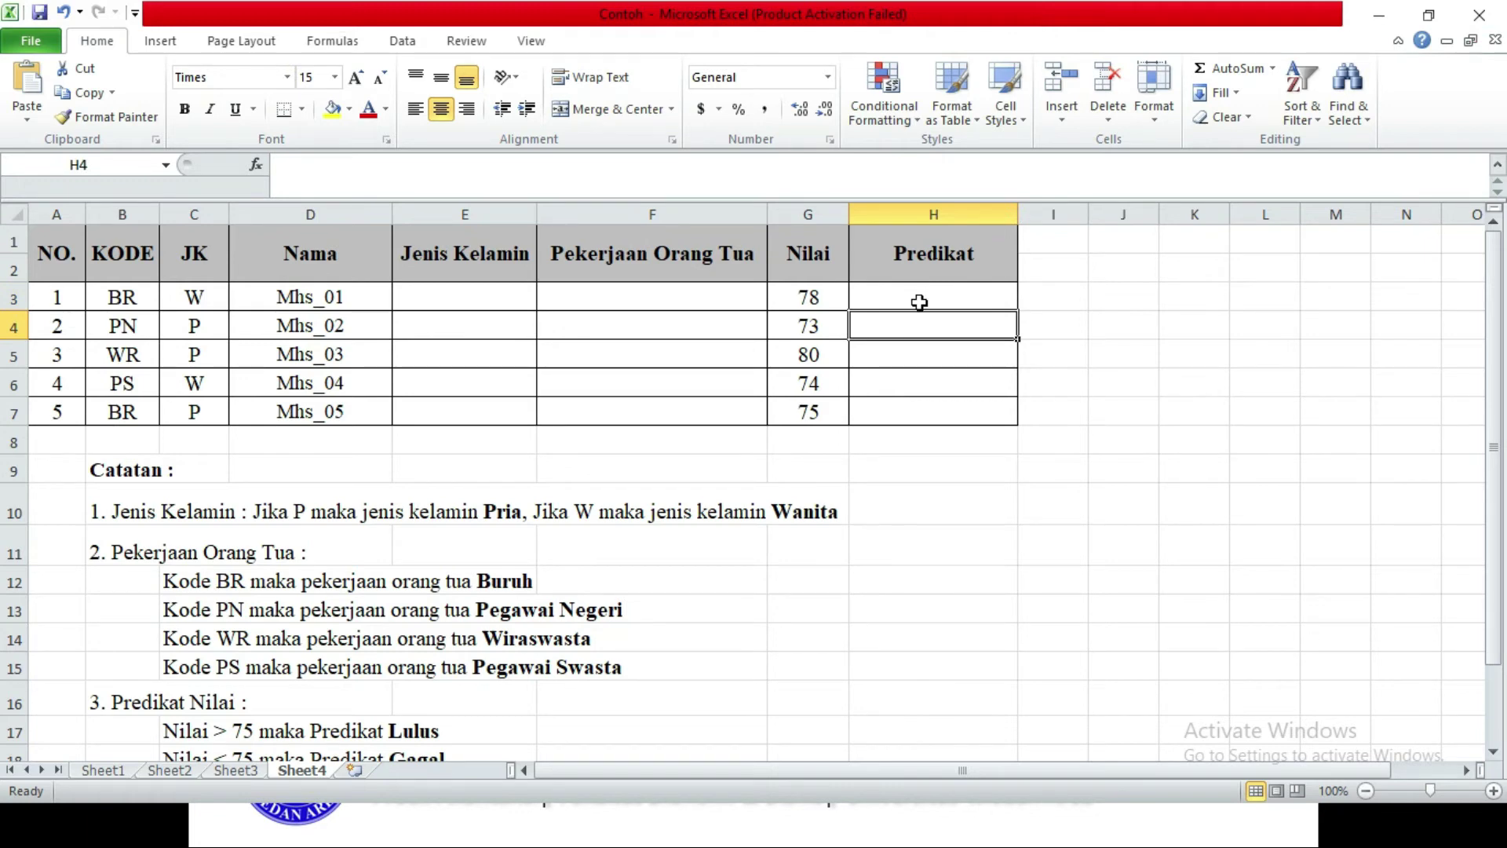
Step: Examine the Catatan notes below the exercise table, covering the rules for Jenis Kelamin, Pekerjaan Orang Tua and Predikat Nilai
click(919, 302)
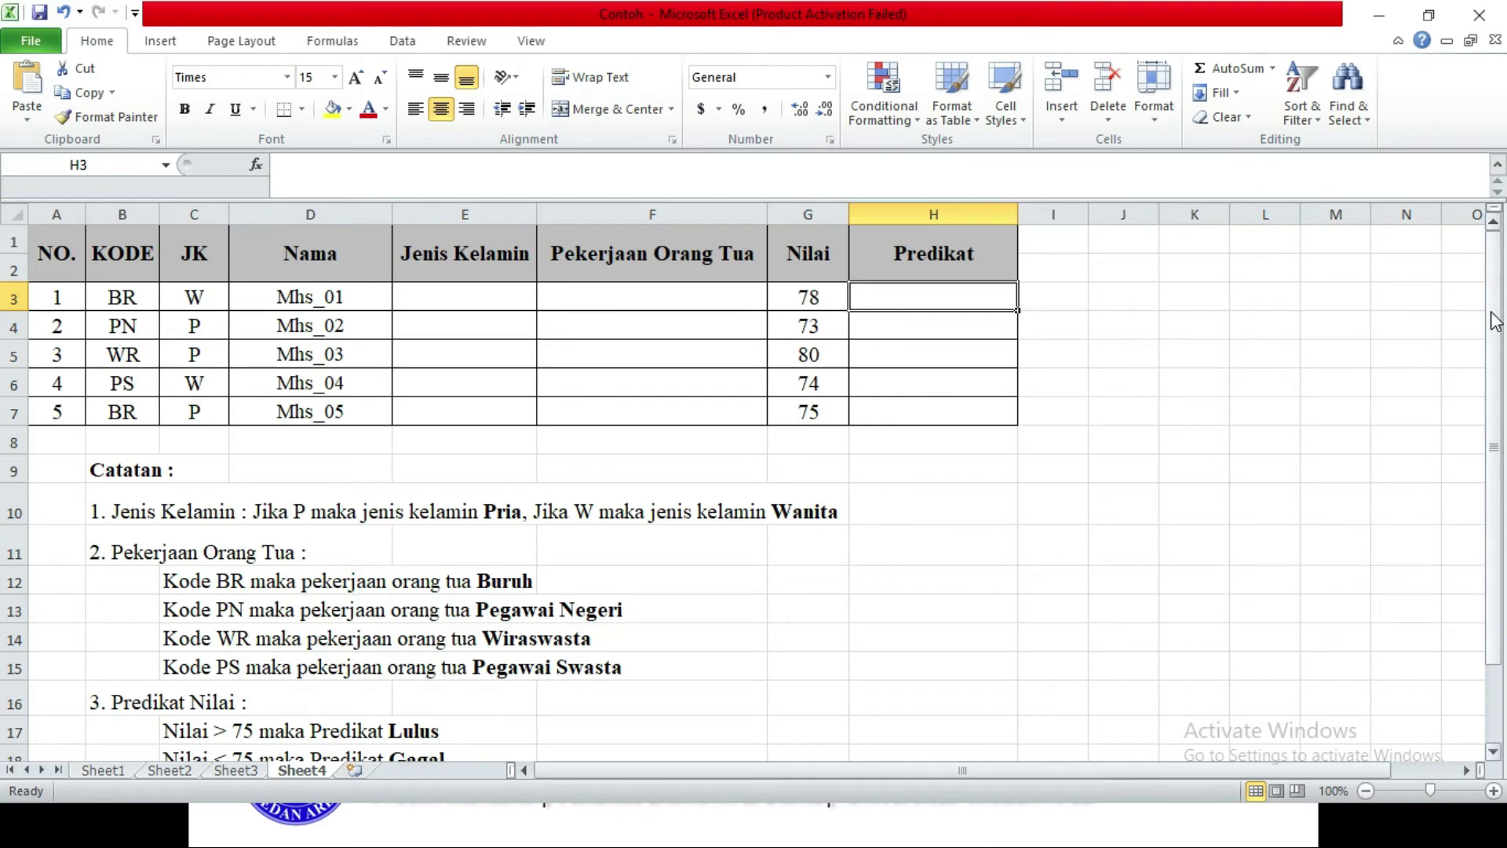
scroll(1057, 416, down, 1)
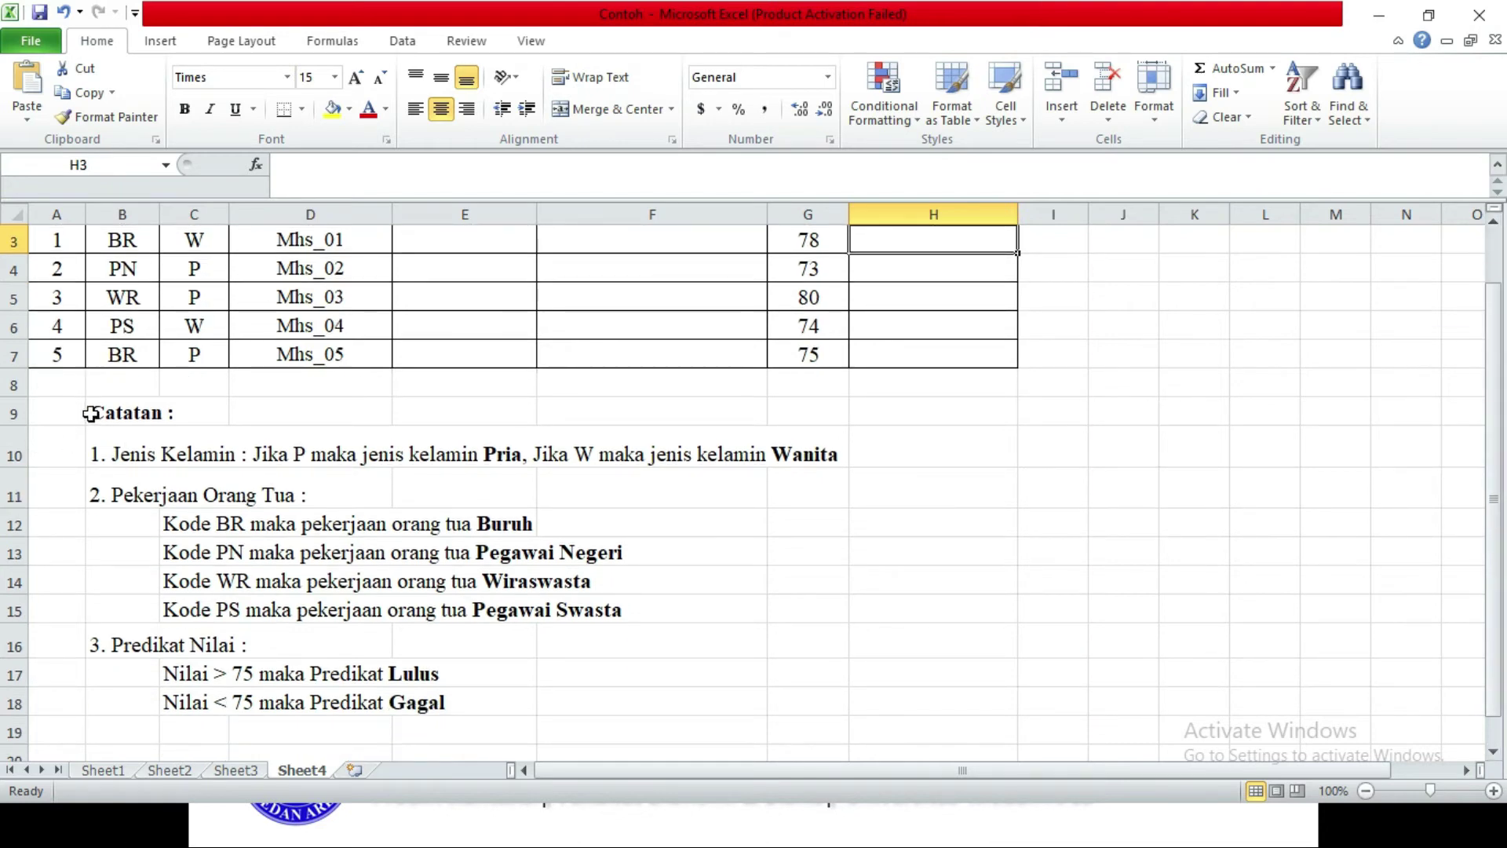
drag(92, 415, 784, 696)
click(650, 598)
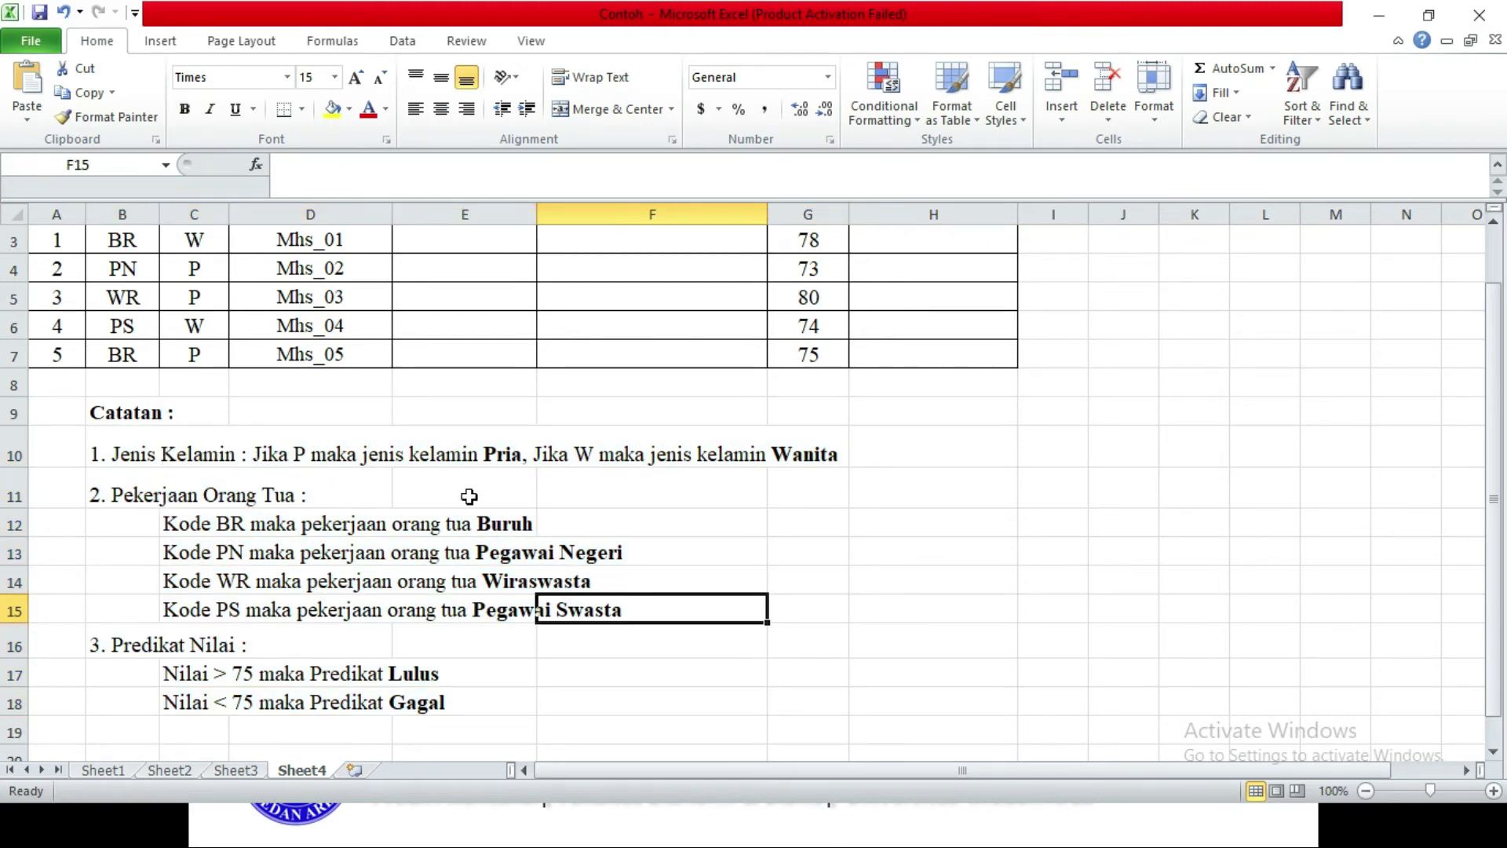
scroll(507, 451, up, 1)
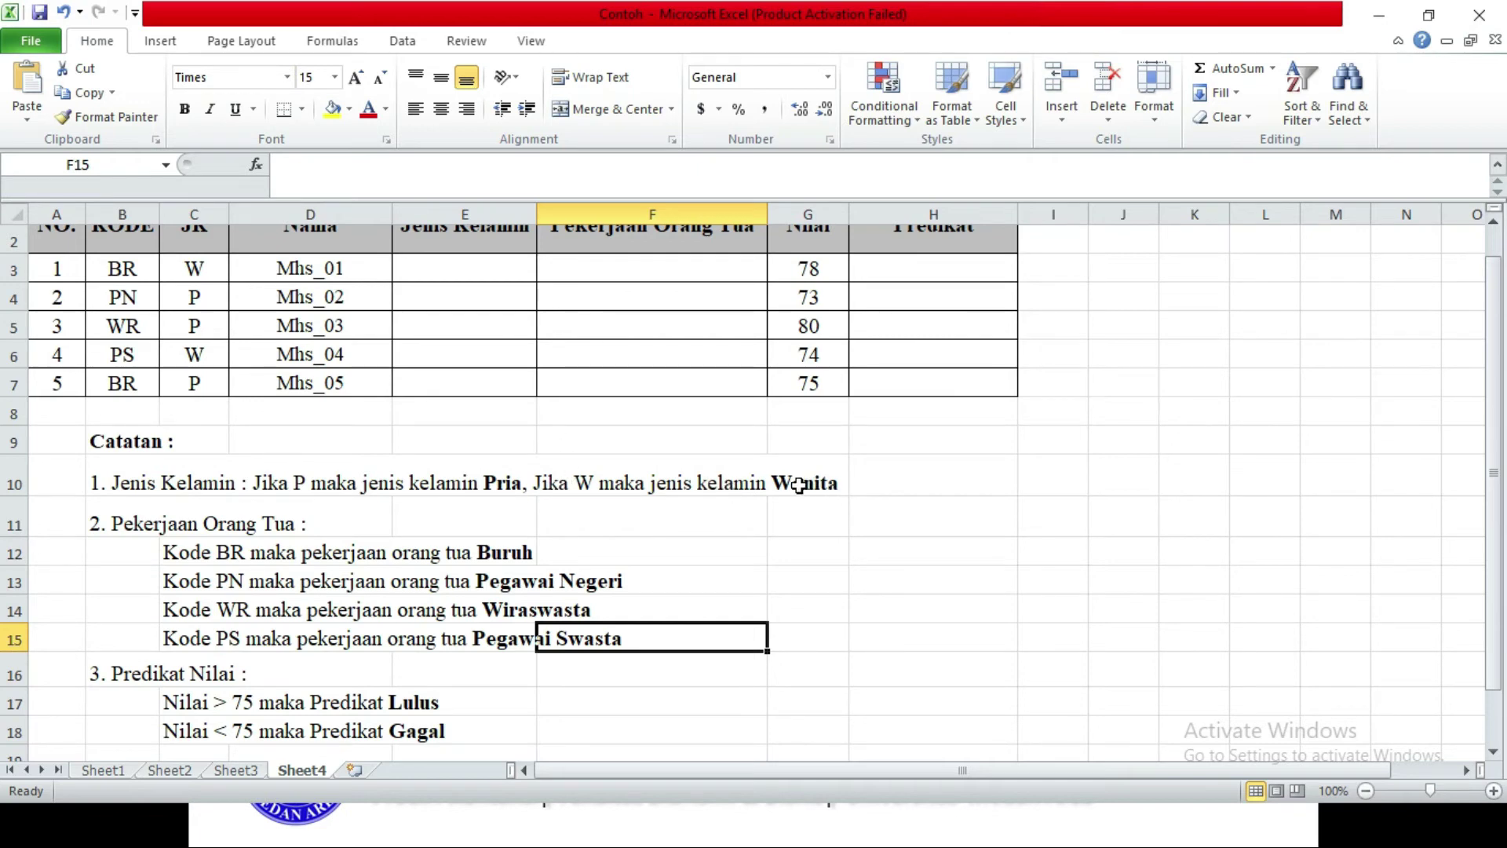
Step: Compare the Pekerjaan Orang Tua code notes with the KODE entries, covering the BR and PN codes
click(609, 259)
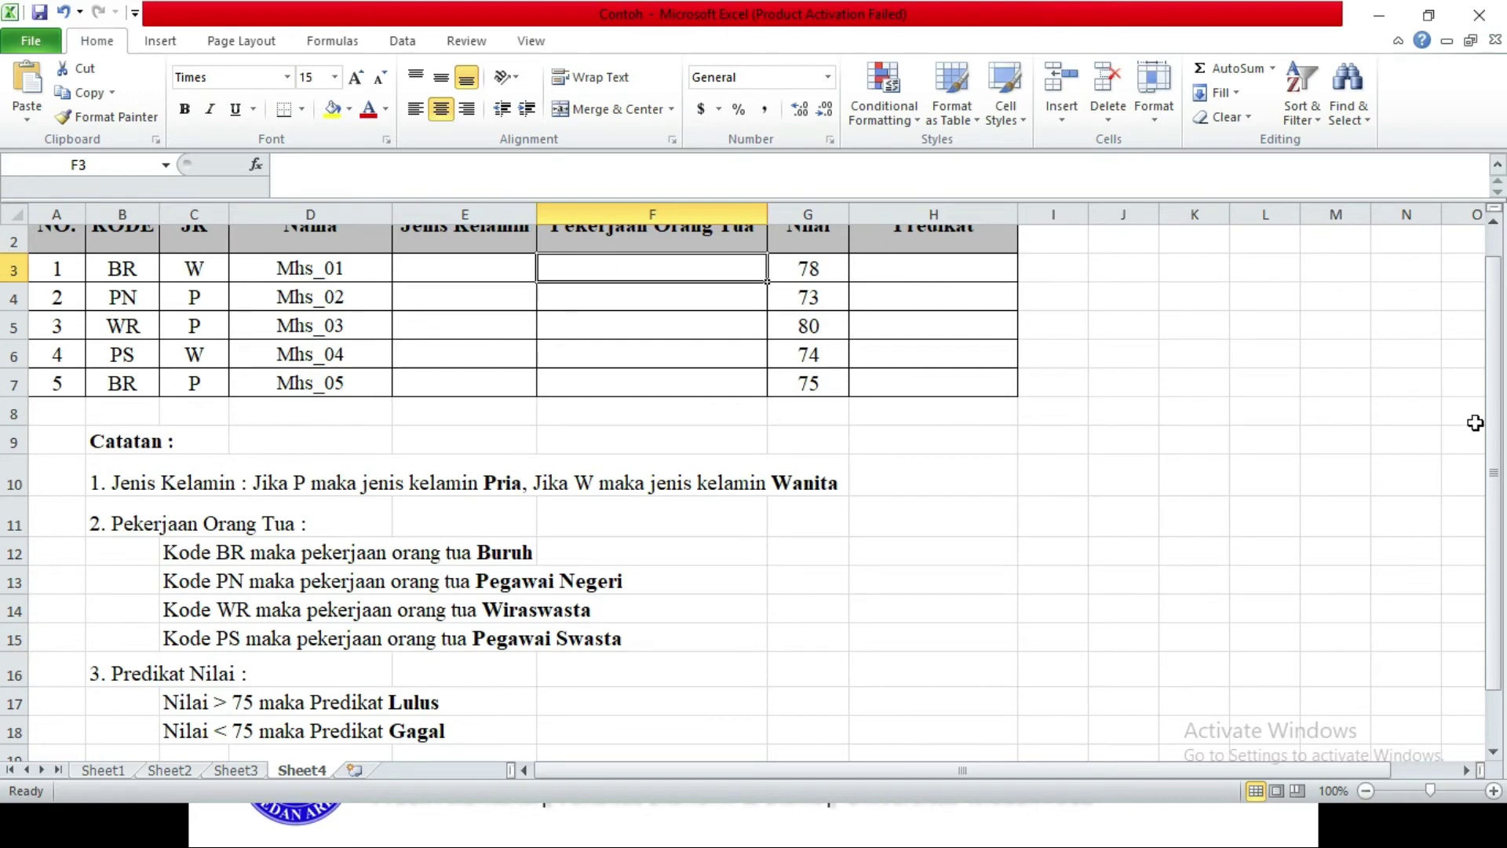
scroll(1495, 420, up, 1)
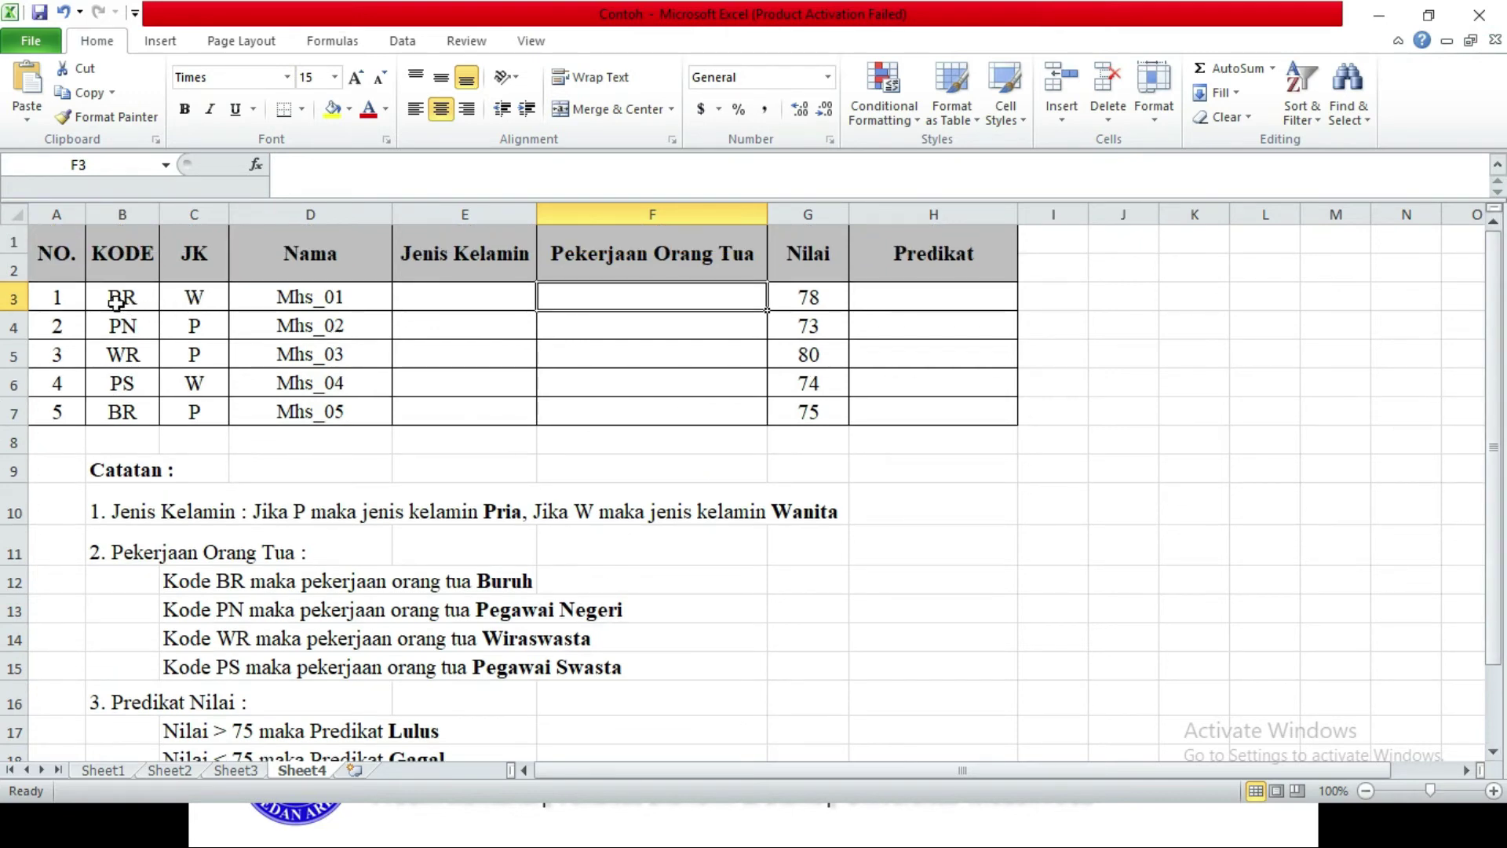
click(227, 581)
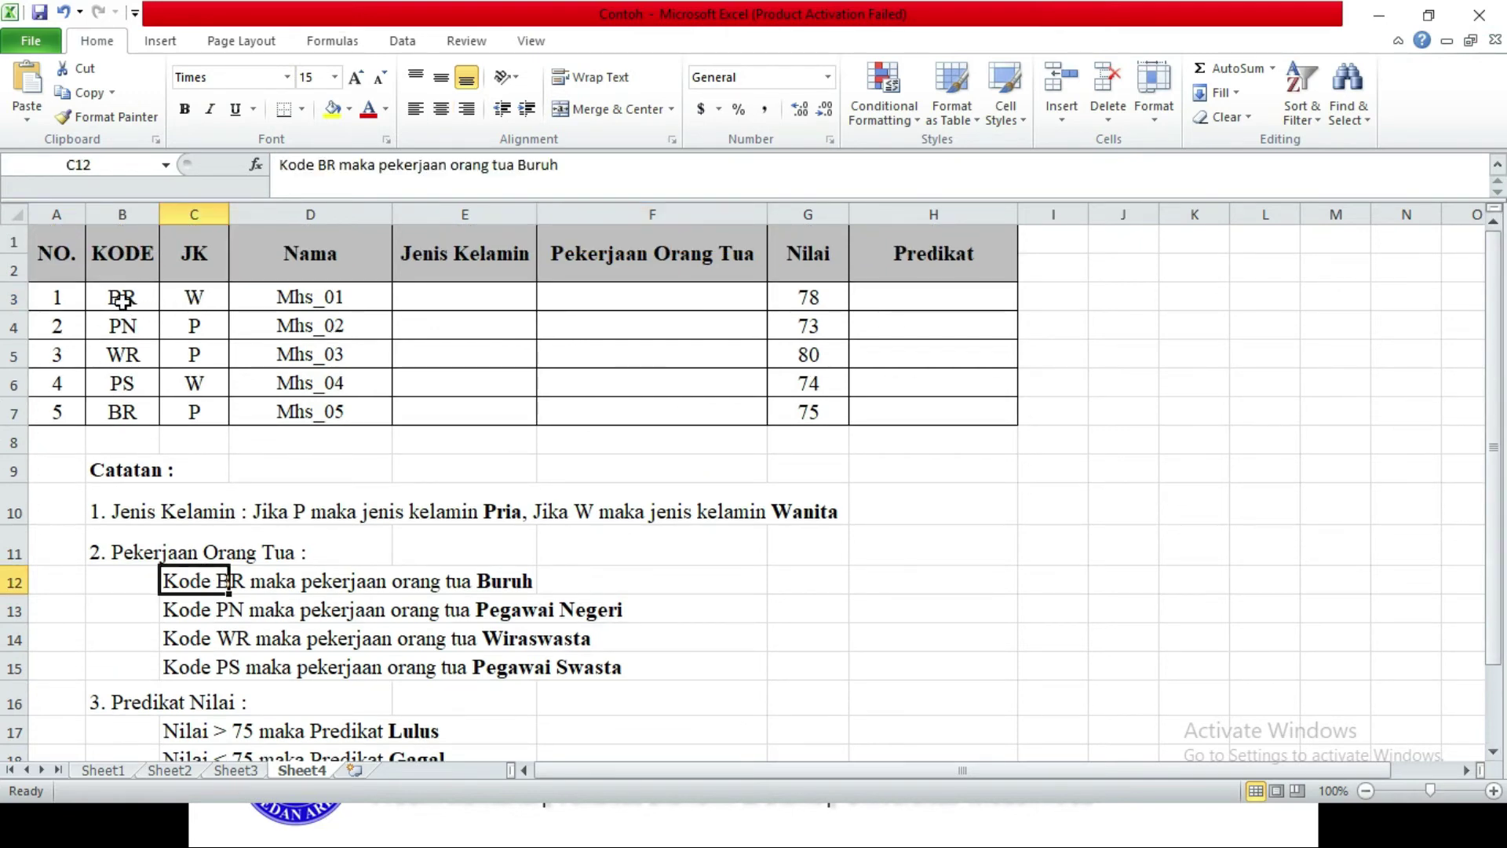
click(121, 300)
click(475, 580)
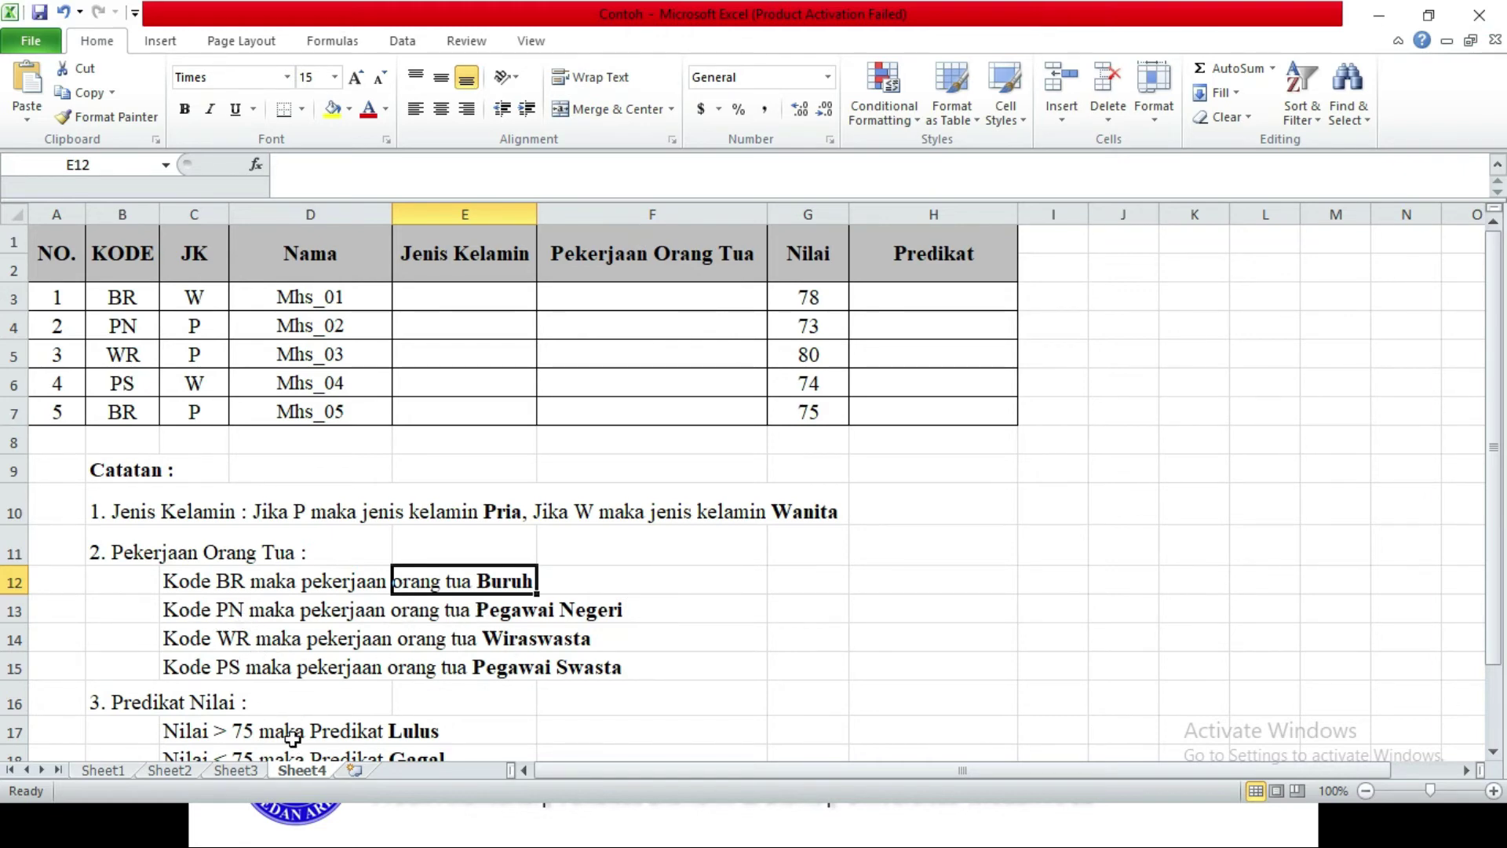
click(499, 615)
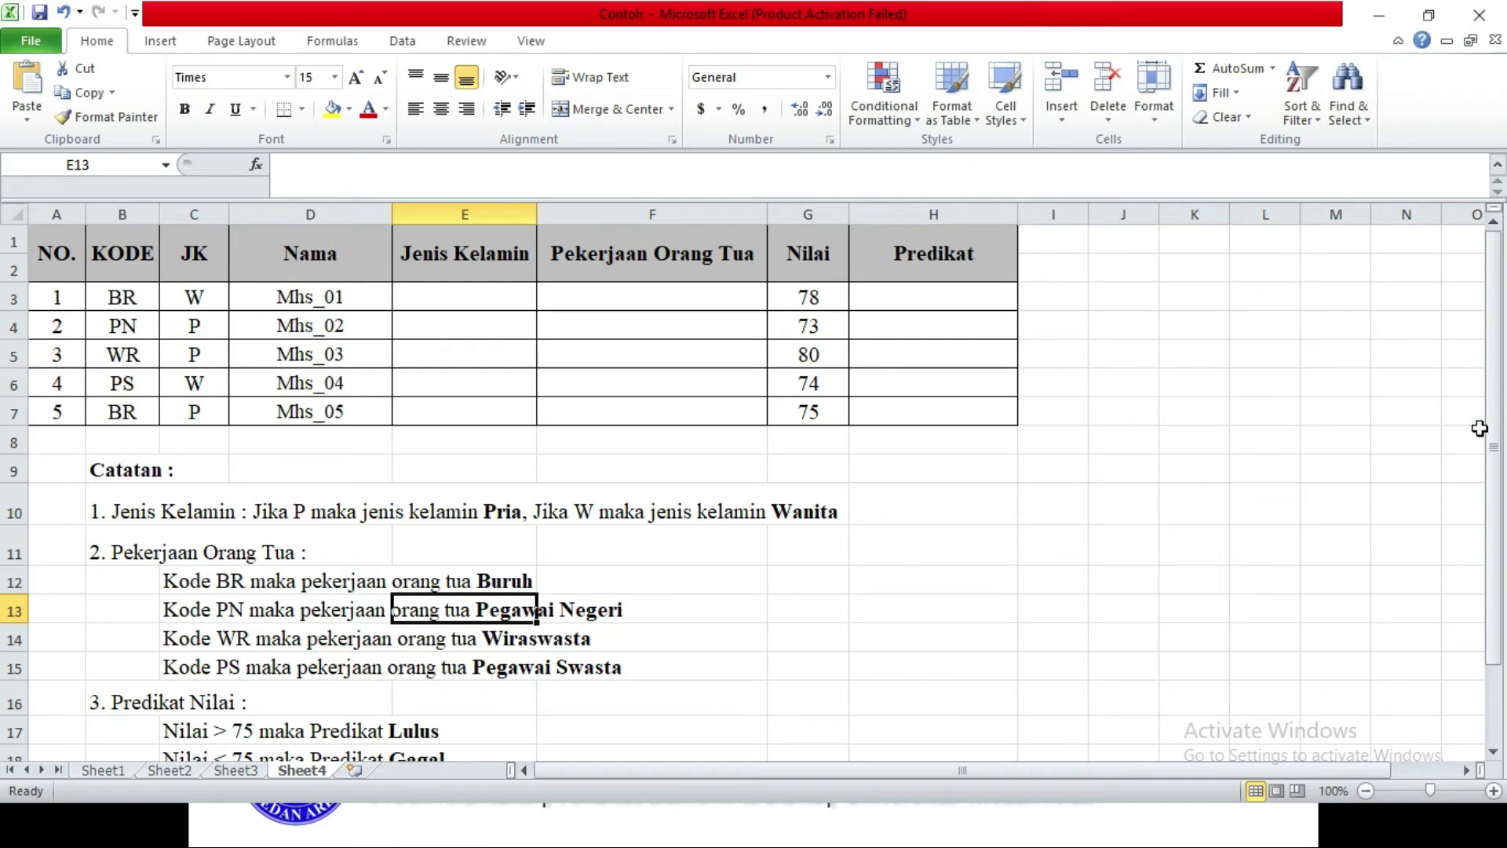
Step: Examine the Predikat Nilai rules alongside the empty Predikat column, and select the first Jenis Kelamin cell, E3
drag(1480, 428, 1478, 476)
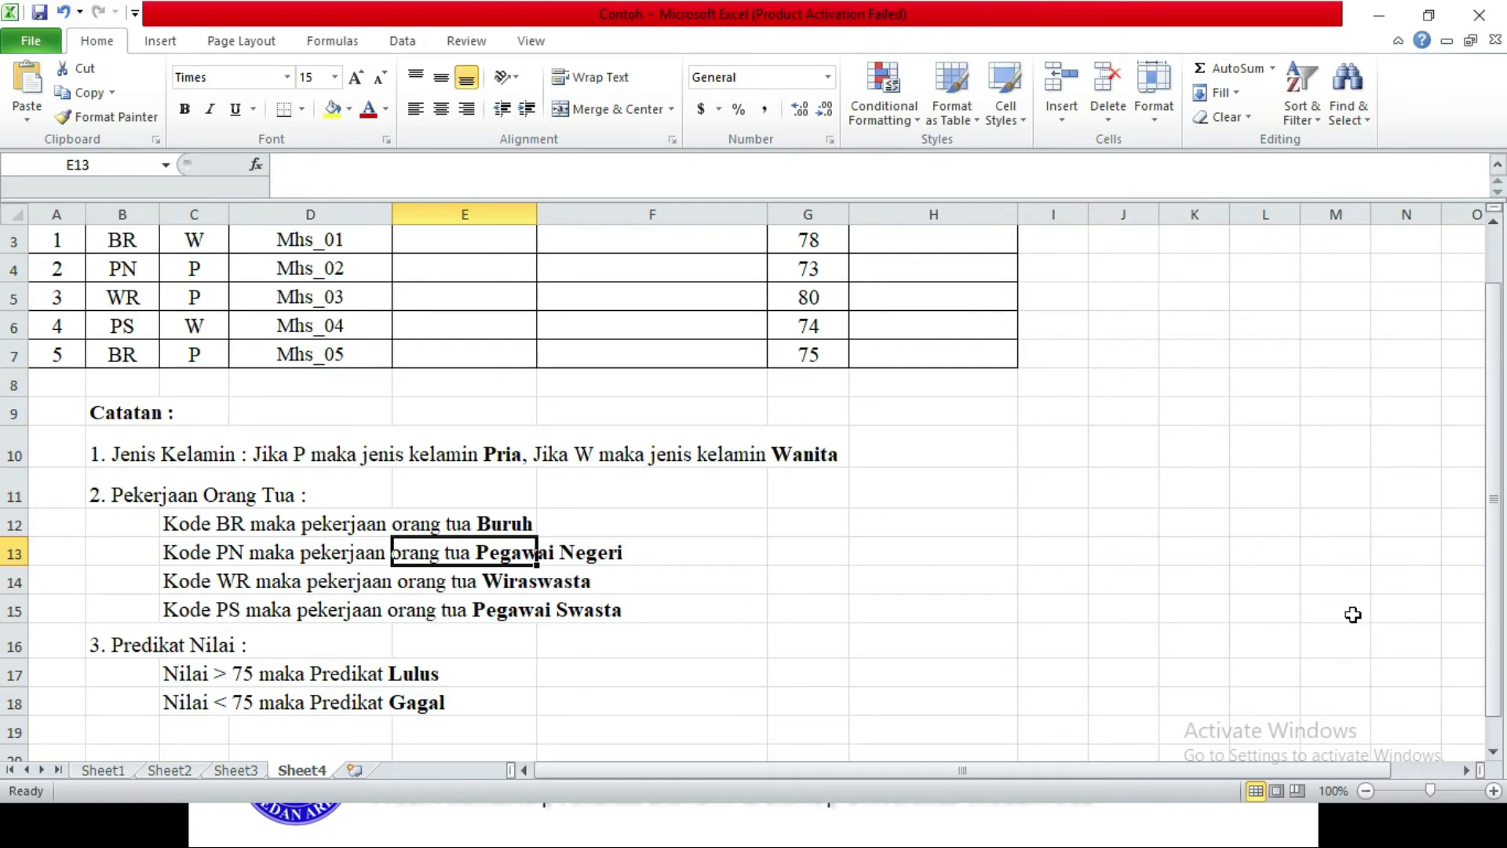
drag(1492, 448, 1493, 424)
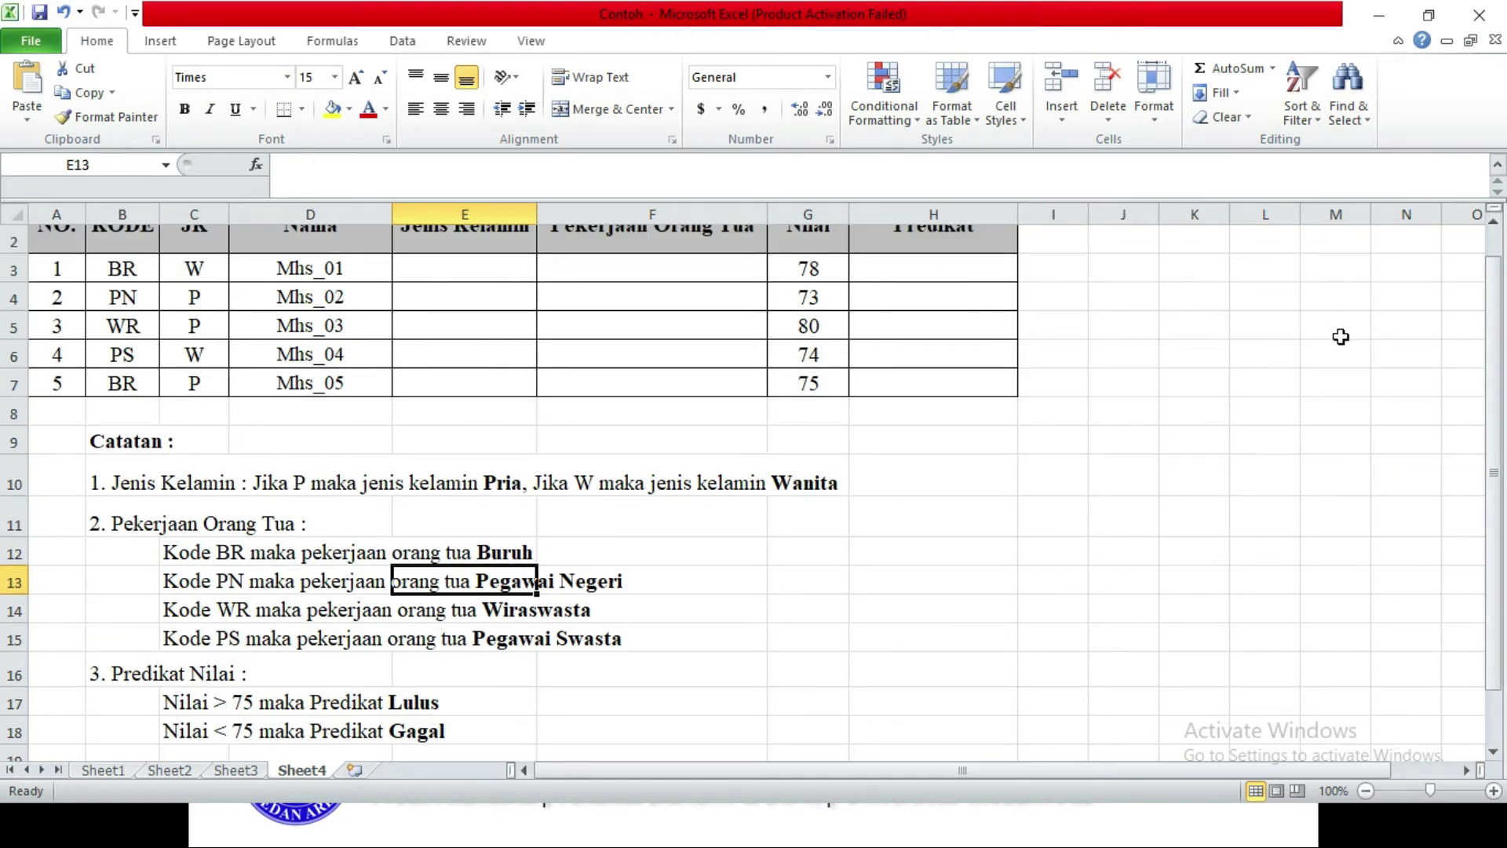
click(973, 271)
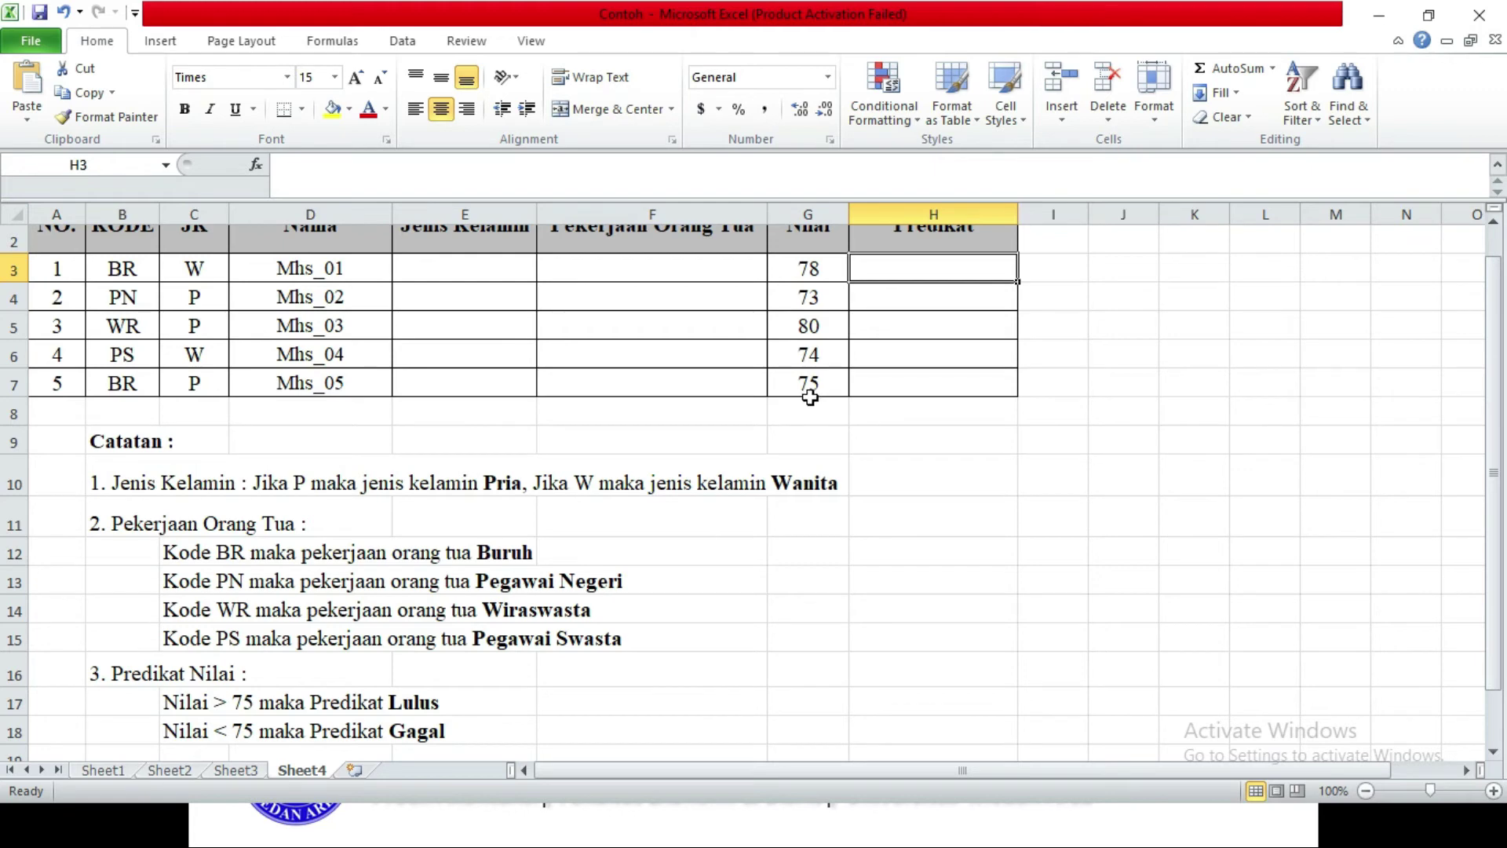
click(439, 269)
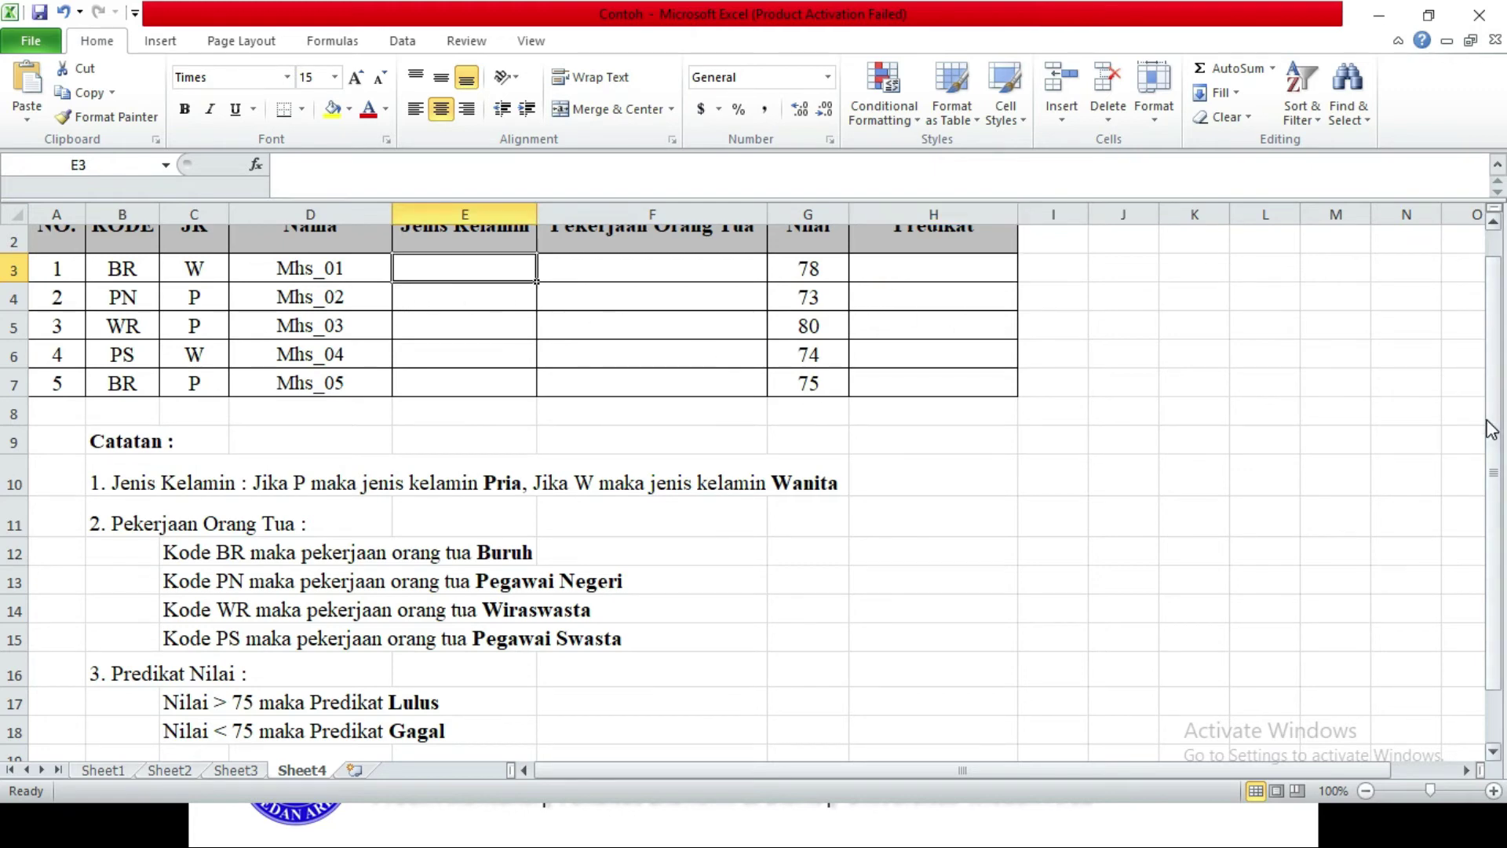
drag(1490, 427, 1489, 418)
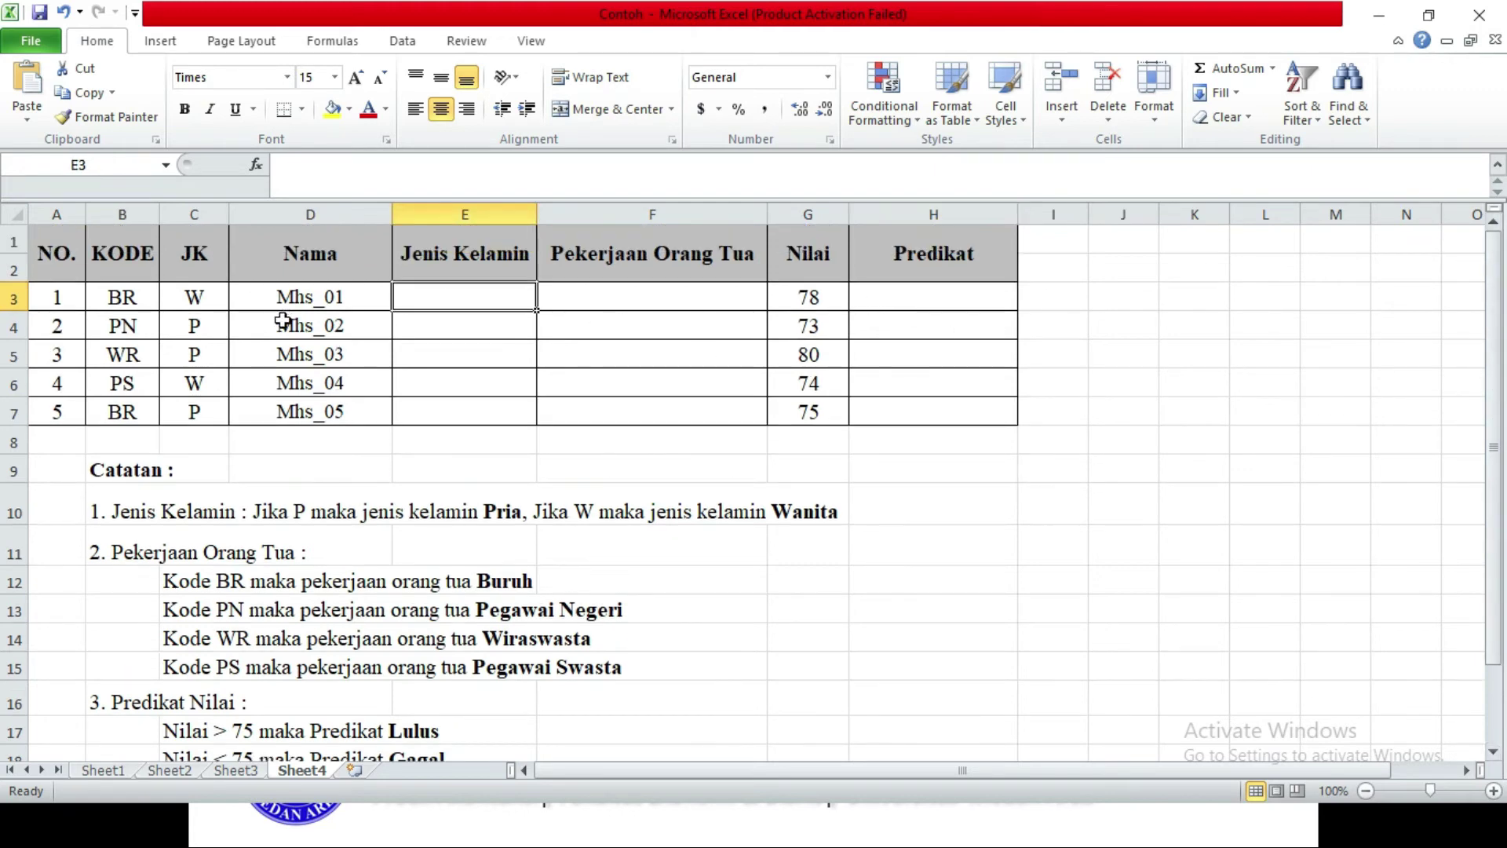
click(440, 356)
click(444, 303)
text(=)
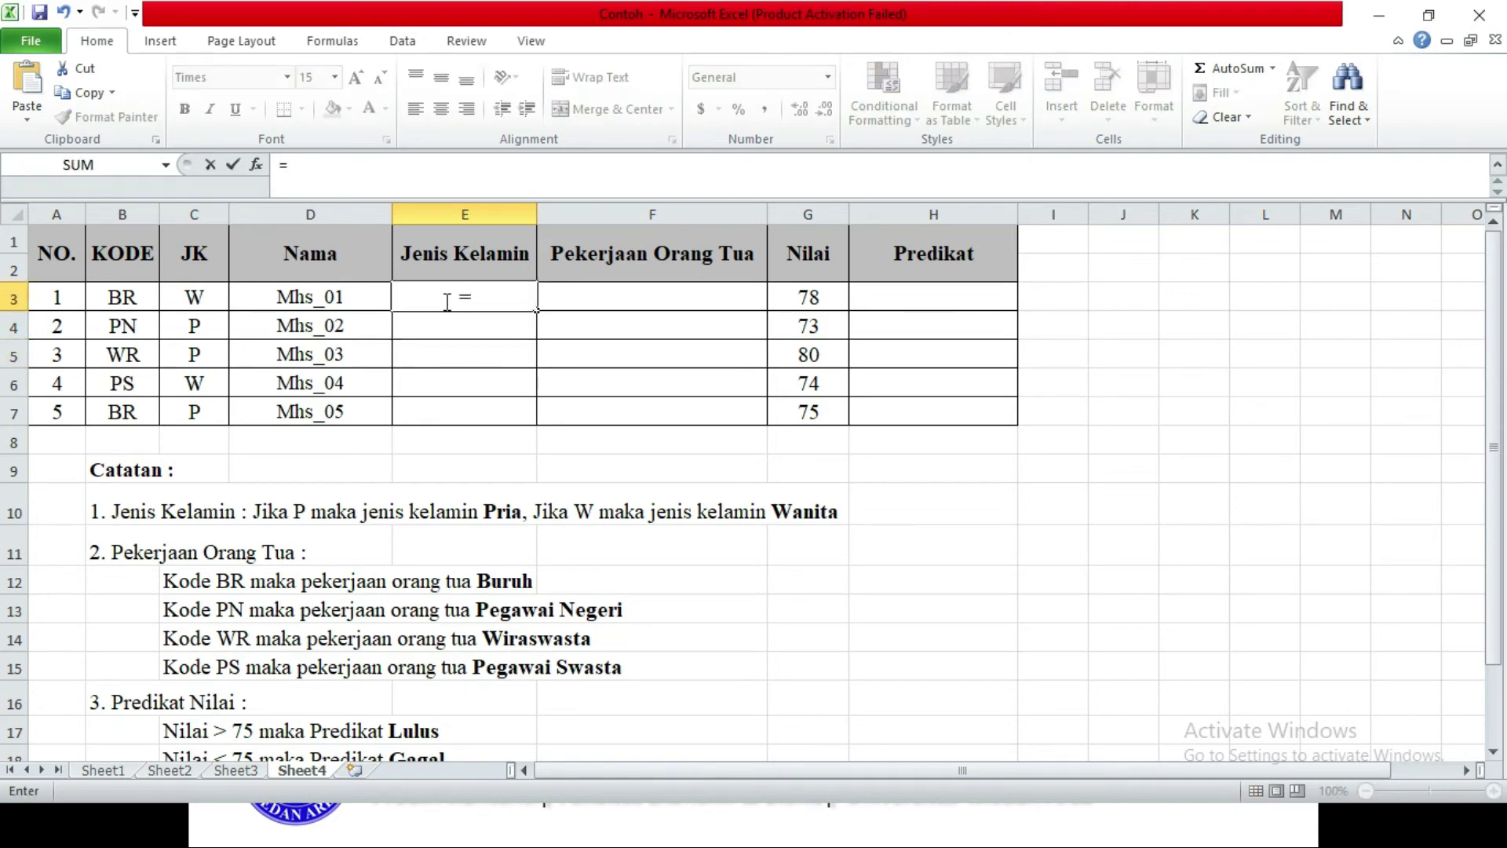
key(BackSpace)
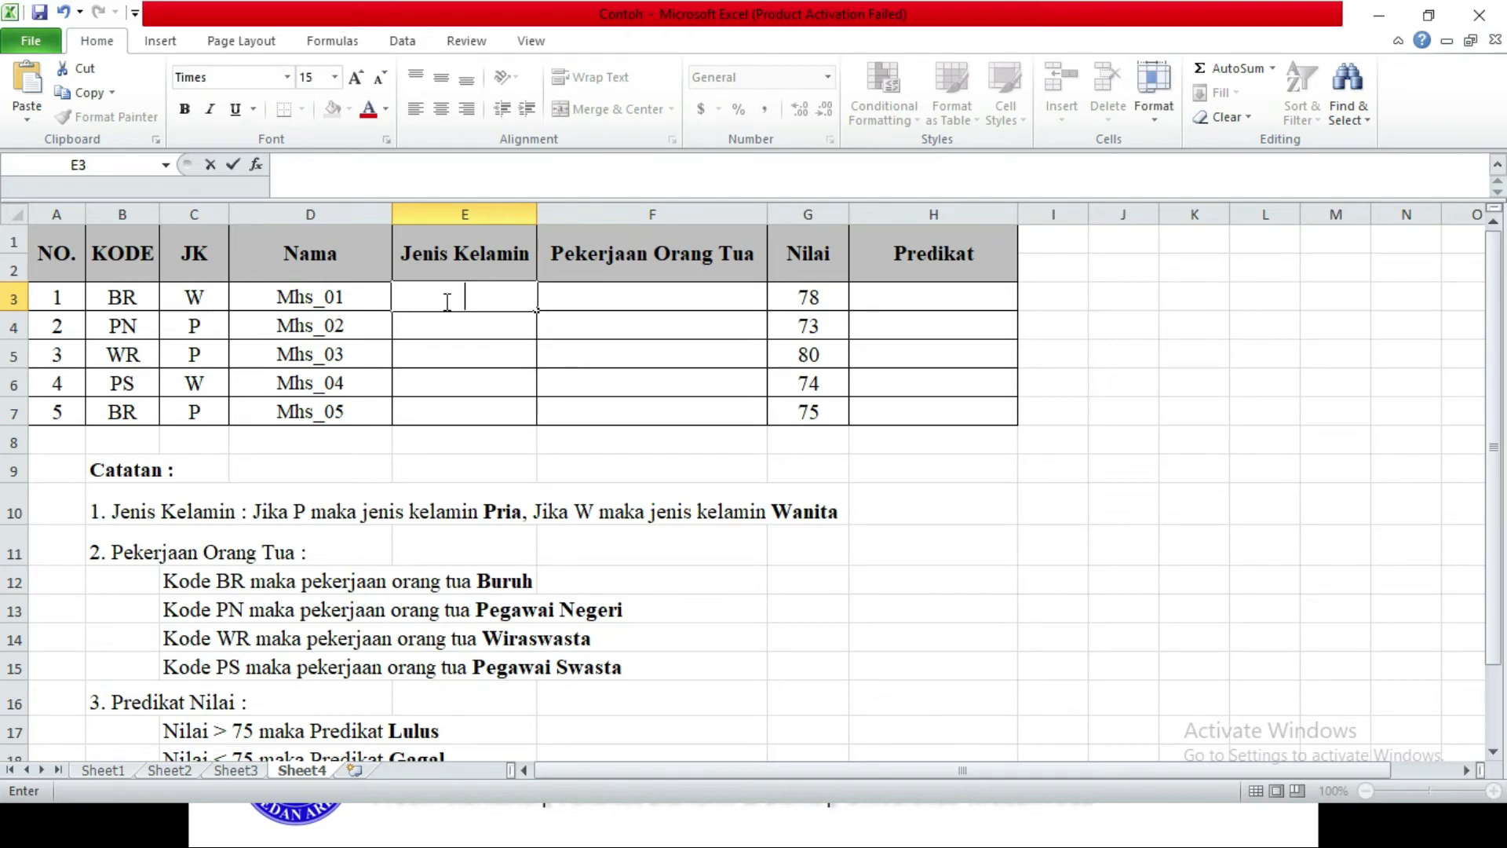
text(IF)
Step: Begin an IF formula in E3 whose logical test checks whether the JK cell C3 equals "P"
text(=)
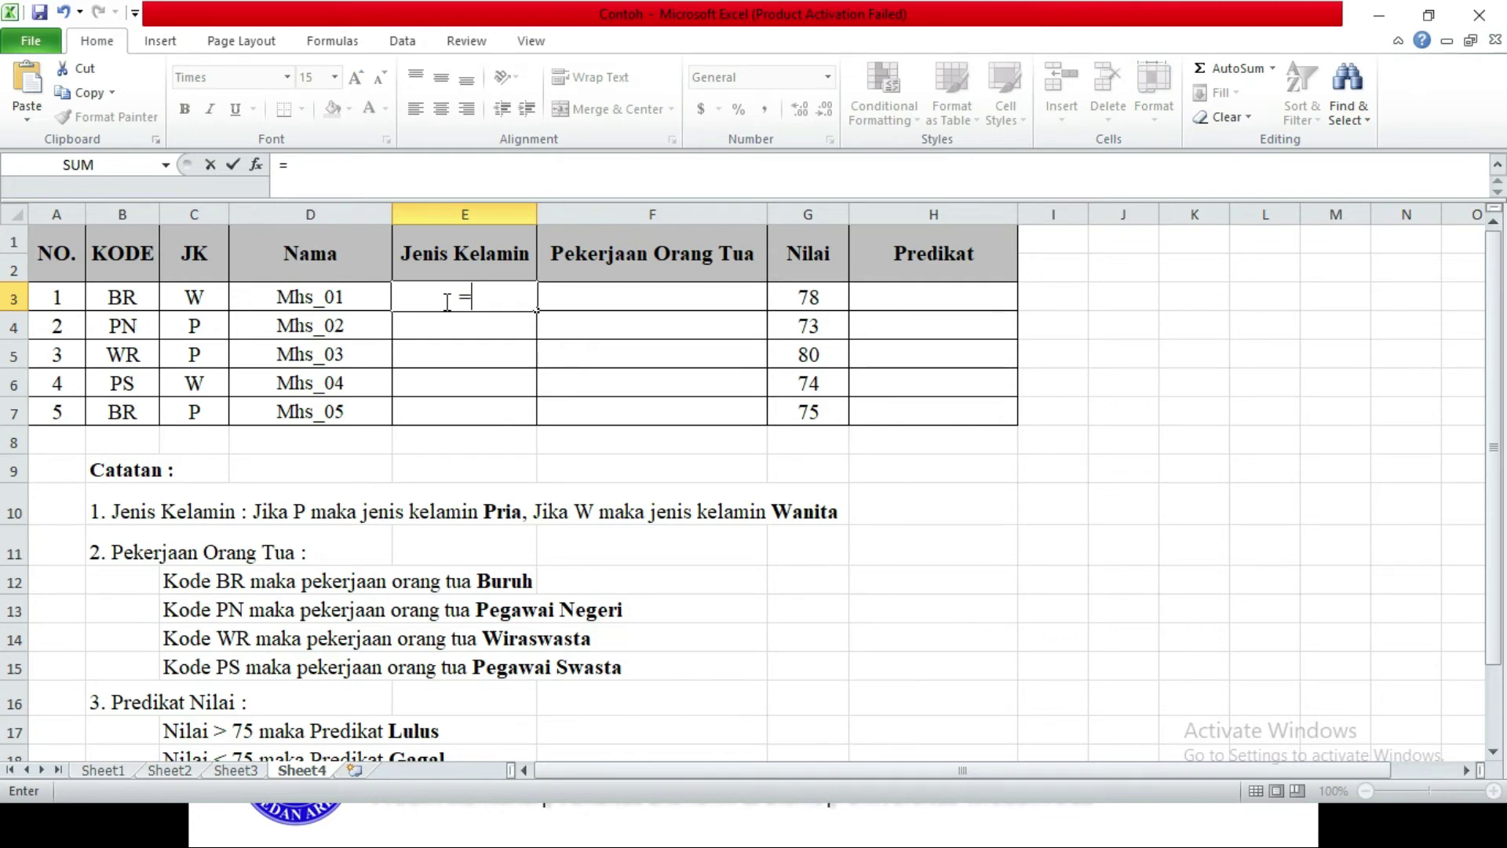
text(IF)
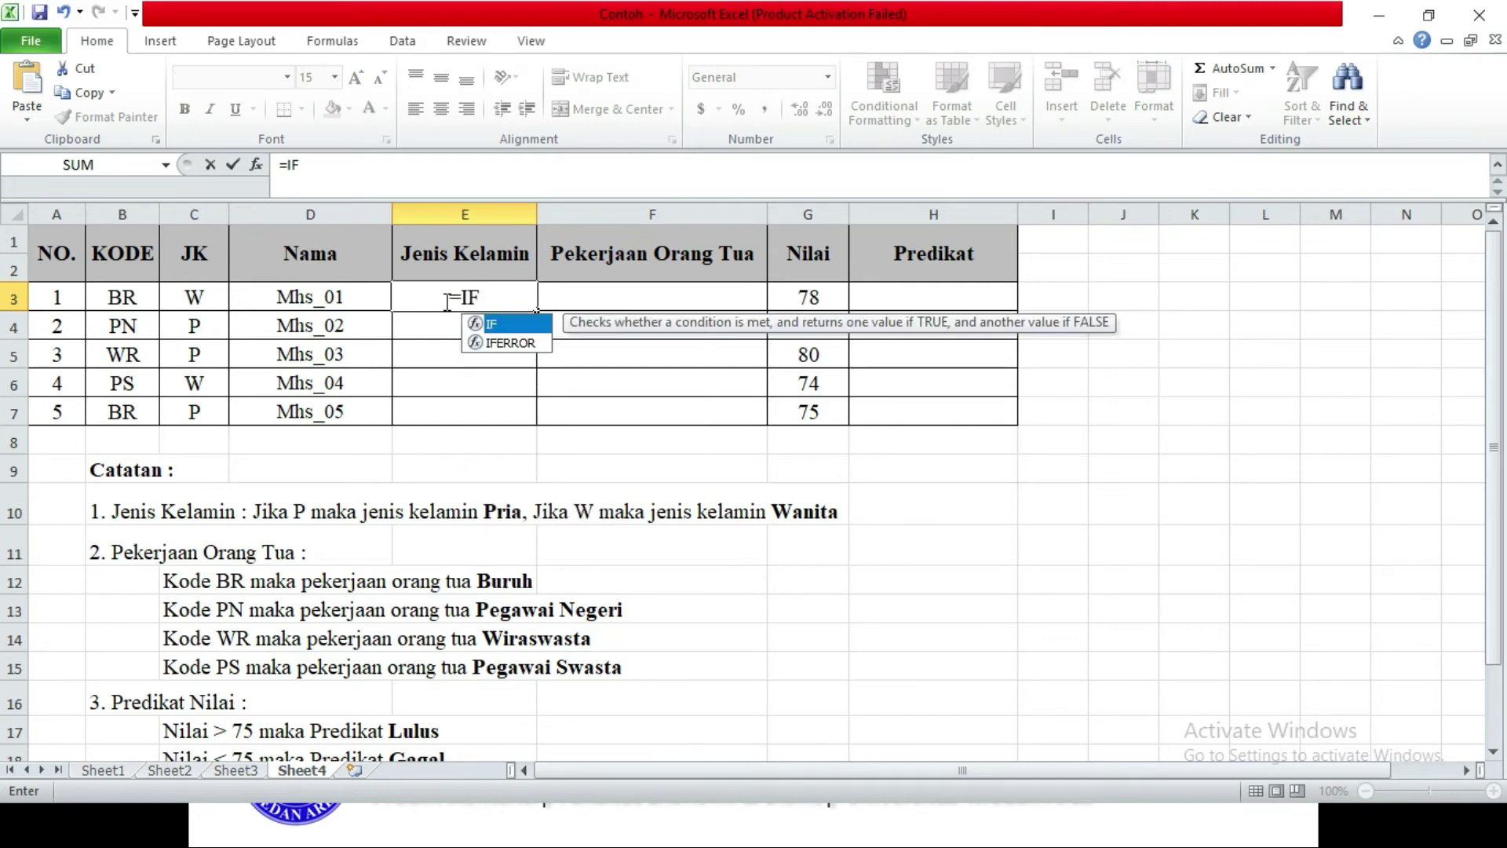
text(()
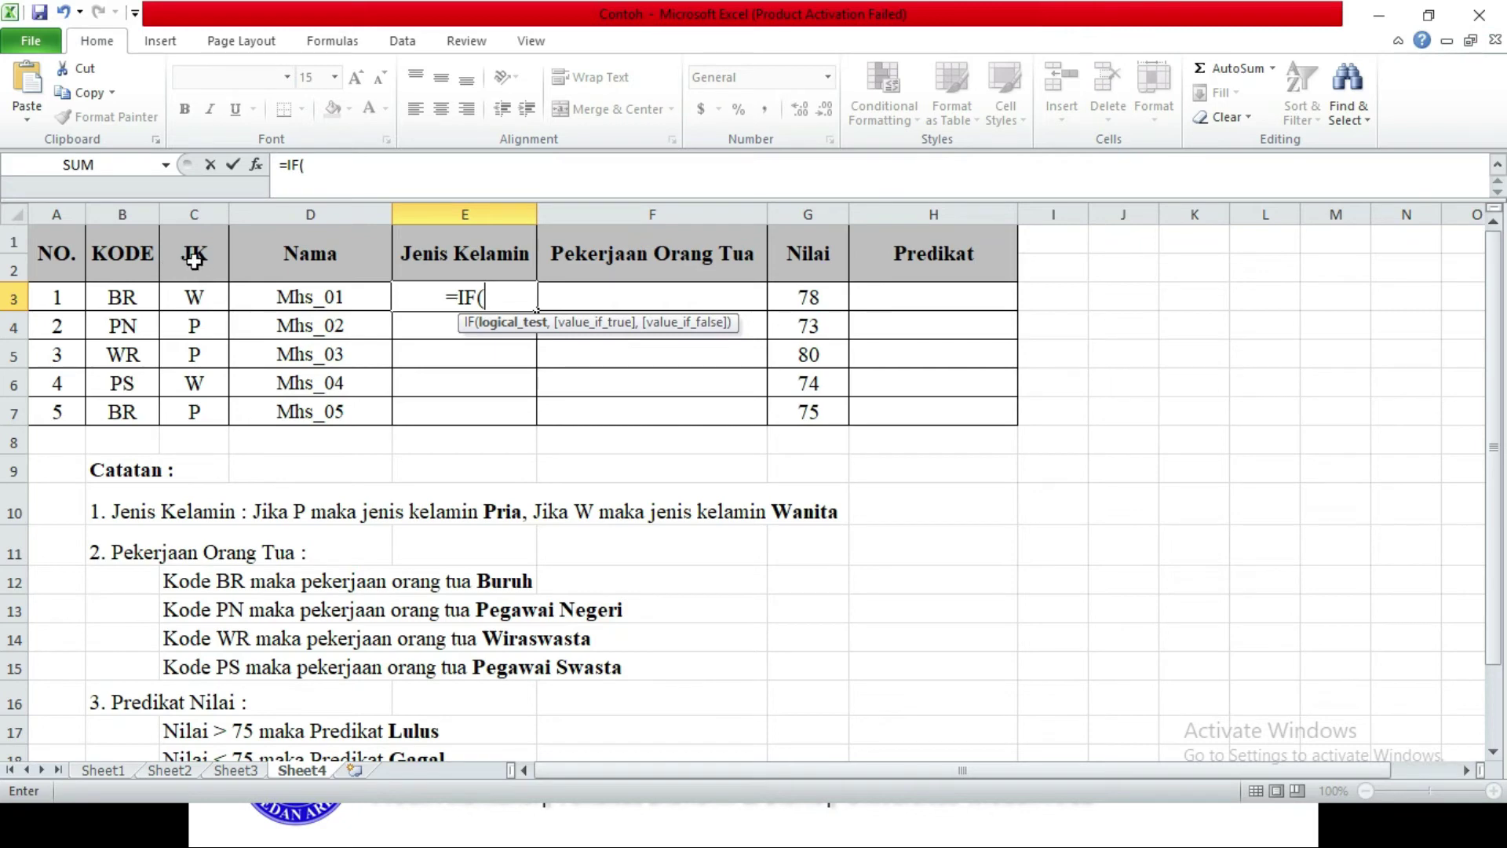
click(200, 298)
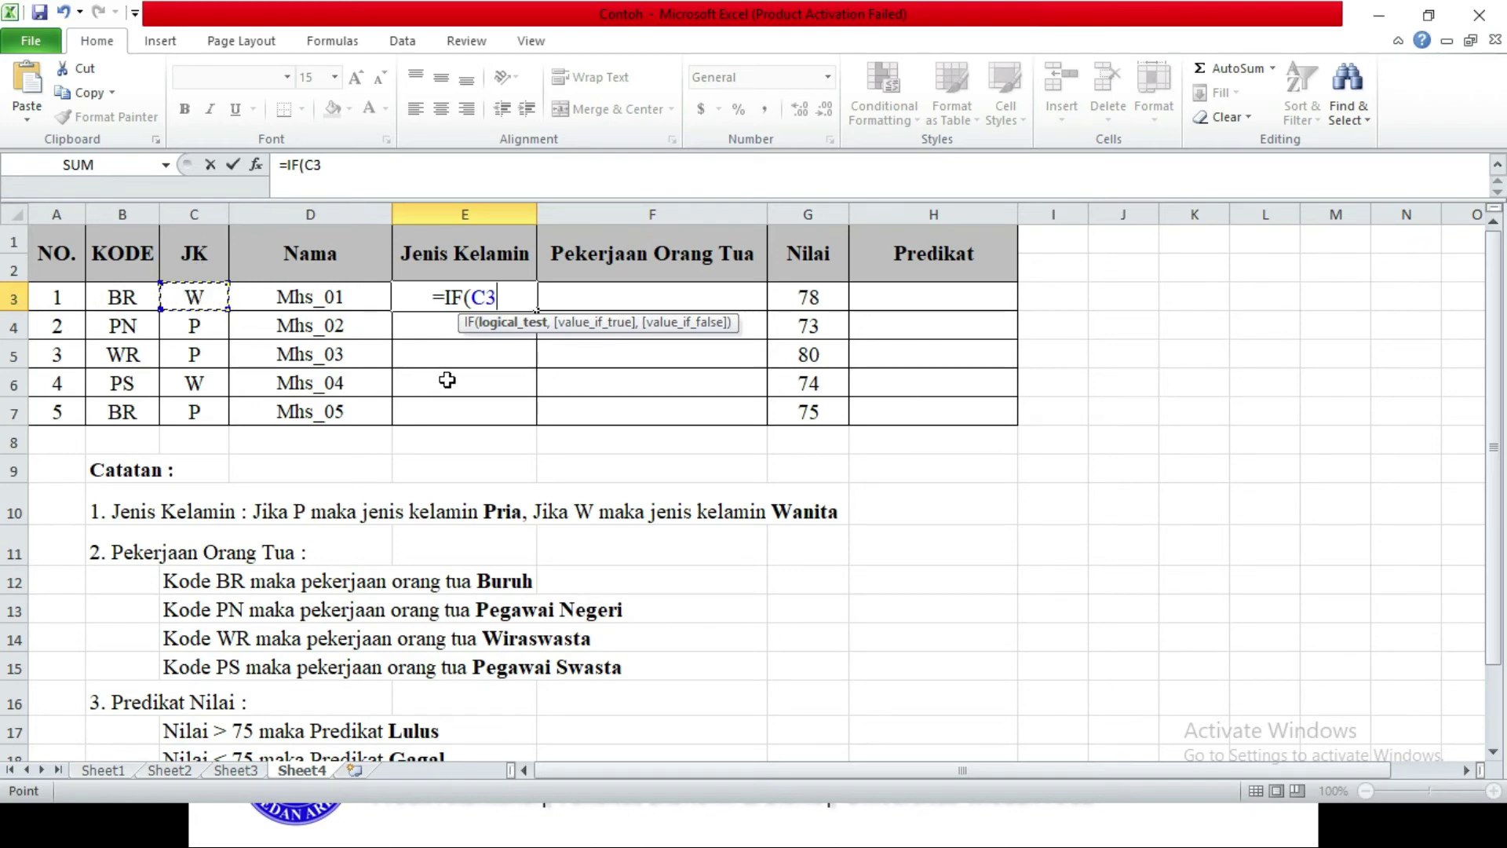
text(=)
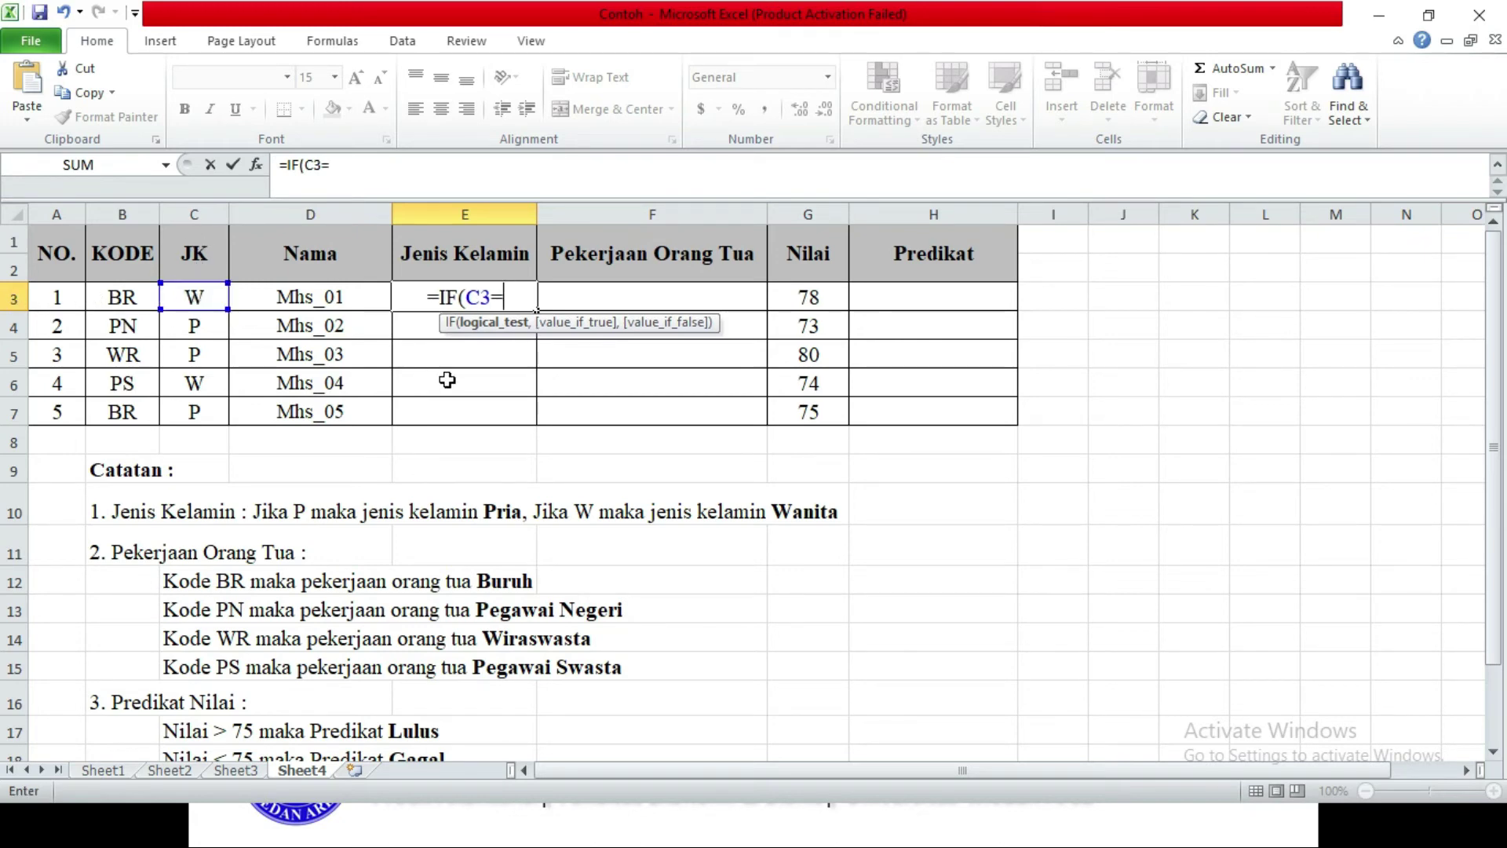
text(")
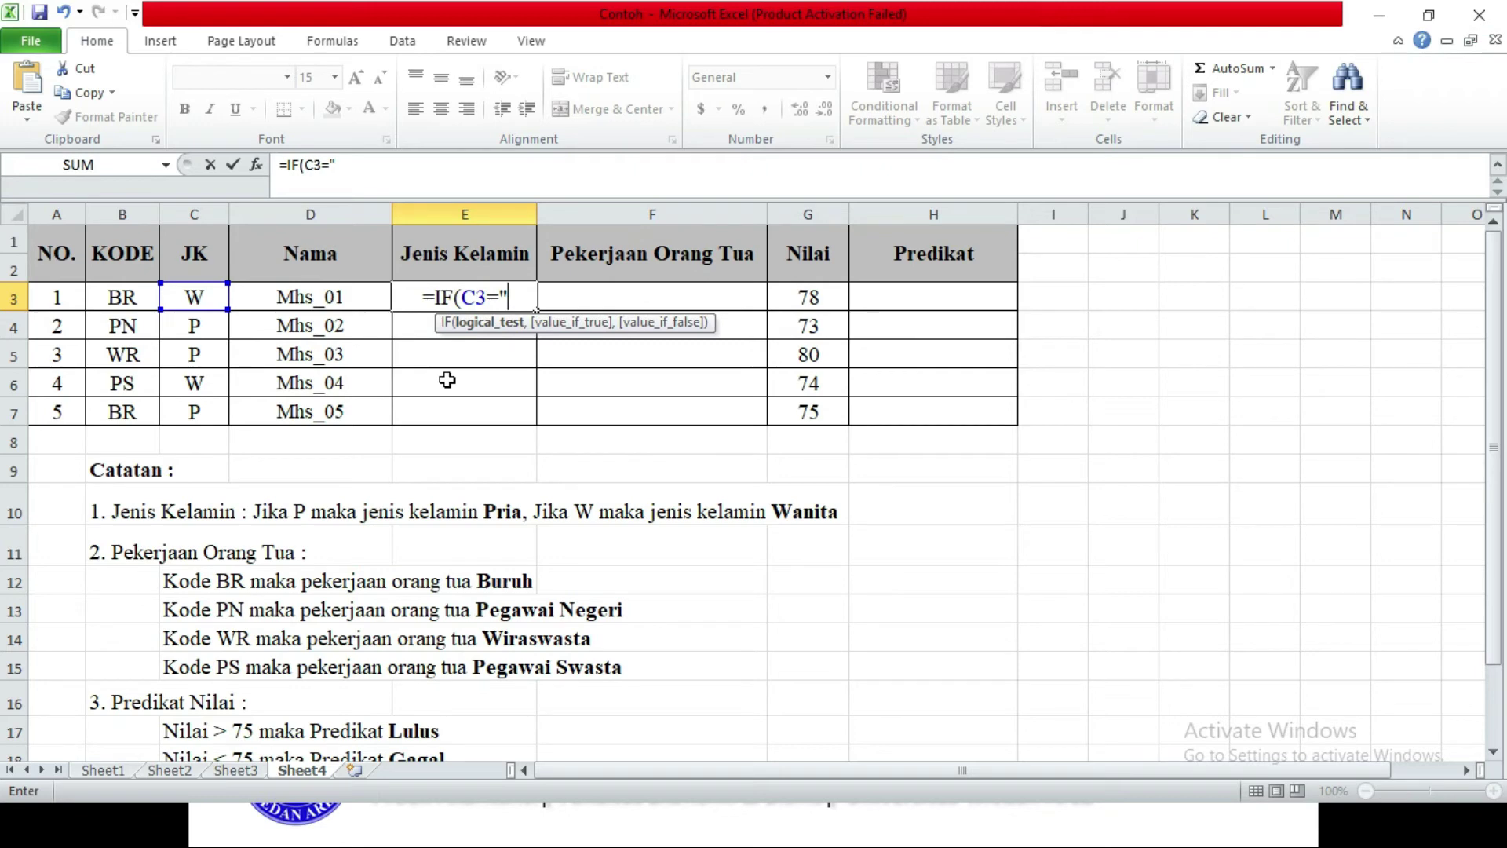
text(P)
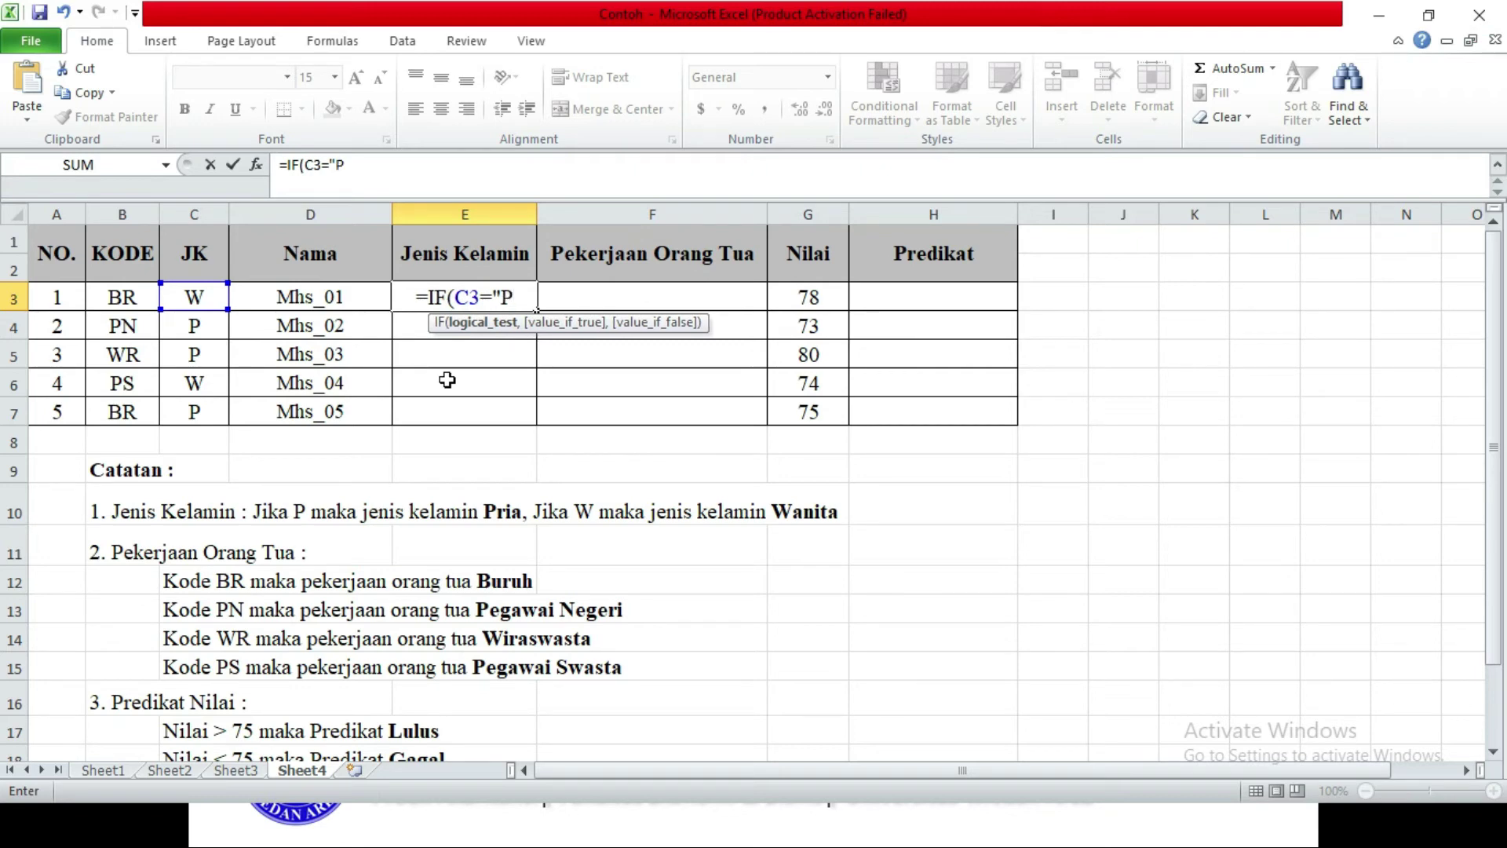
text(",)
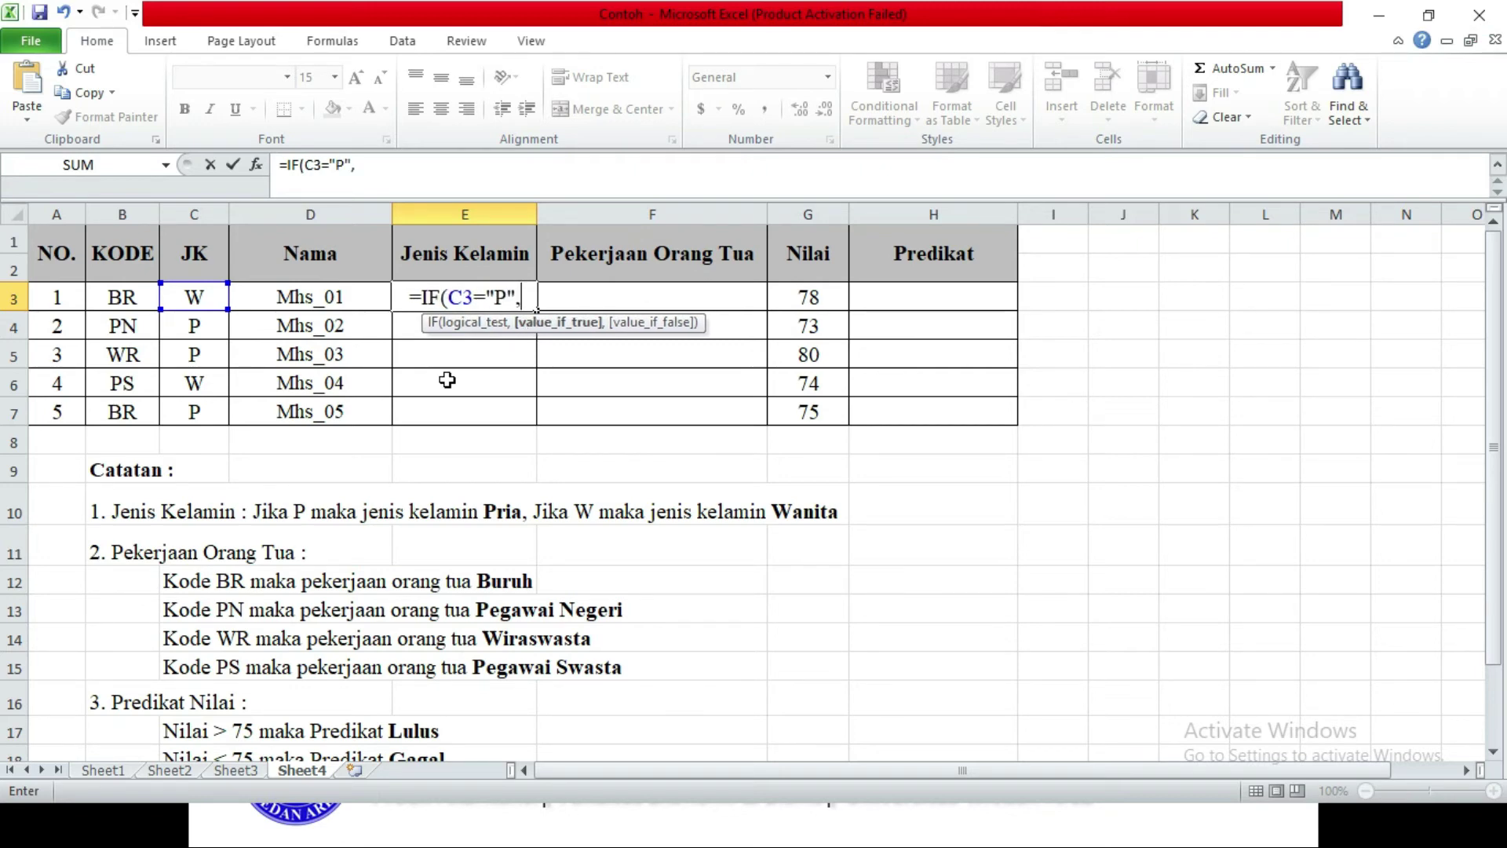
Step: Complete the E3 formula with "PRIA" as the true result and "WANITA" as the false result, and commit it
text(")
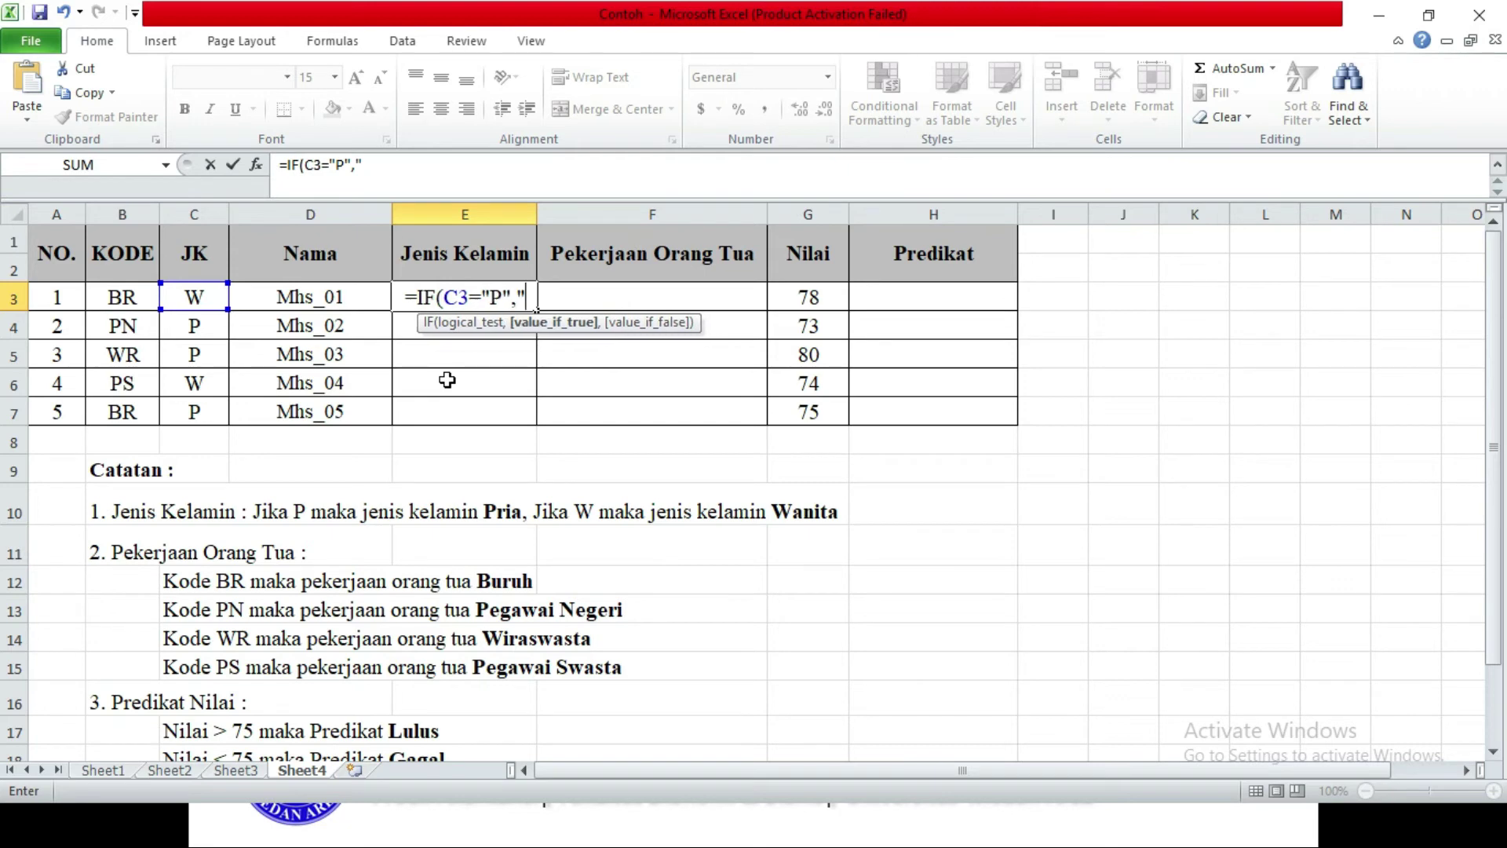
text(p)
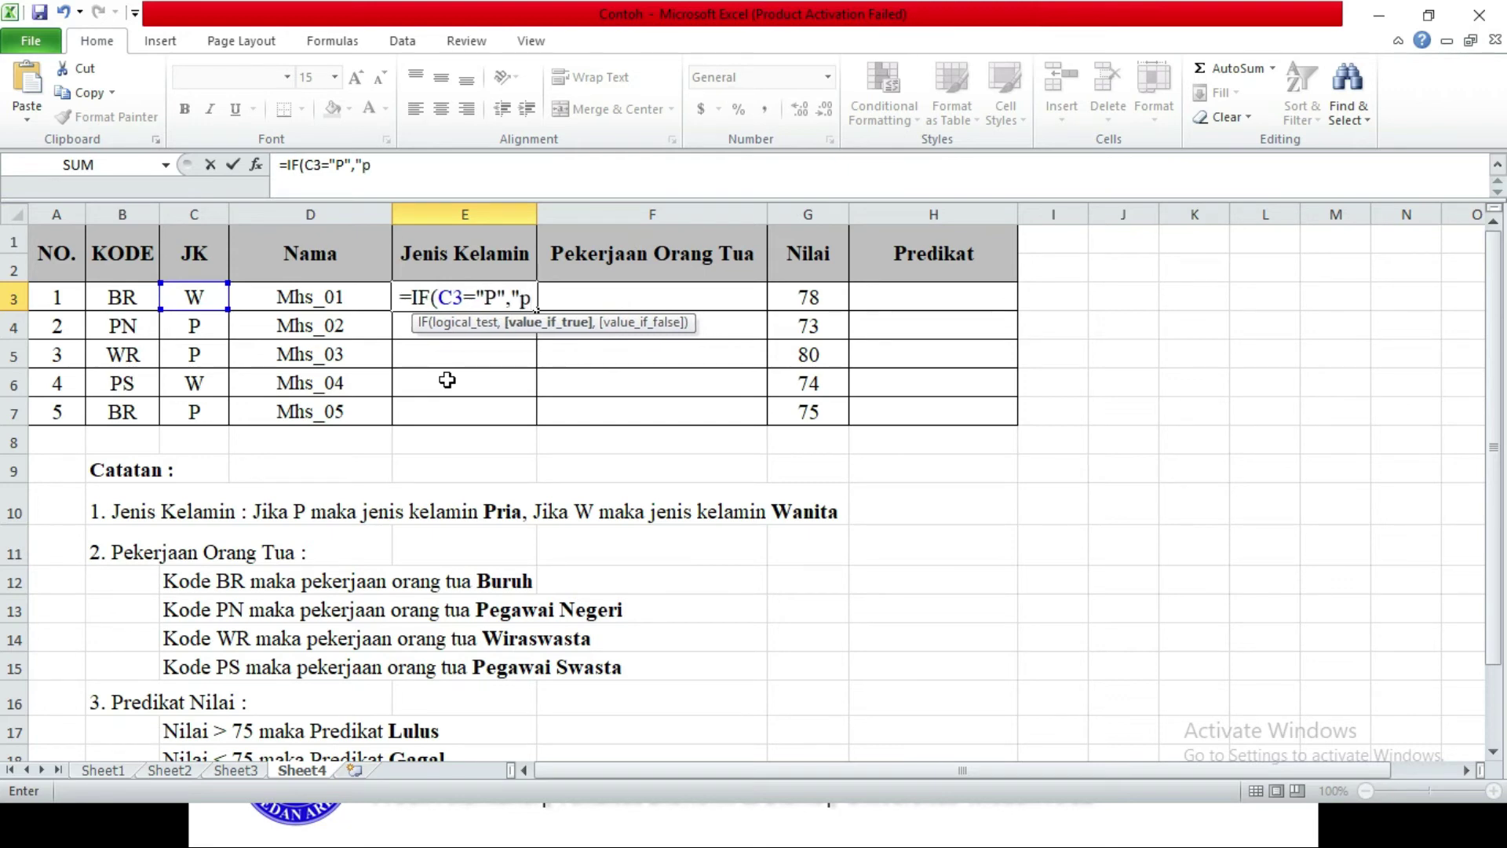
key(BackSpace)
text(PRIA)
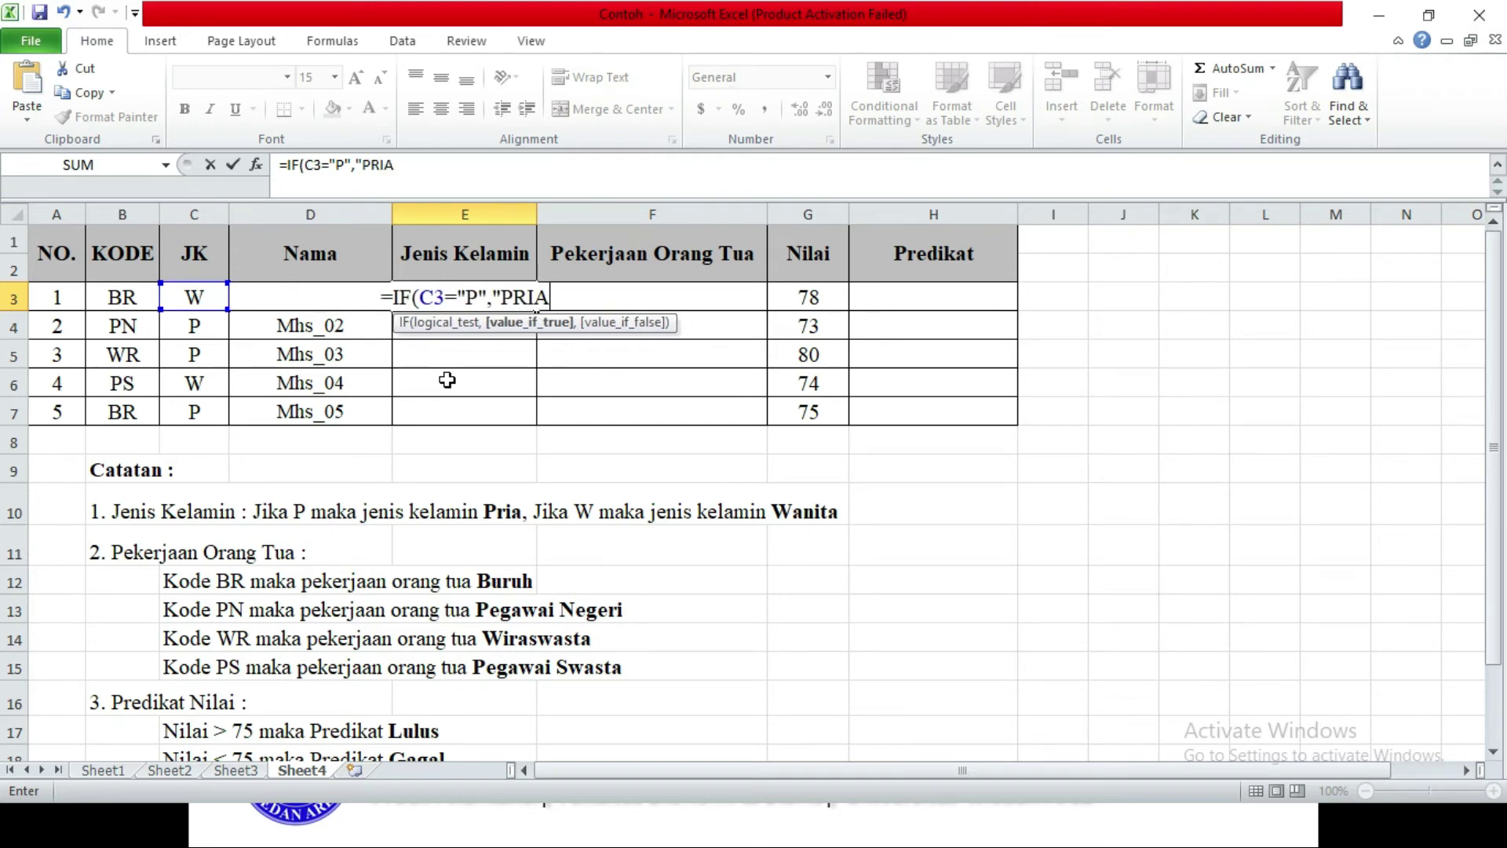
text(")
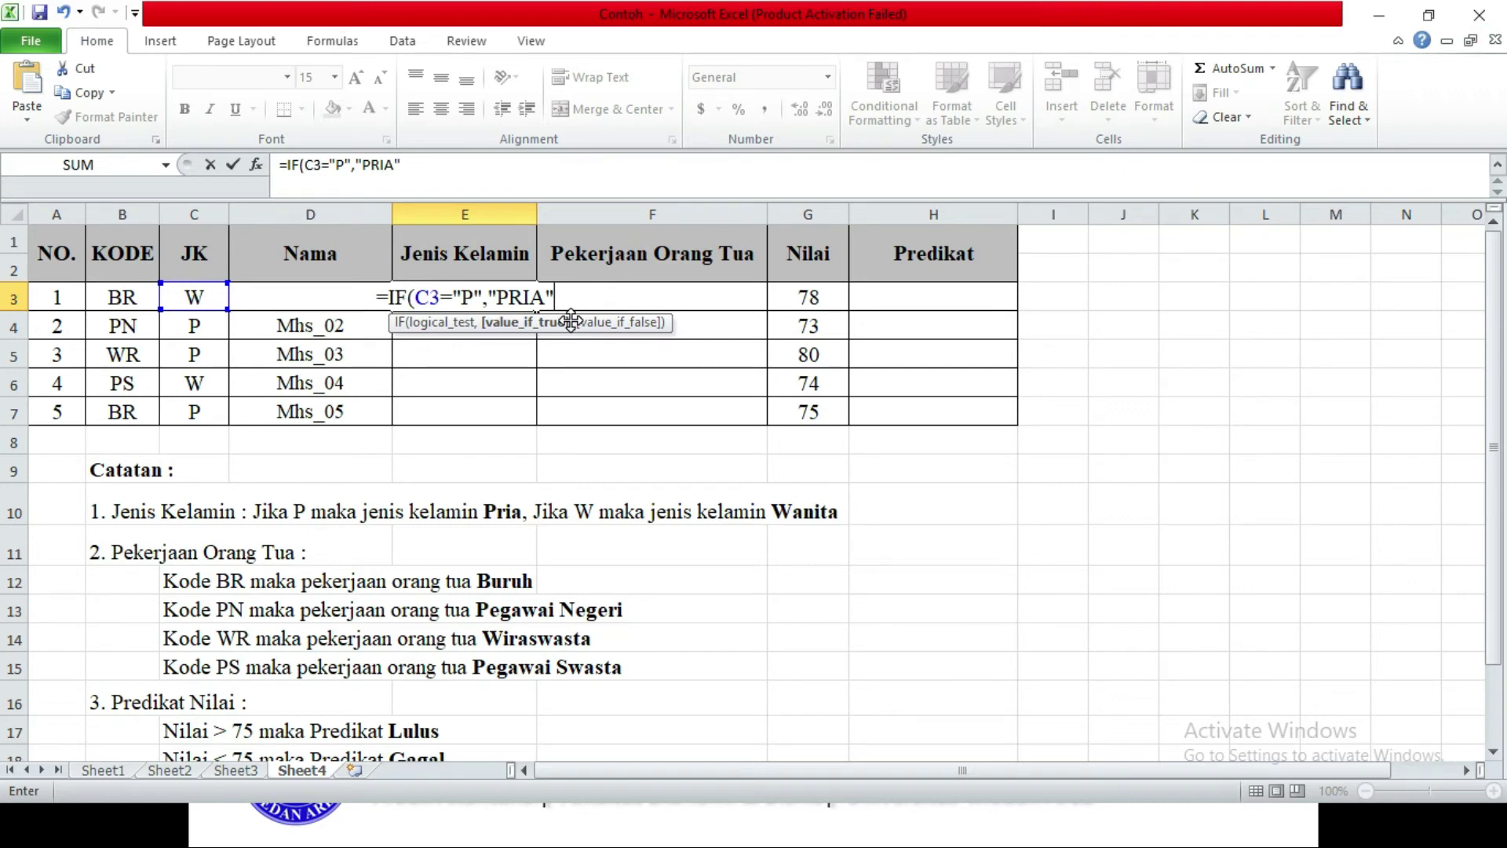
text(,)
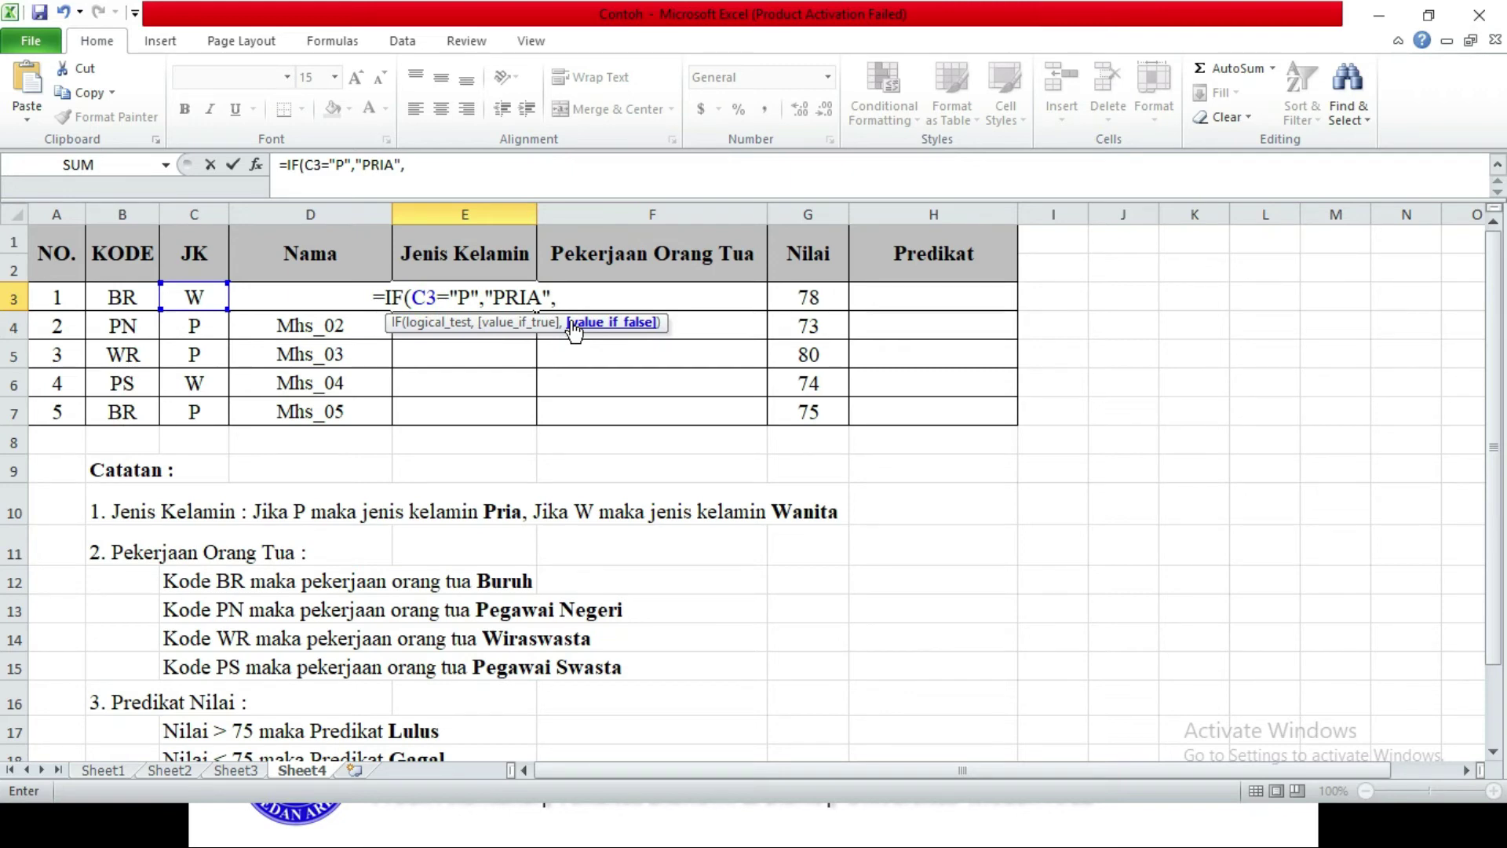
text("WANITA)
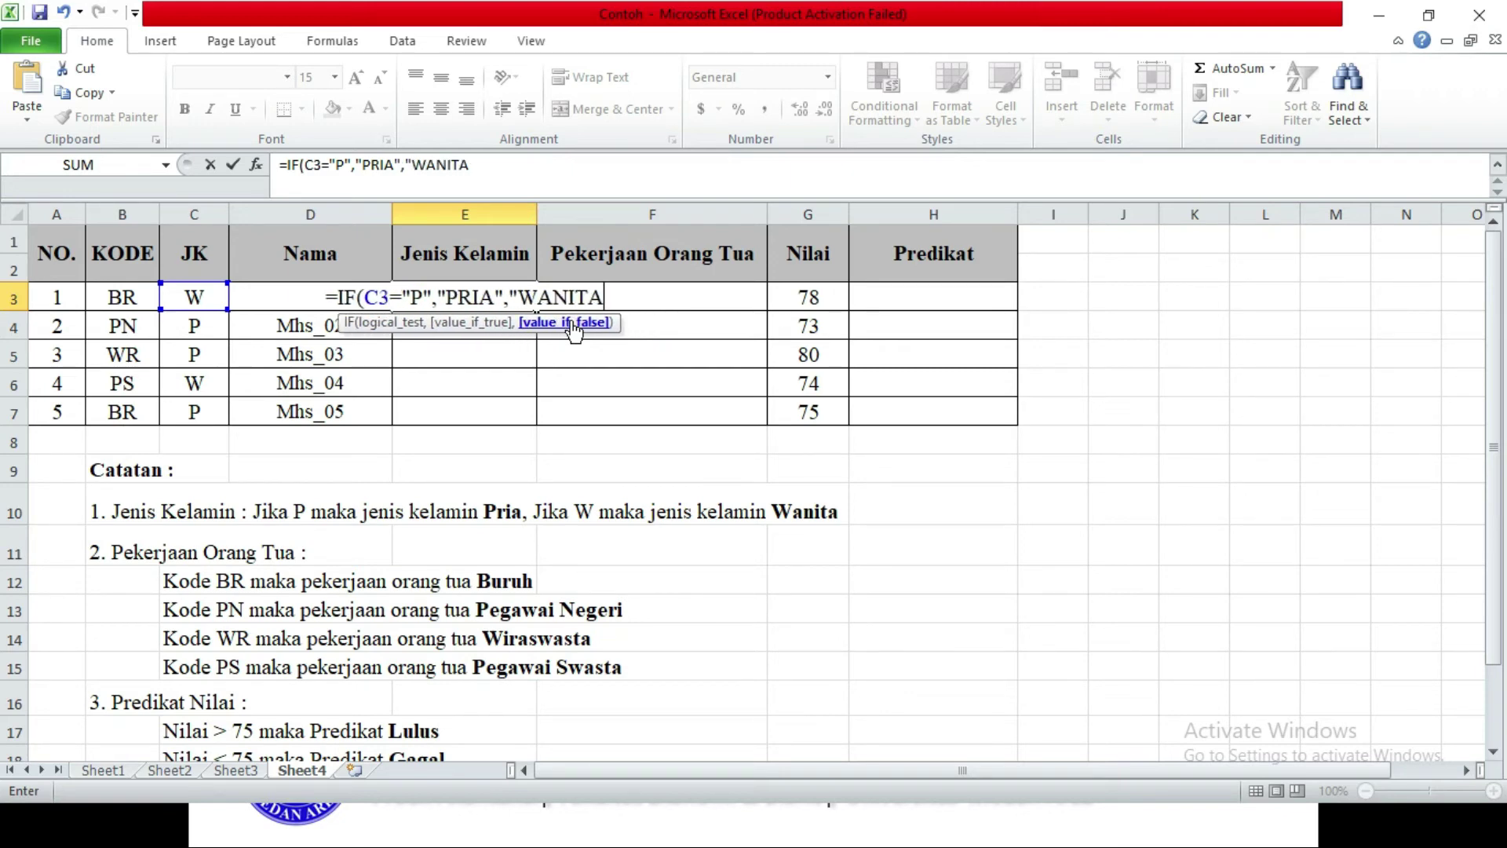
text(")
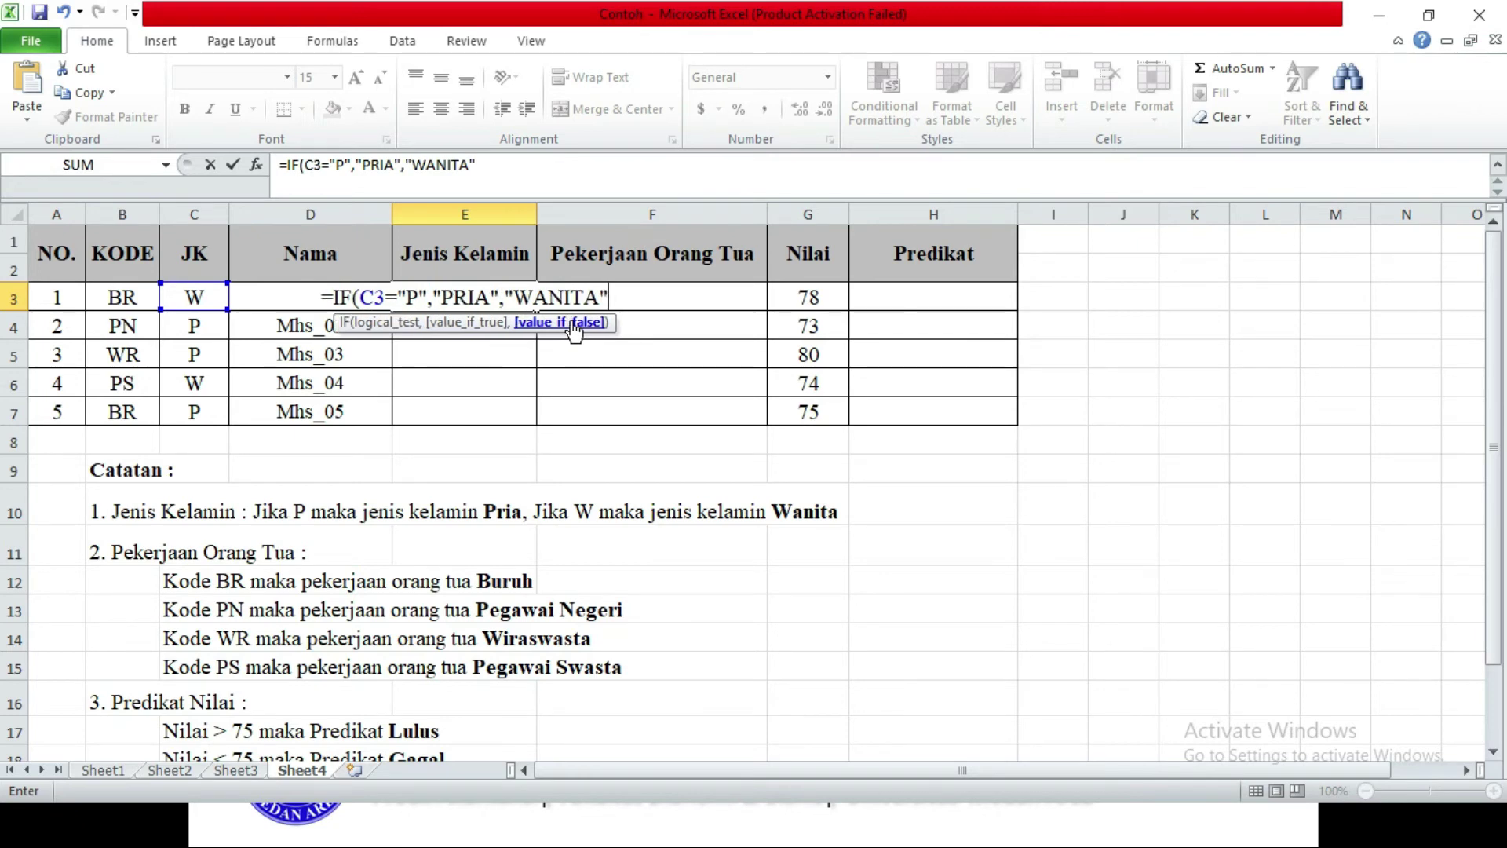
text())
key(Return)
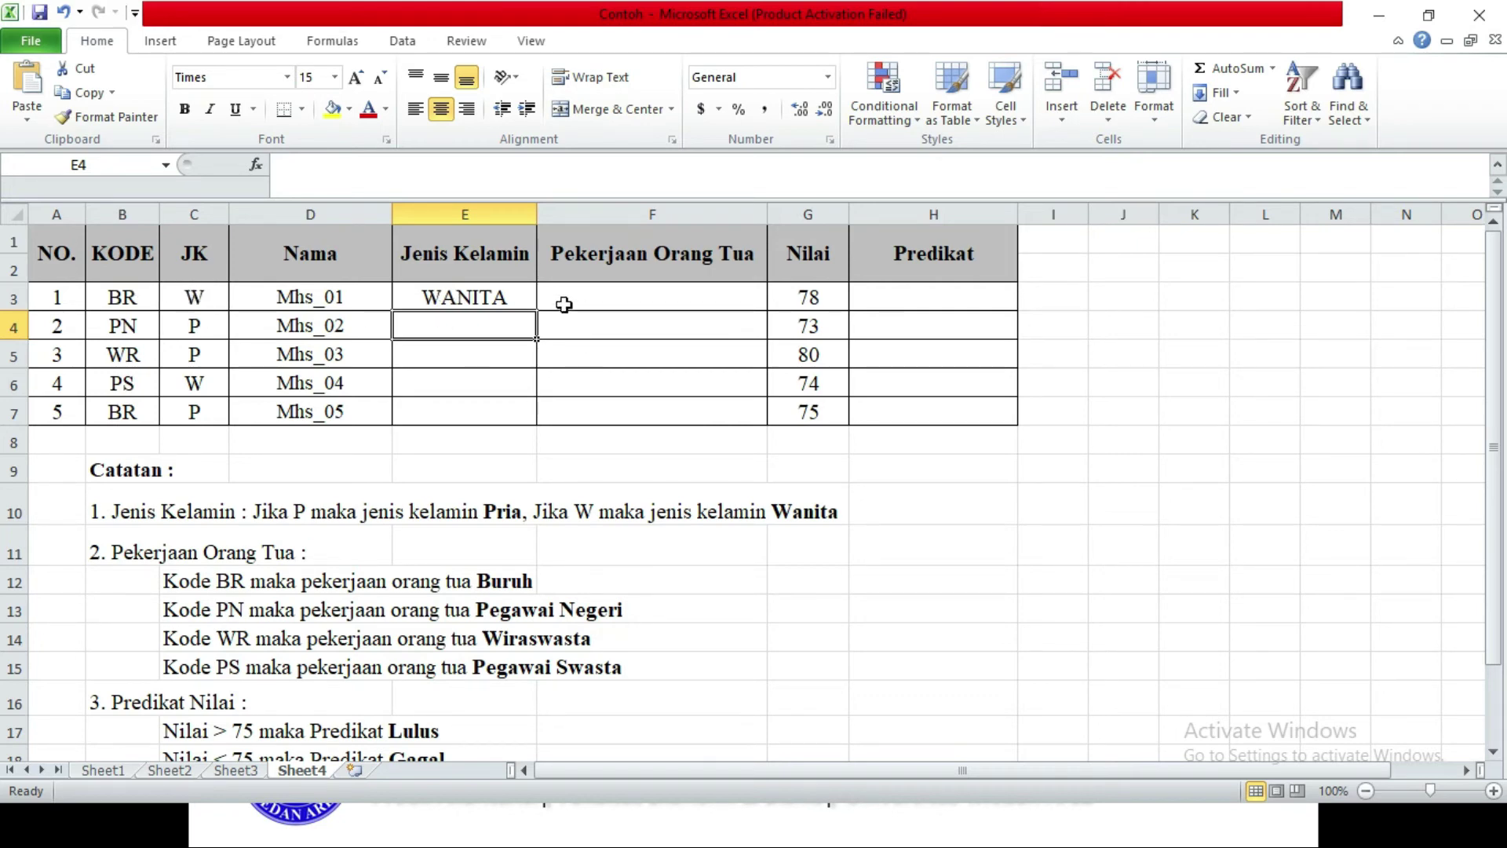
Step: Fill the Jenis Kelamin formula from E3 down through E7 and check it against the student rows
click(478, 293)
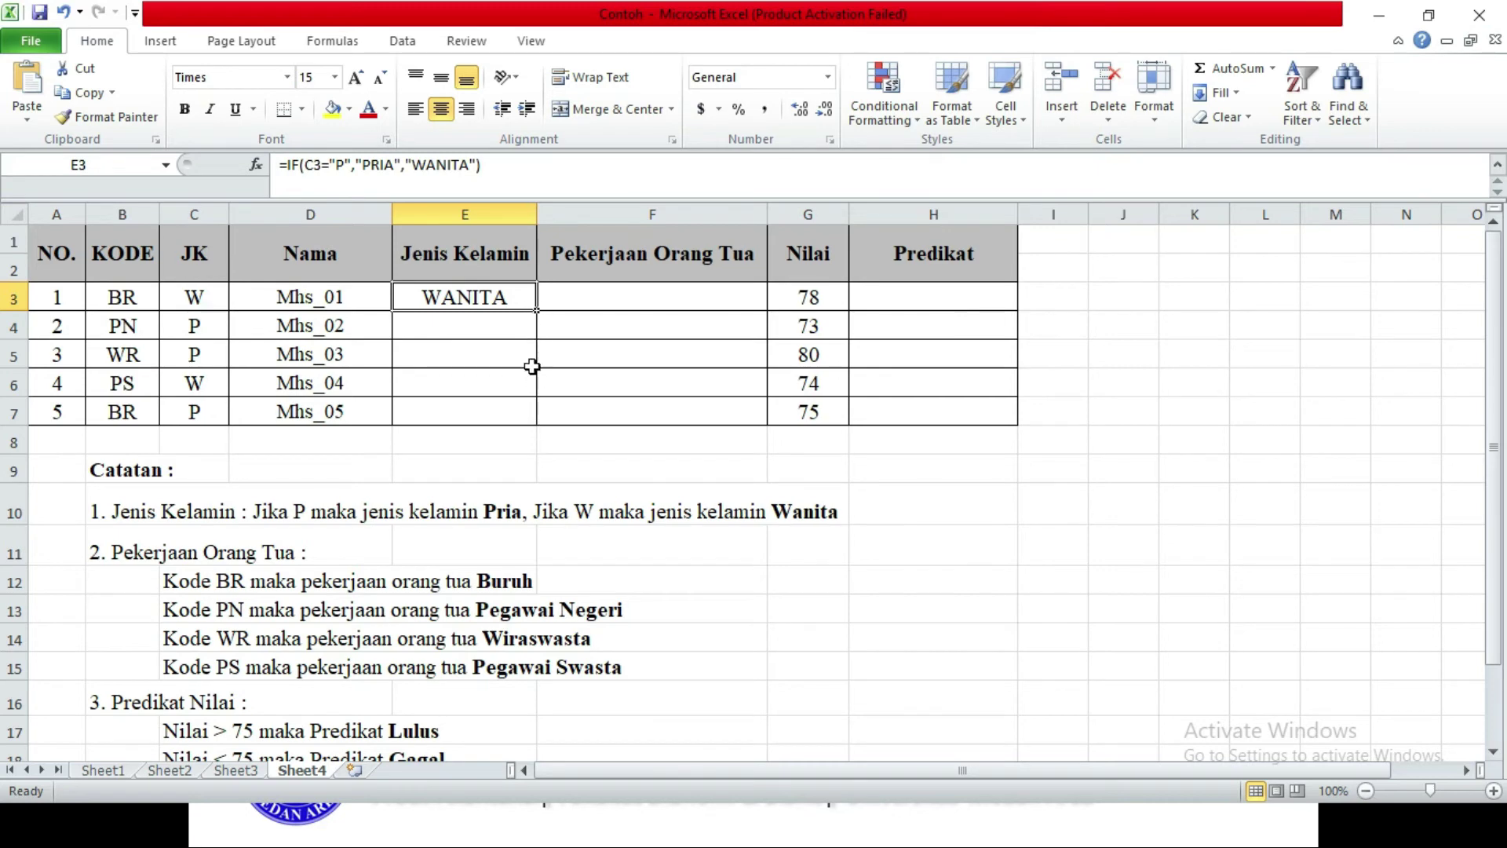
drag(536, 312, 525, 415)
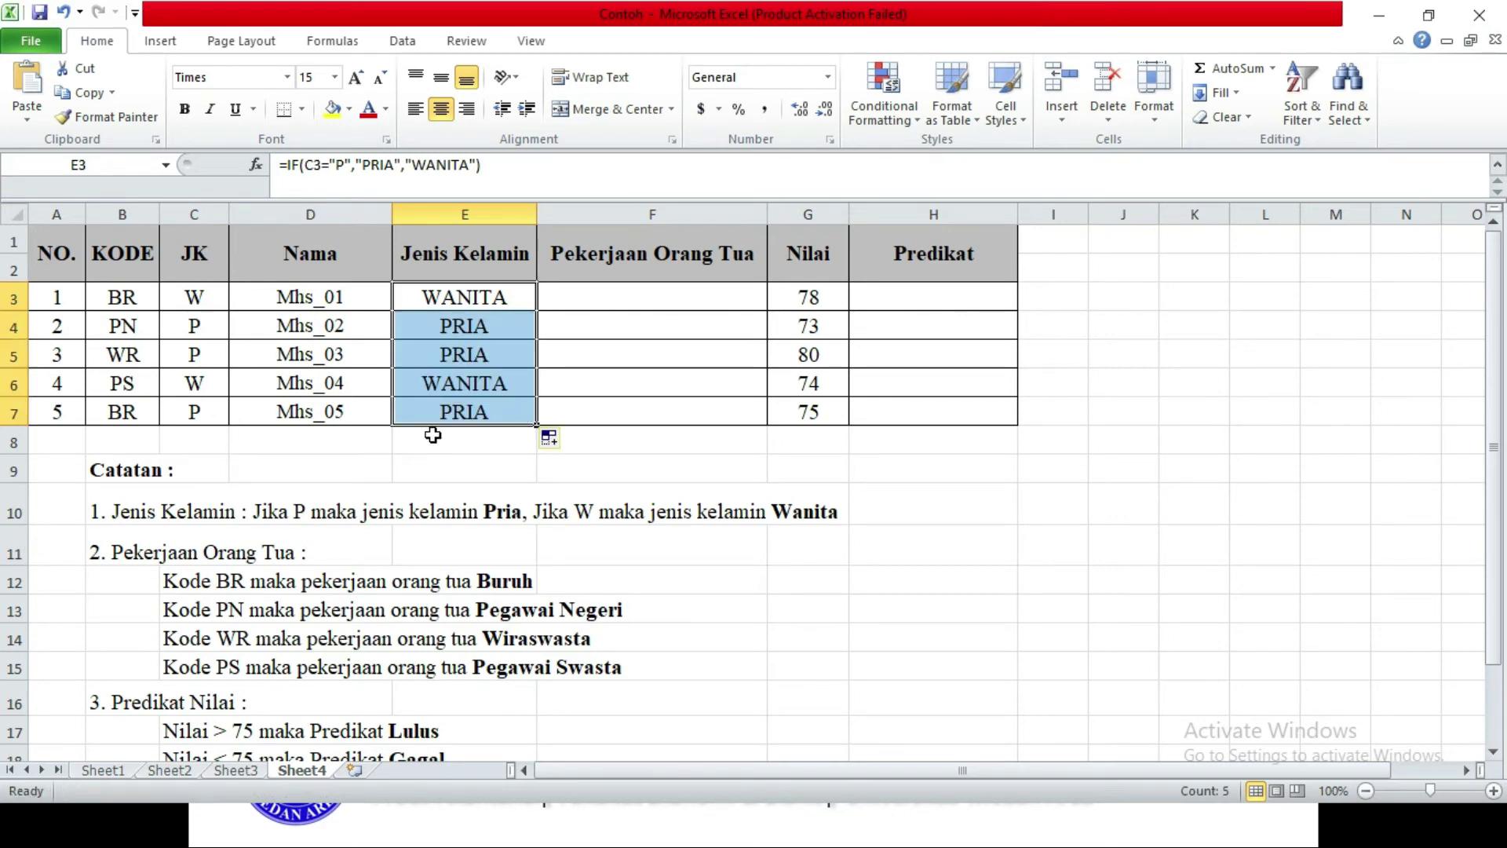
click(334, 409)
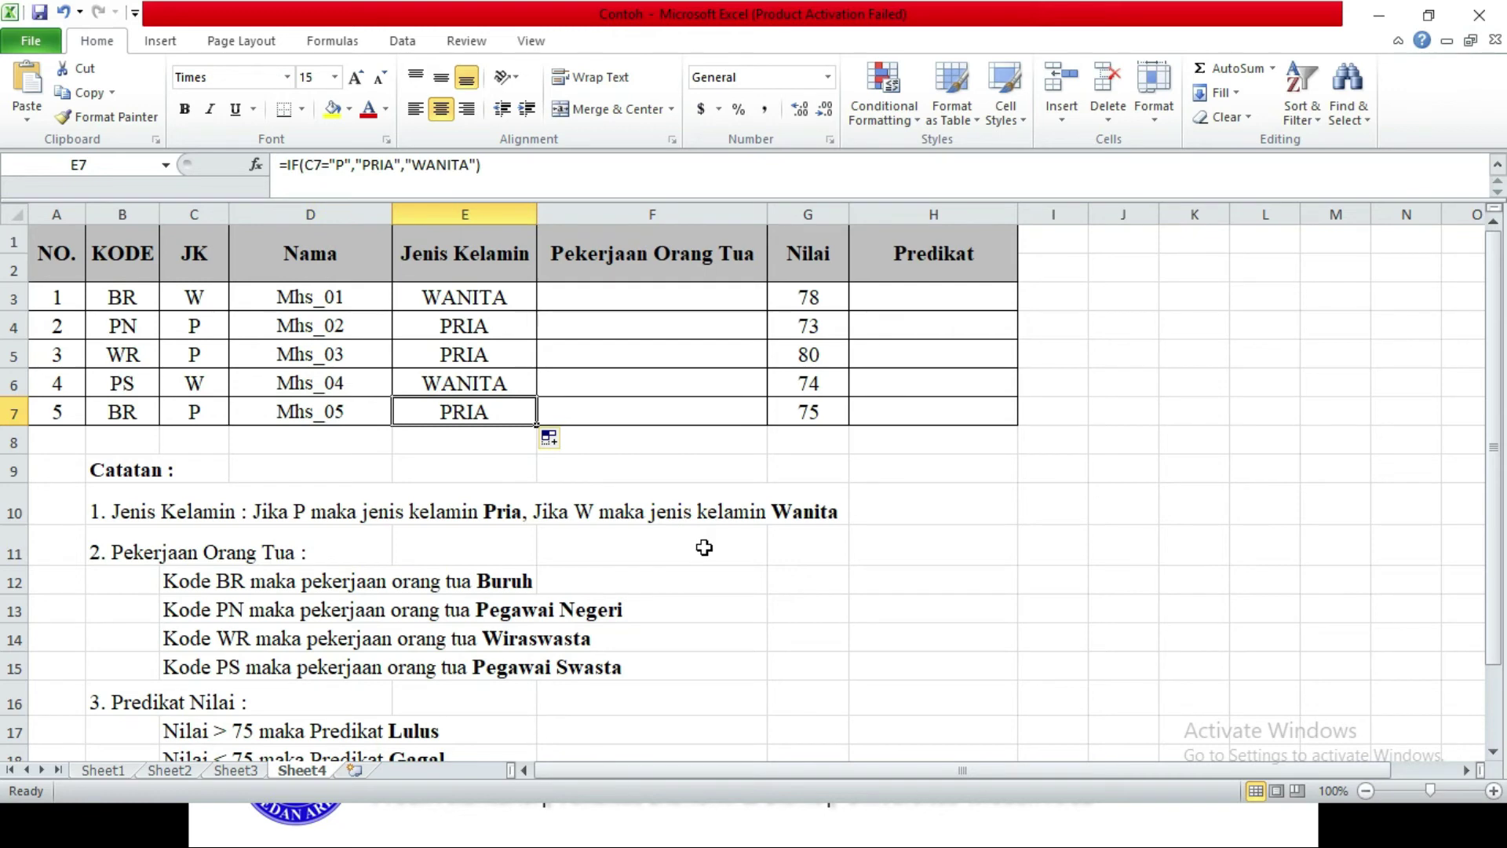
Step: Begin an IF formula in F3 whose logical test checks whether the KODE cell B3 equals "BR"
click(620, 303)
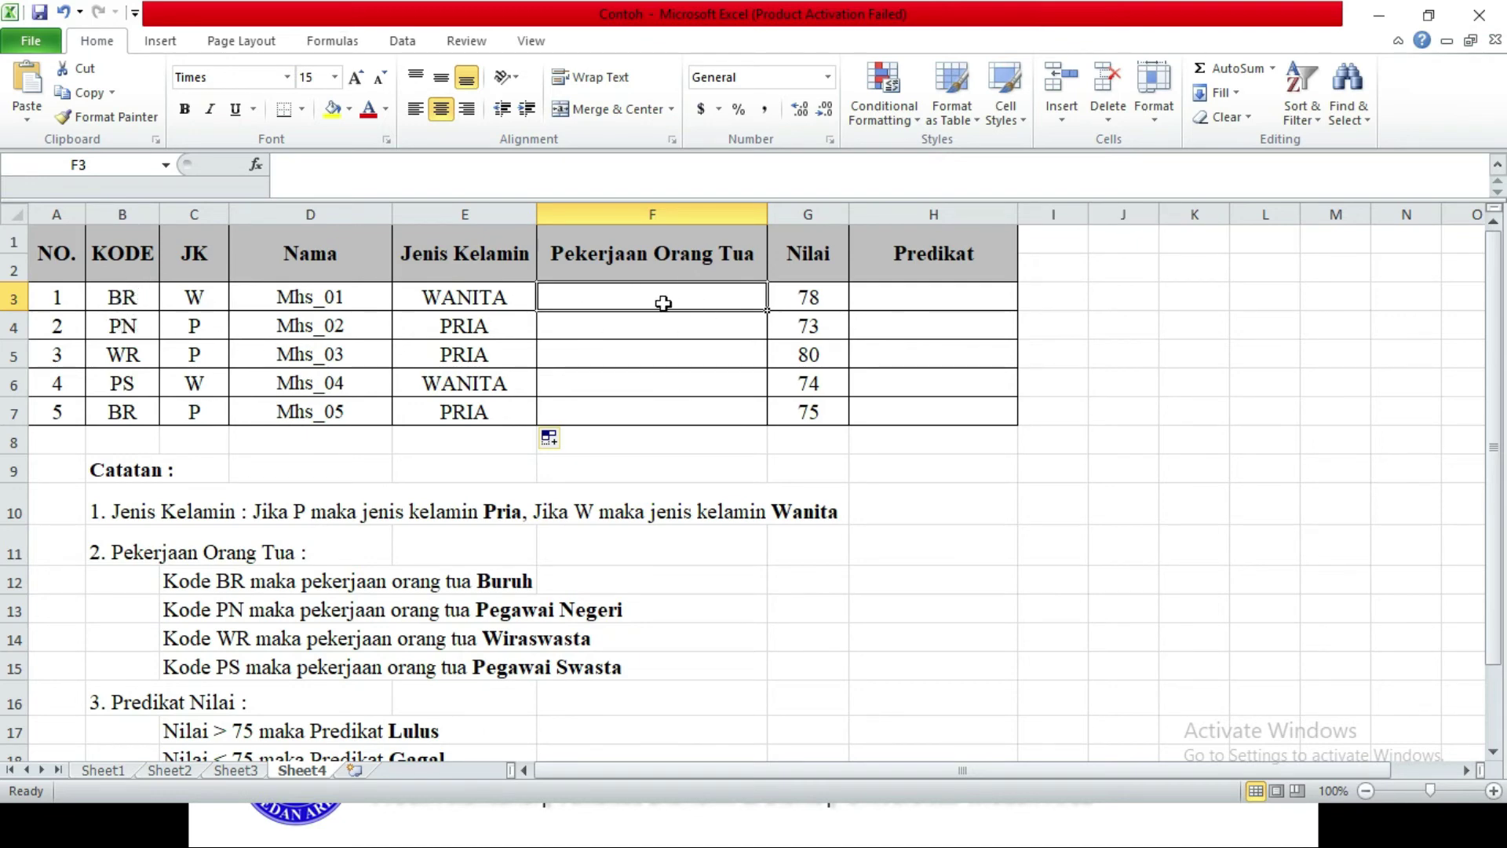
click(671, 331)
click(675, 301)
text(=)
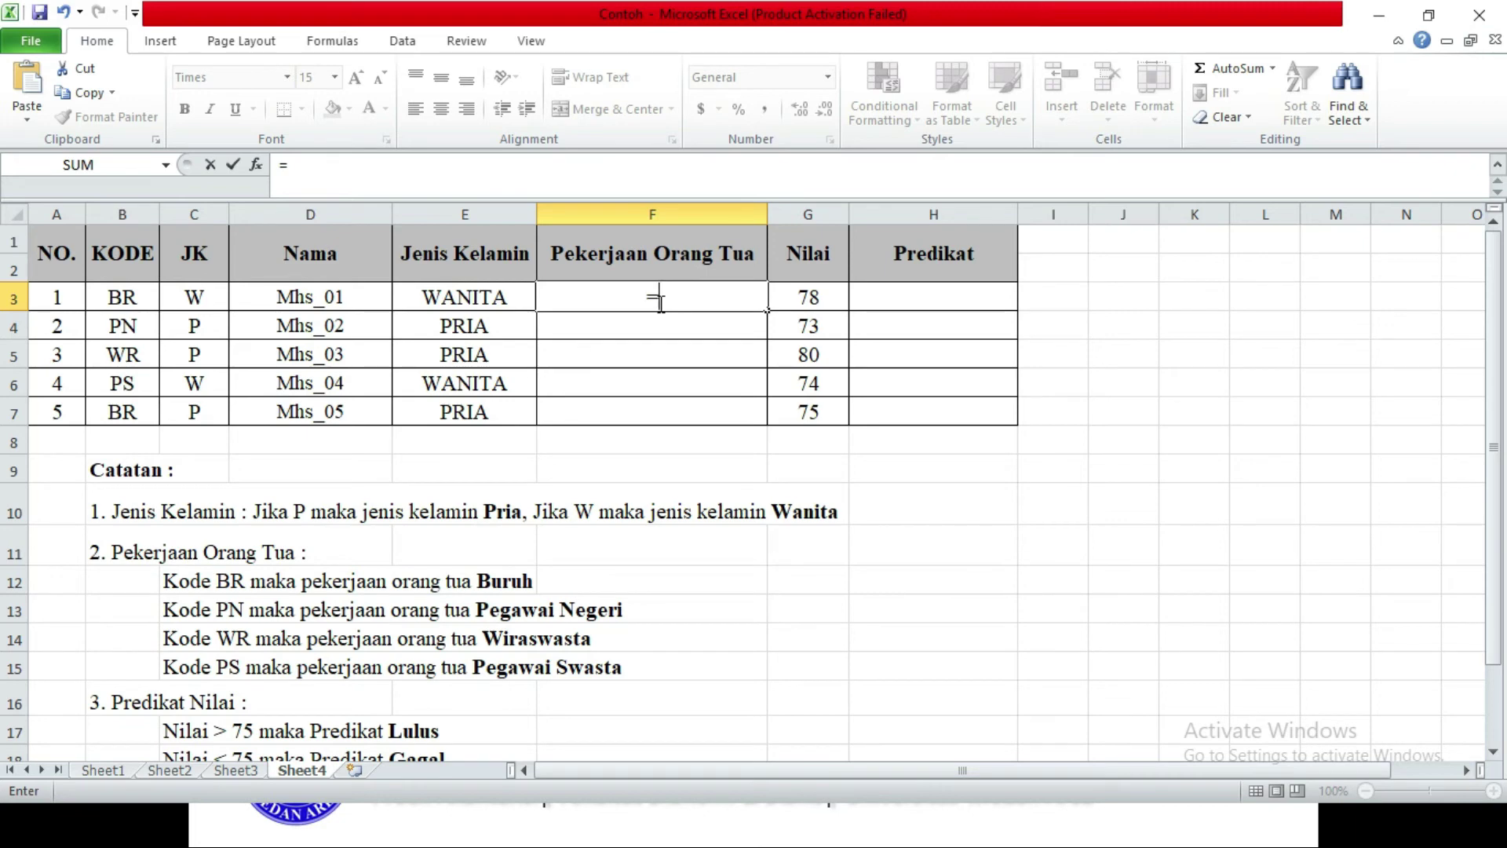
text(IF()
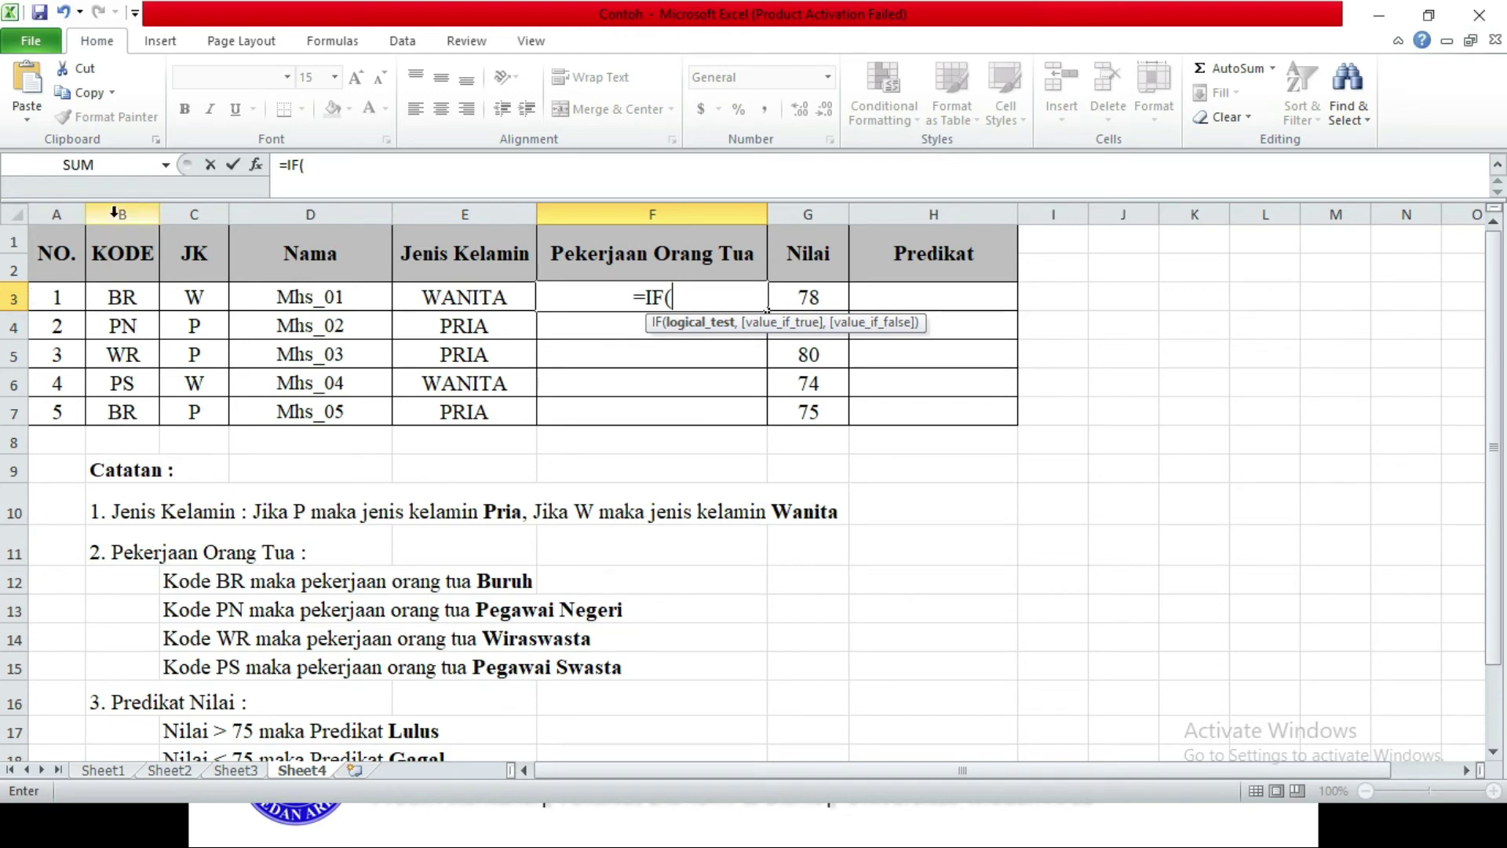
click(124, 302)
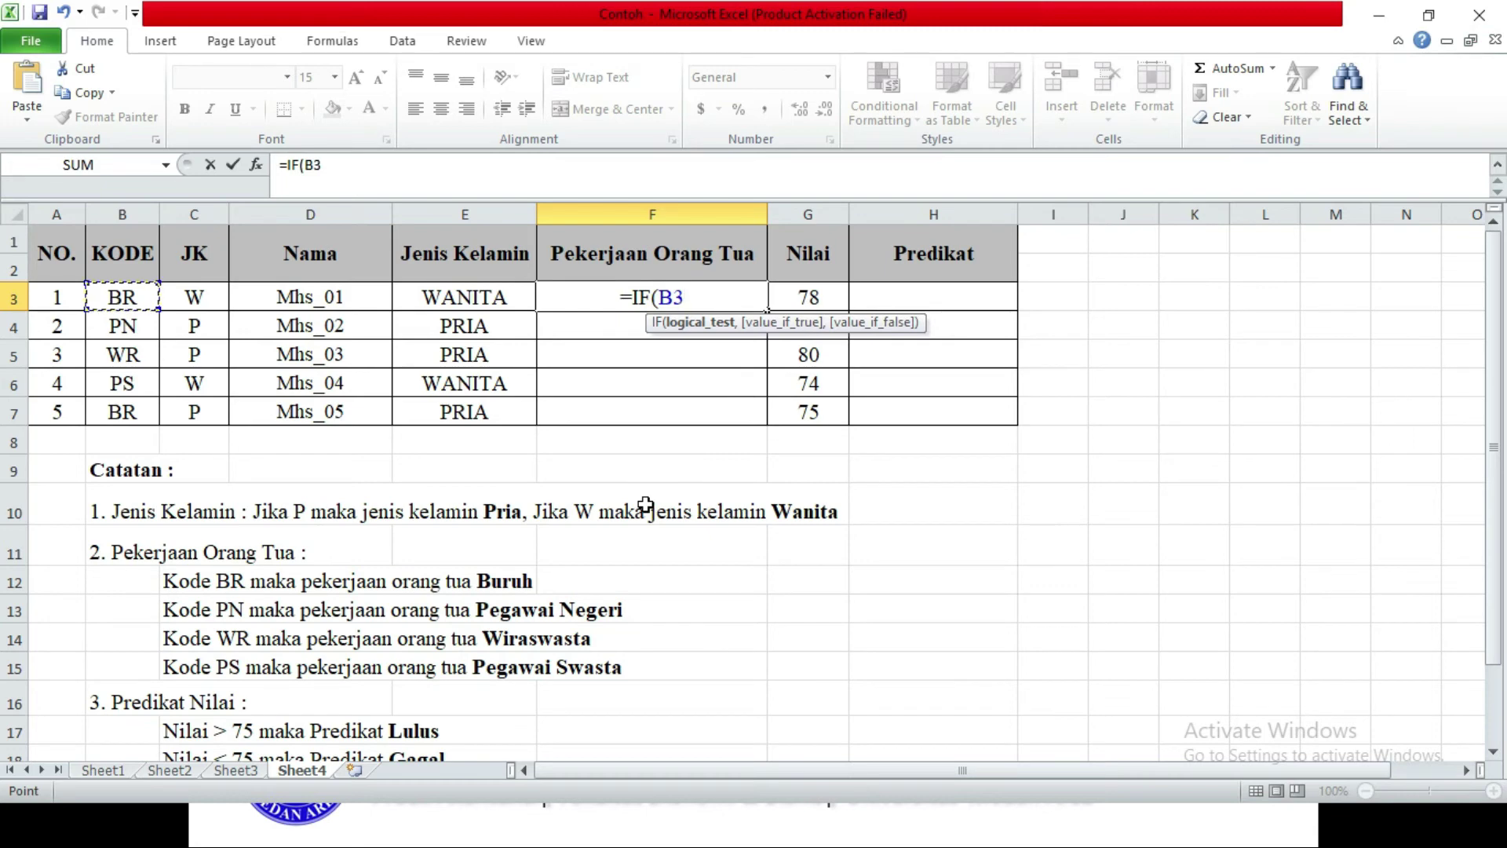
text(=)
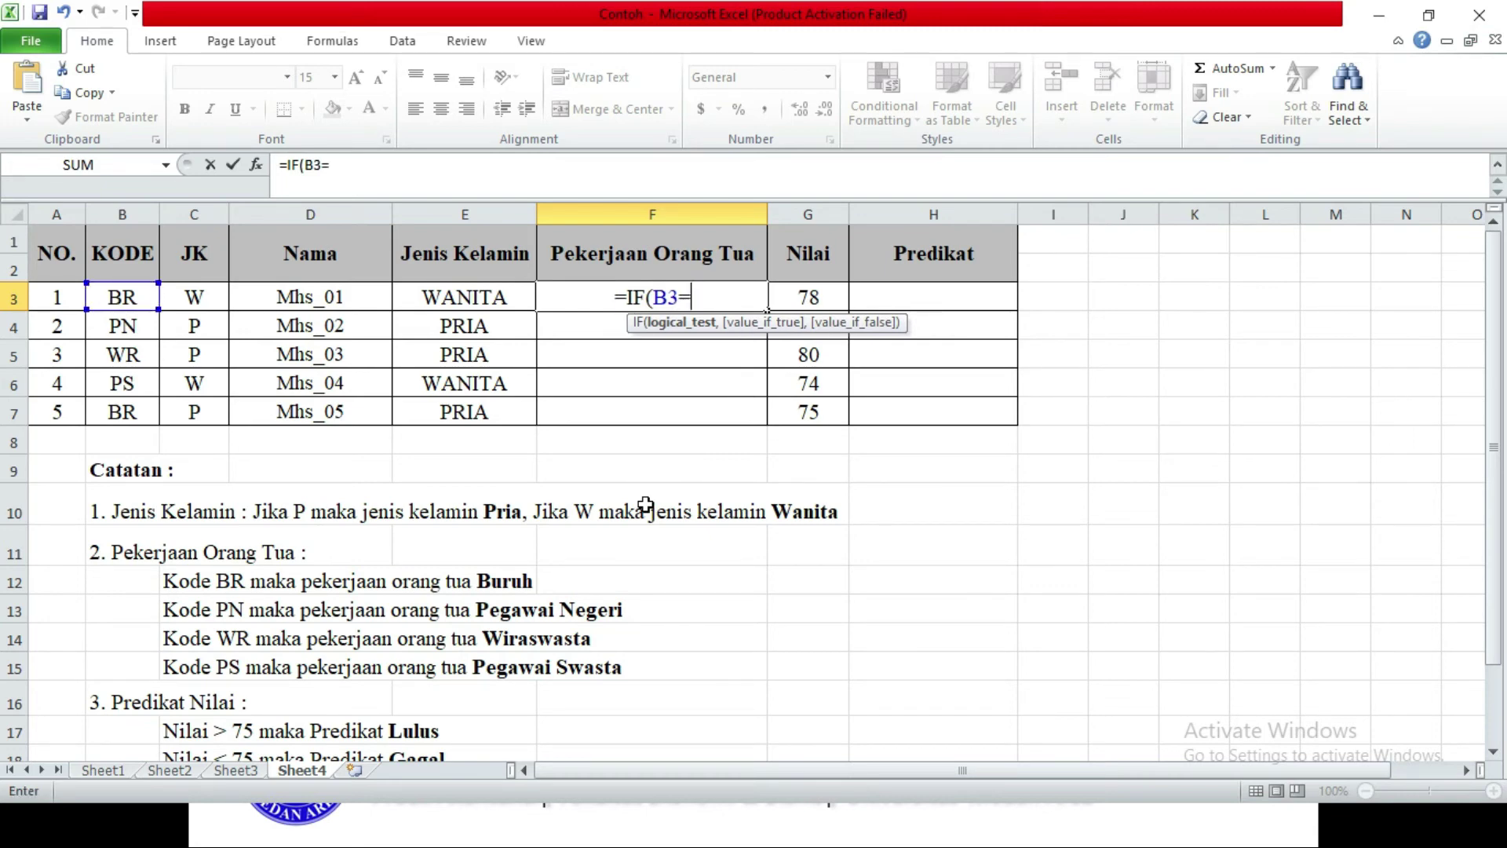
text(")
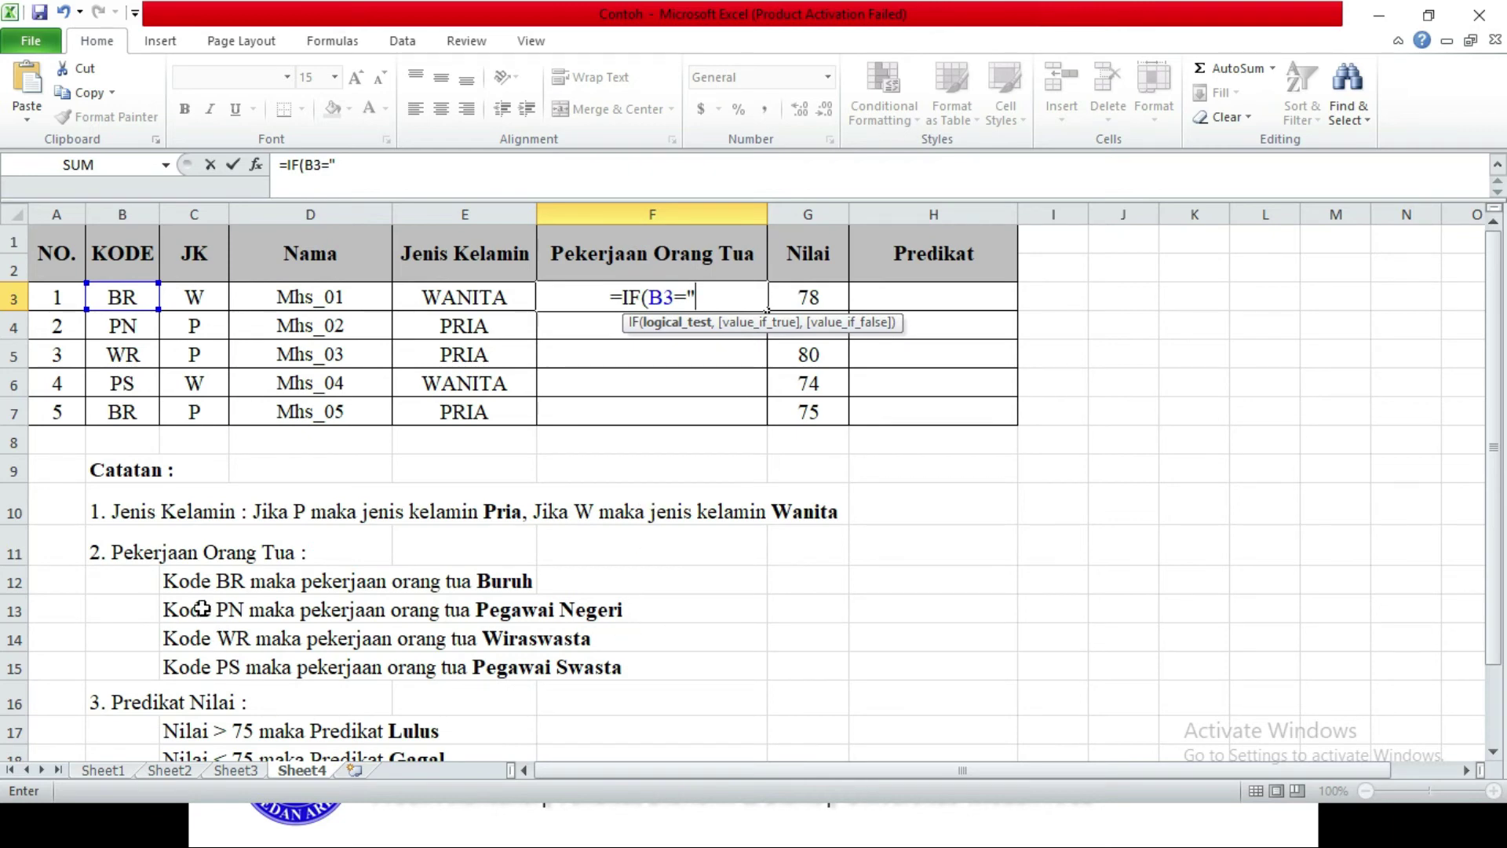
text(BR")
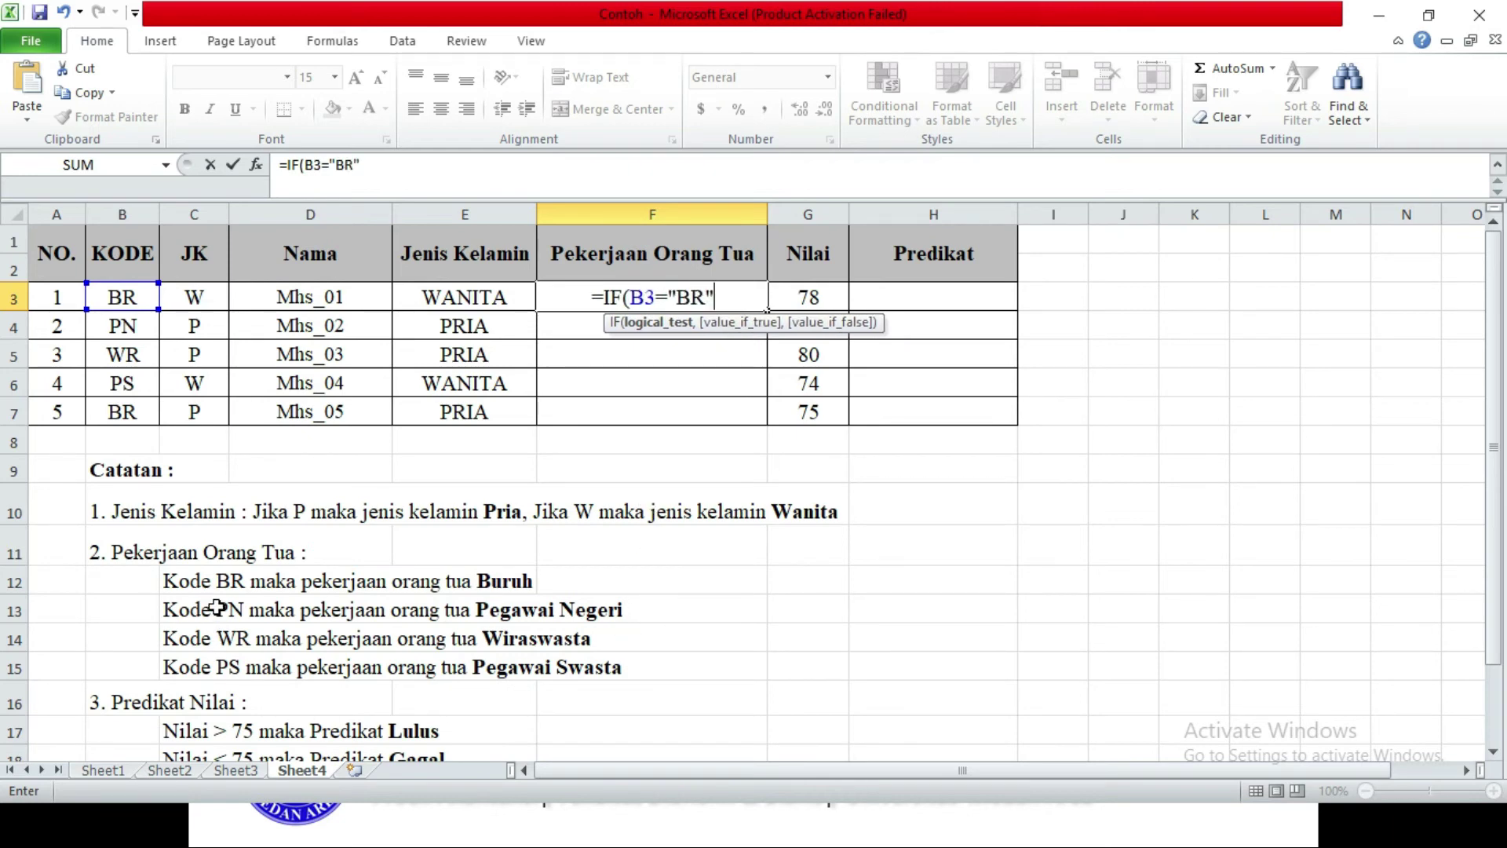
Step: Add "BURUH" as the value-if-true of the F3 formula and move on to its value-if-false argument
text(,")
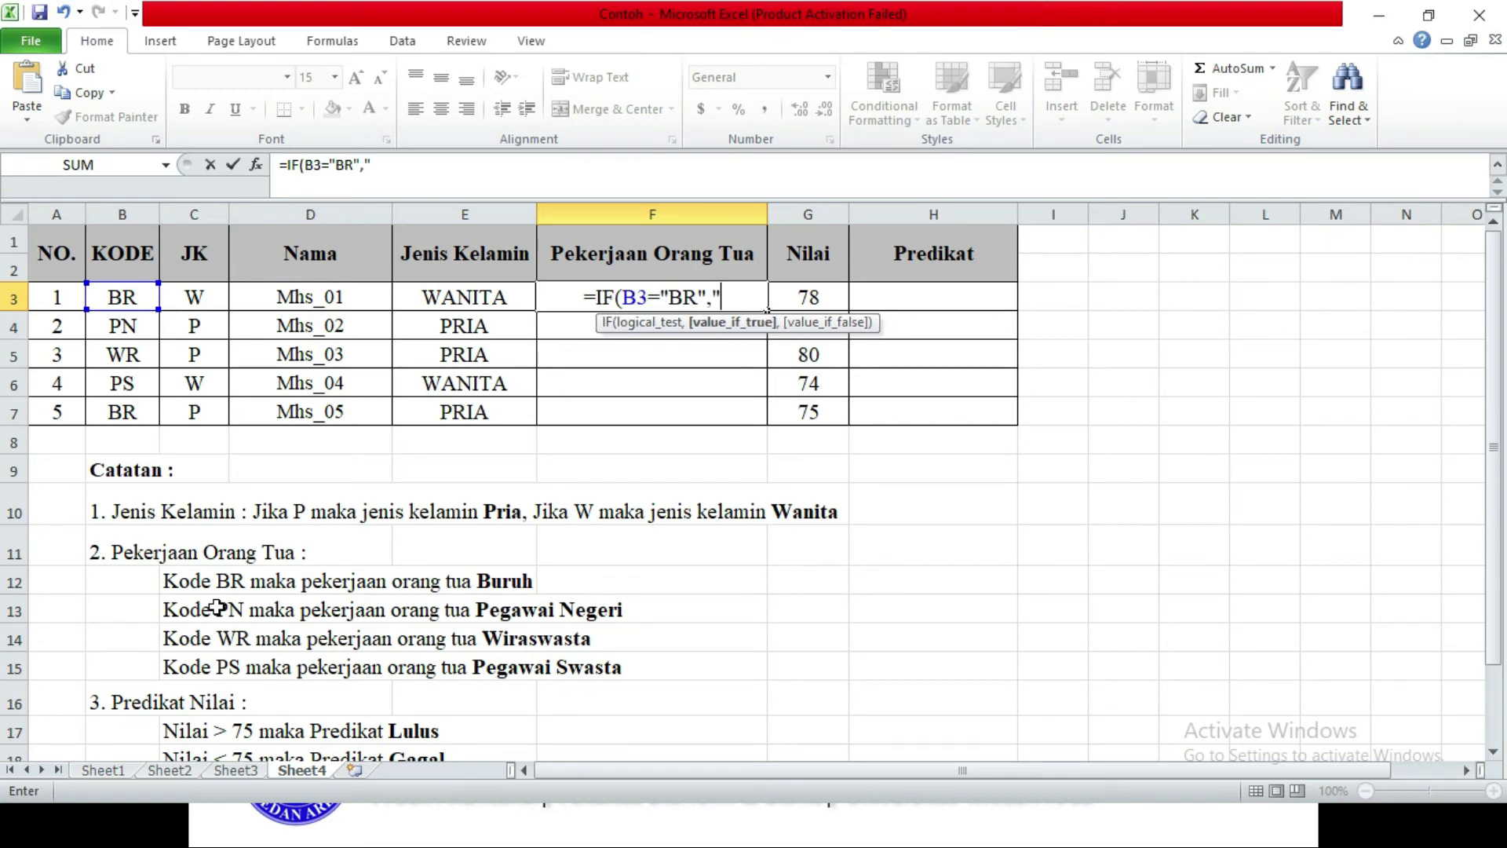
text(B)
text(UR)
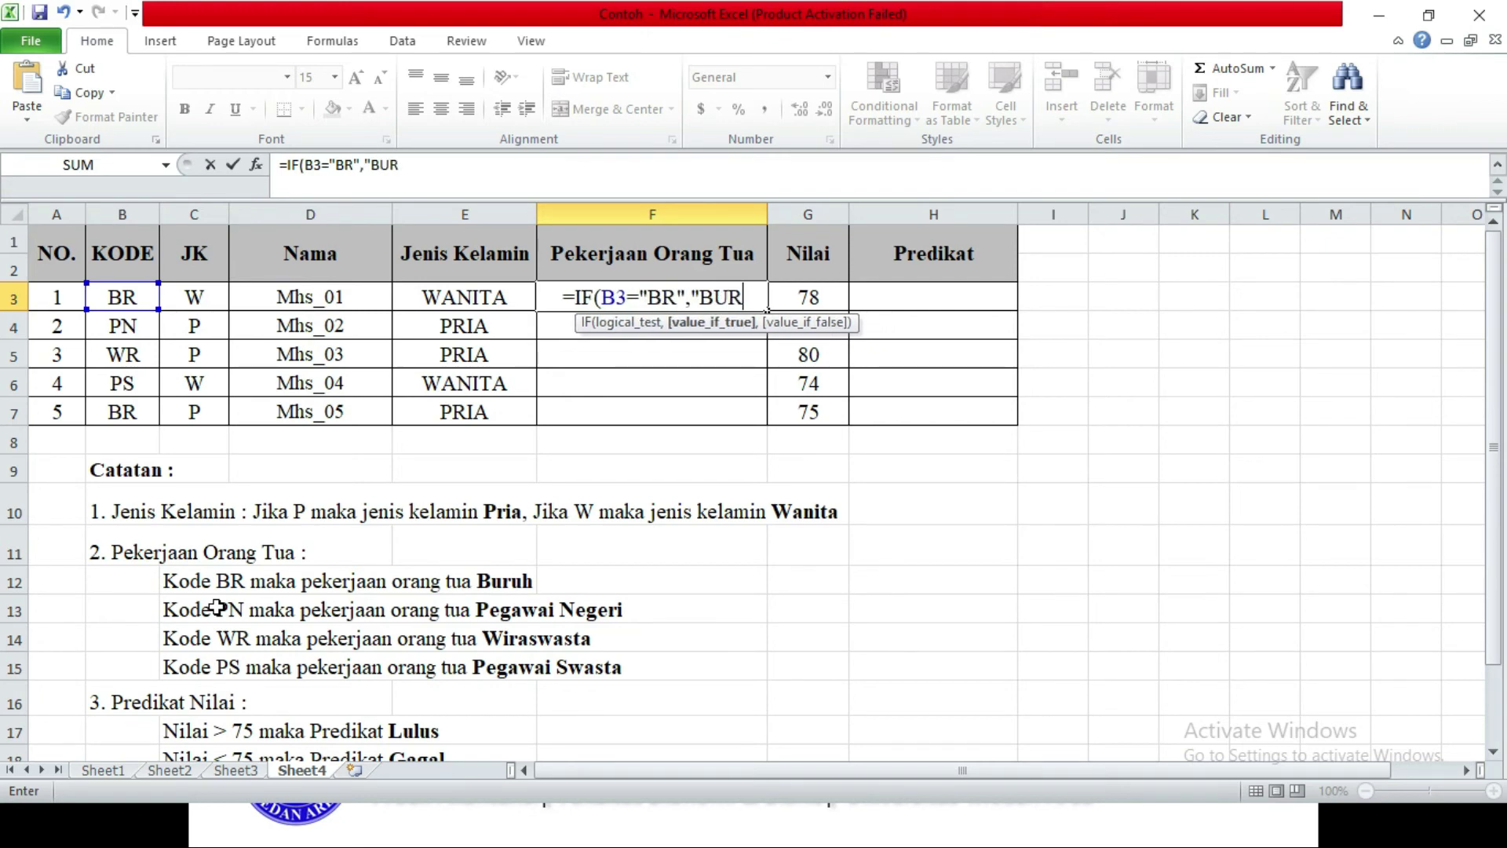
text(UH")
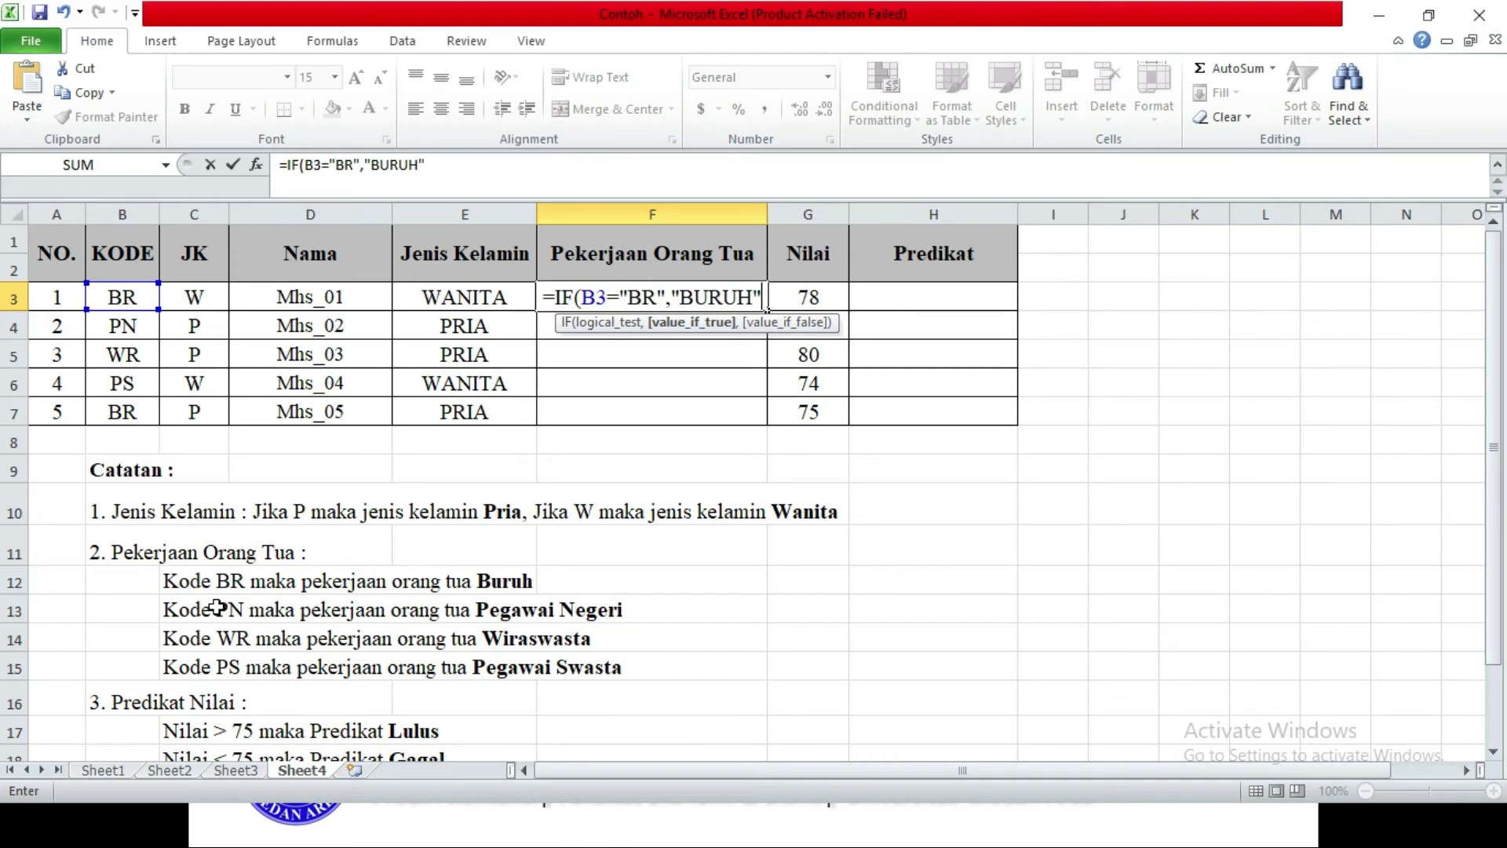
text(,)
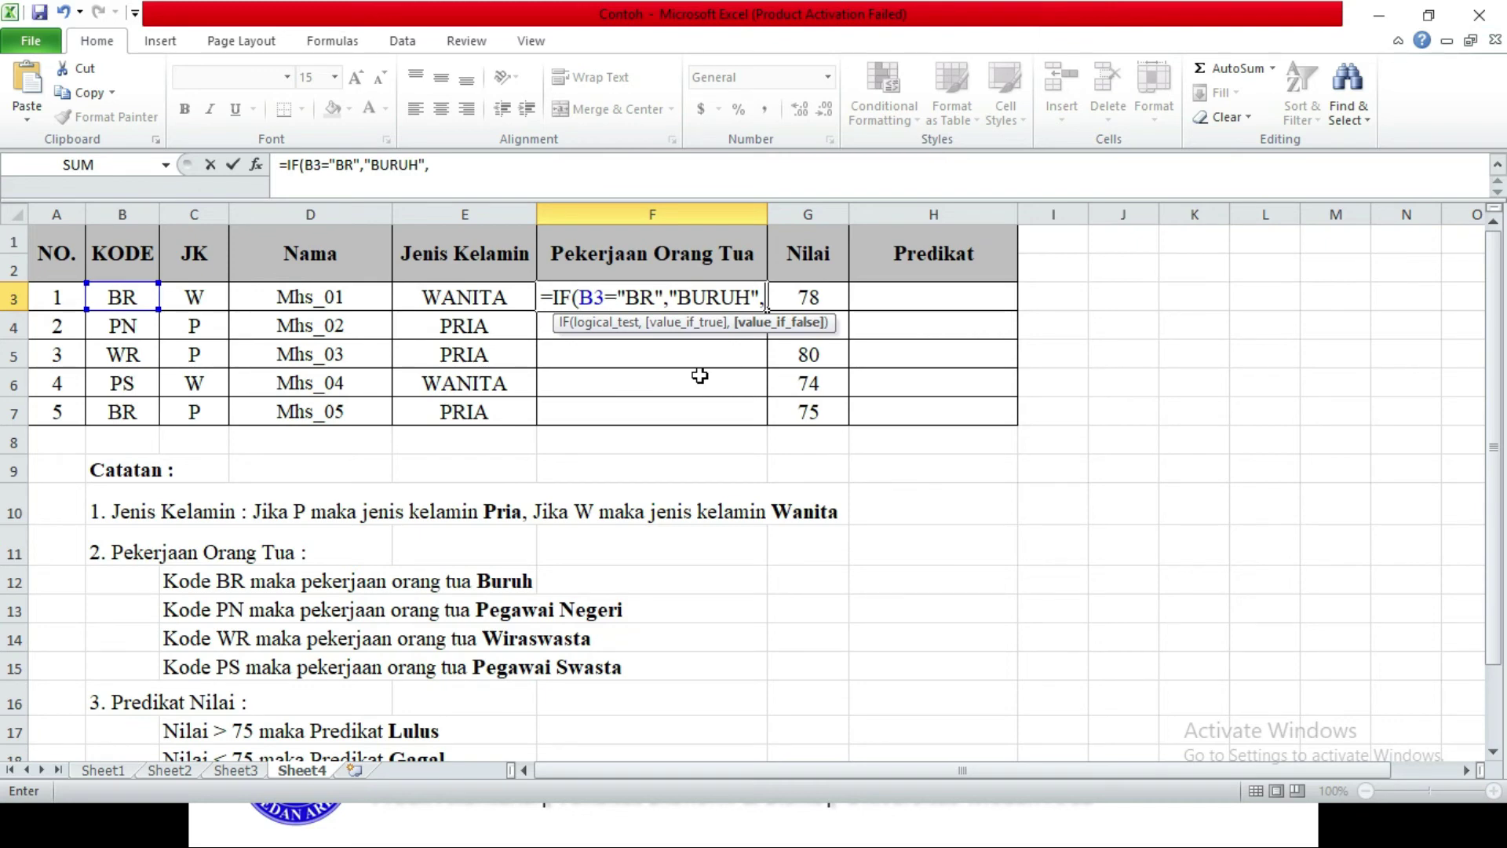
Step: Nest a second IF in the F3 formula and reuse a copy of B3="BR","BURUH" as its arguments
text(IF)
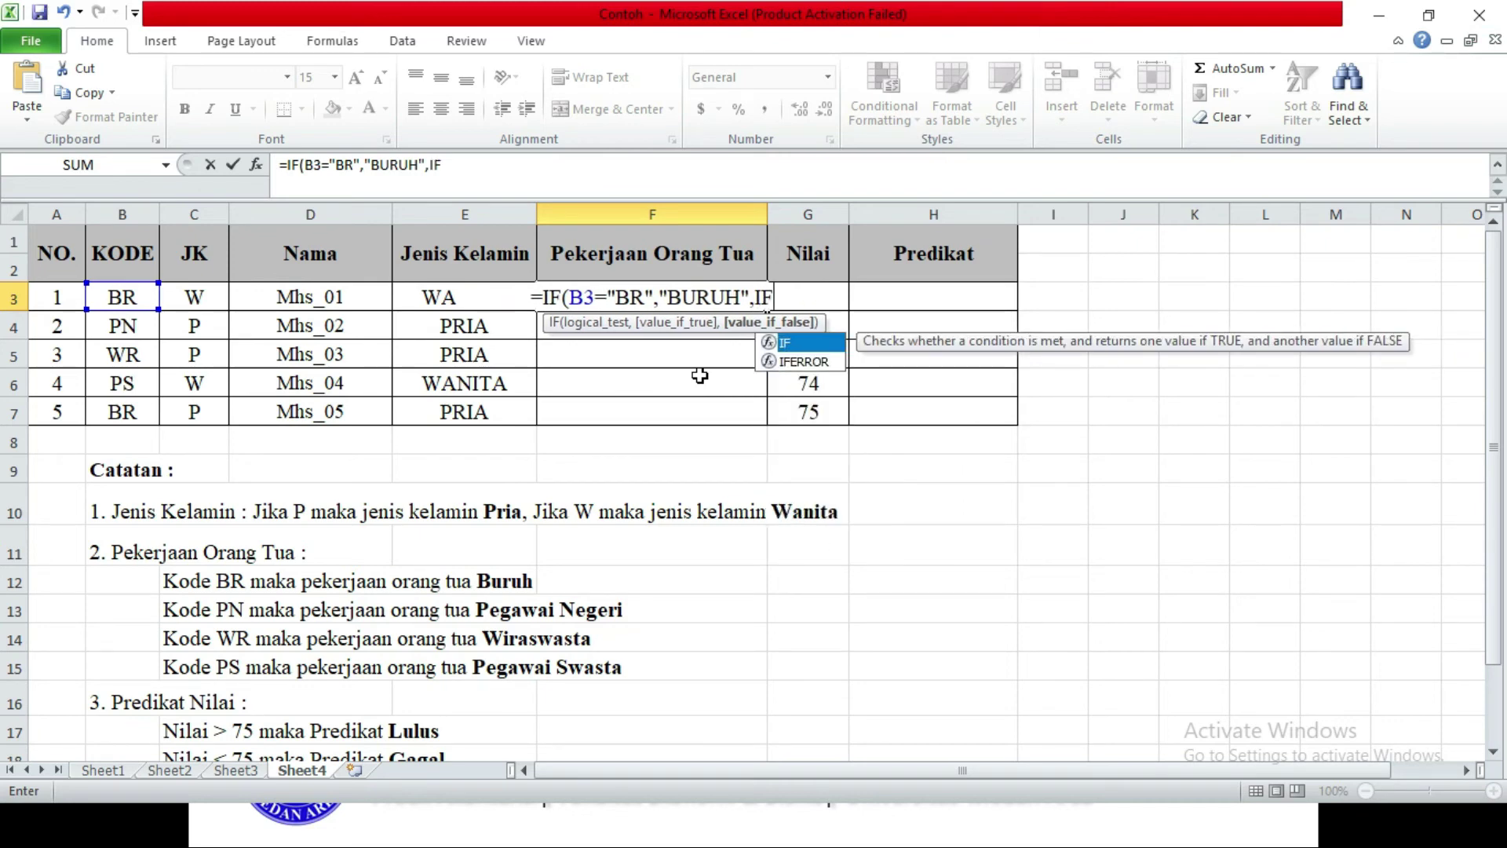
text(()
drag(566, 298, 745, 306)
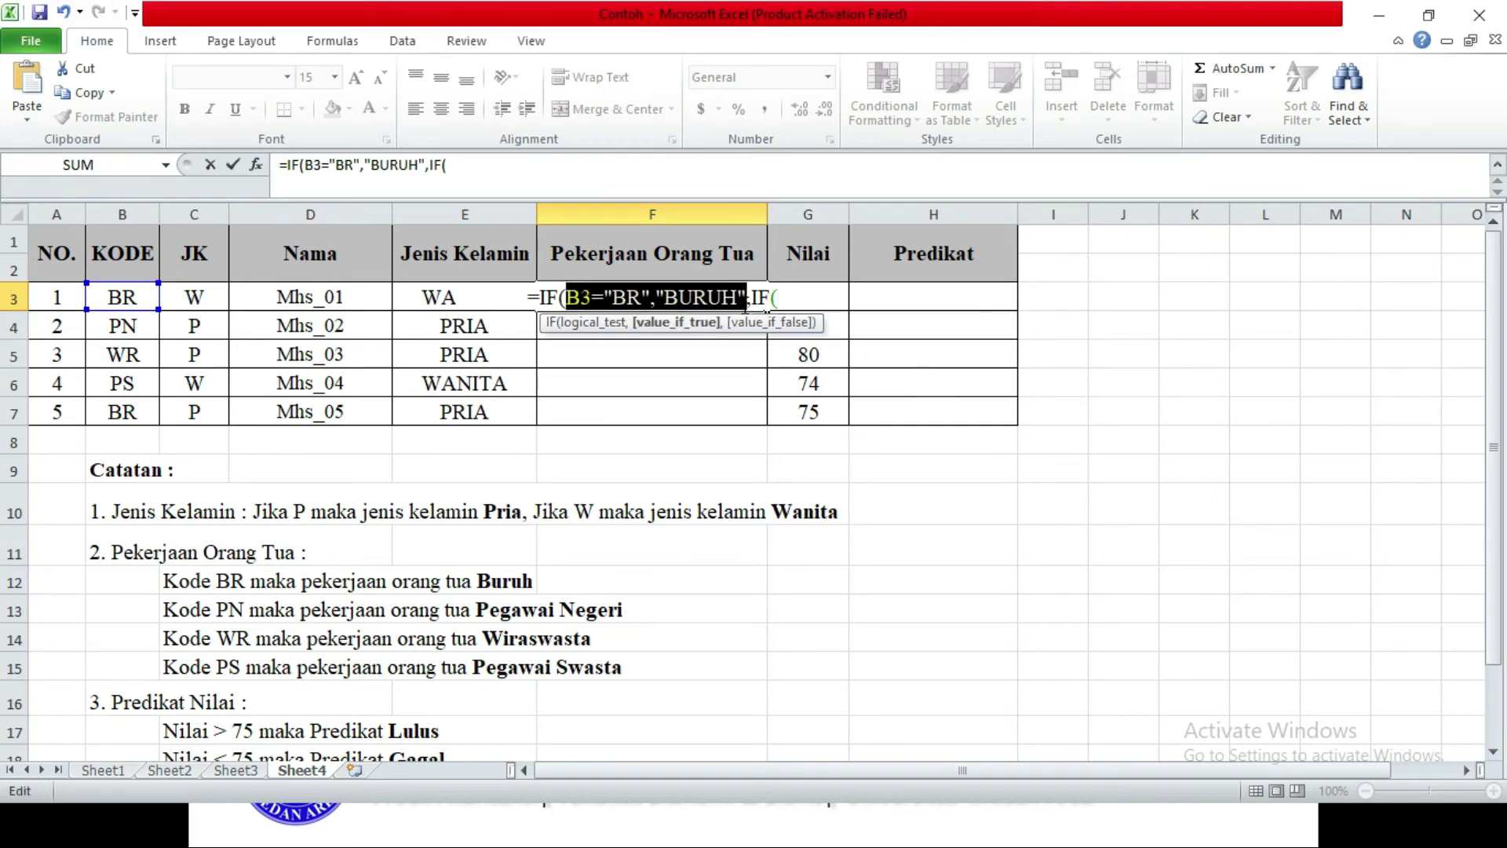
key(ctrl+c)
click(783, 300)
key(ctrl+v)
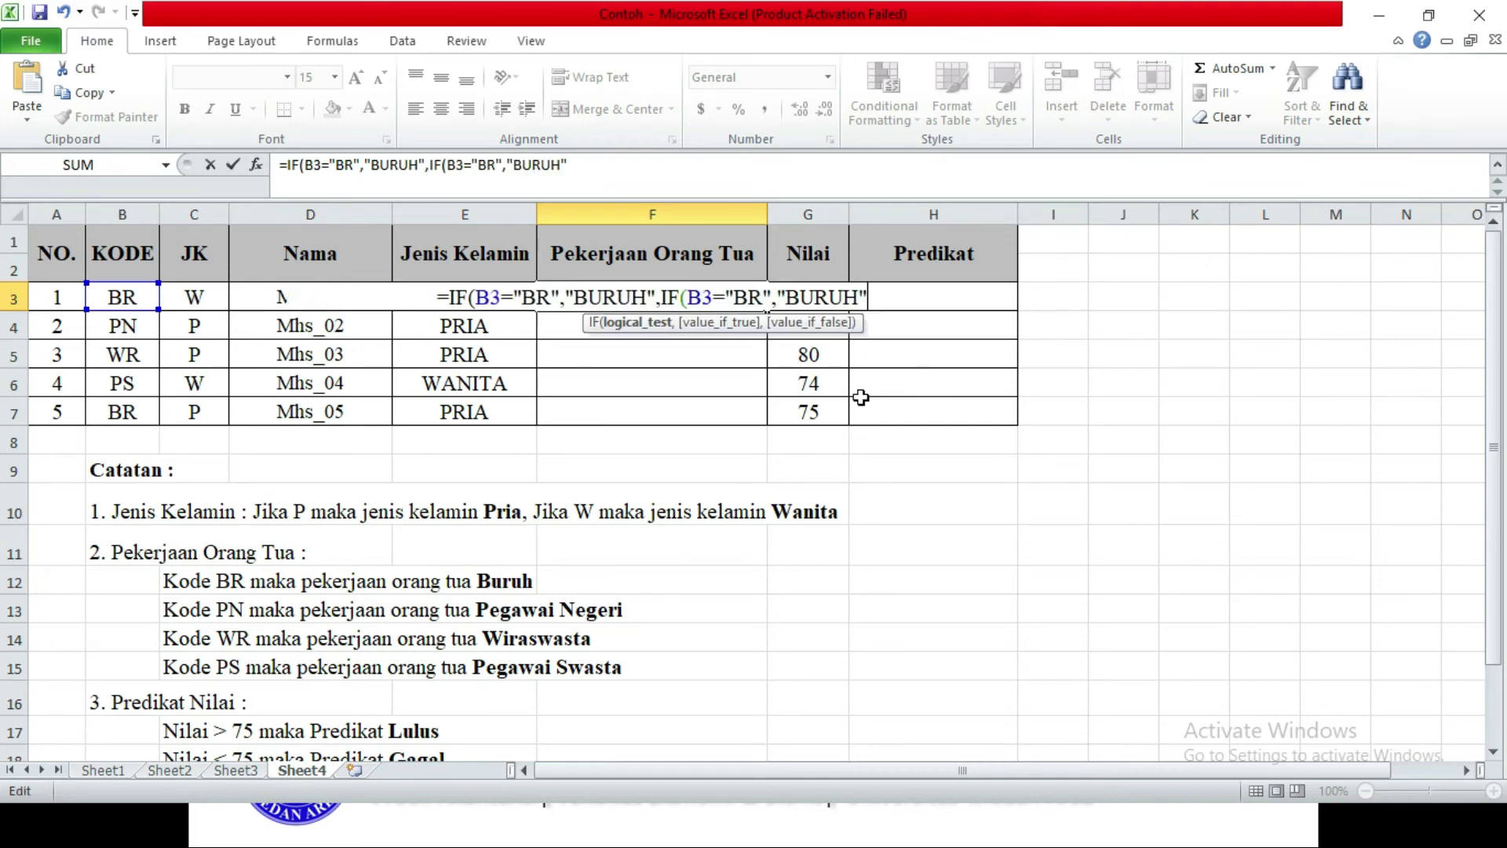
Step: Change the code tested by the second IF in the F3 formula to "PN"
key(Left)
key(Left)
key(Left)
key(Left)
key(Left)
key(Left)
key(Left)
key(Left)
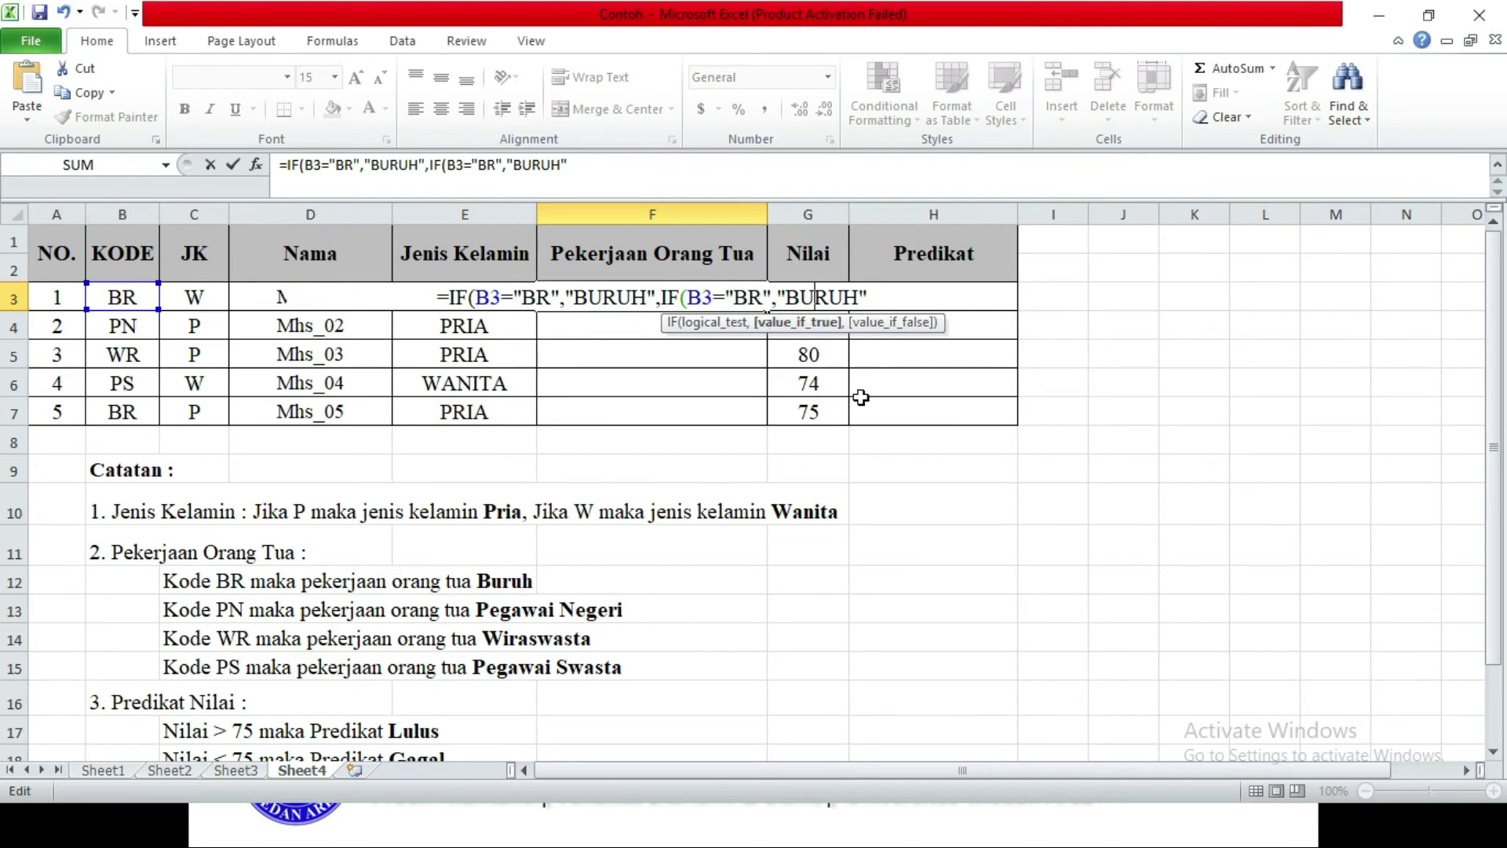
key(Left)
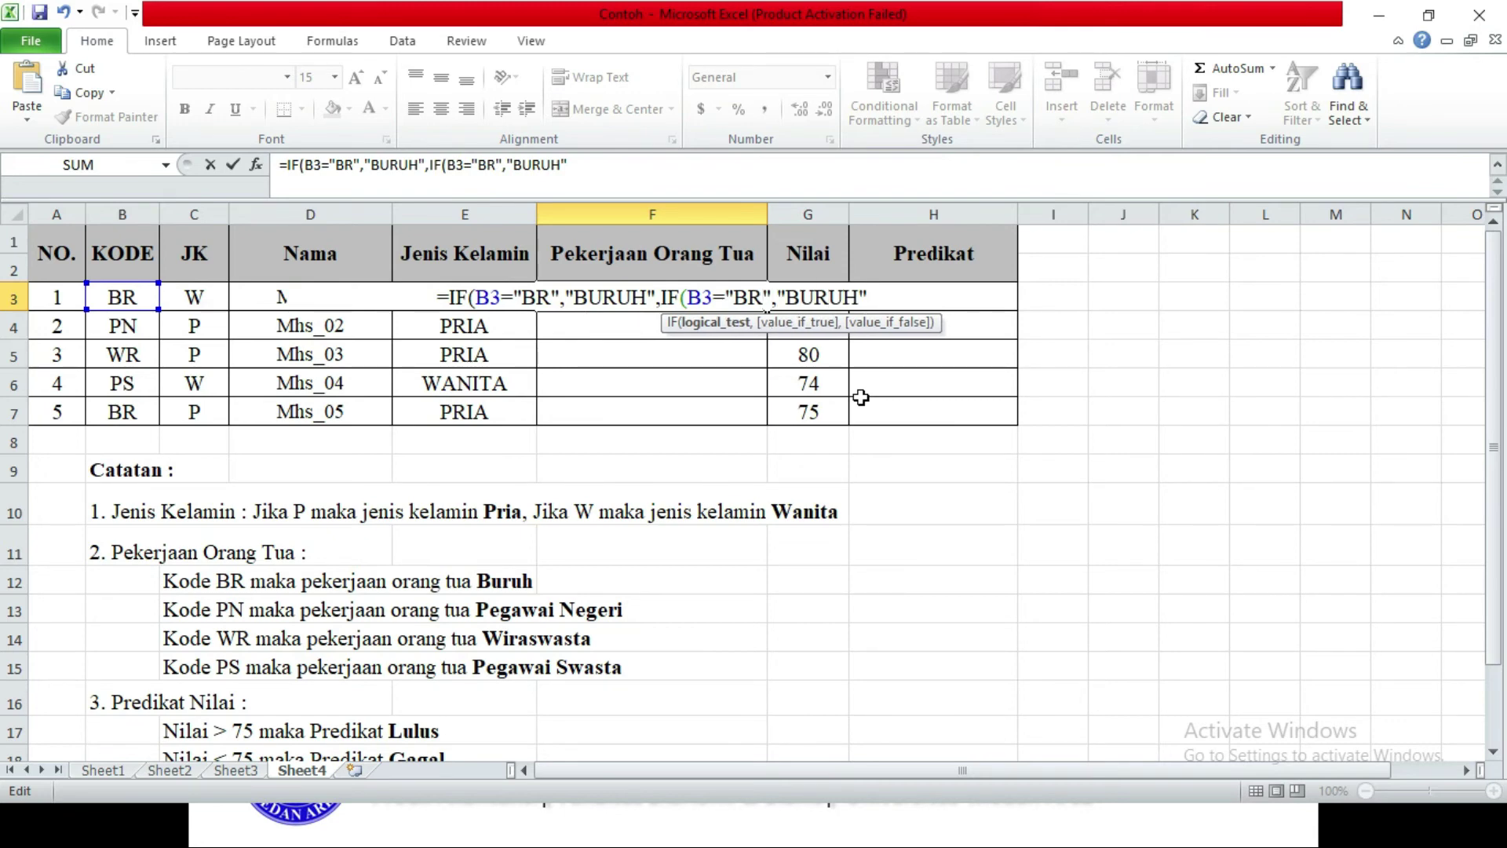
key(BackSpace)
key(BackSpace)
text(PN)
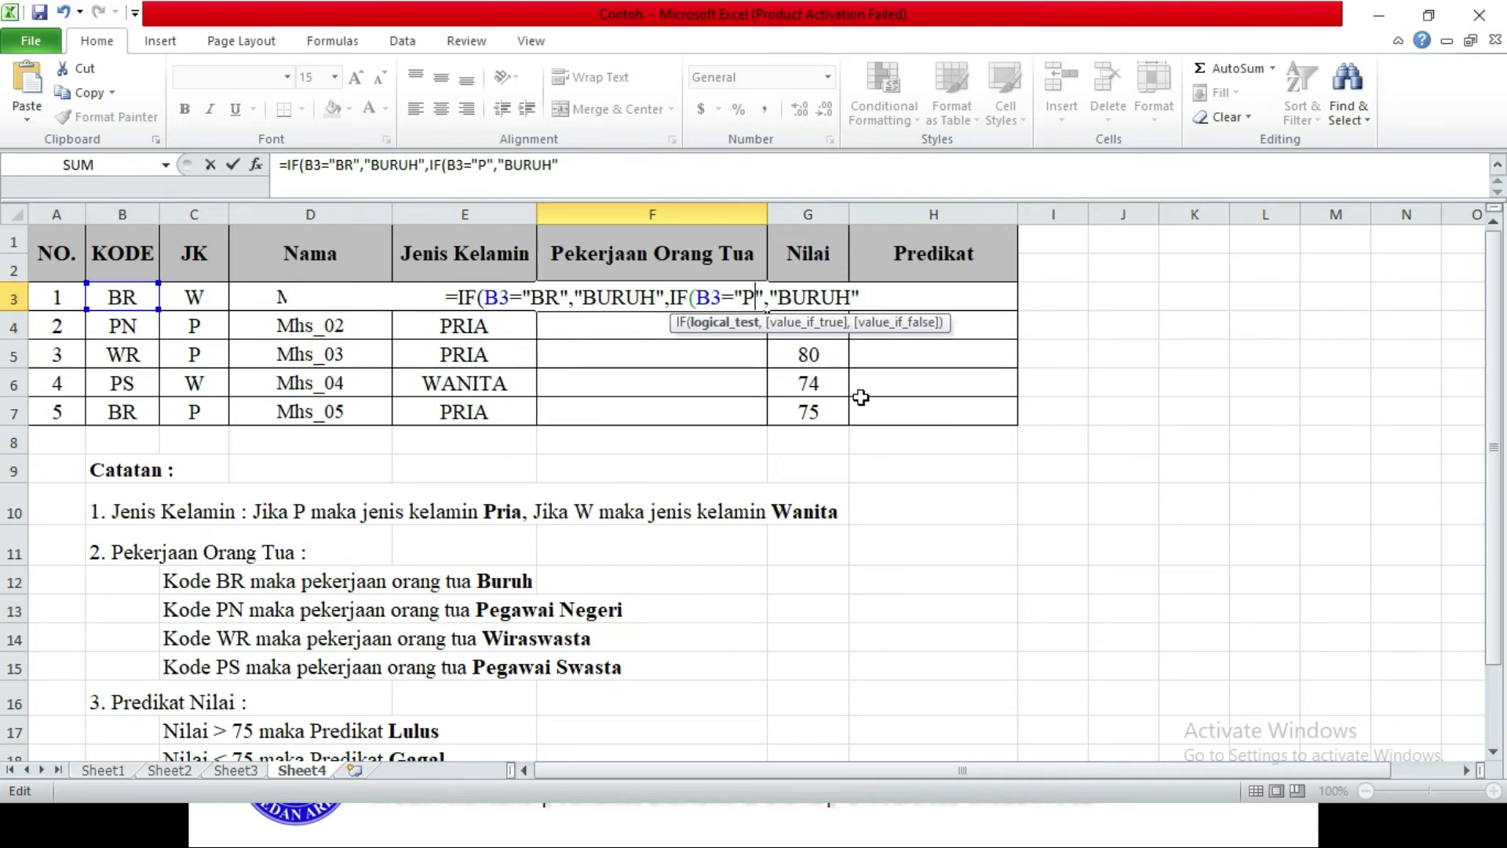
Step: Replace the second IF's true result with "PEGAWAI NEGERI" and move on to its value-if-false argument
key(Right)
key(Right)
key(Right)
key(Right)
key(Right)
key(Right)
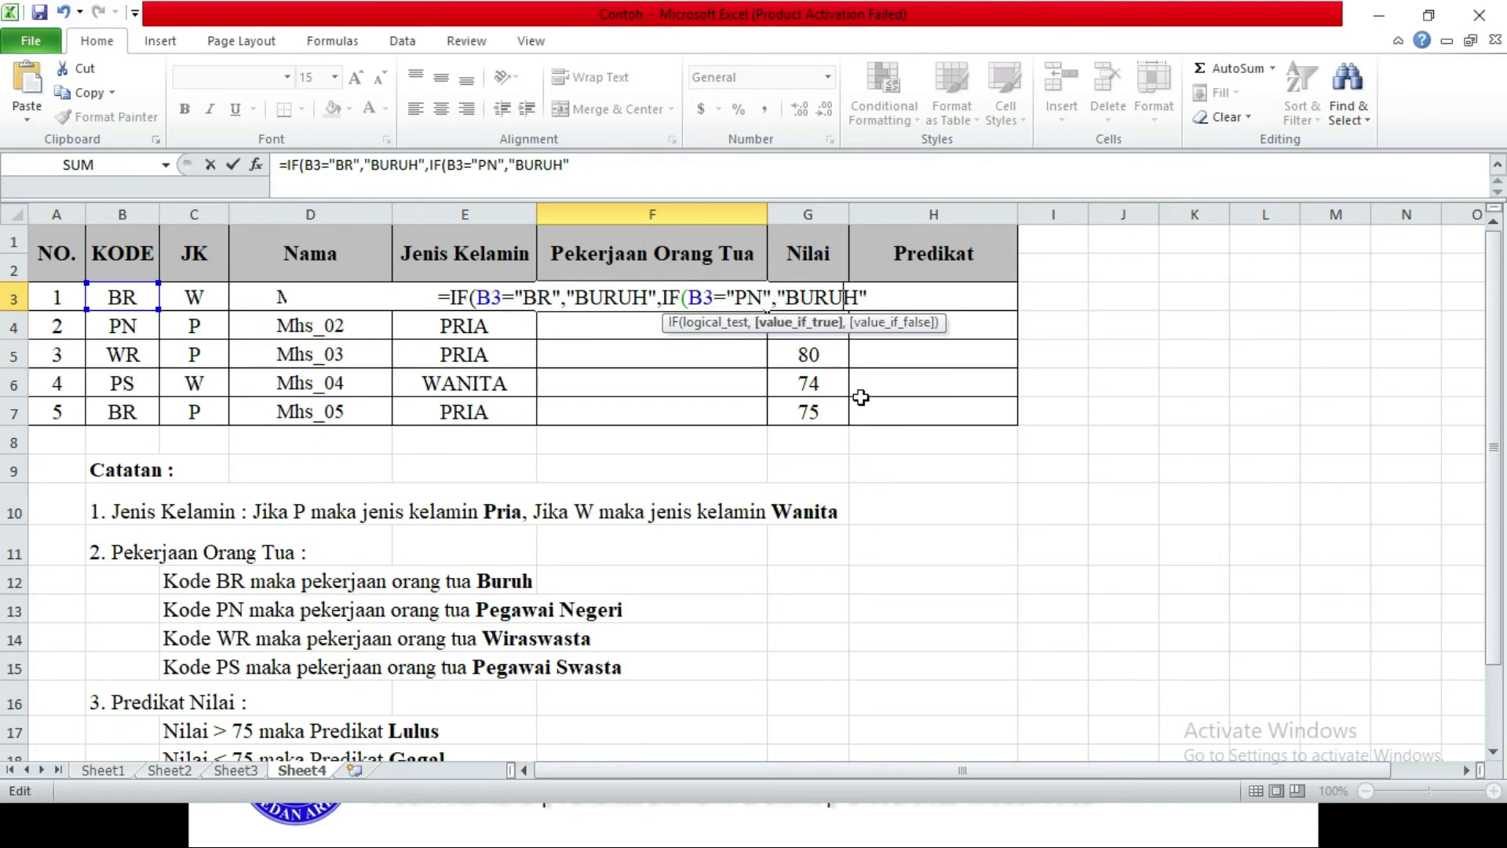
key(BackSpace)
key(BackSpace)
key(BackSpace)
key(BackSpace)
key(BackSpace)
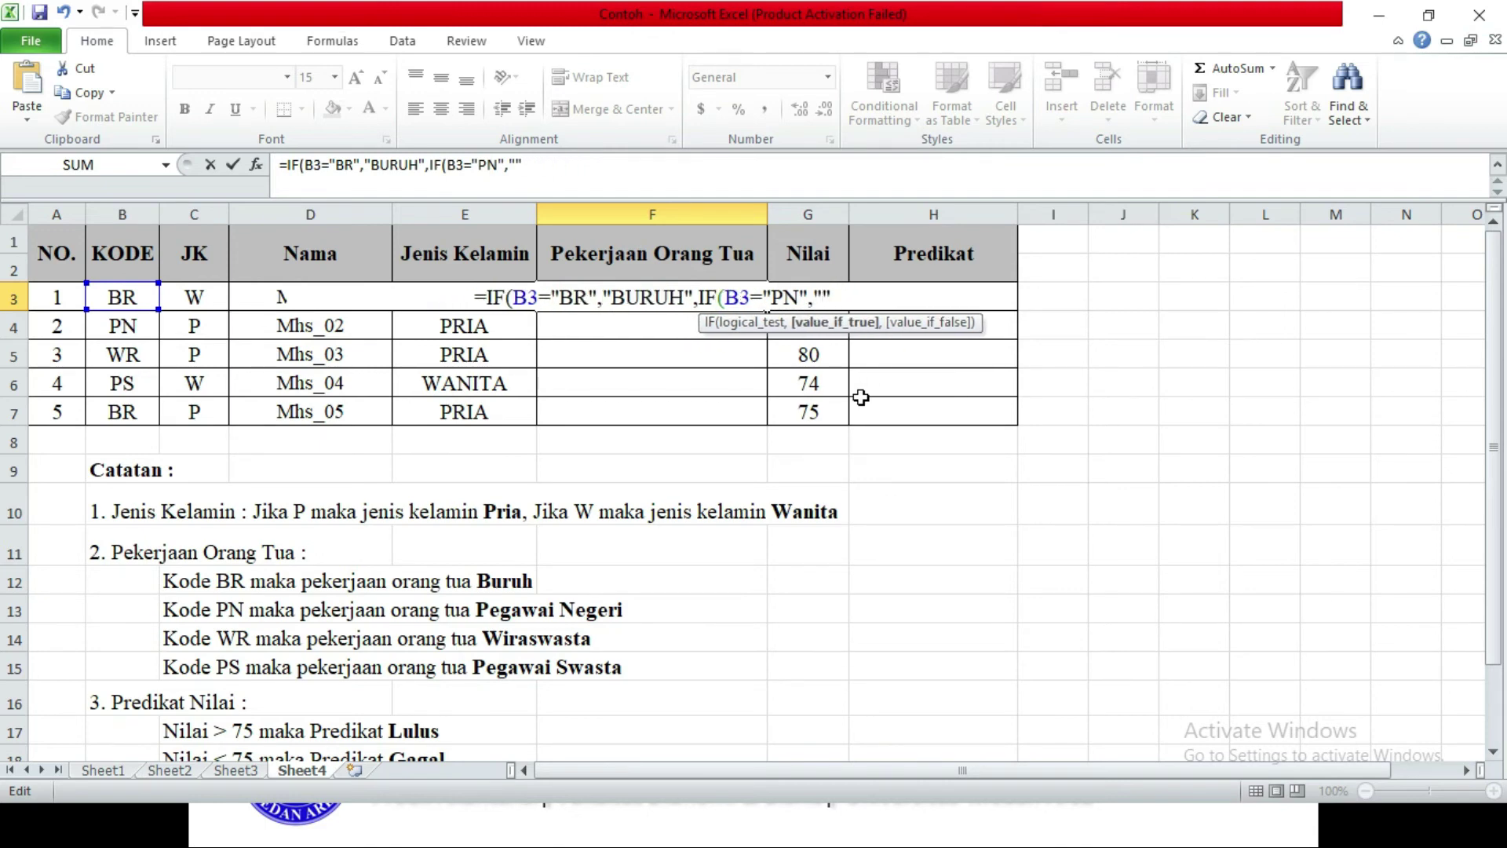
text(PEGAWAI NE)
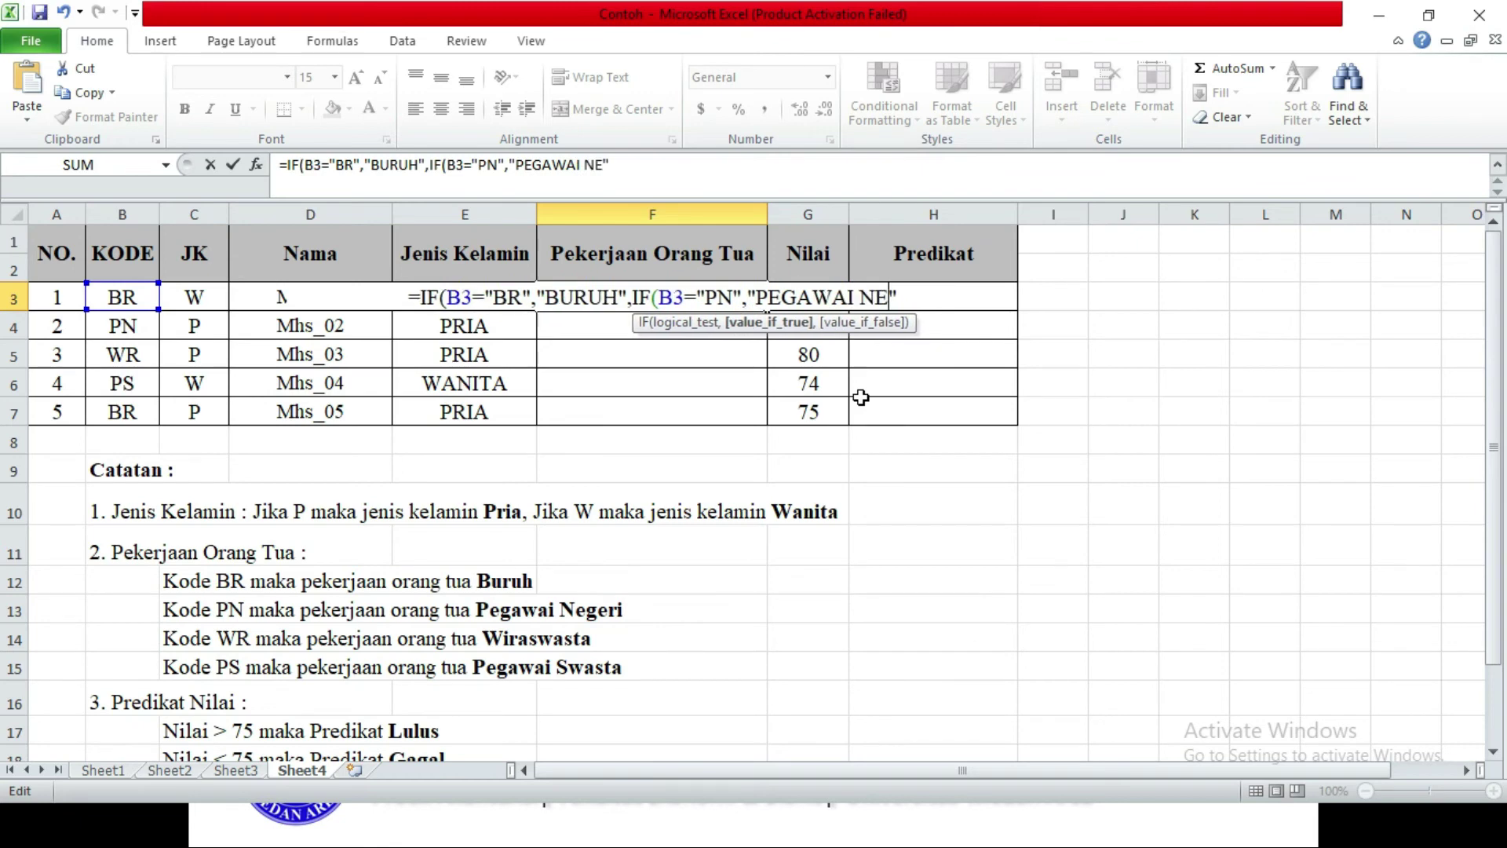
text(GERI")
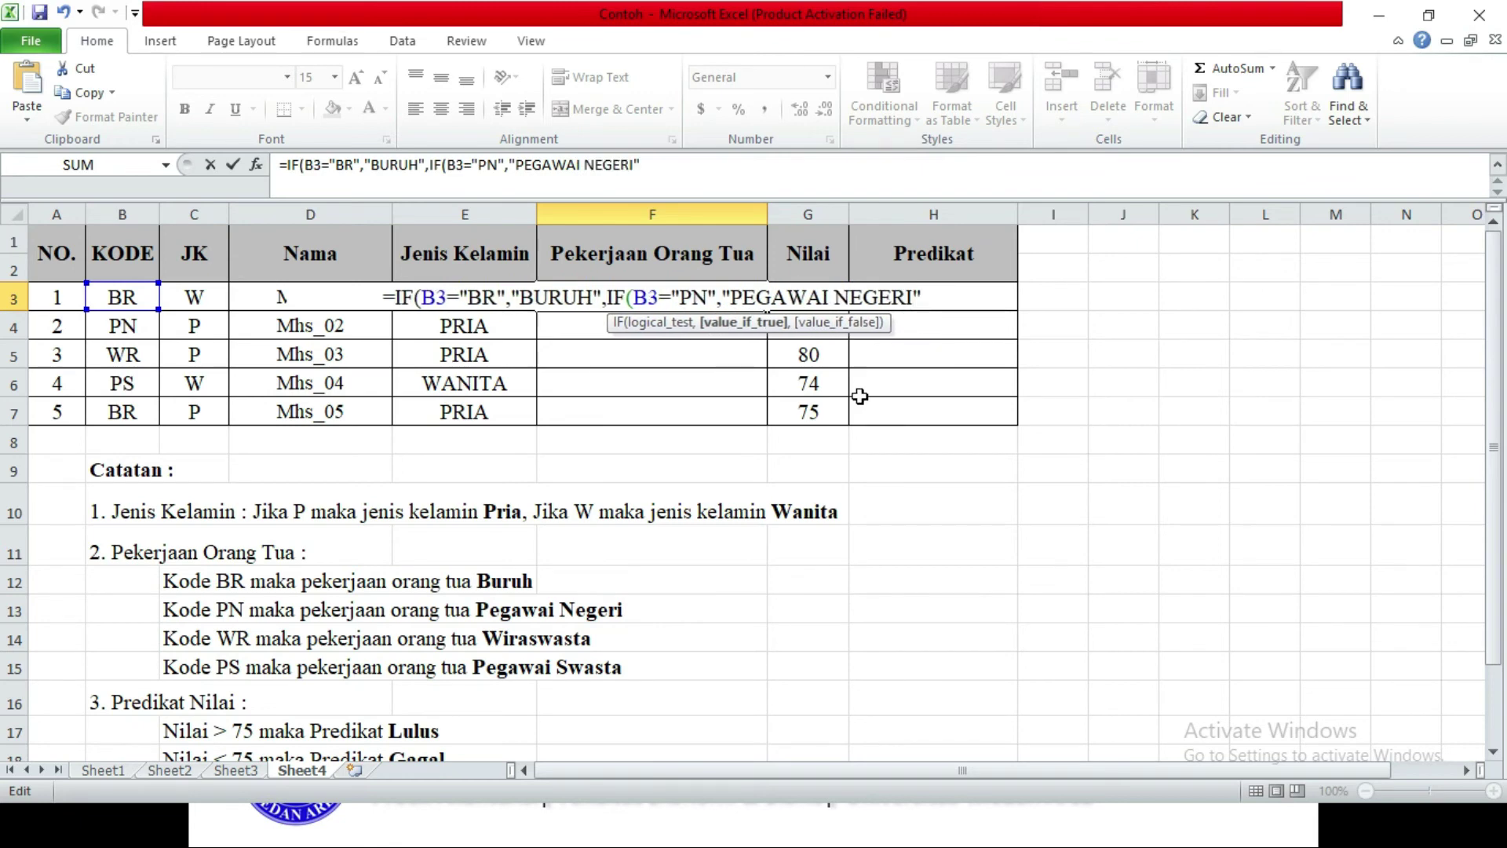
text(,)
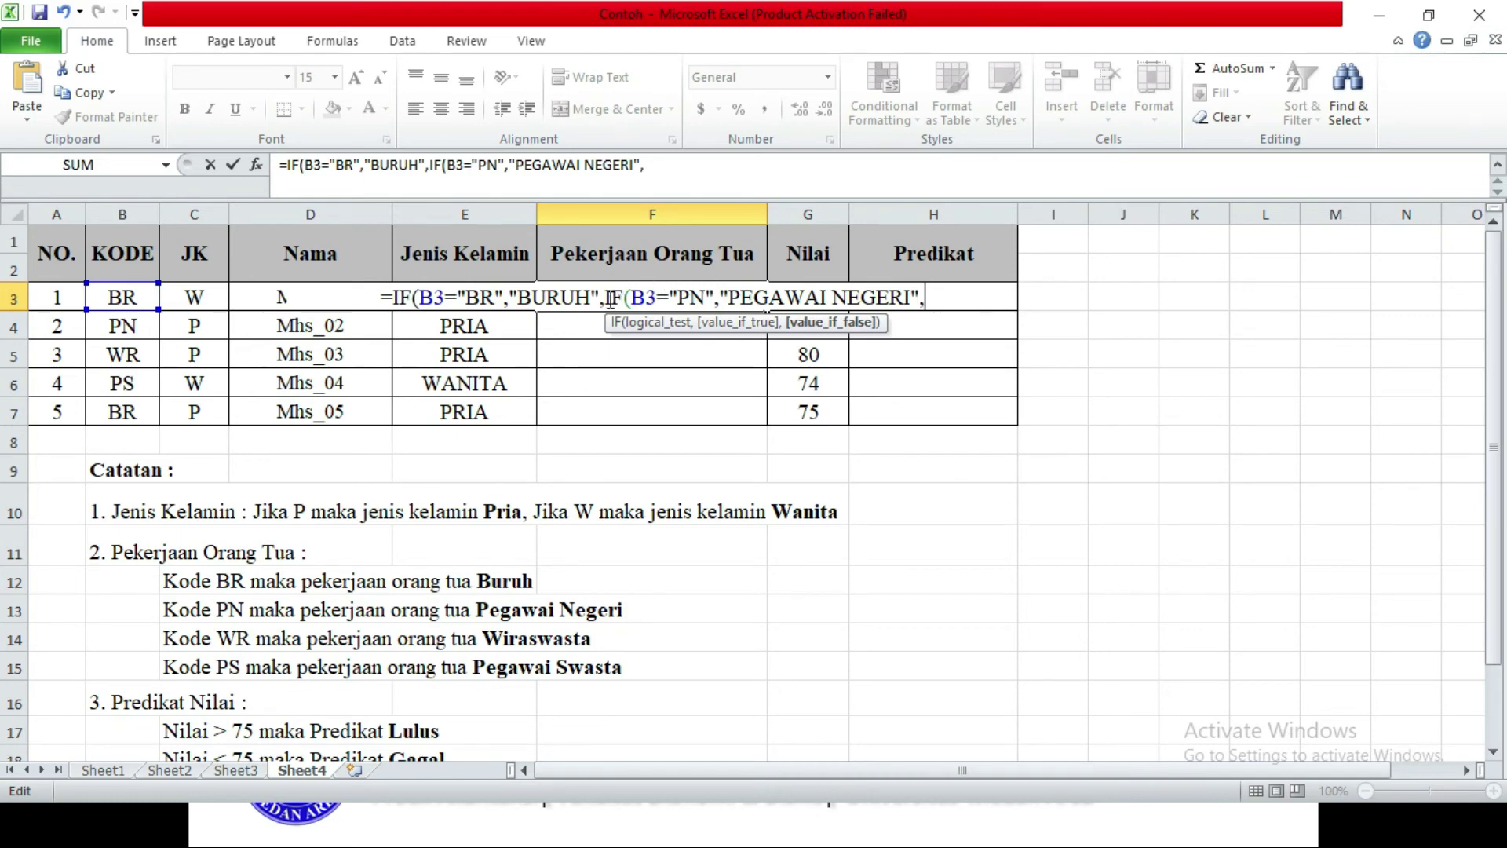
Step: Nest a third IF from the copied B3="BR","BURUH" arguments and change its tested code to "WR"
text(IF)
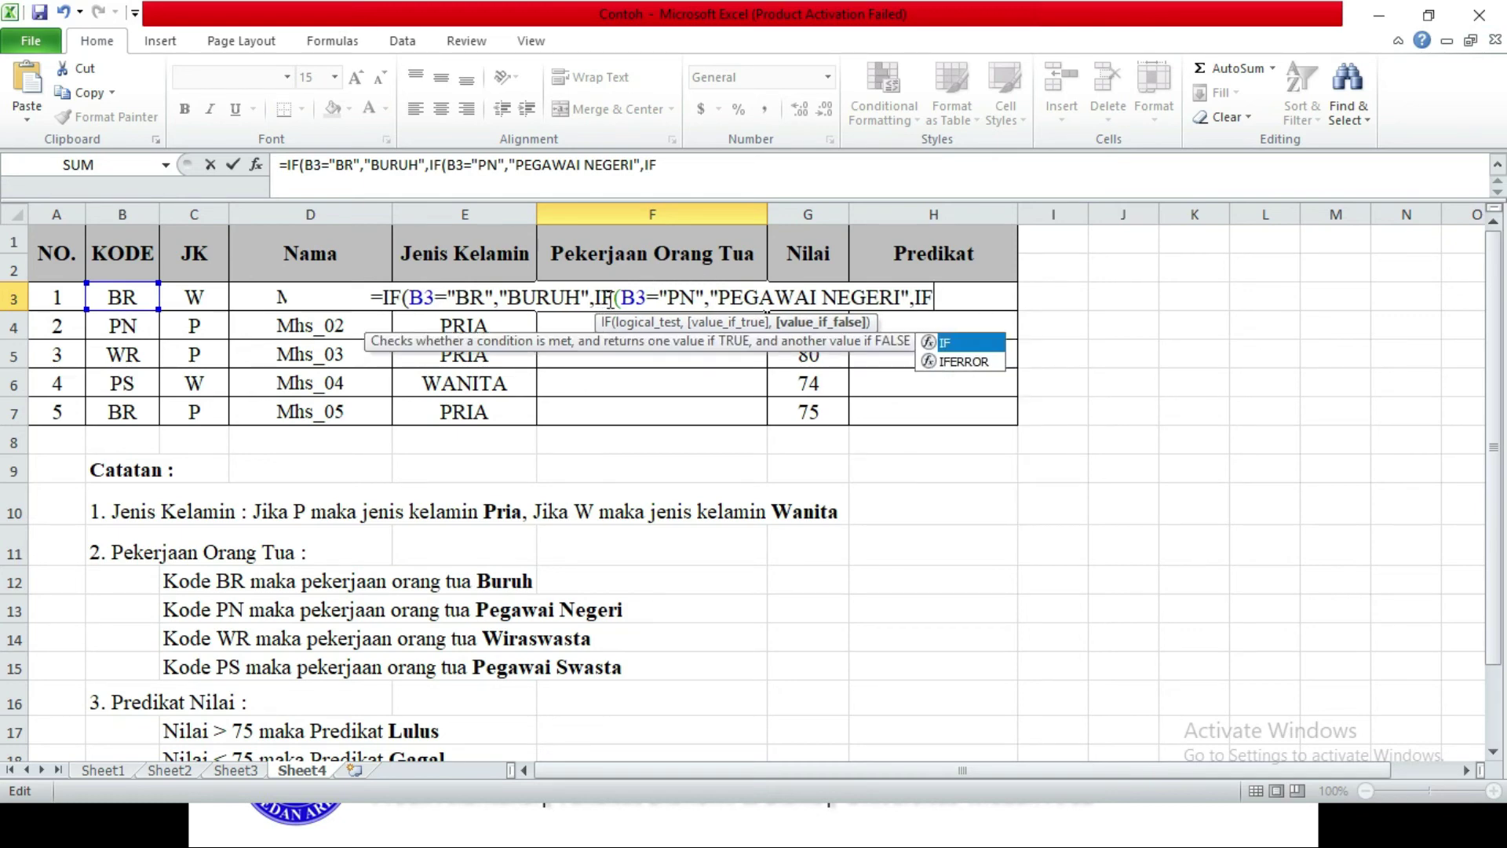
text((B3="BR","BURUH")
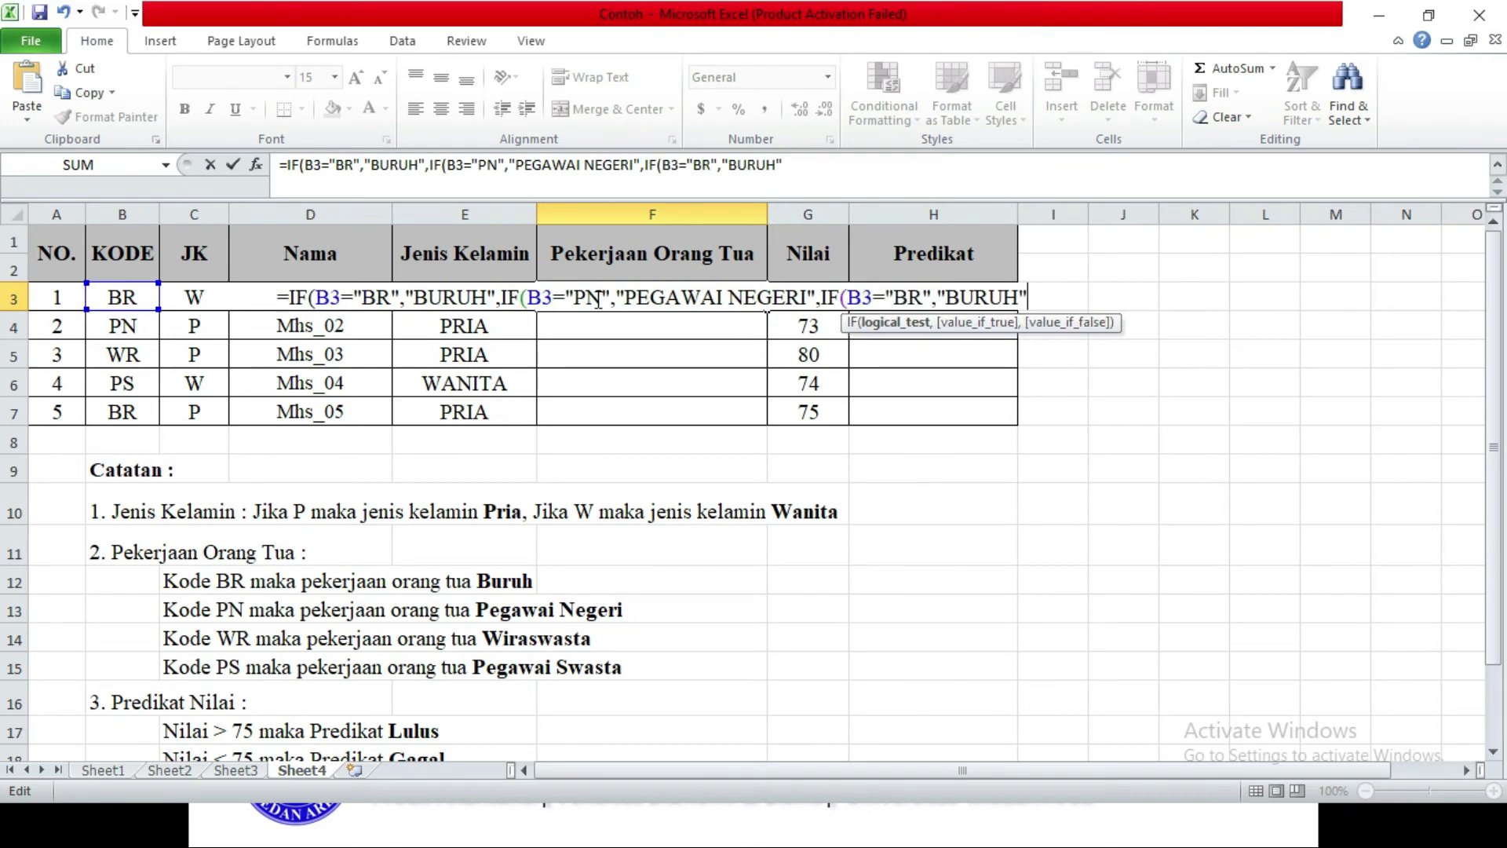
click(920, 296)
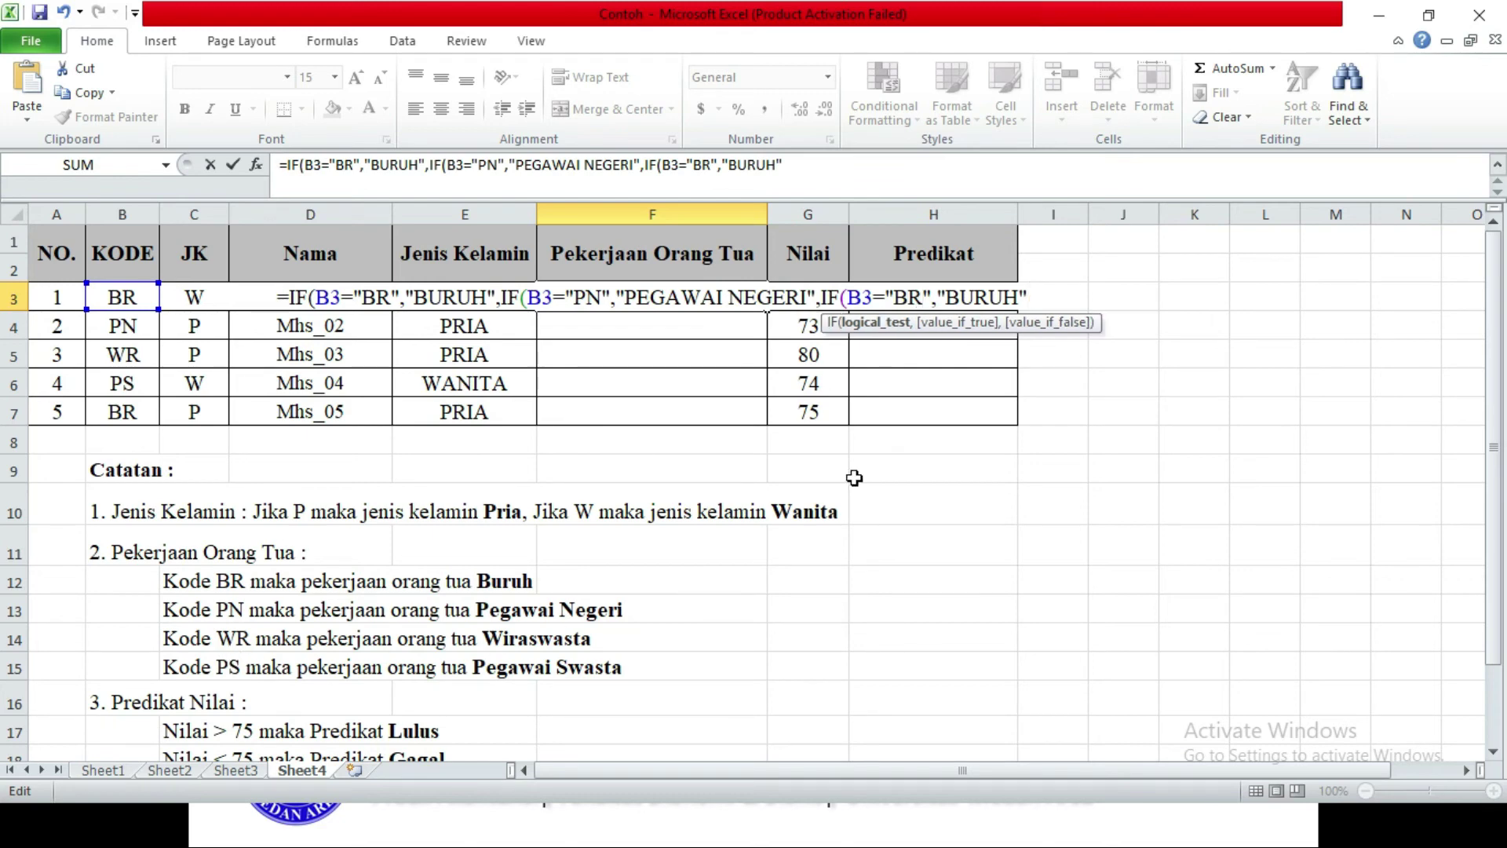
key(BackSpace)
key(BackSpace)
text(WR)
Step: Replace the third IF's true result with "WIRASWASTA" and move on to its value-if-false argument
key(Right)
key(Right)
key(Right)
key(Right)
key(Right)
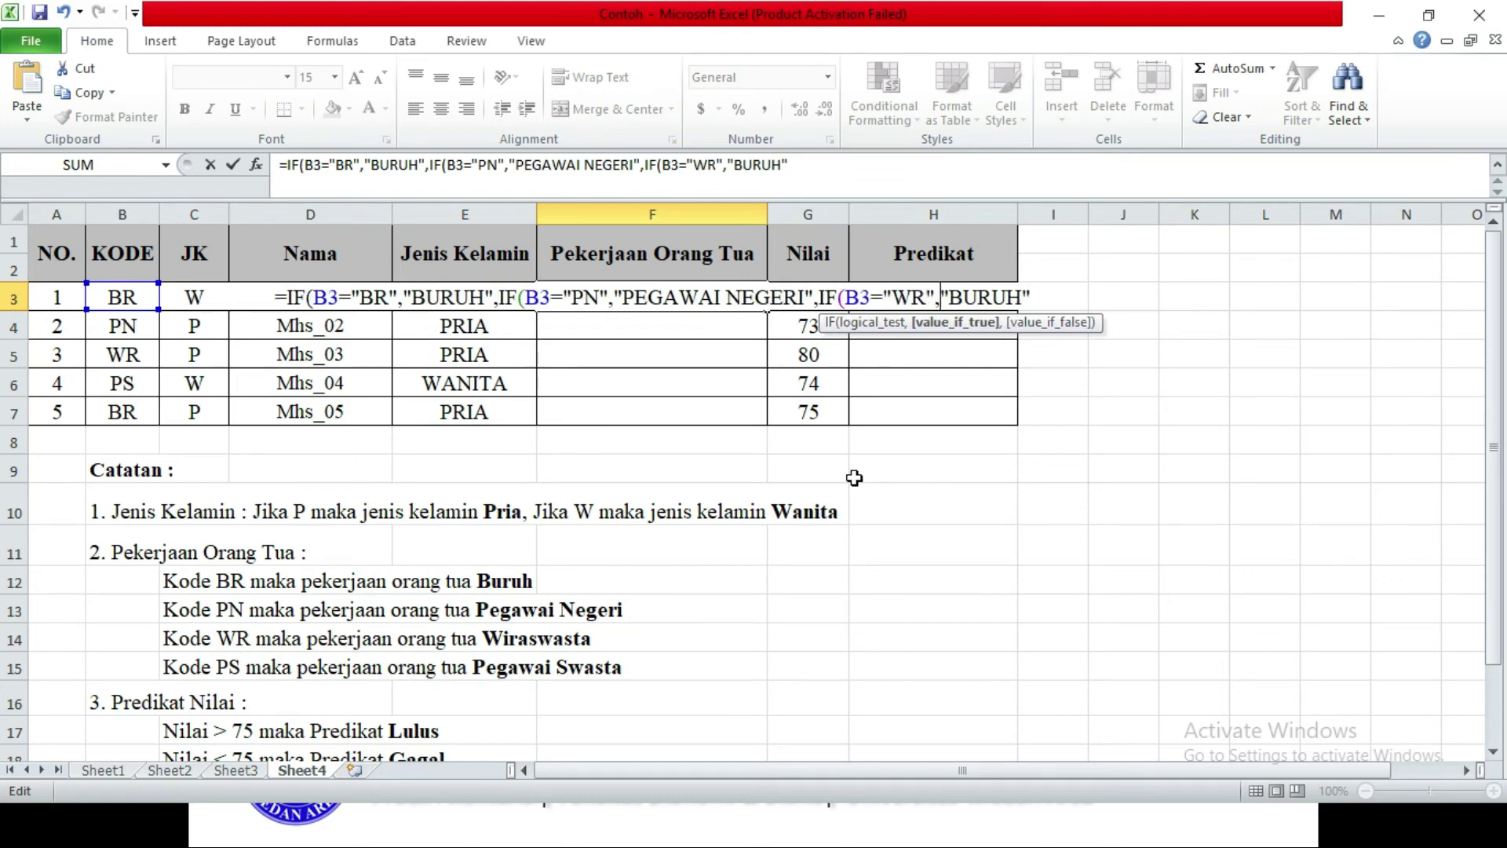
key(Right)
key(Right)
key(Right)
key(BackSpace)
key(BackSpace)
key(BackSpace)
key(BackSpace)
key(BackSpace)
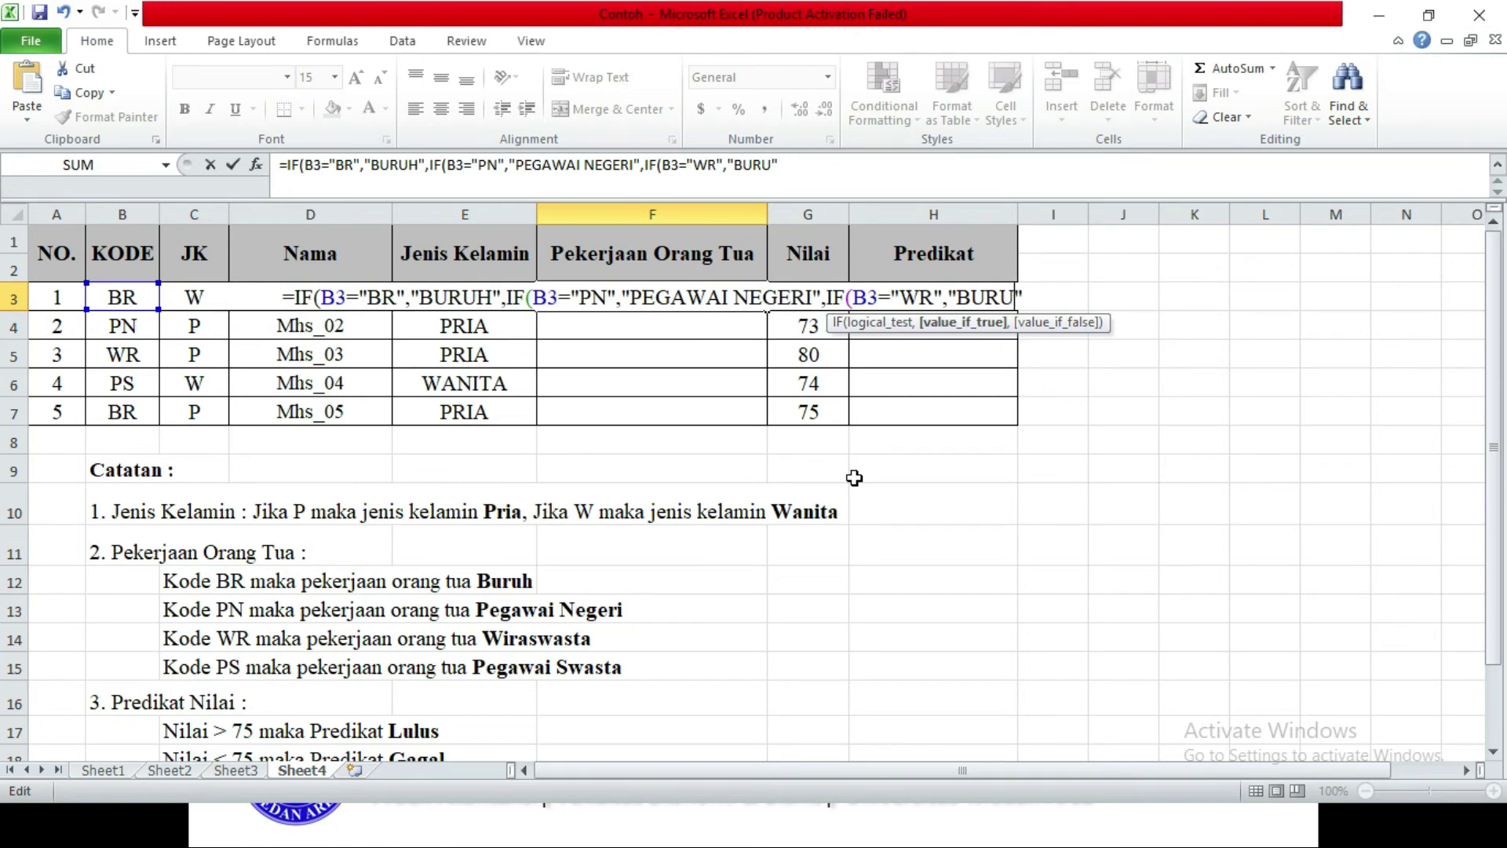
text(WIRASWASTA)
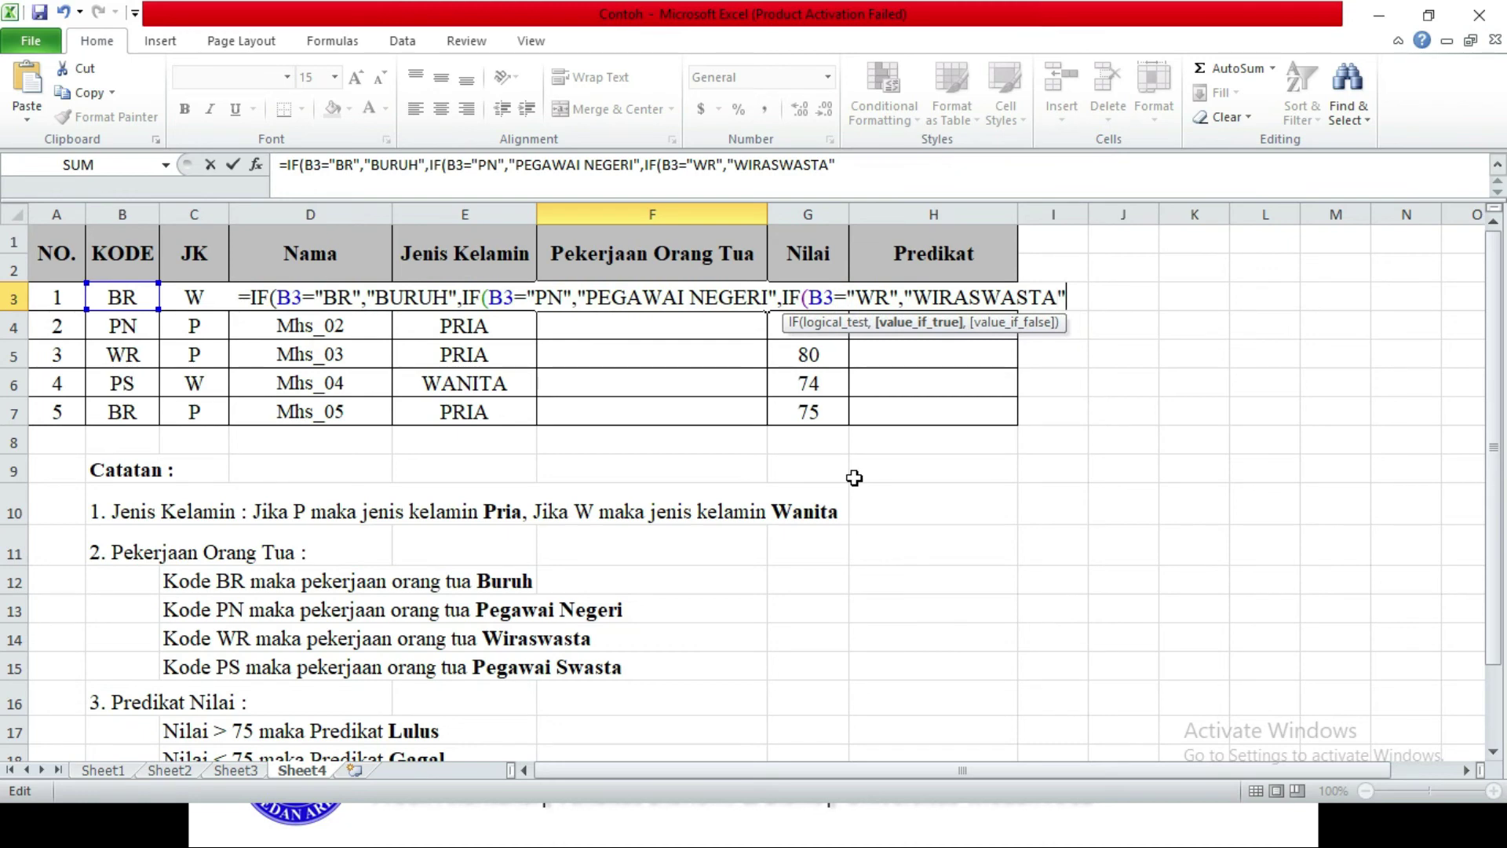
key(Right)
text(,)
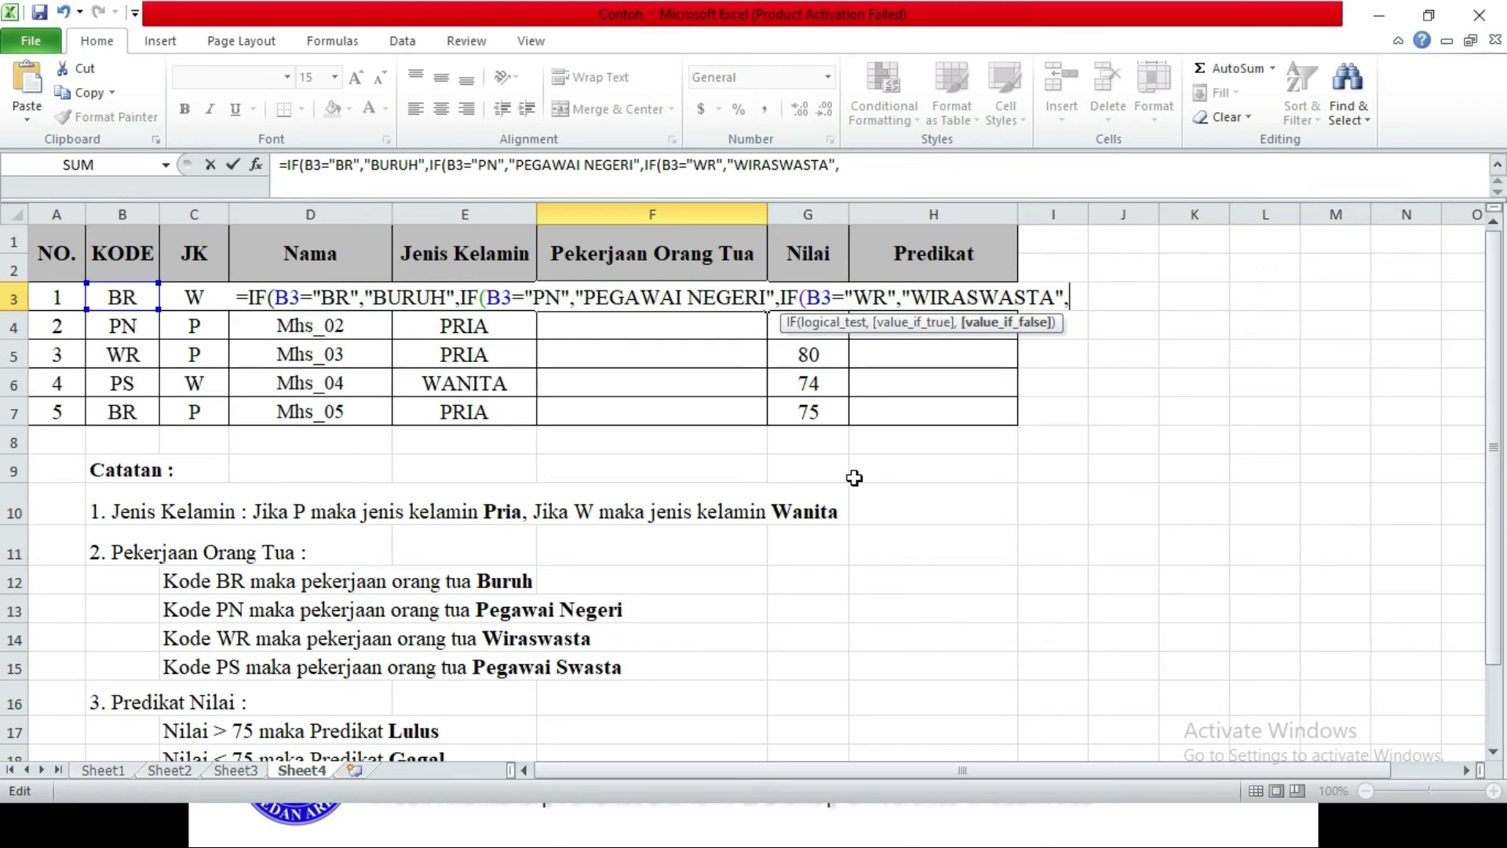
Step: Append another copy of B3="BR","BURUH" to the F3 formula and insert IF(B3= directly before "WIRASWASTA"
key(ctrl+v)
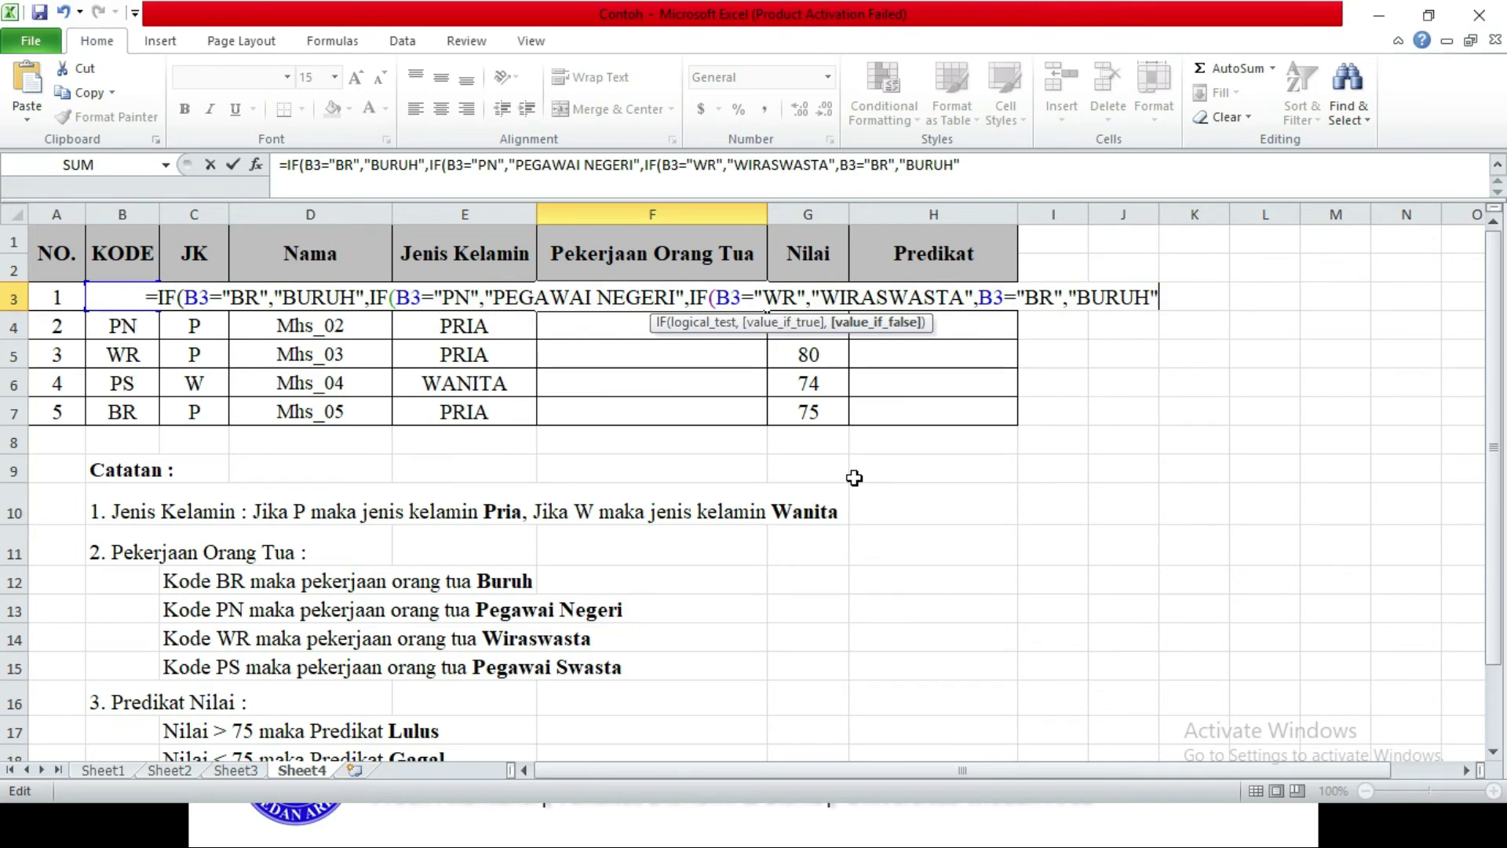
key(Left)
key(Left)
key(Left)
key(Left)
key(Left)
key(Left)
key(Left)
key(Left)
key(Left)
key(Left)
key(Left)
key(Left)
key(Left)
key(Left)
key(Left)
key(Left)
key(Left)
key(Left)
key(Left)
key(Left)
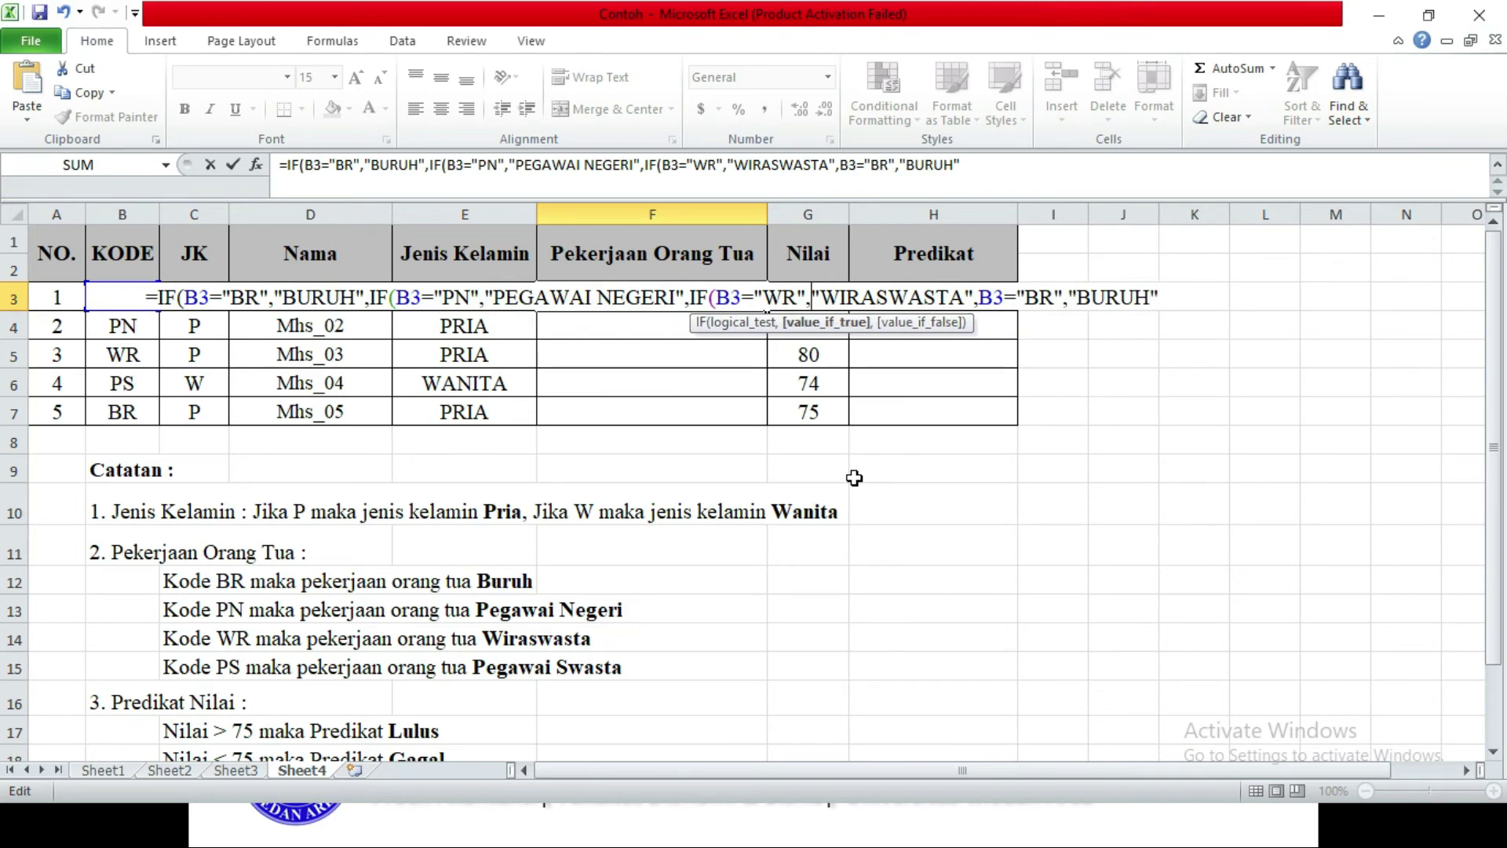
text(IF()
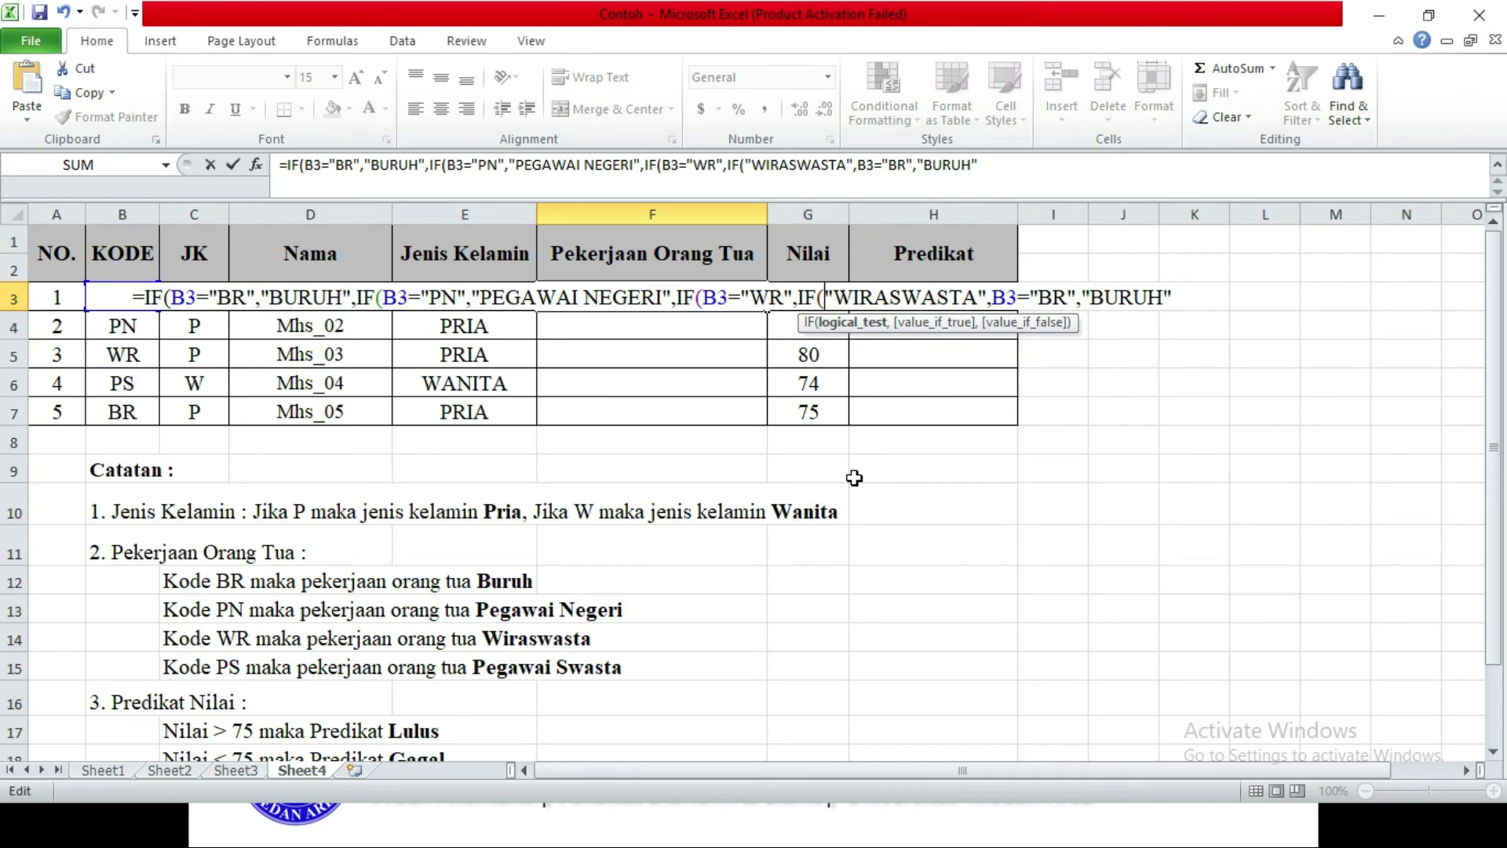
text(B3=)
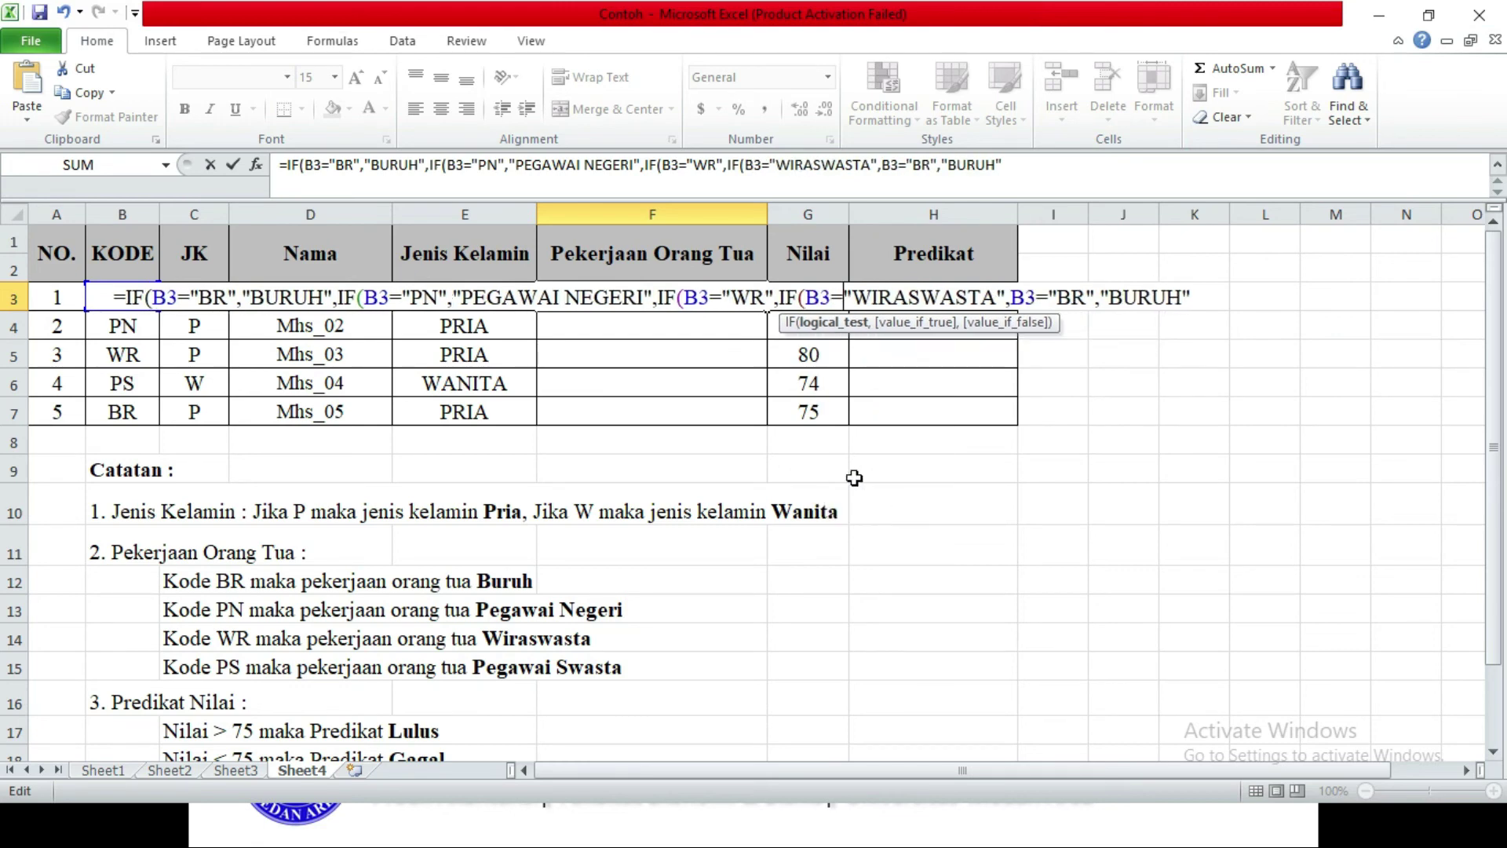
Step: Remove the leftover "WIRASWASTA",B3=" text in F3 so the innermost IF starts with B3="BR","BURUH"
key(Right)
key(Right)
key(Right)
key(Right)
key(Right)
key(Right)
key(Right)
key(Right)
key(Right)
key(Right)
key(Right)
key(Right)
key(Right)
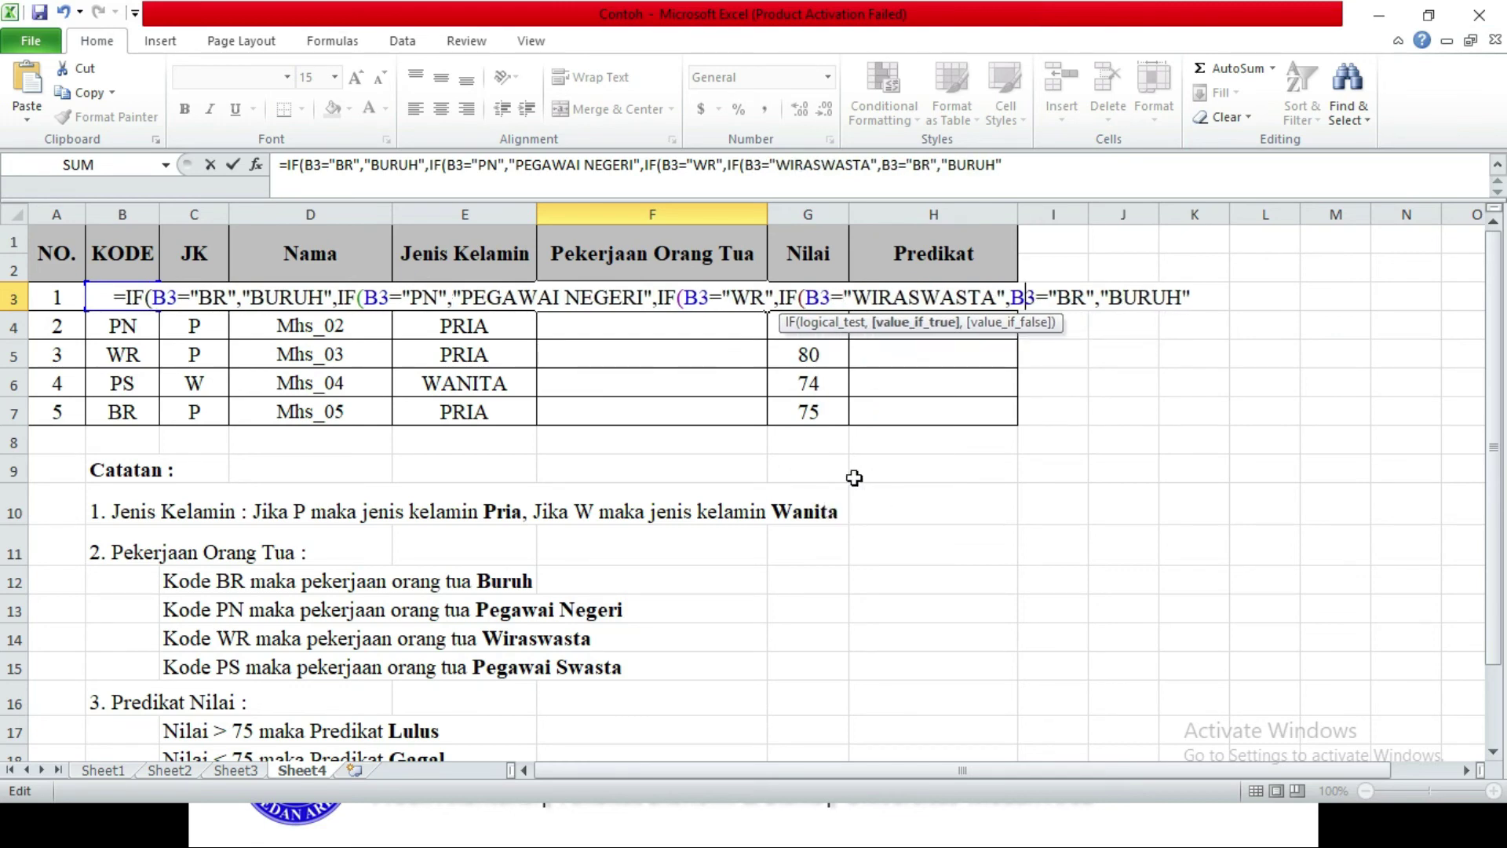
key(BackSpace)
key(BackSpace)
key(BackSpace)
key(BackSpace)
key(BackSpace)
key(BackSpace)
key(BackSpace)
key(BackSpace)
key(BackSpace)
key(BackSpace)
key(BackSpace)
key(BackSpace)
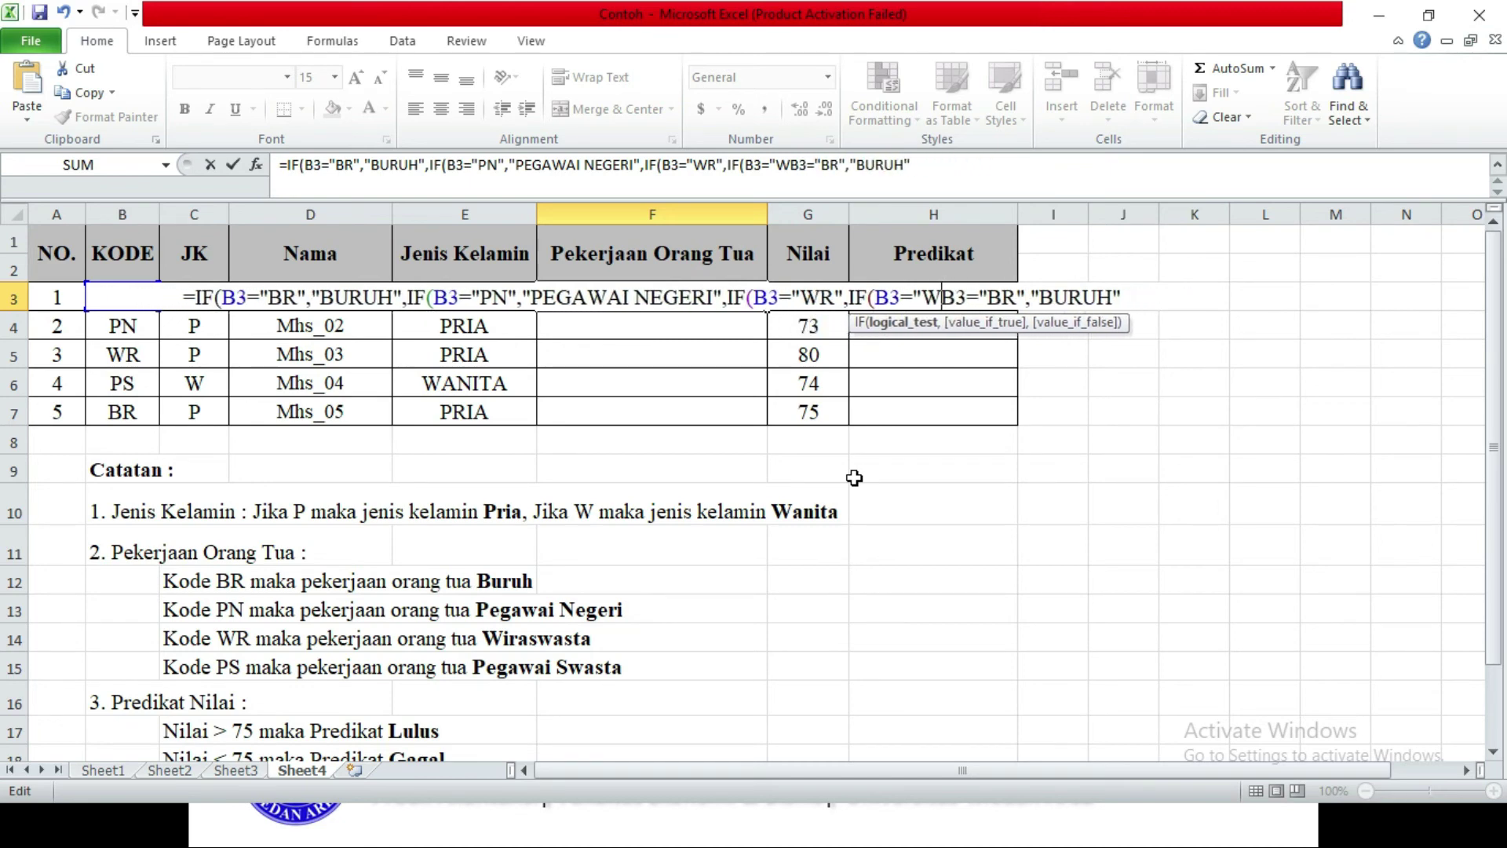
key(Right)
key(Right)
key(Right)
key(BackSpace)
key(BackSpace)
key(BackSpace)
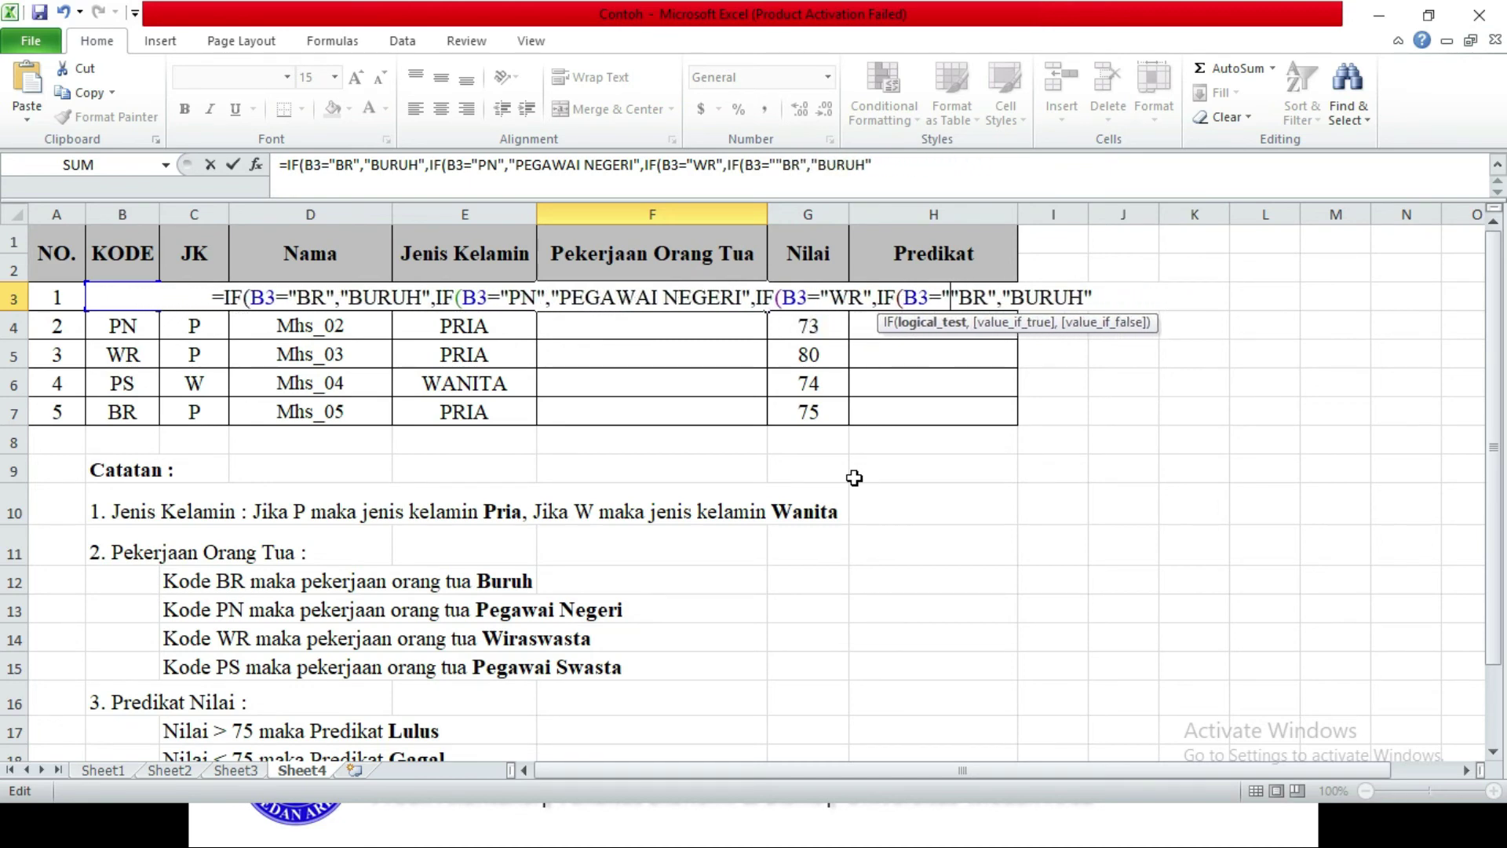
key(BackSpace)
Step: Change the code tested by the innermost IF in the F3 formula to "PS"
key(Right)
key(Right)
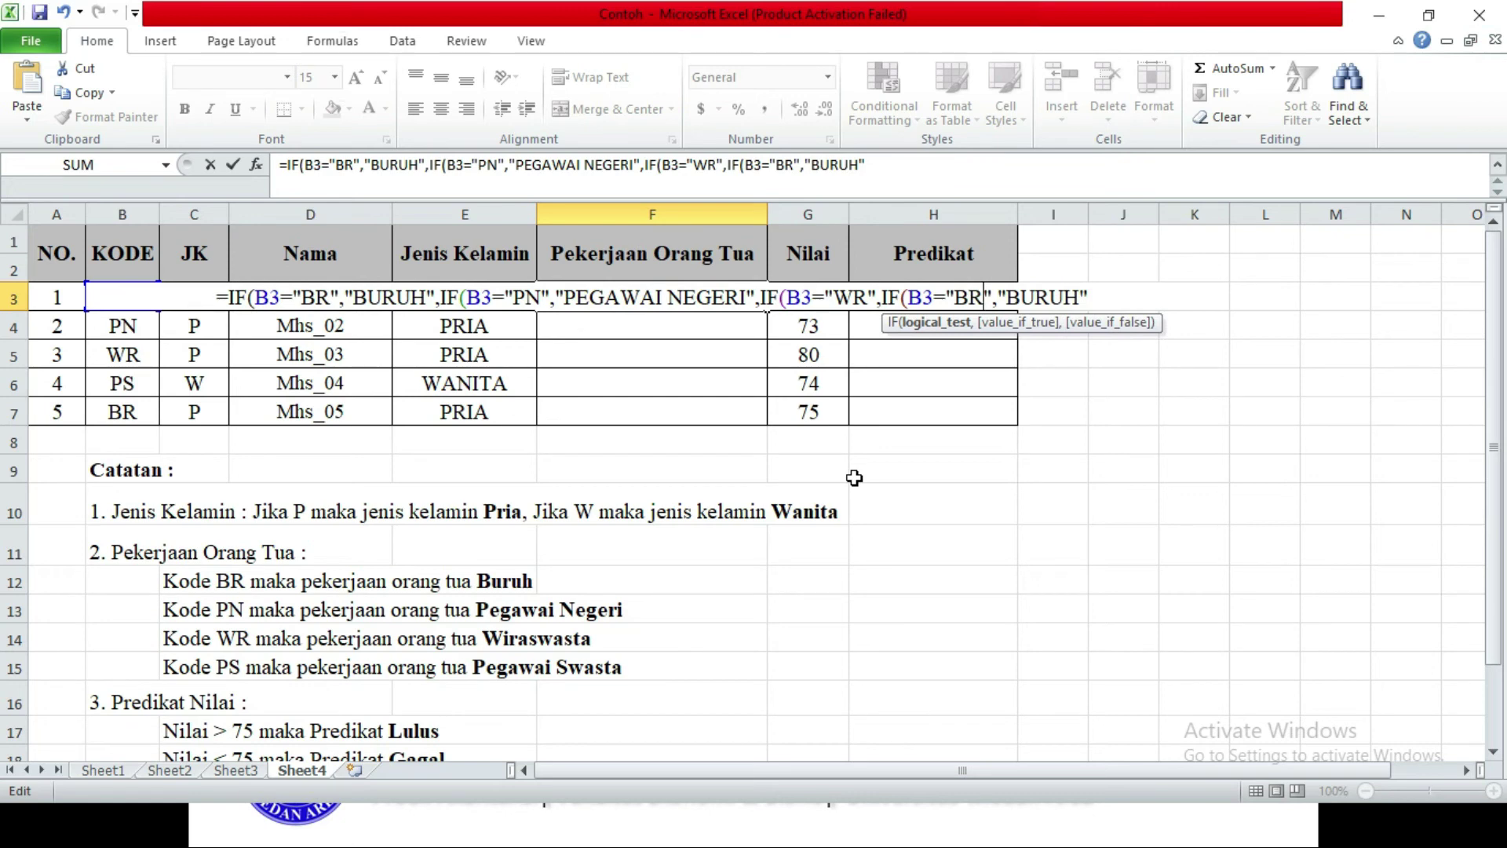
key(BackSpace)
key(BackSpace)
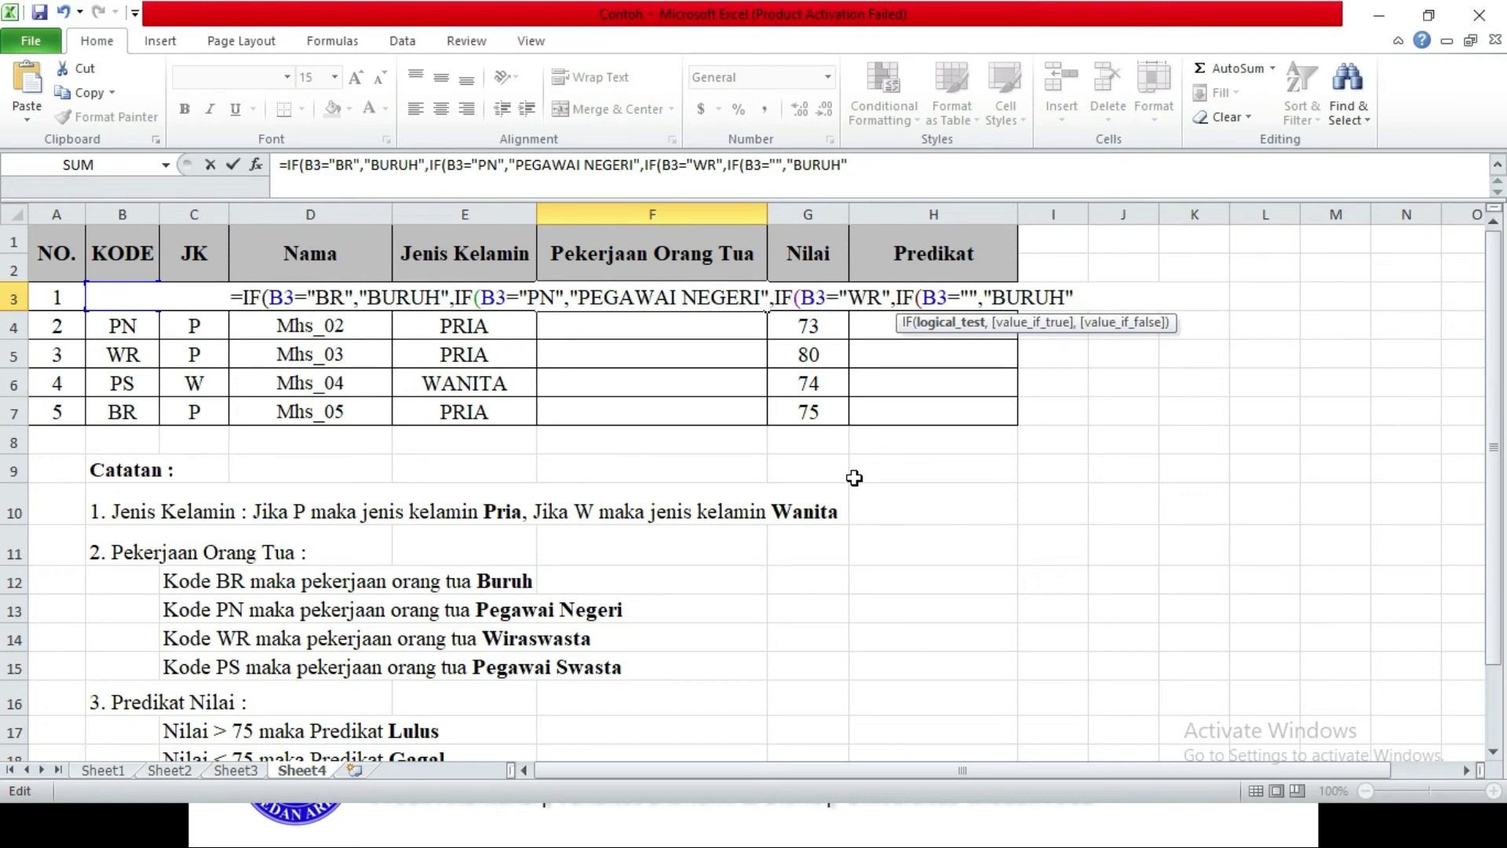
text(PS)
Step: Replace the true result of the "PS" test in the F3 formula with "PEGAWAI SWASTA"
key(Right)
key(Right)
key(Right)
key(Right)
key(Right)
key(Right)
key(Right)
key(Right)
key(Right)
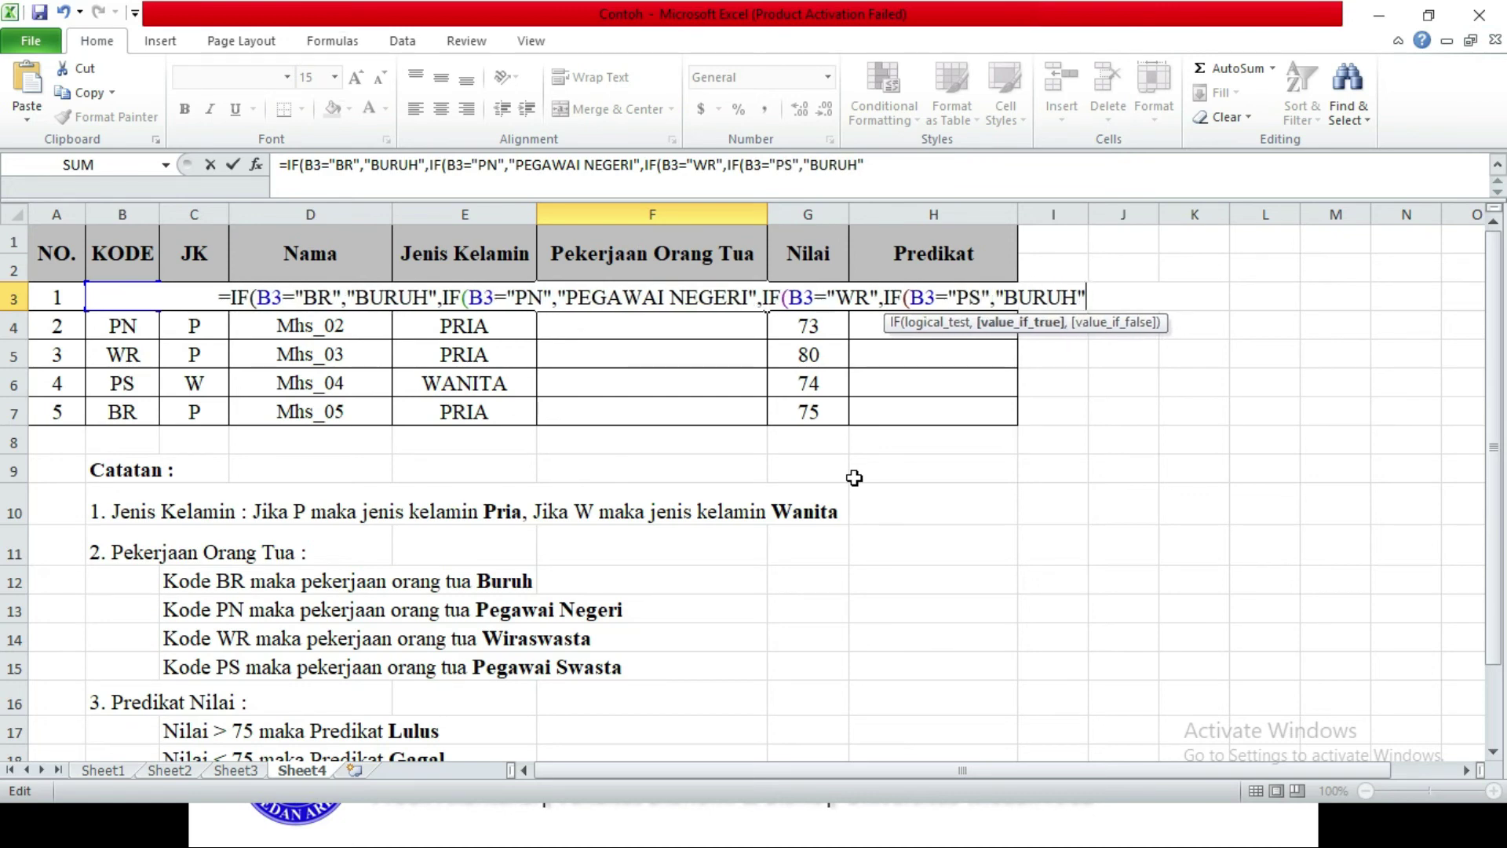
key(Left)
key(BackSpace)
key(BackSpace)
key(BackSpace)
key(BackSpace)
key(BackSpace)
text(P)
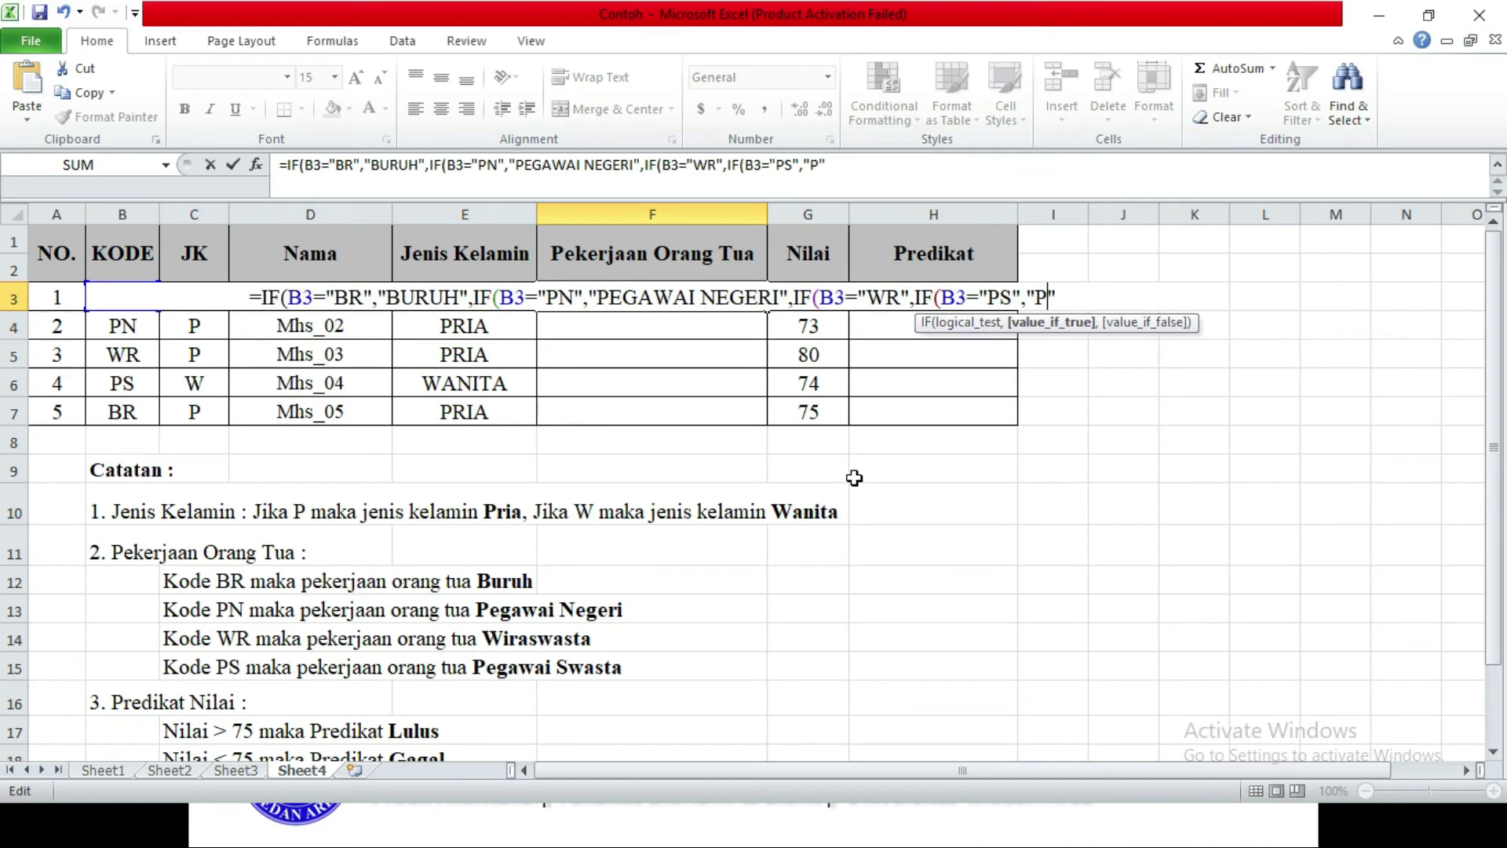
text(EGAWAI)
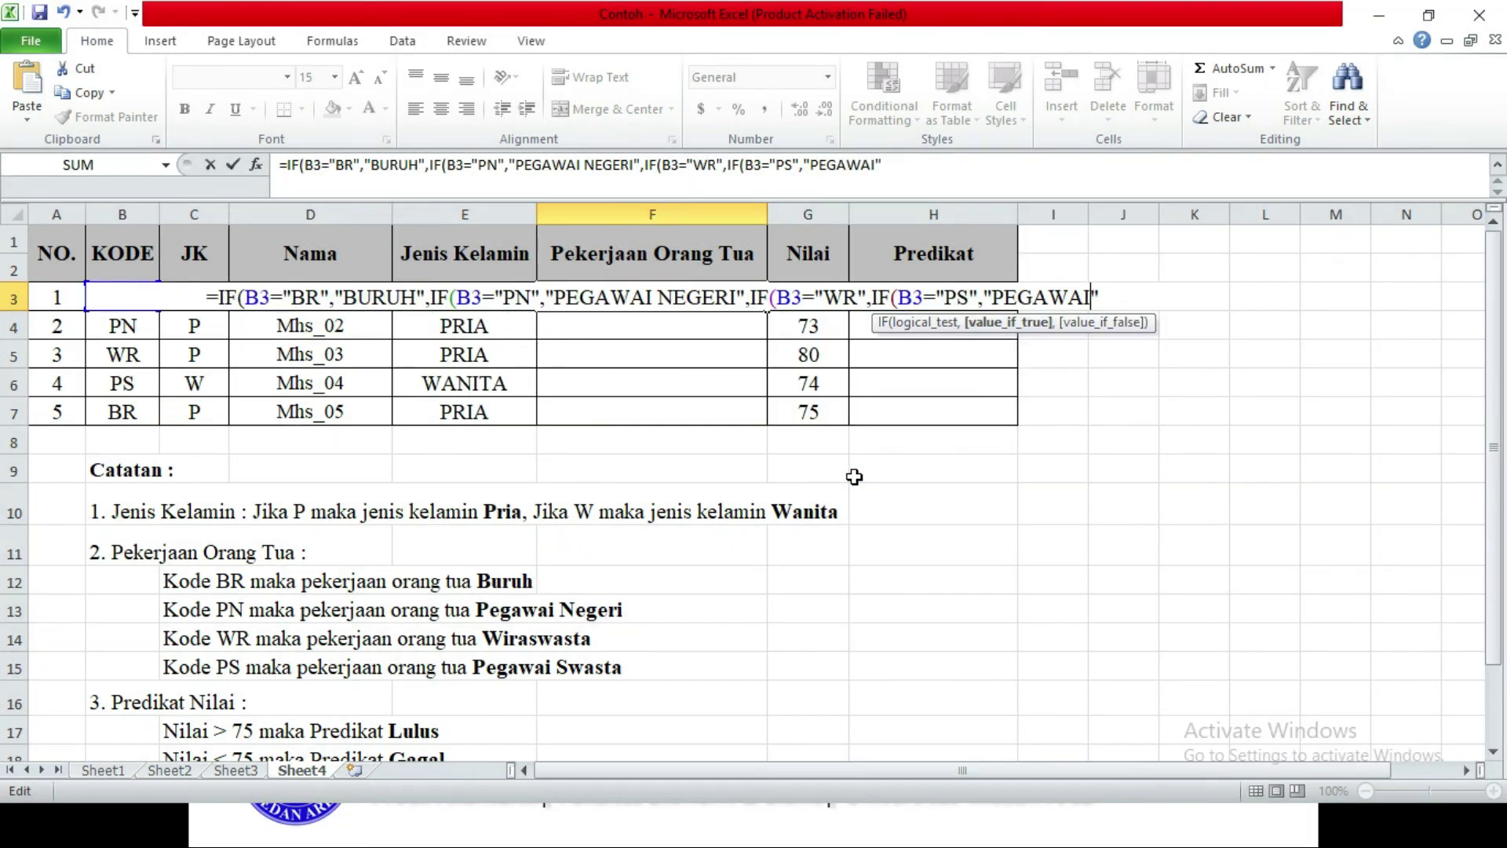
text( SWAST)
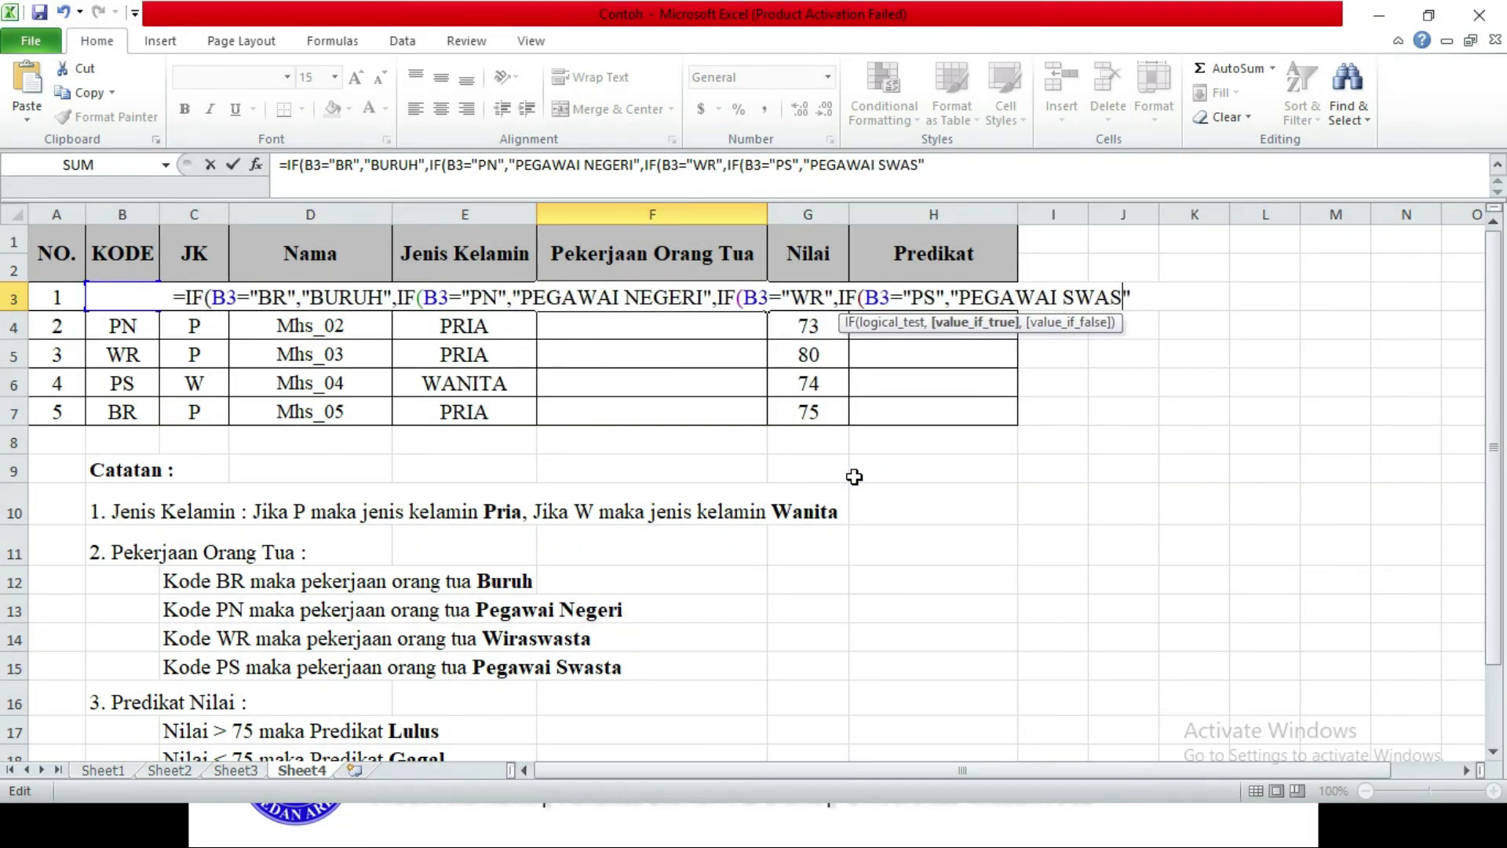
text(A)
key(Right)
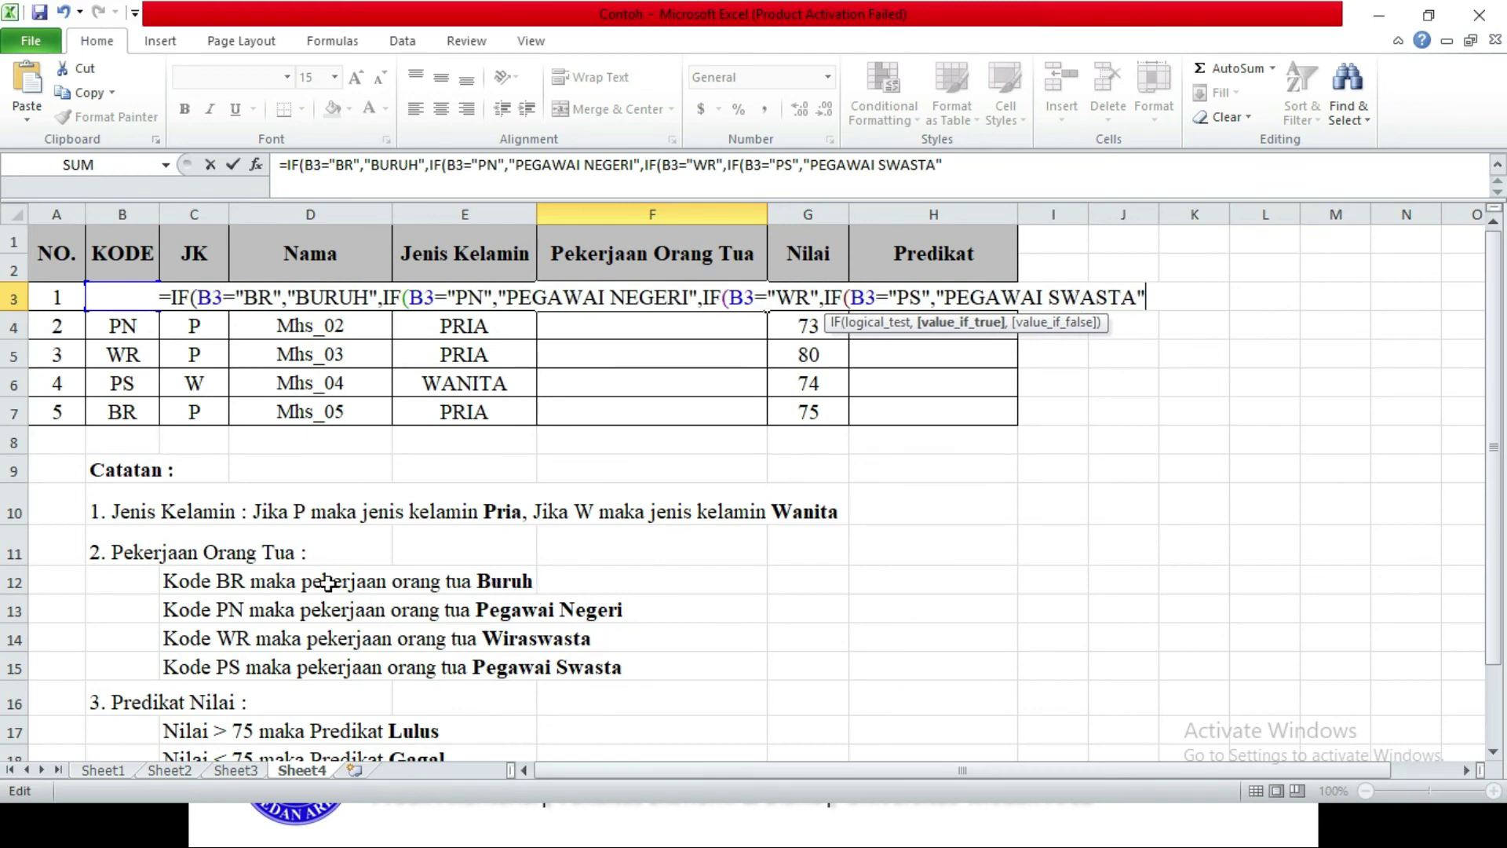
Step: Try to enter the F3 formula without closing parentheses, declining the proposed correction and returning to editing
key(Return)
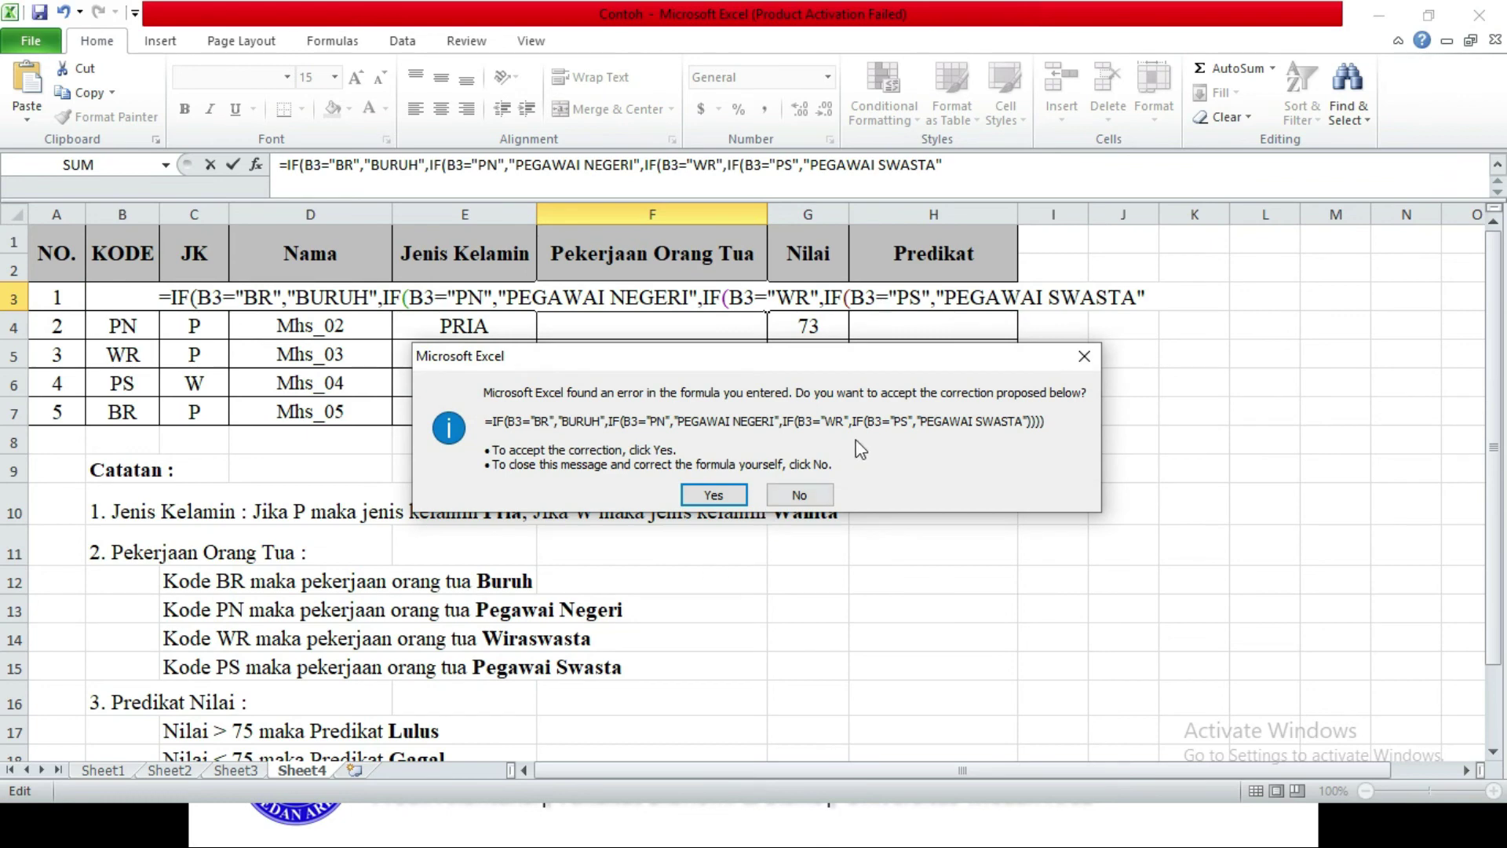
click(1072, 358)
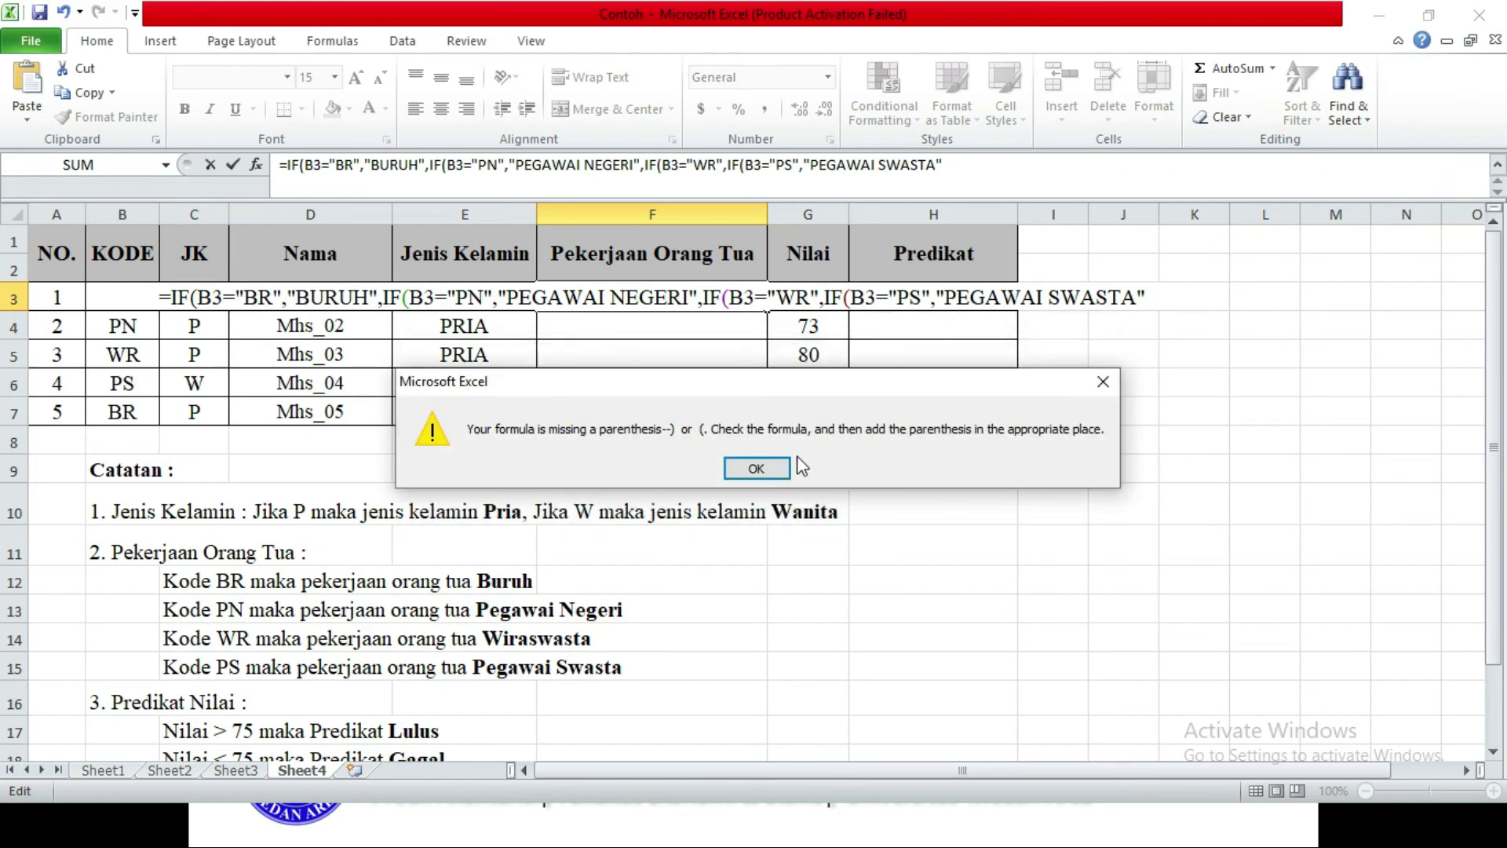
click(741, 468)
click(1066, 301)
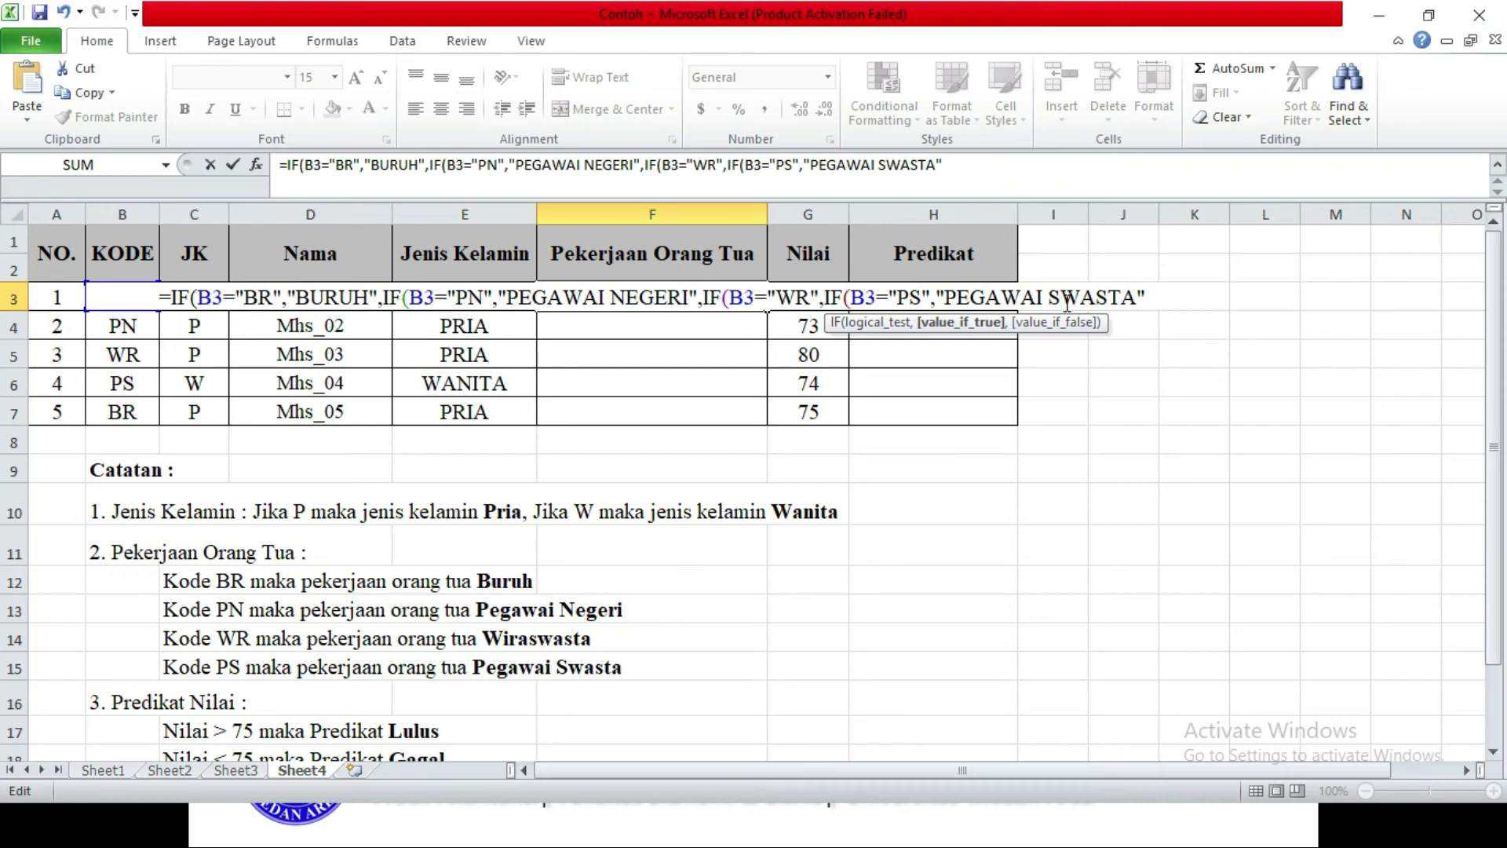
Step: Close all four nested IFs at the end of the F3 formula with "))))" and enter it
click(1155, 297)
text())
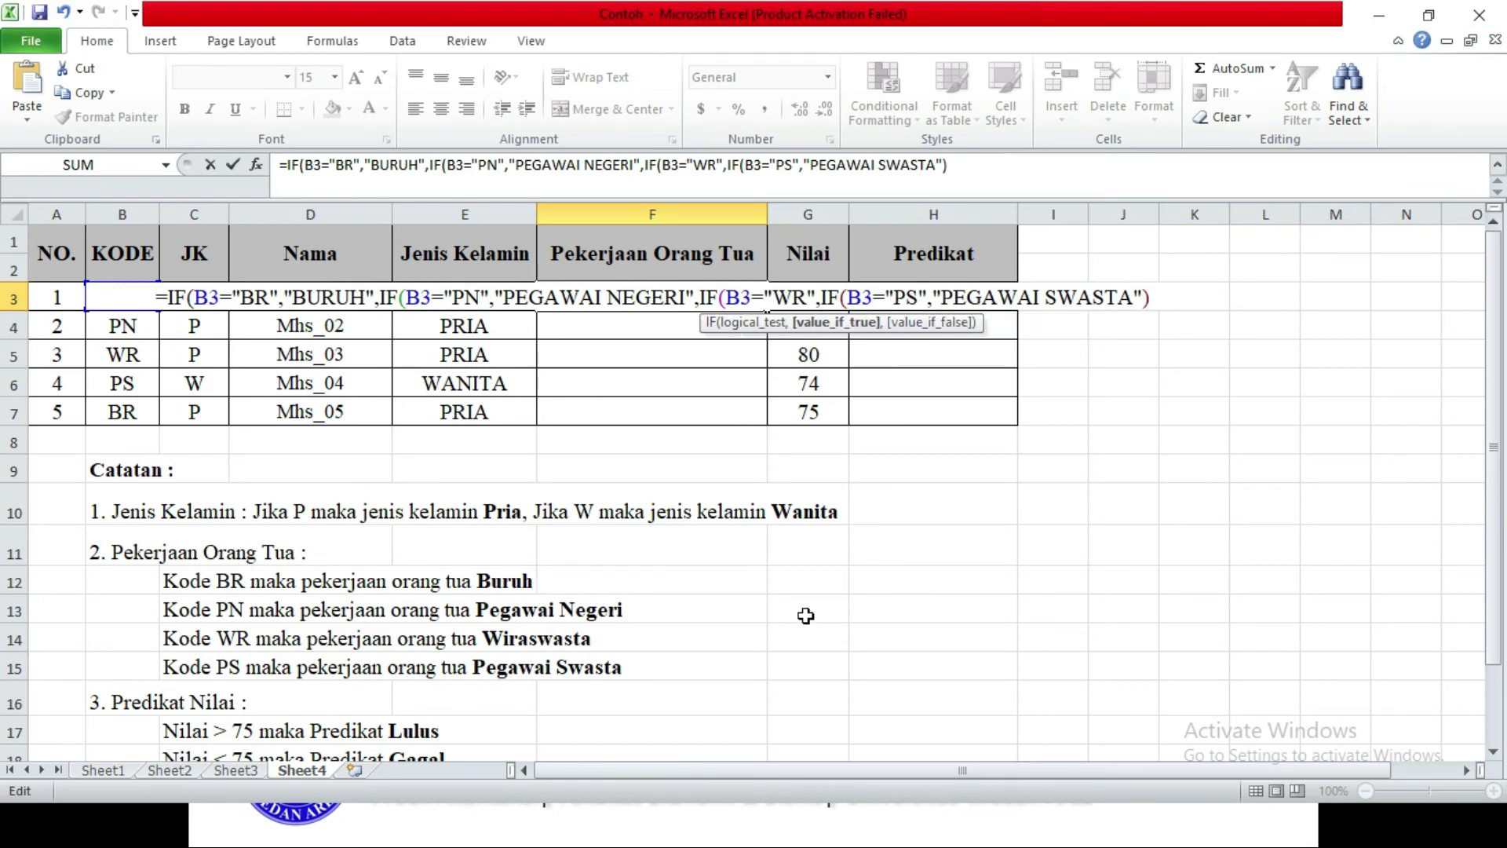
text()))
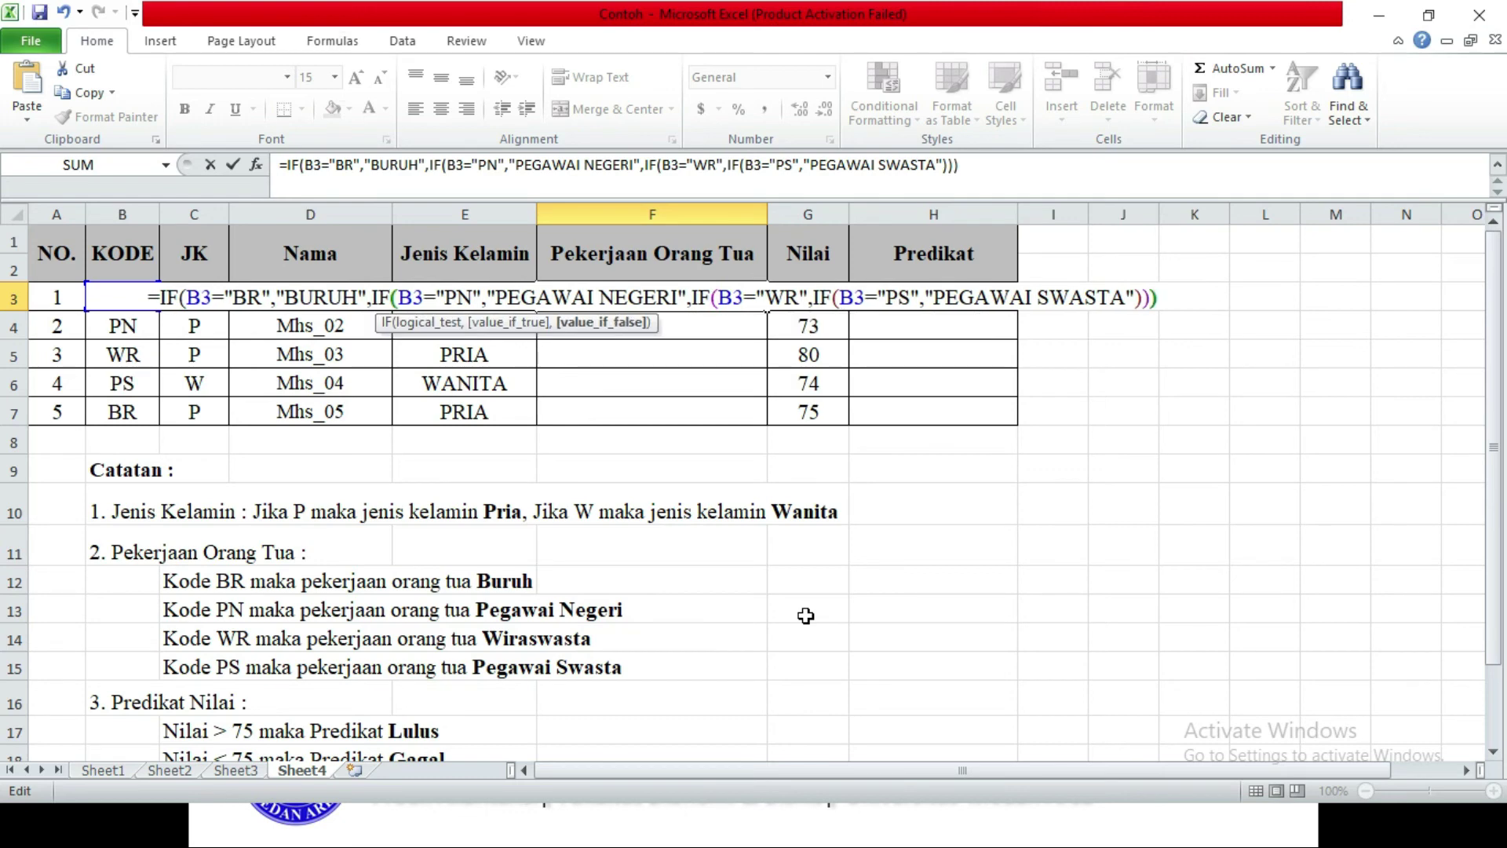
text())
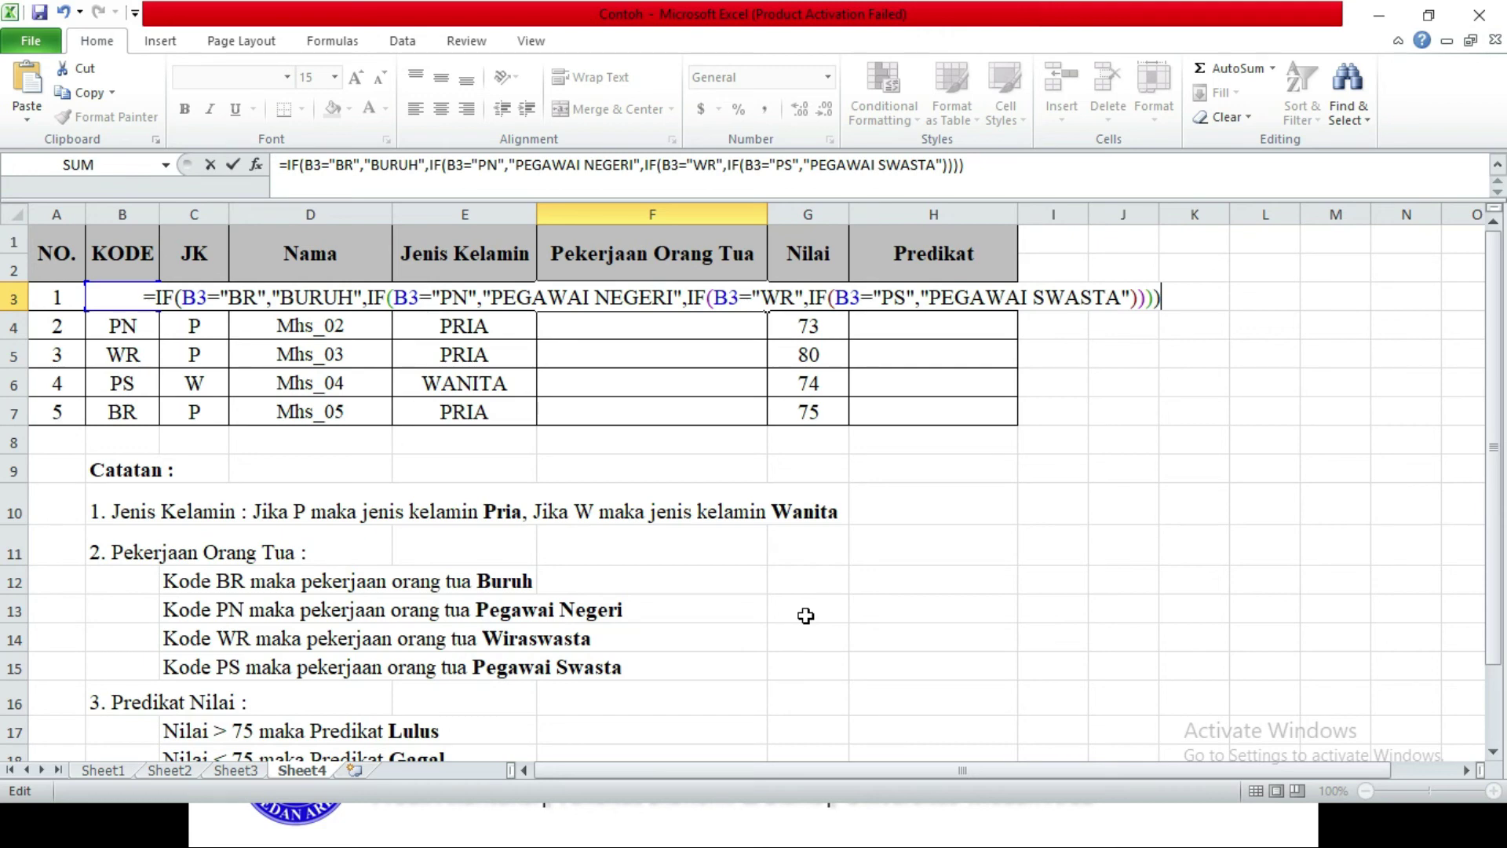
key(Return)
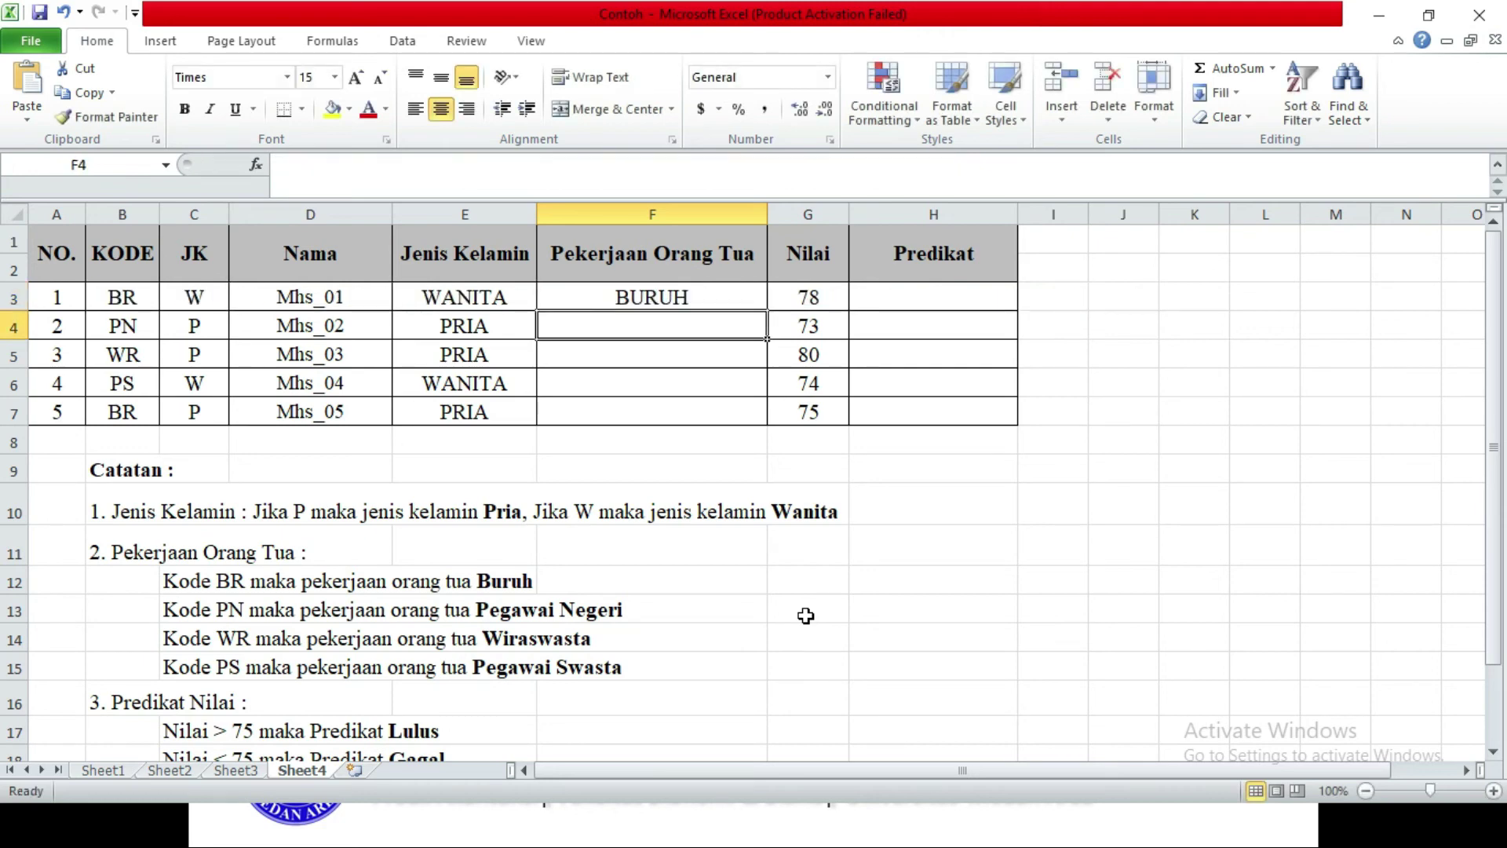
Step: Fill the Pekerjaan Orang Tua formula from F3 down through F7
click(649, 299)
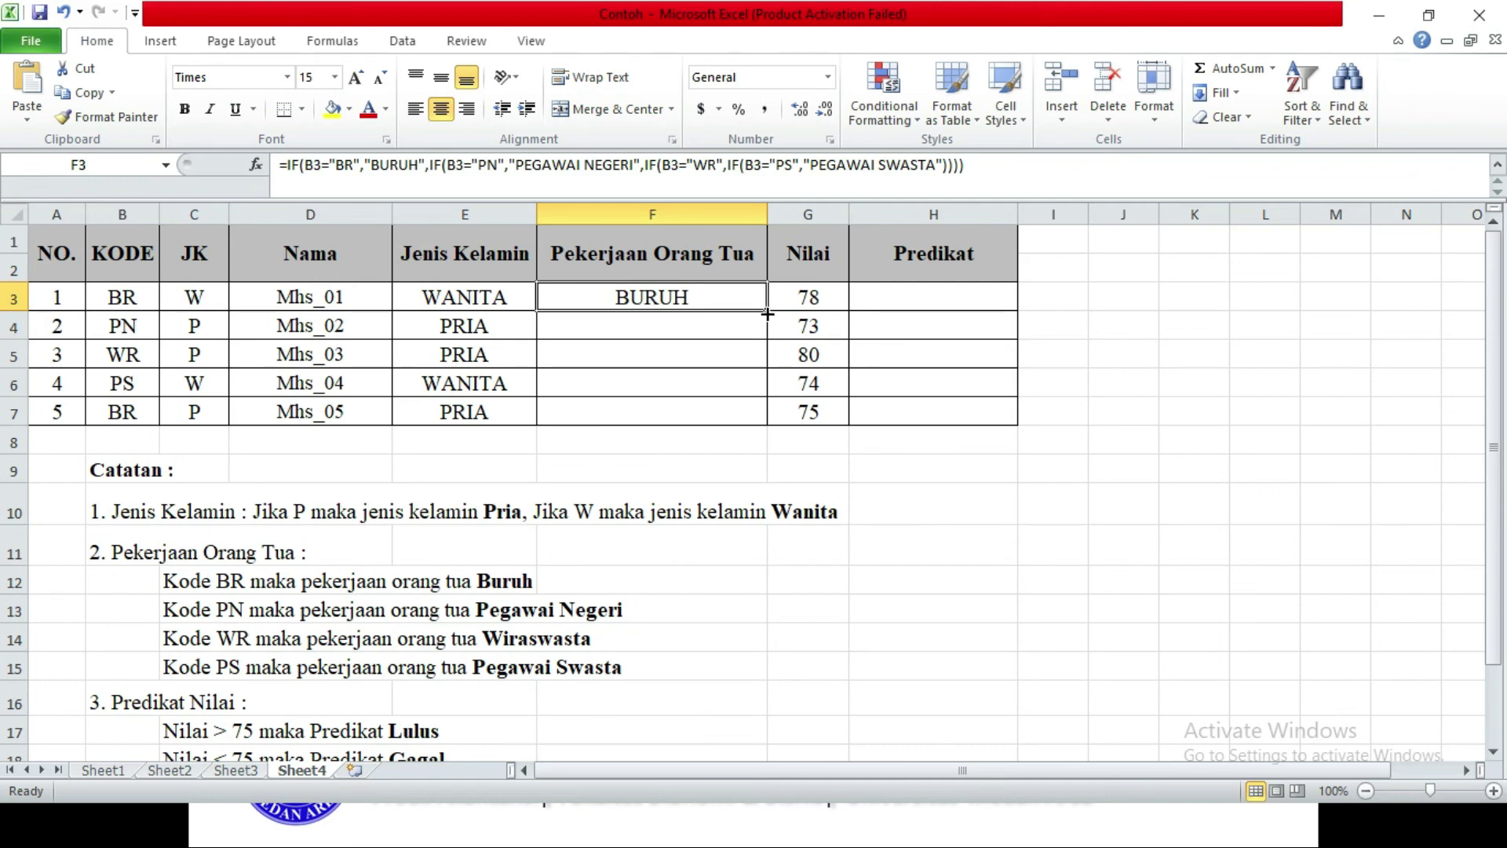
drag(767, 312, 767, 424)
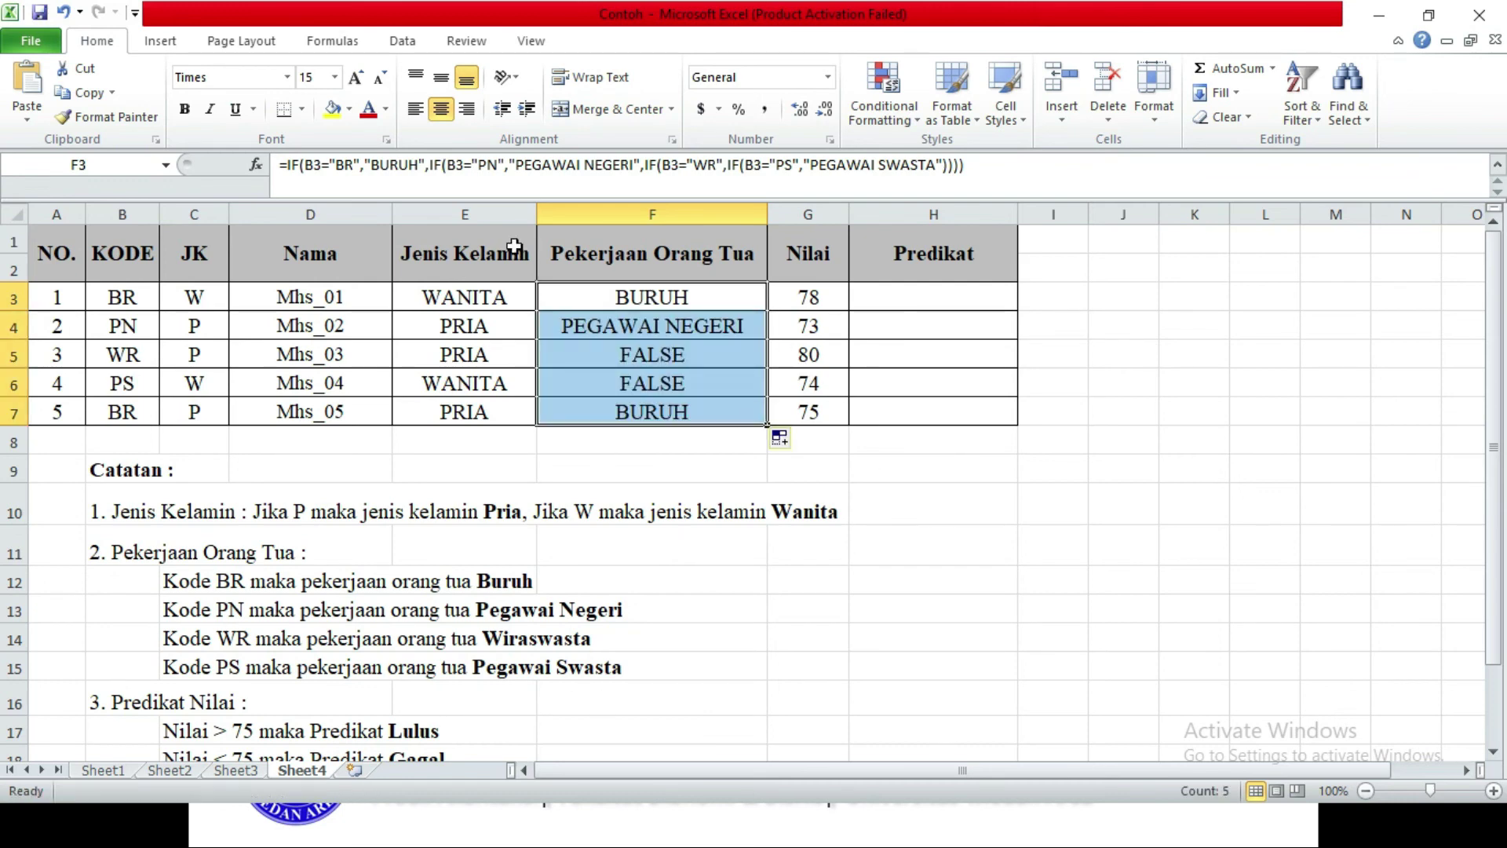
click(810, 493)
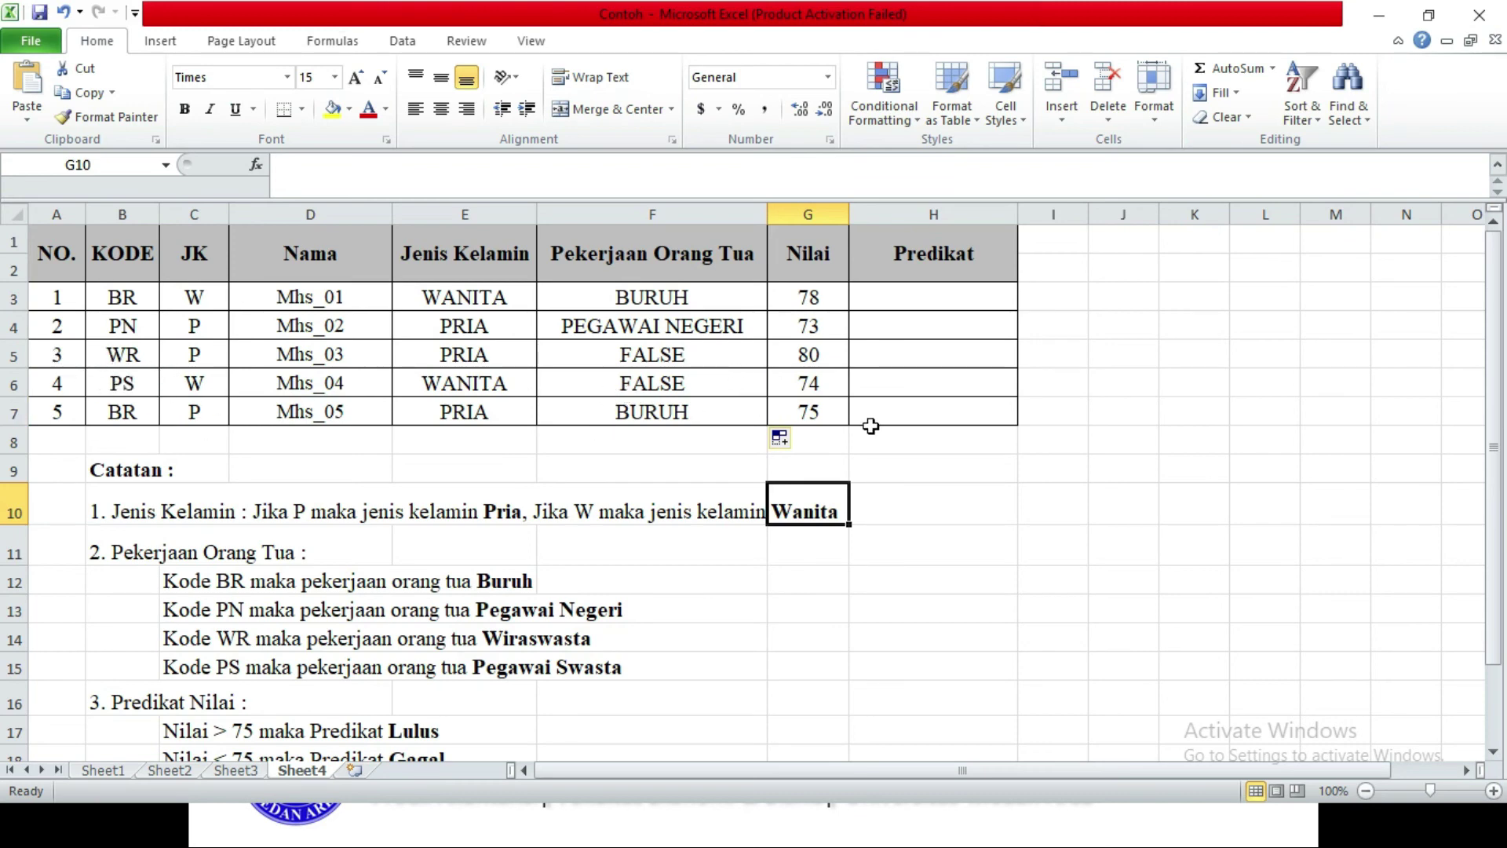
Step: Insert "WIRASWASTA" as the true result of the "WR" test in the F5 formula and enter it
click(609, 360)
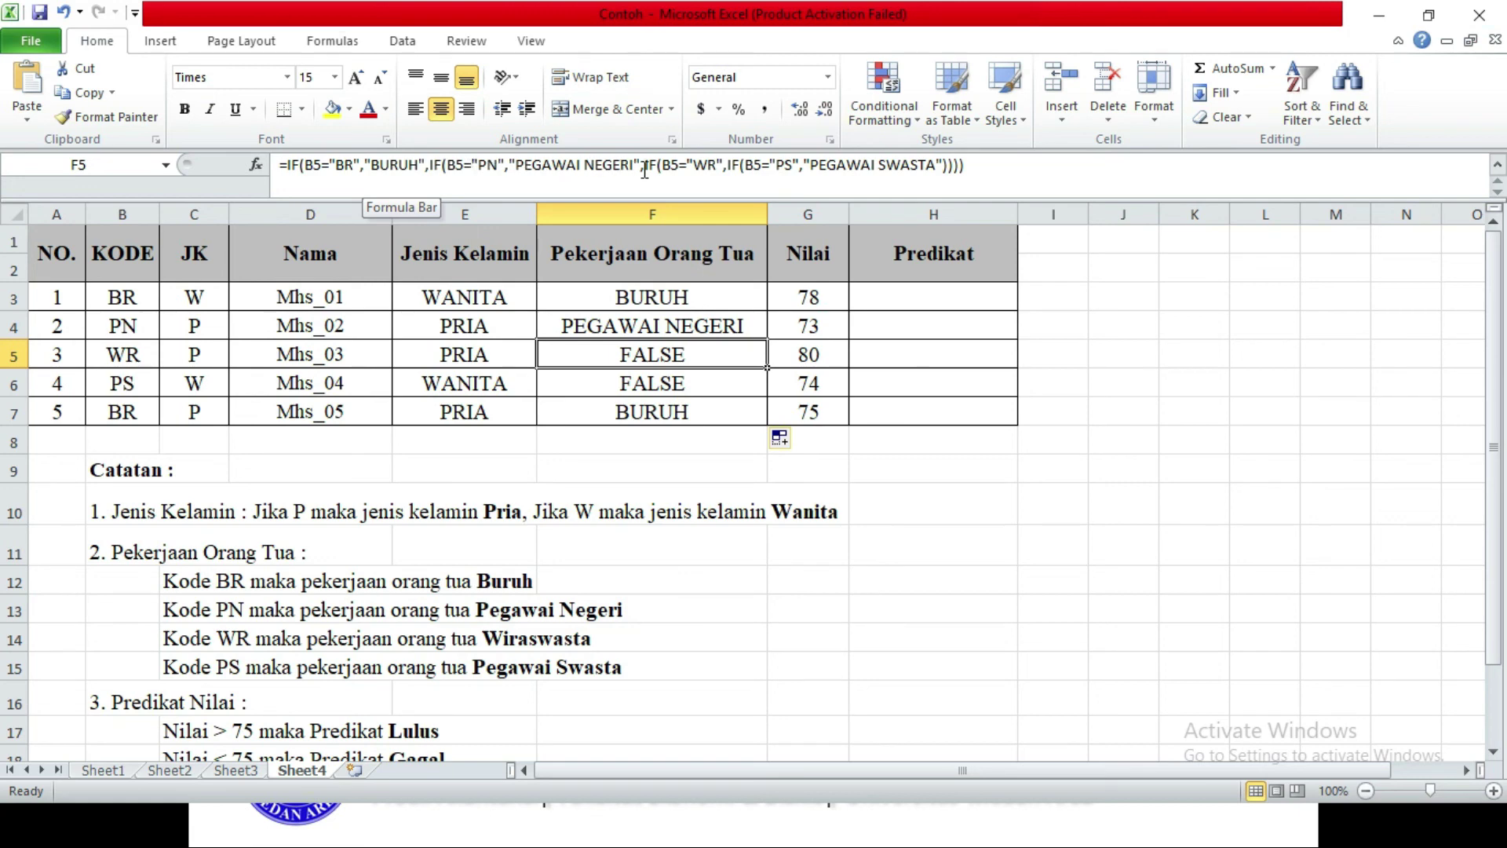
click(720, 164)
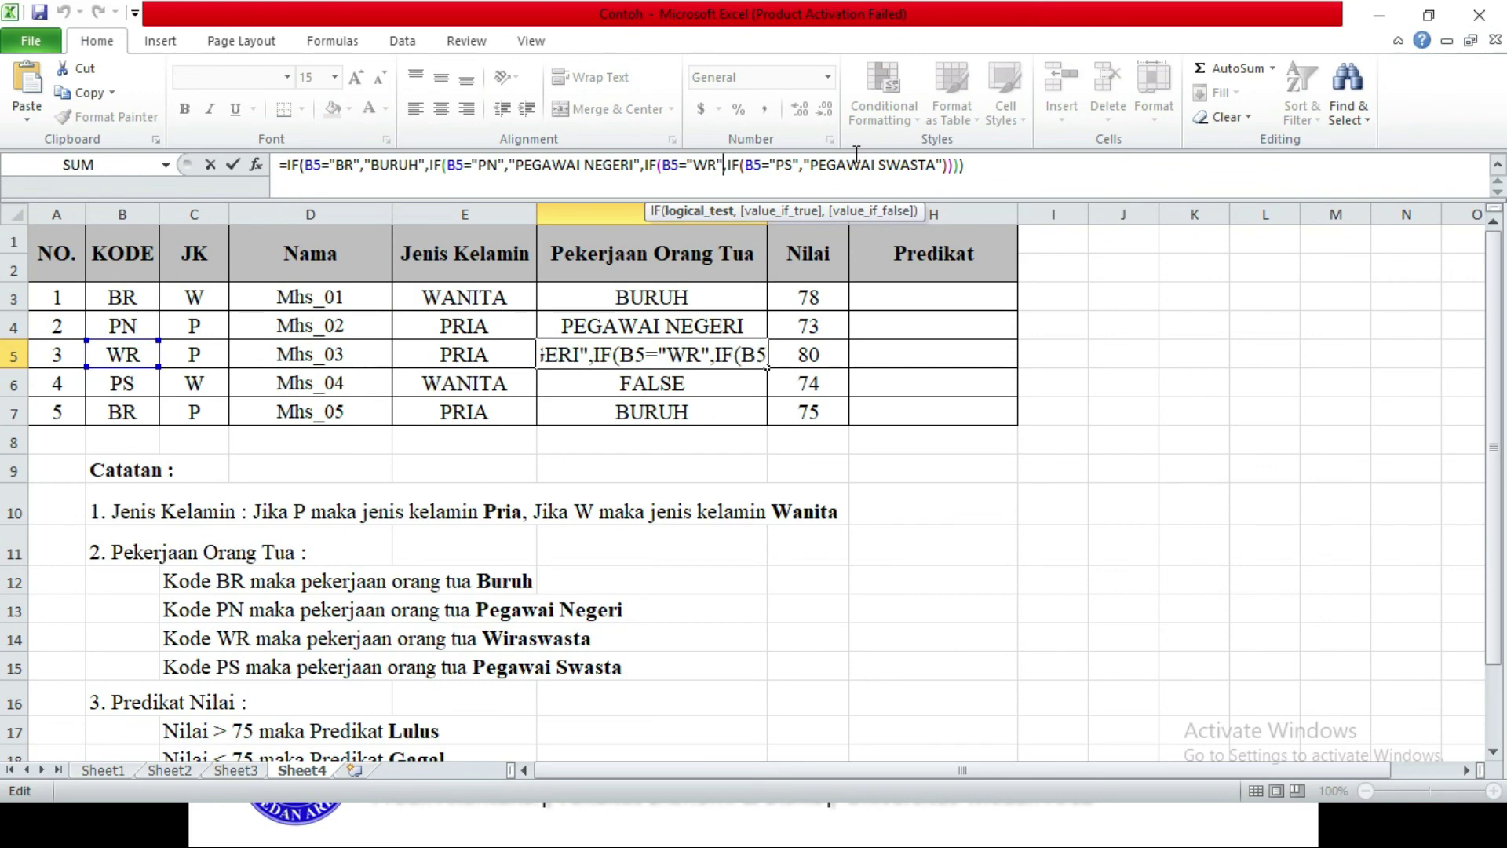
text(,IF(B5=)
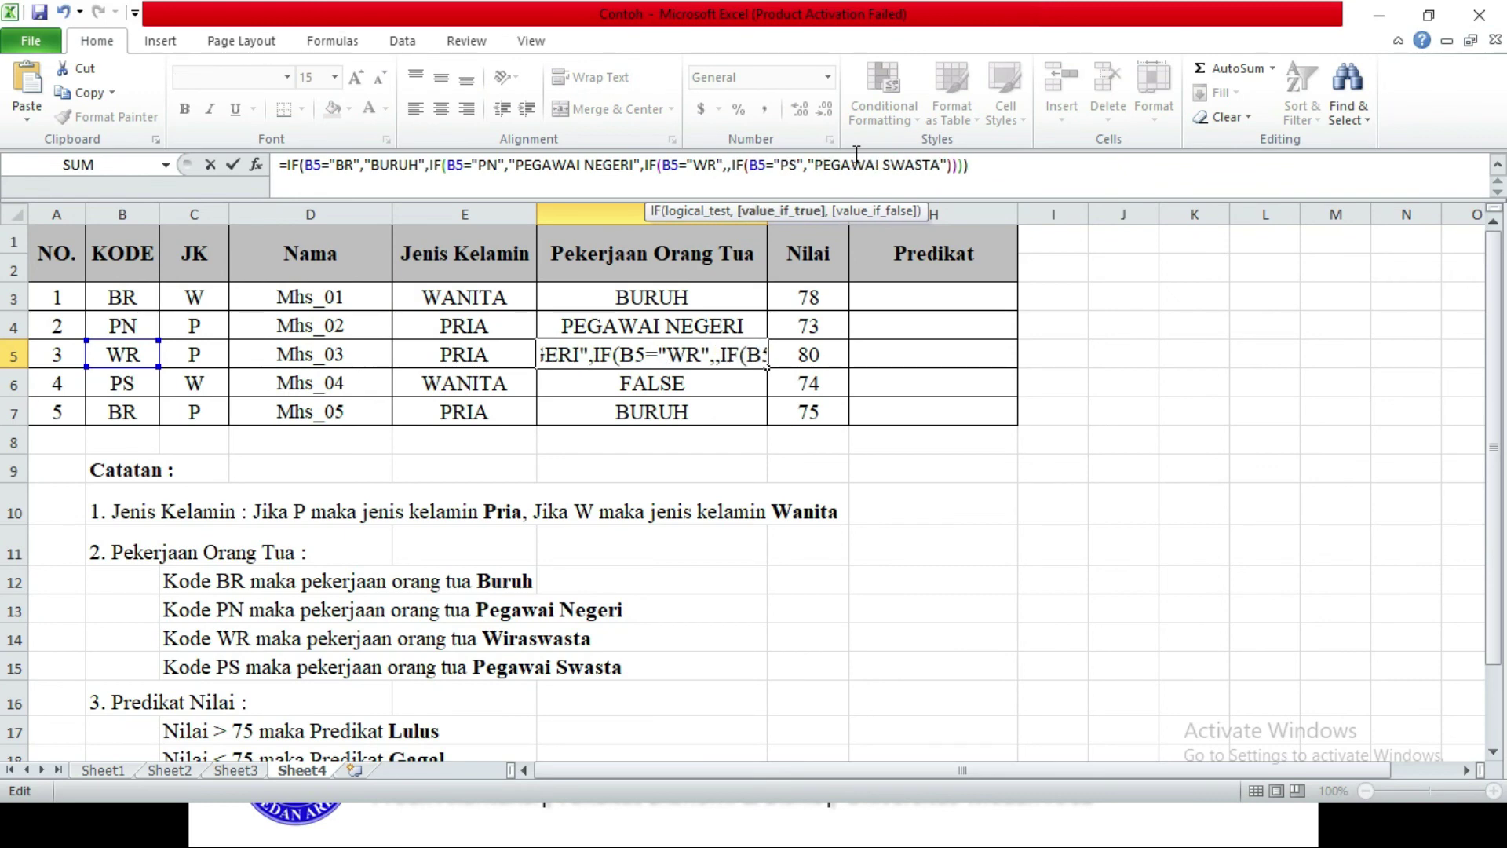
text("WR",")
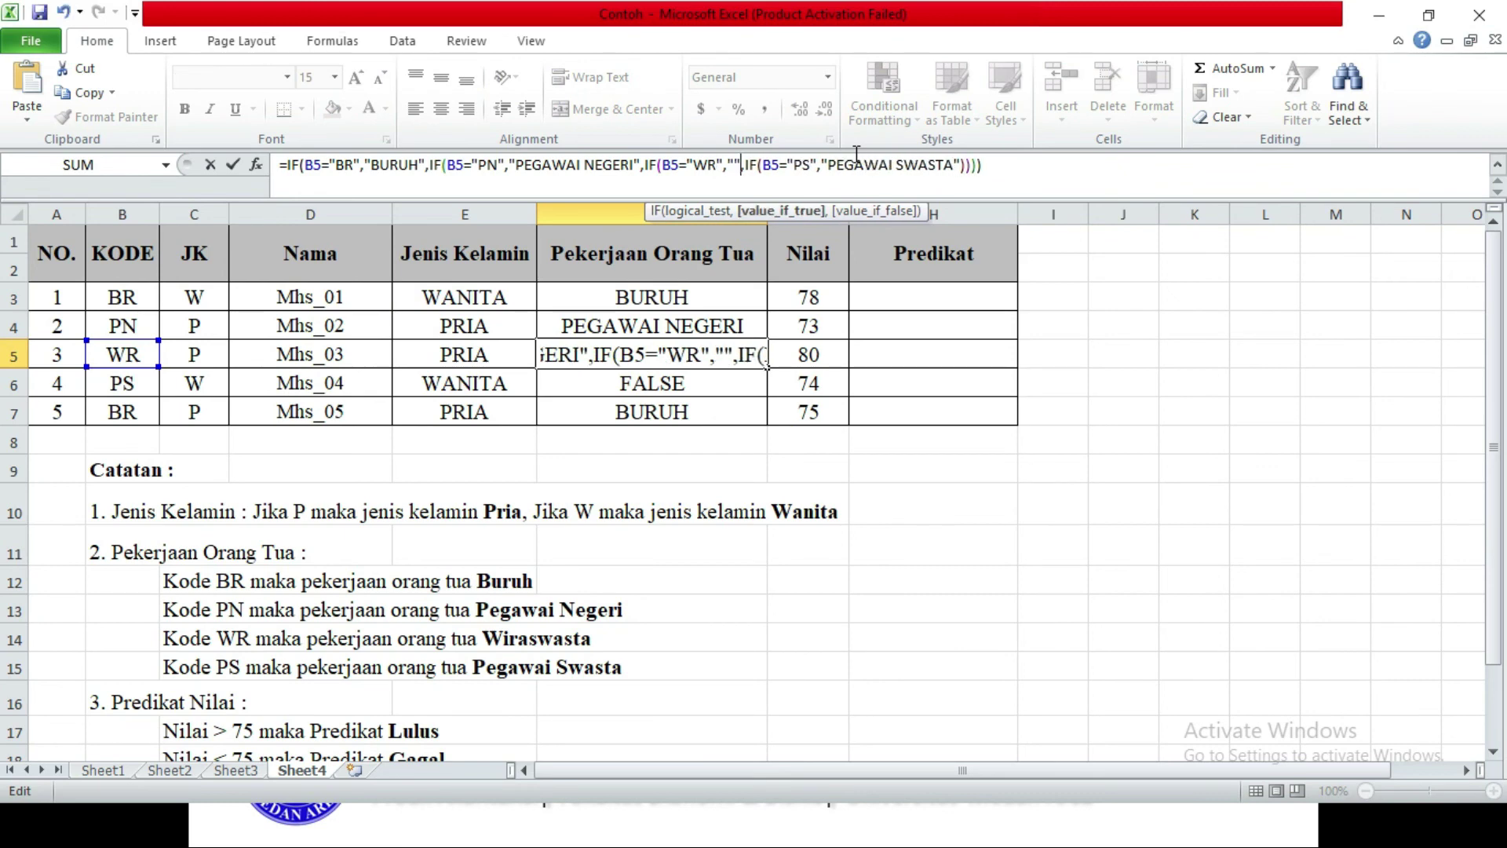
text(WIRAWAS)
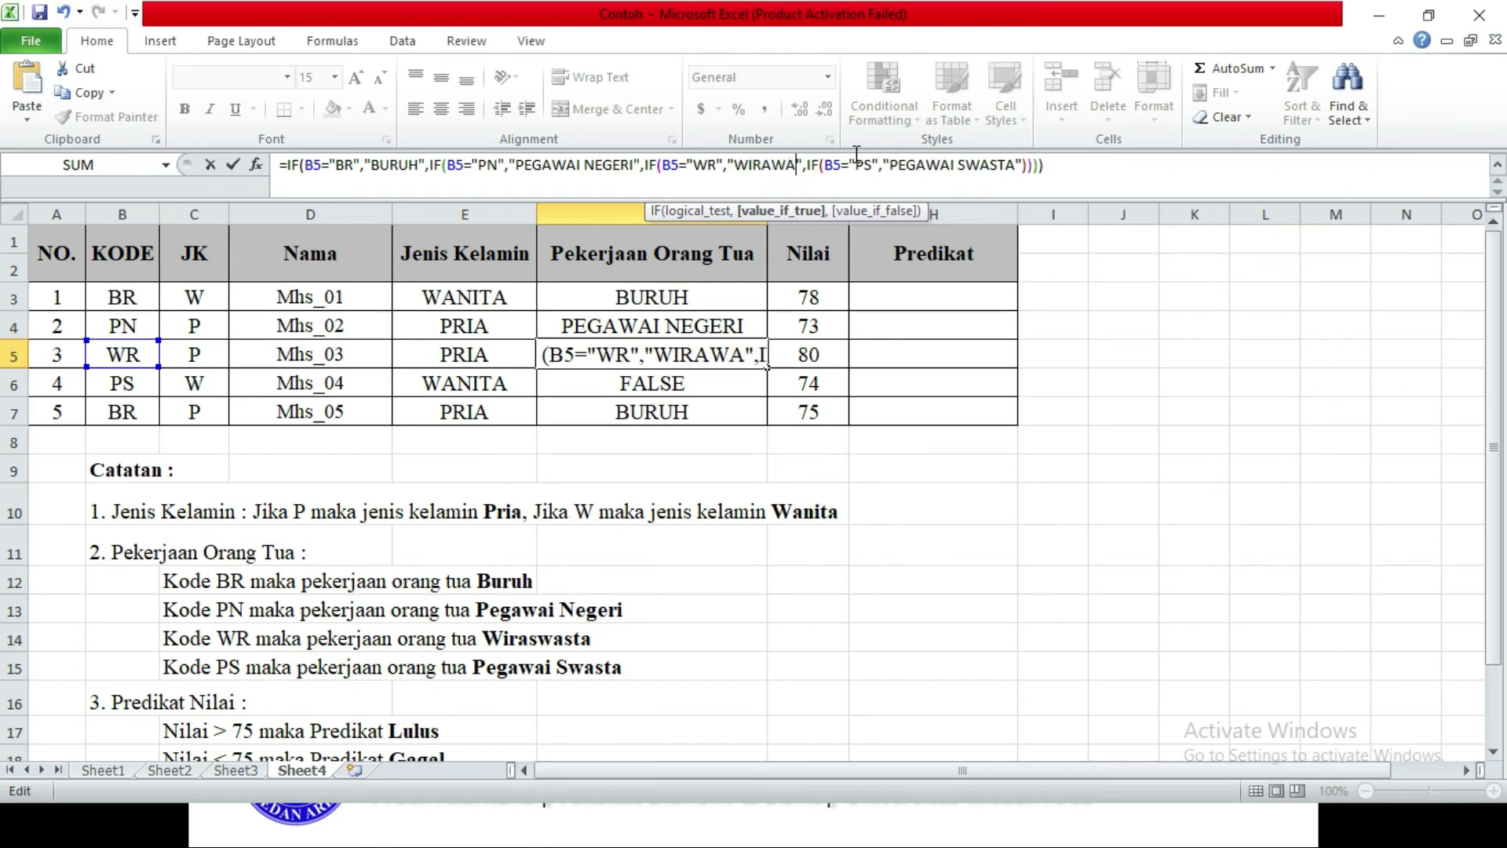
key(BackSpace)
key(BackSpace)
key(BackSpace)
text(SWAST)
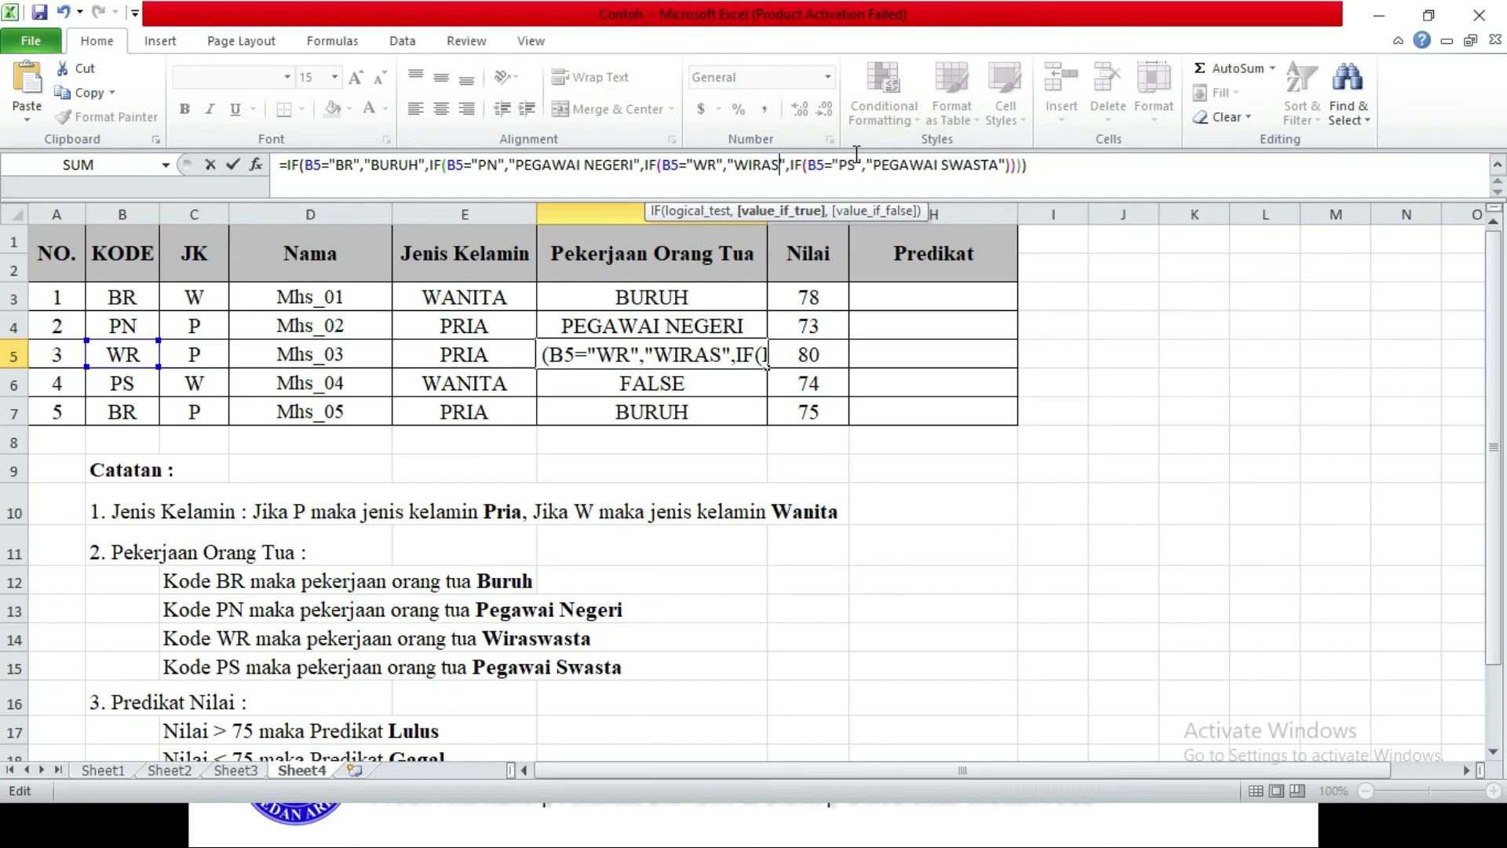
text(A)
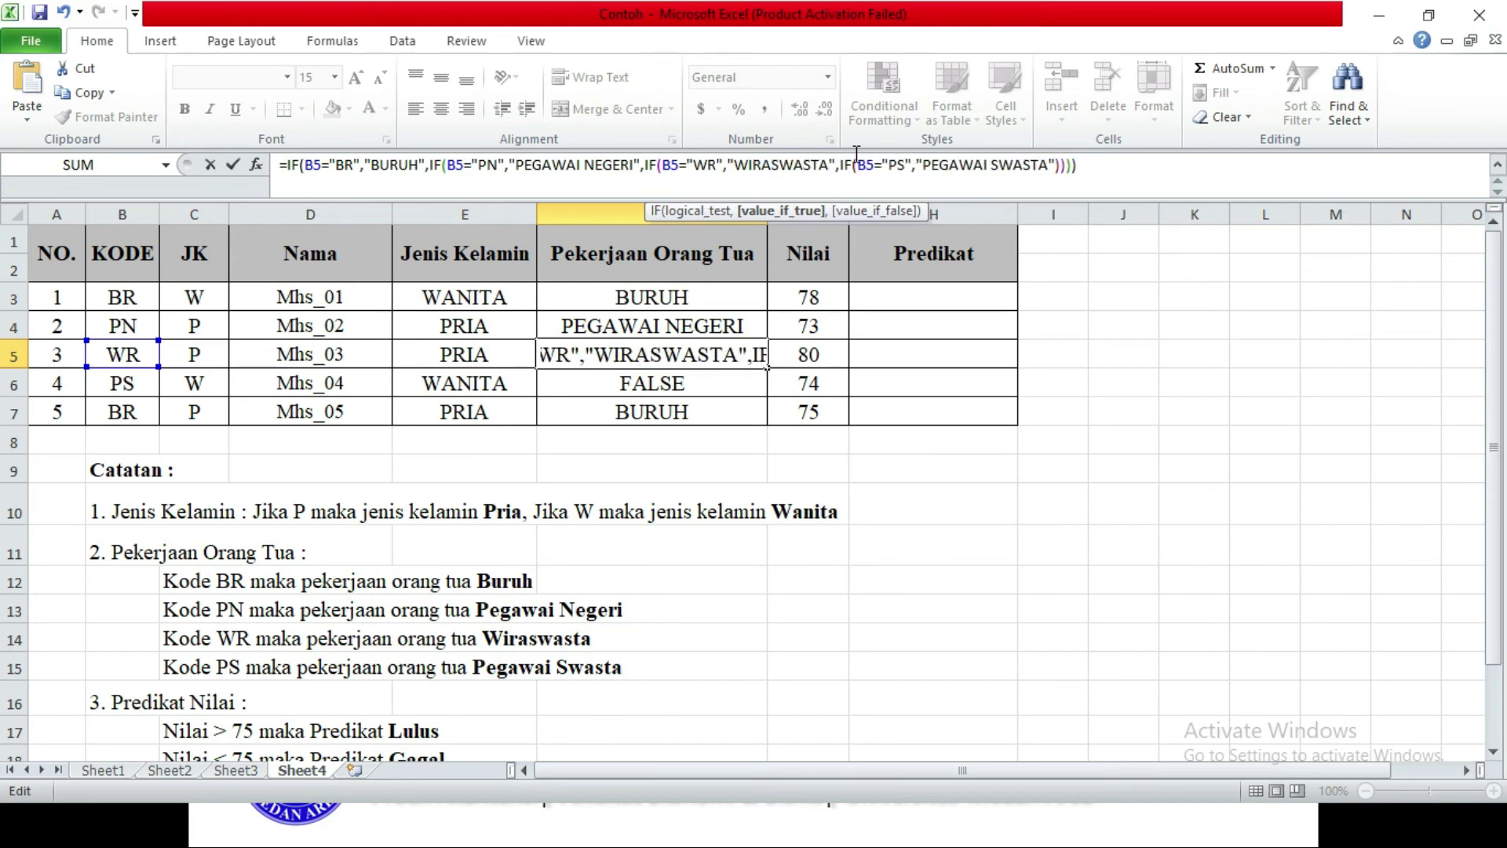
key(Return)
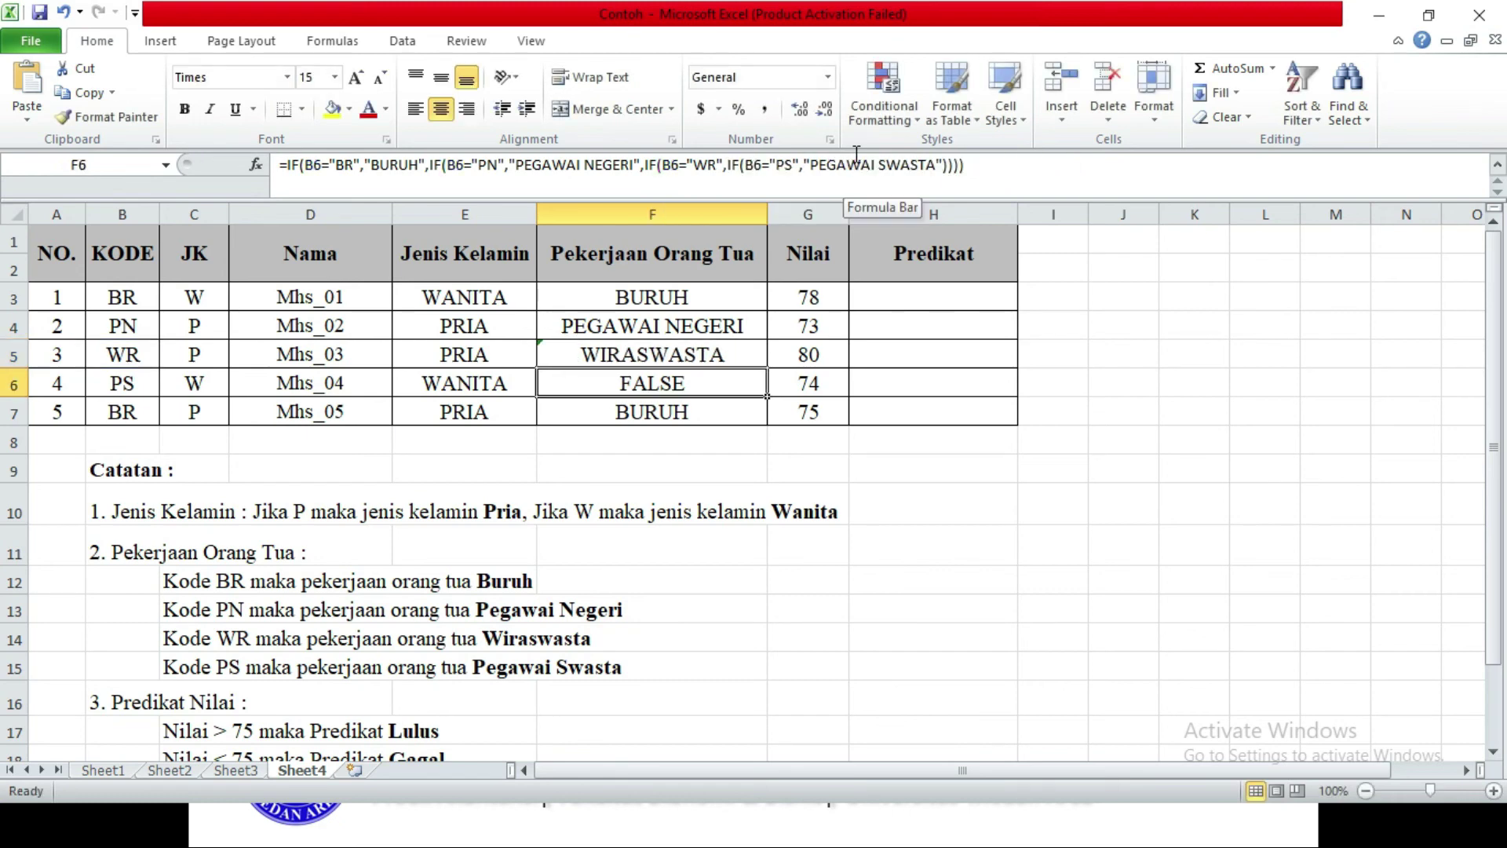
Step: Fill the corrected formula from F5 down to F6
click(701, 357)
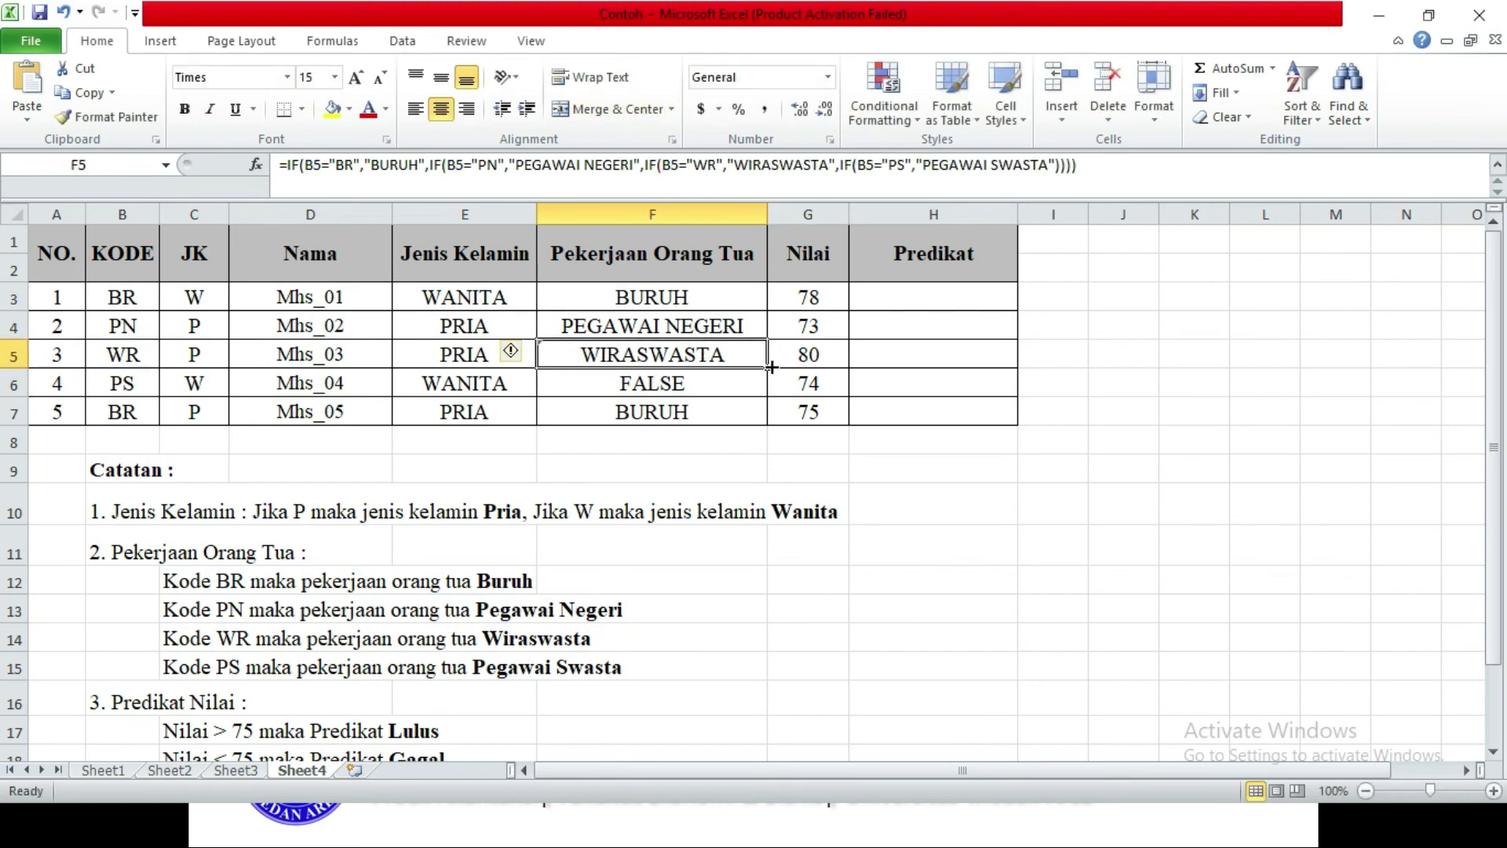
drag(767, 369, 765, 394)
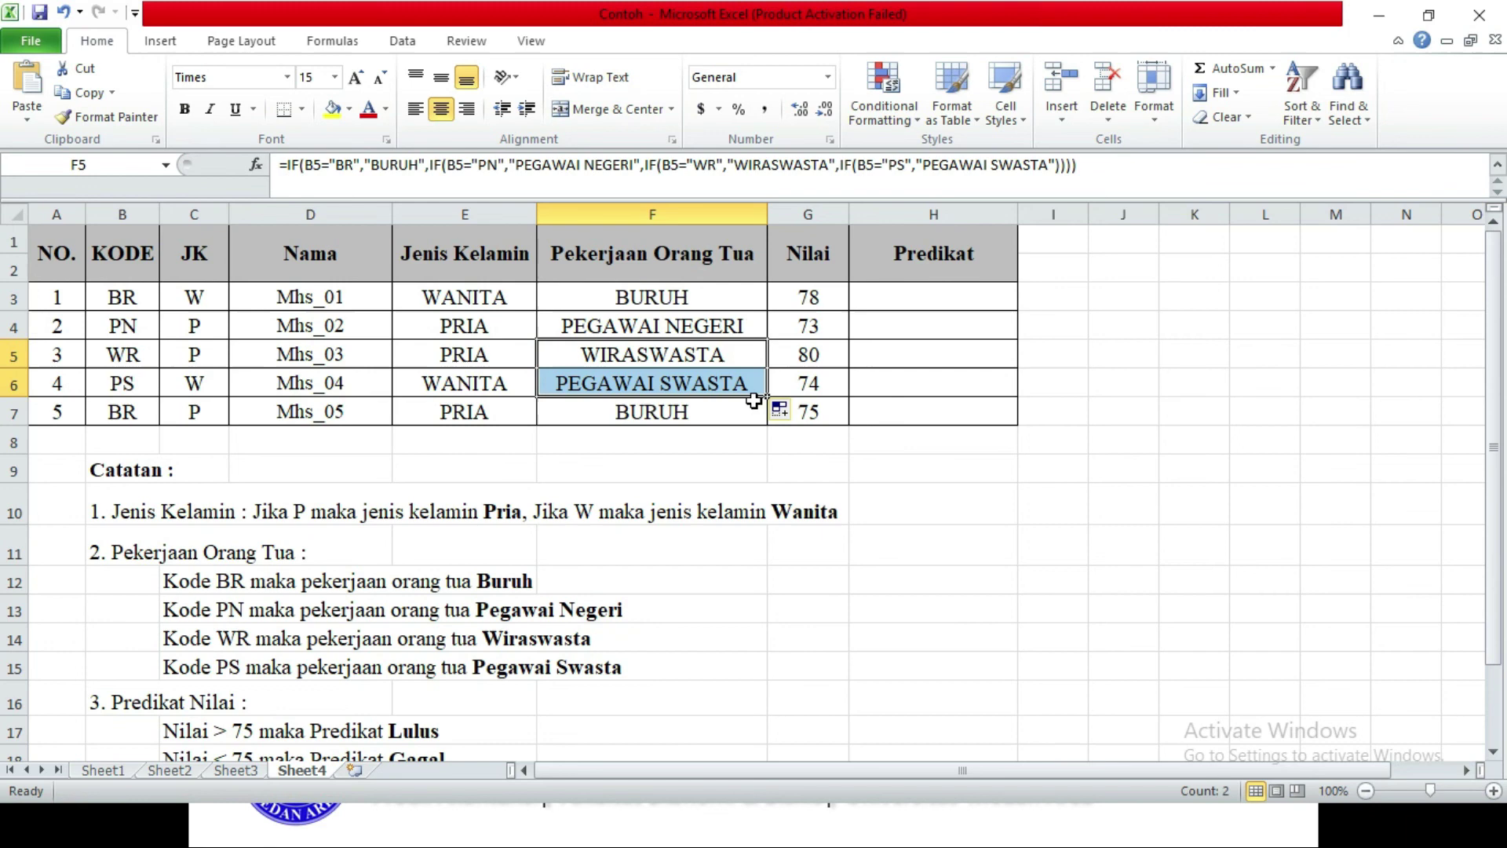
click(700, 462)
click(963, 461)
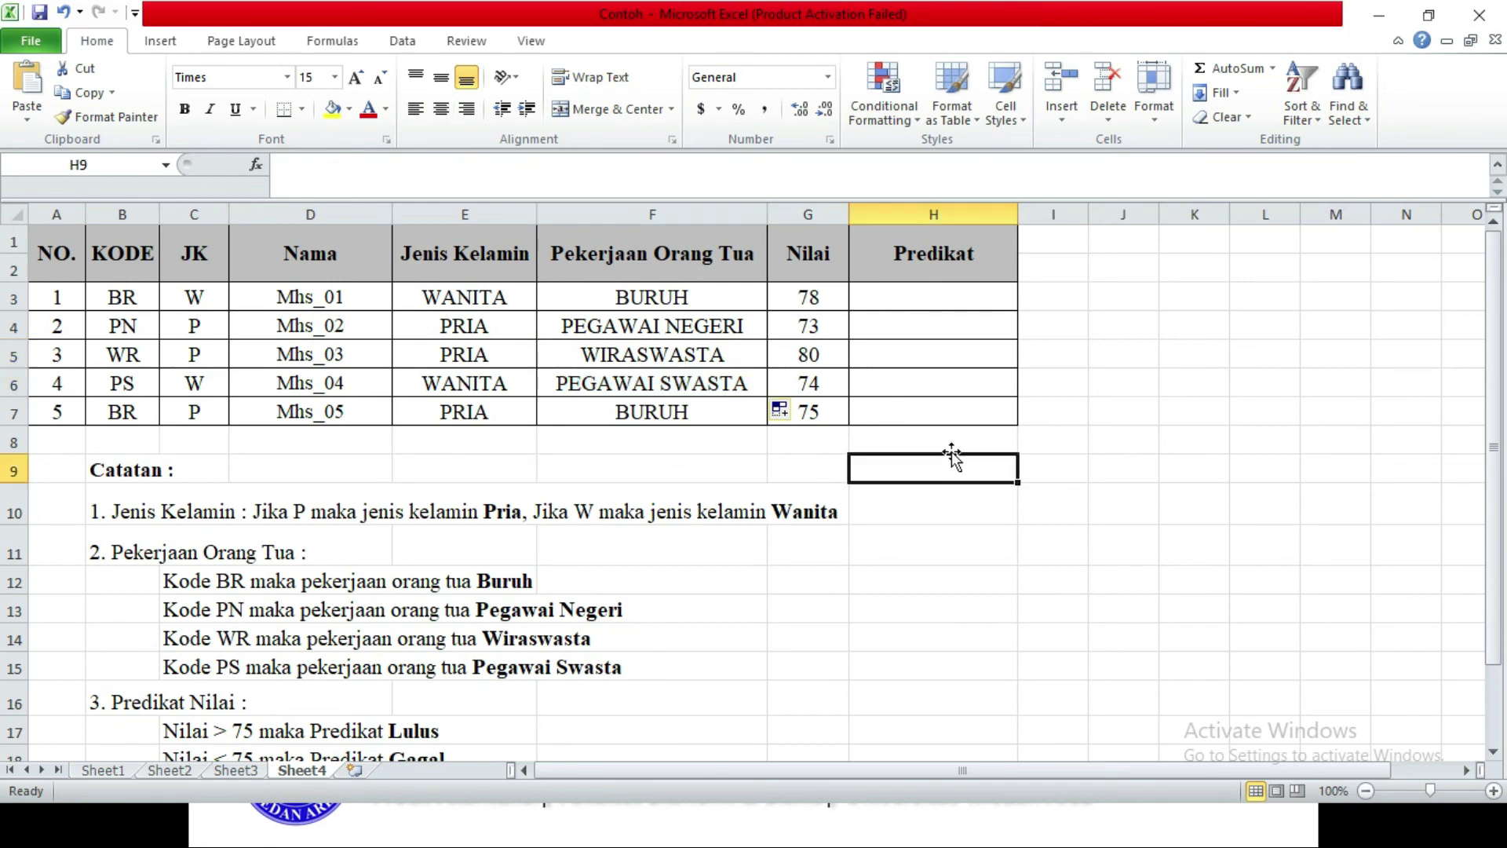
Step: Remove the last closing parenthesis from the F3 formula, try to enter it and decline the proposed correction
click(698, 302)
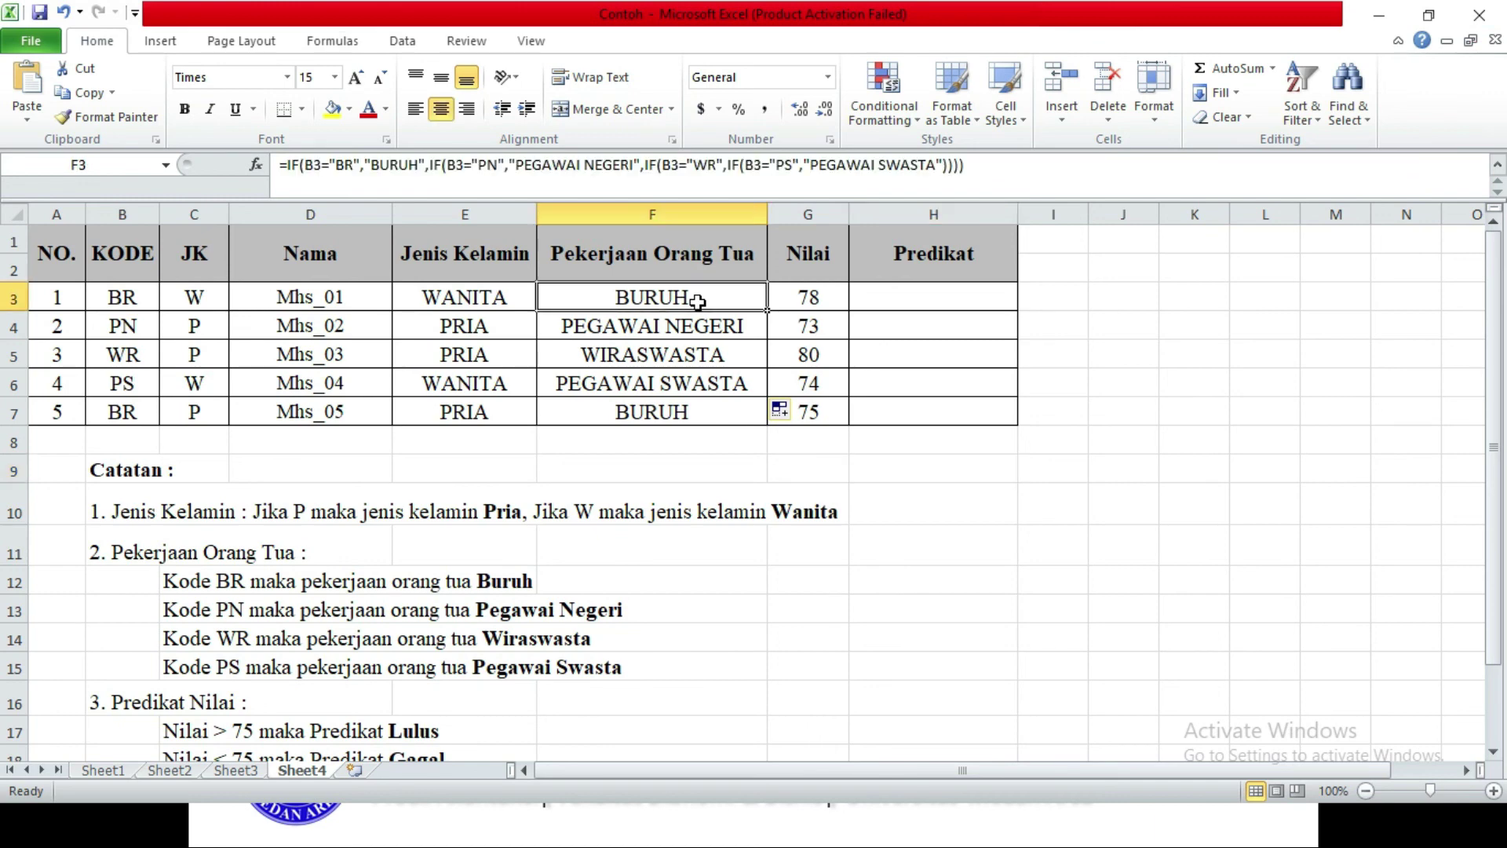
click(982, 168)
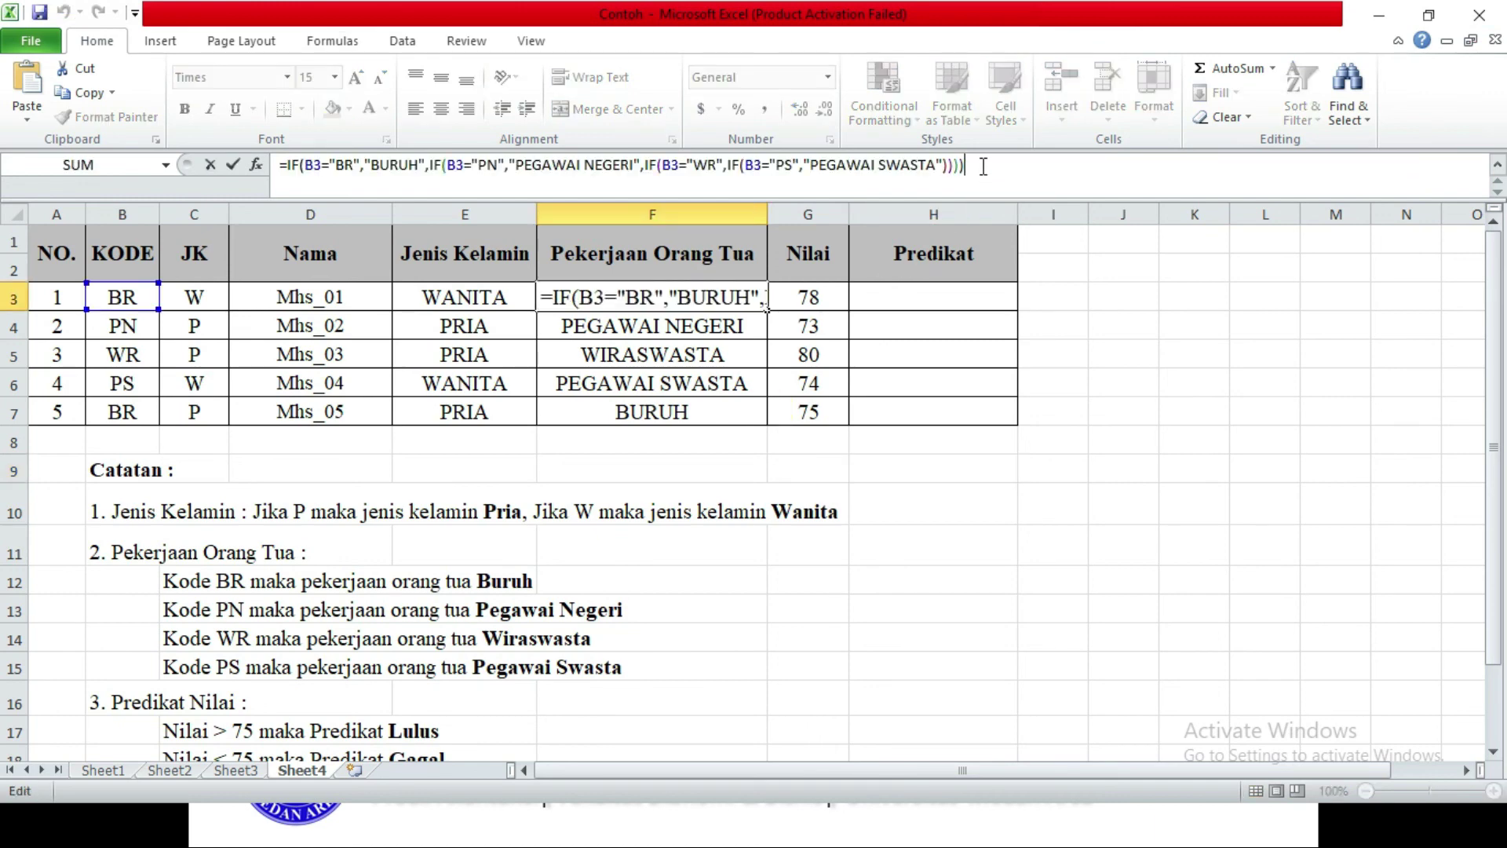
key(BackSpace)
key(Return)
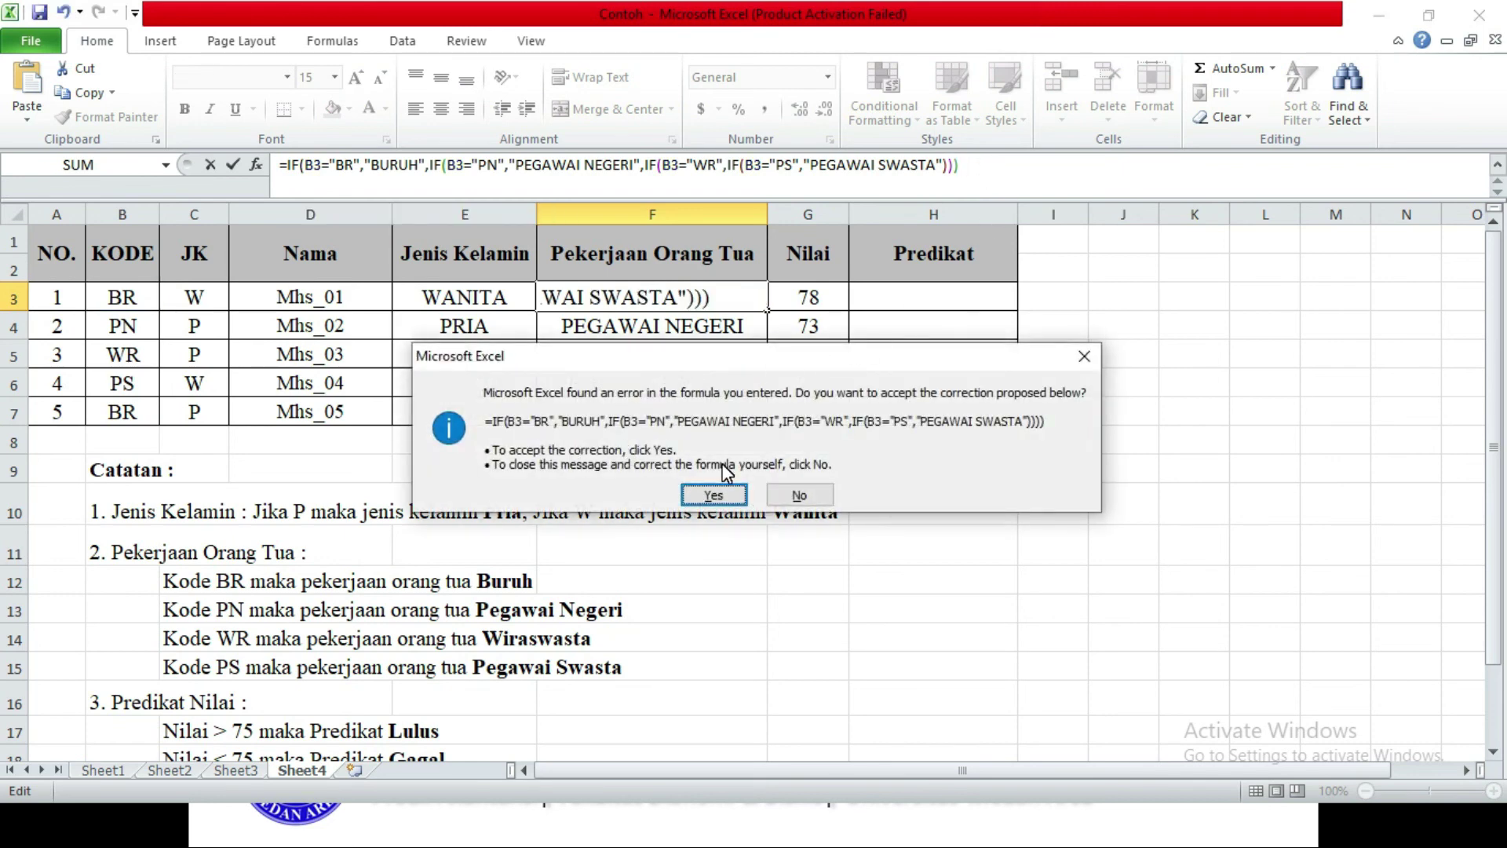
click(797, 497)
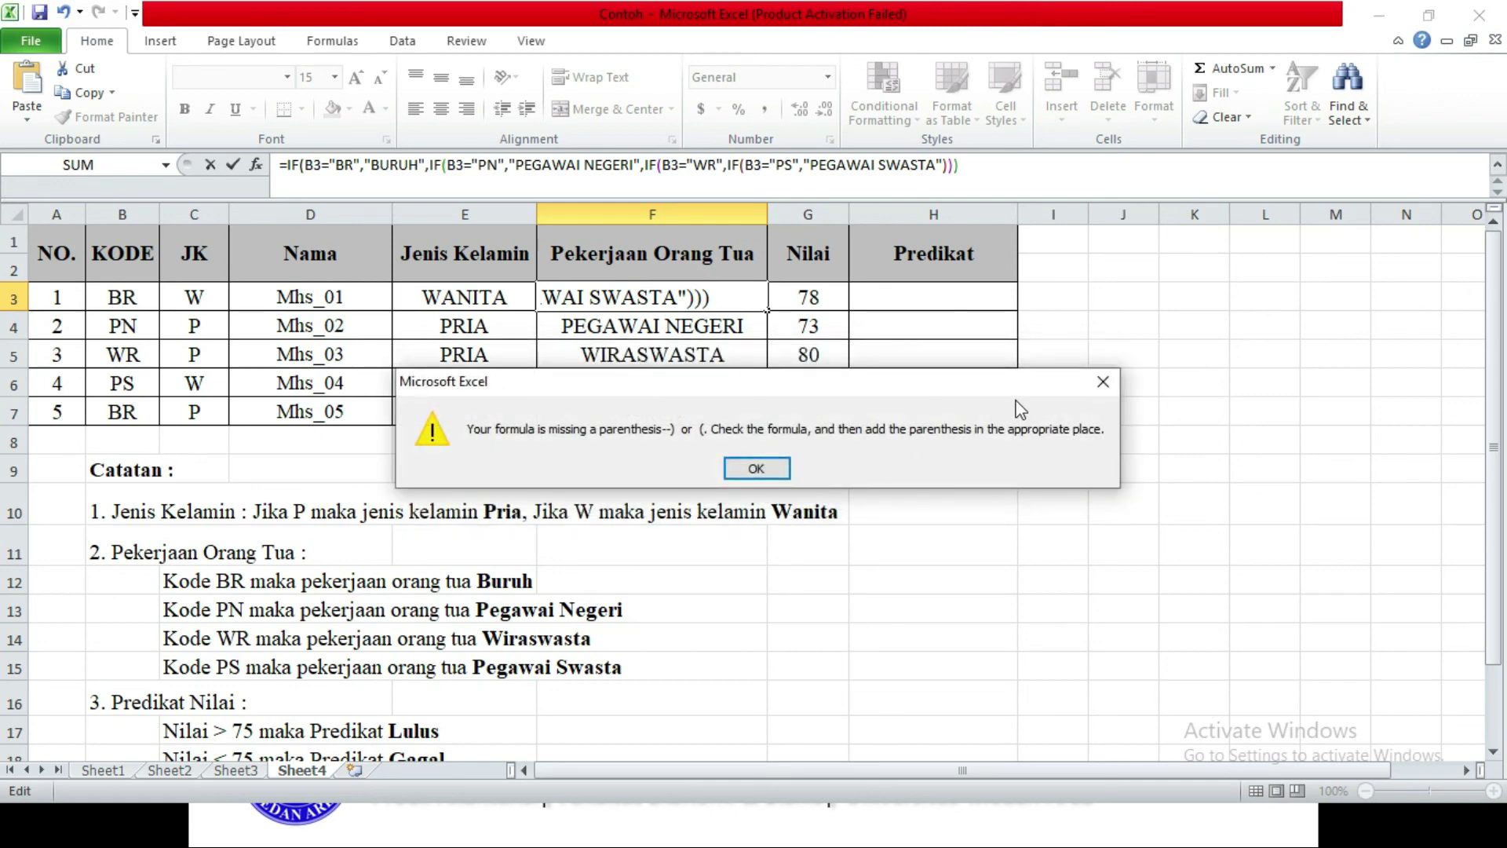
click(1103, 381)
Step: Restore the fourth closing parenthesis at the end of the F3 formula and enter it
click(970, 167)
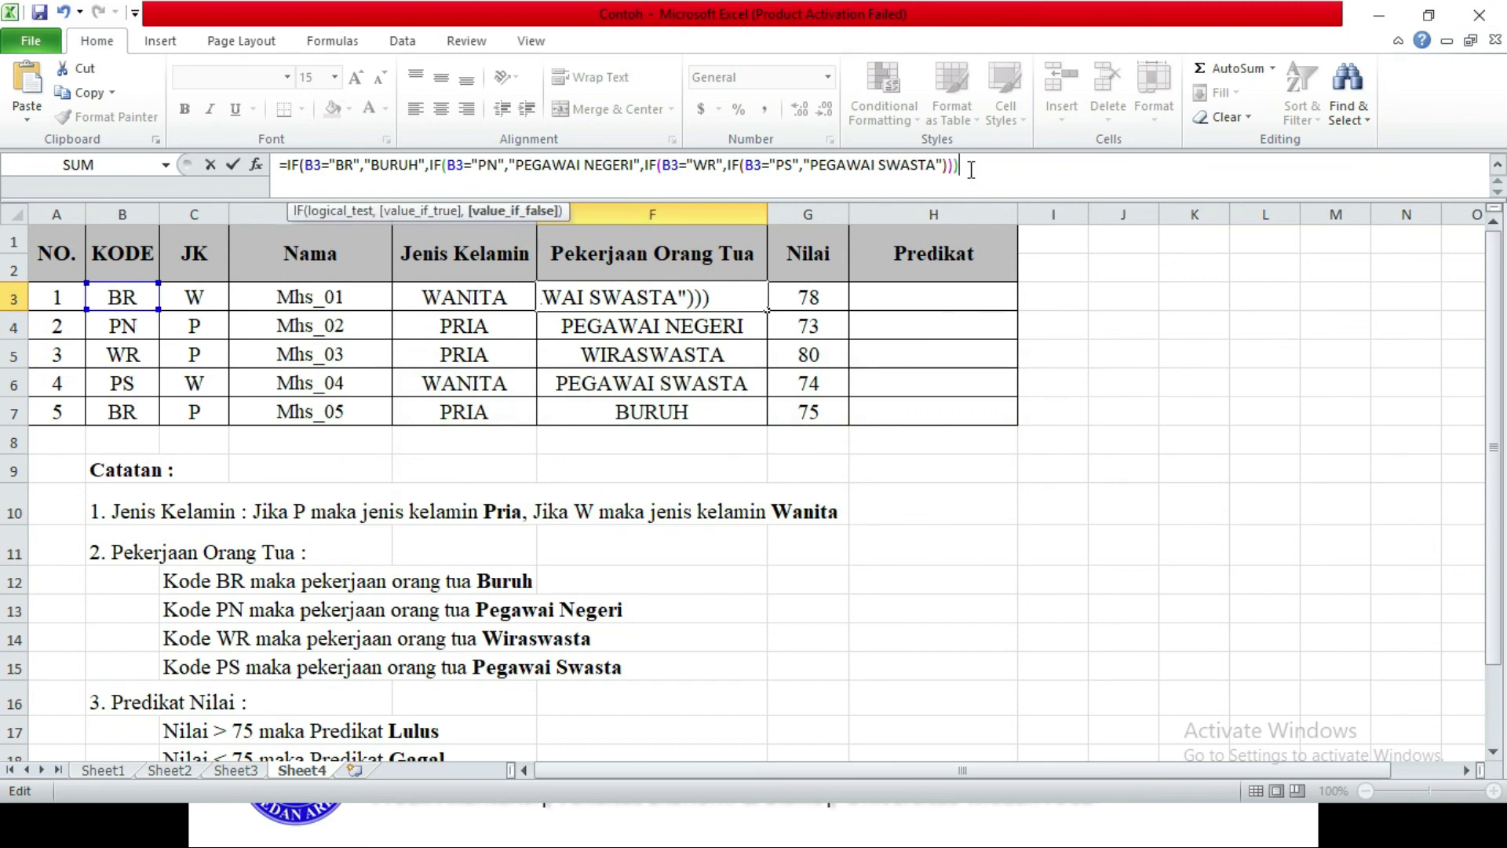
key(Return)
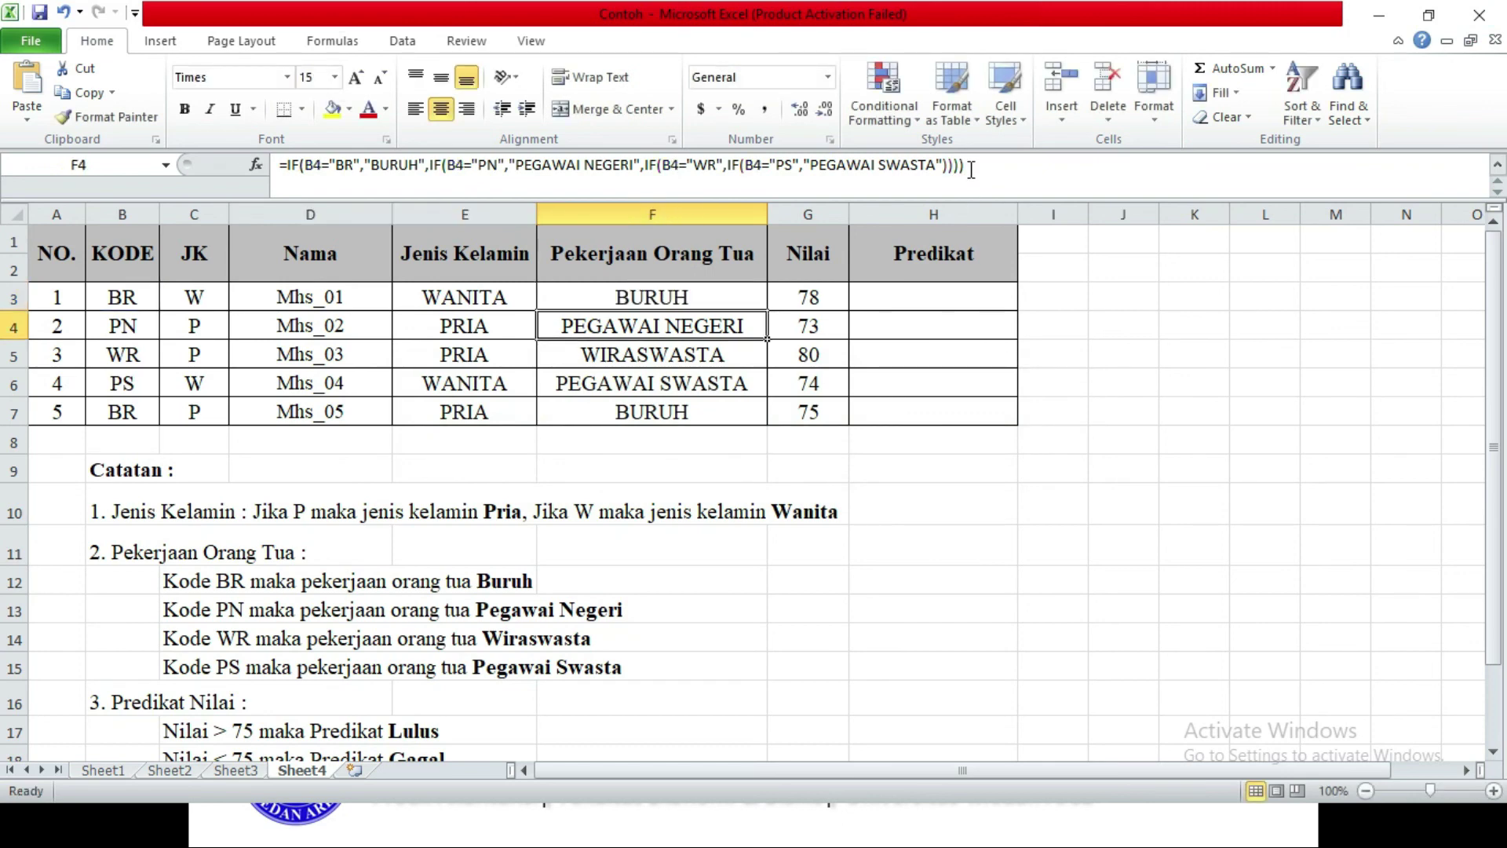
click(951, 560)
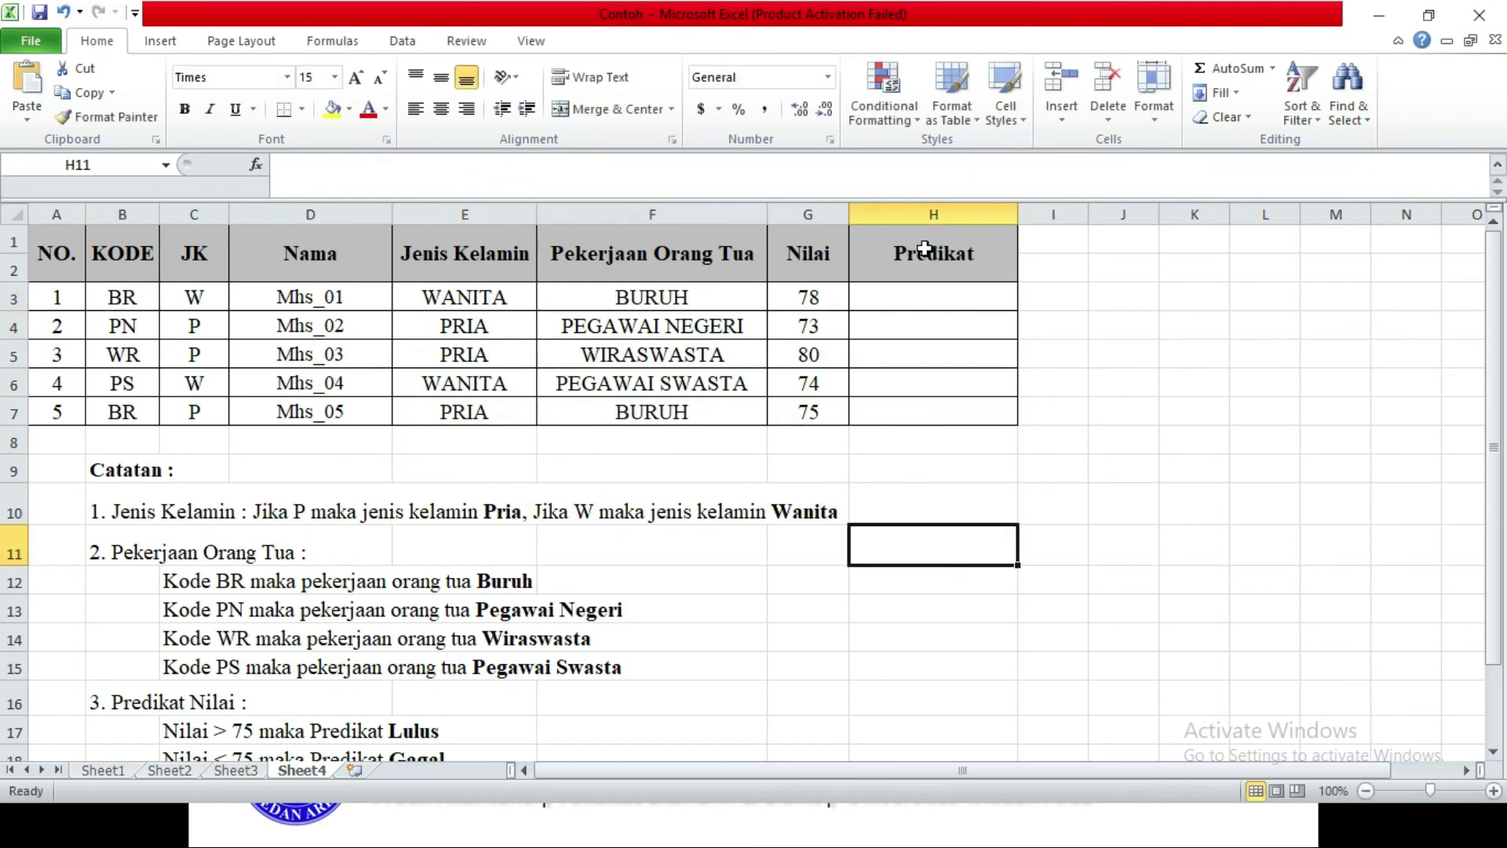
Step: Begin an IF formula in the first Predikat cell, H3, with the logical test G3>75
click(964, 295)
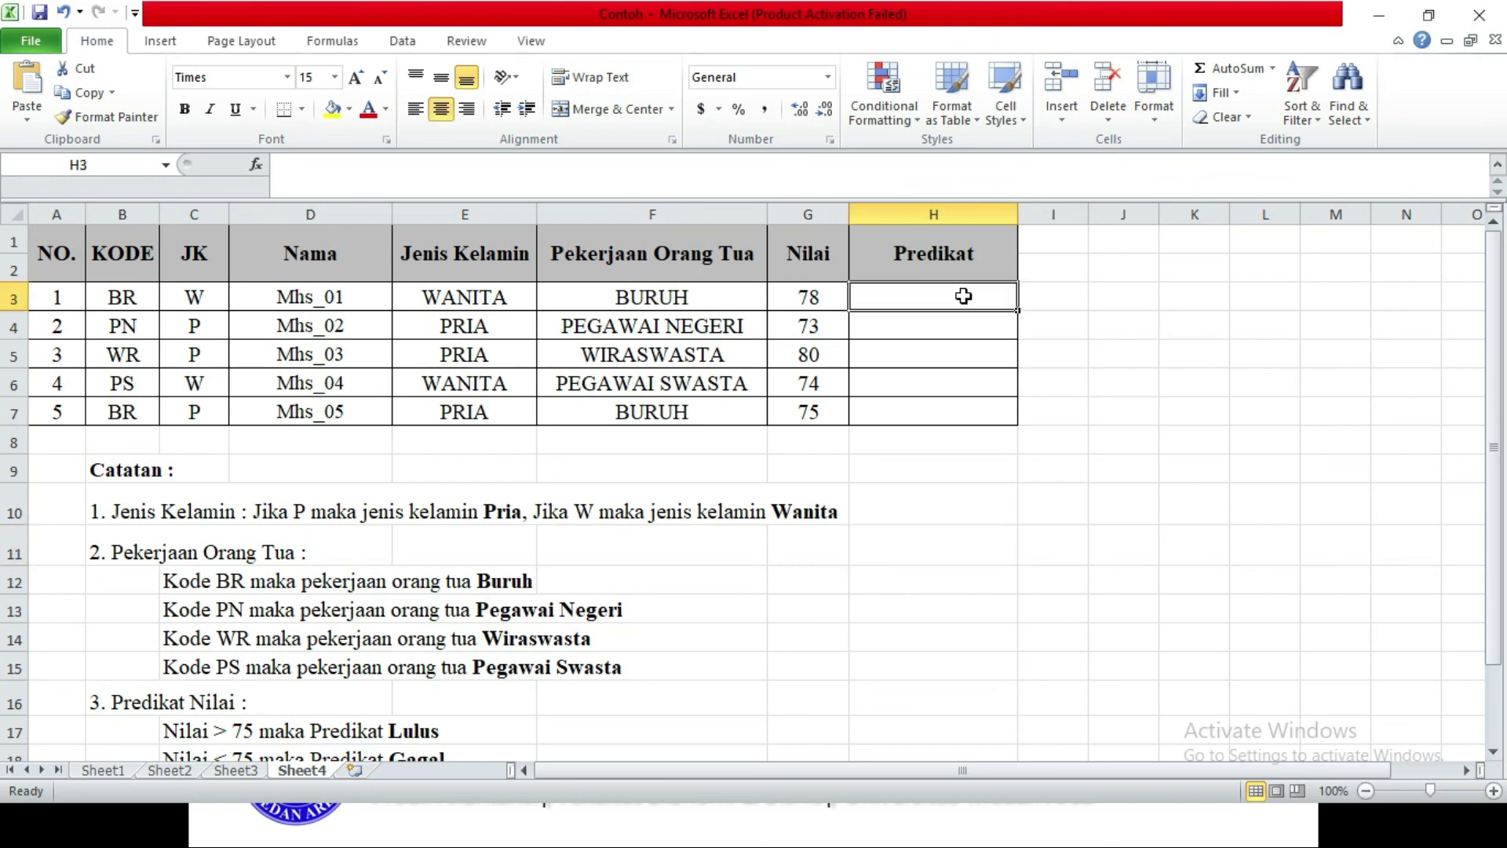
text(=IF()
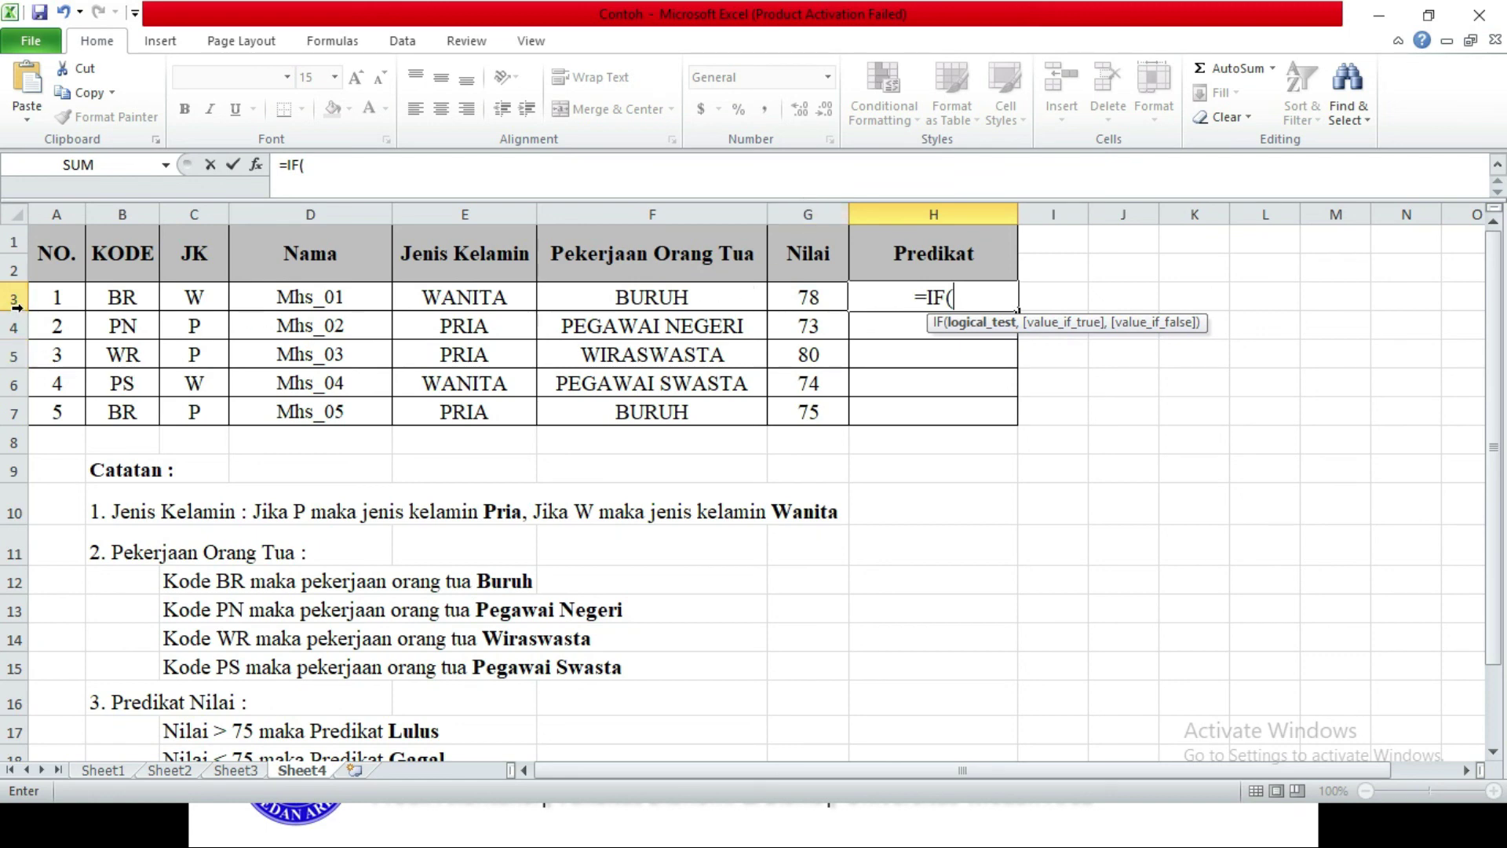
click(814, 292)
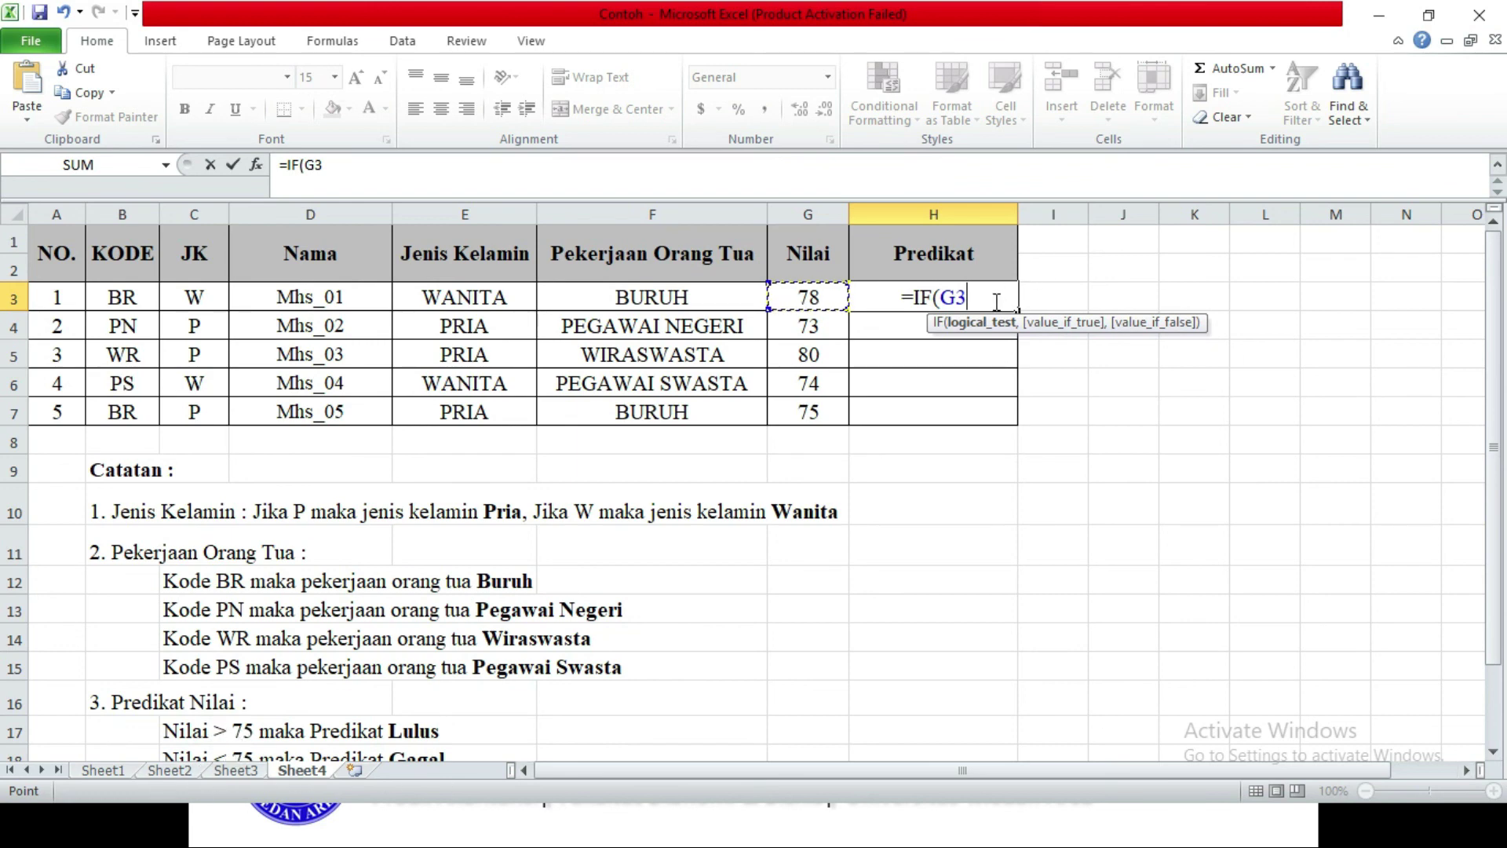
text(>)
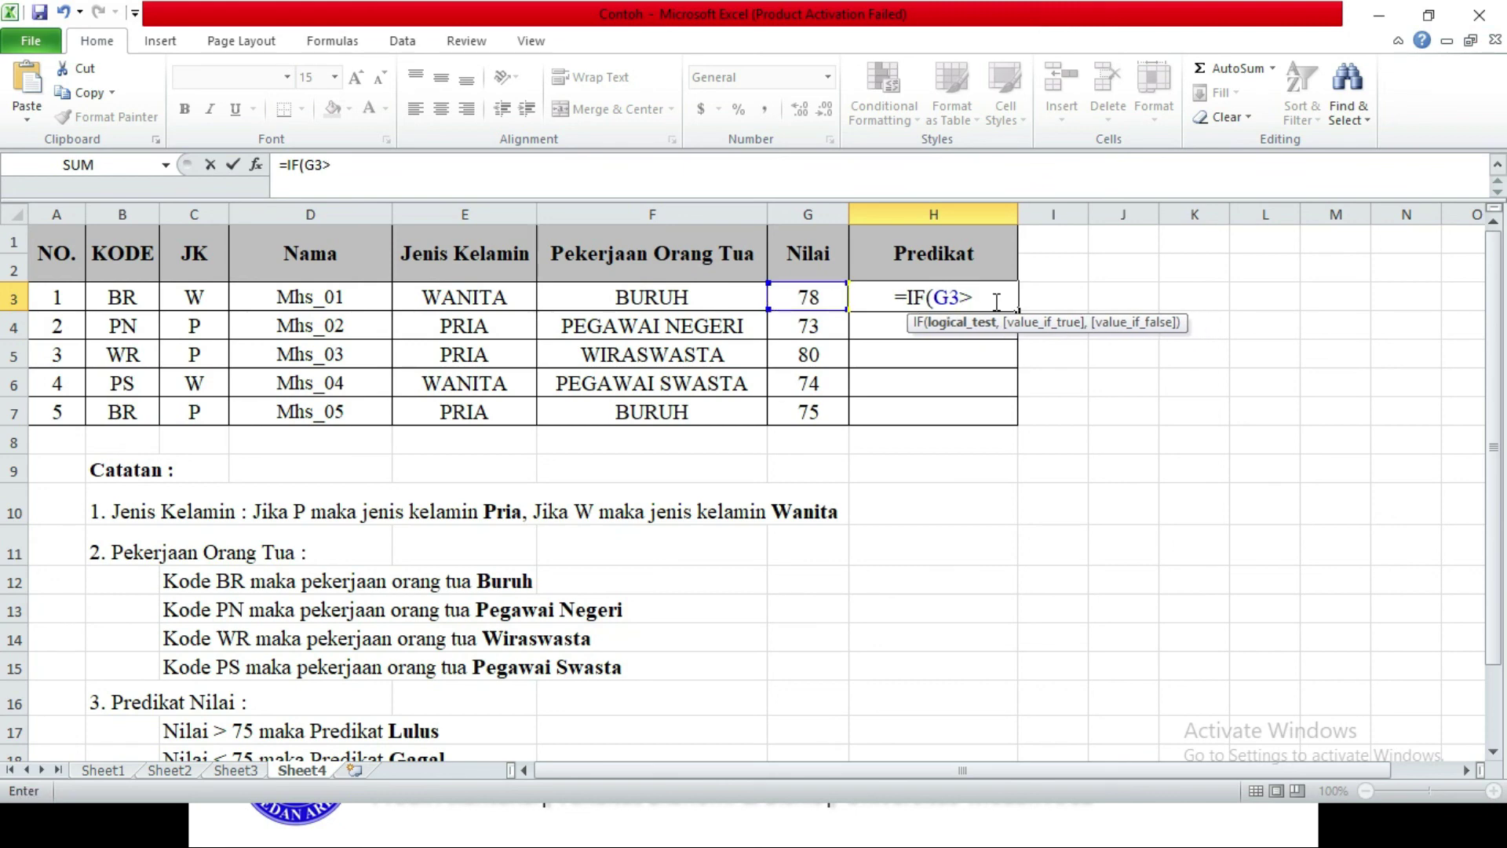
text(75)
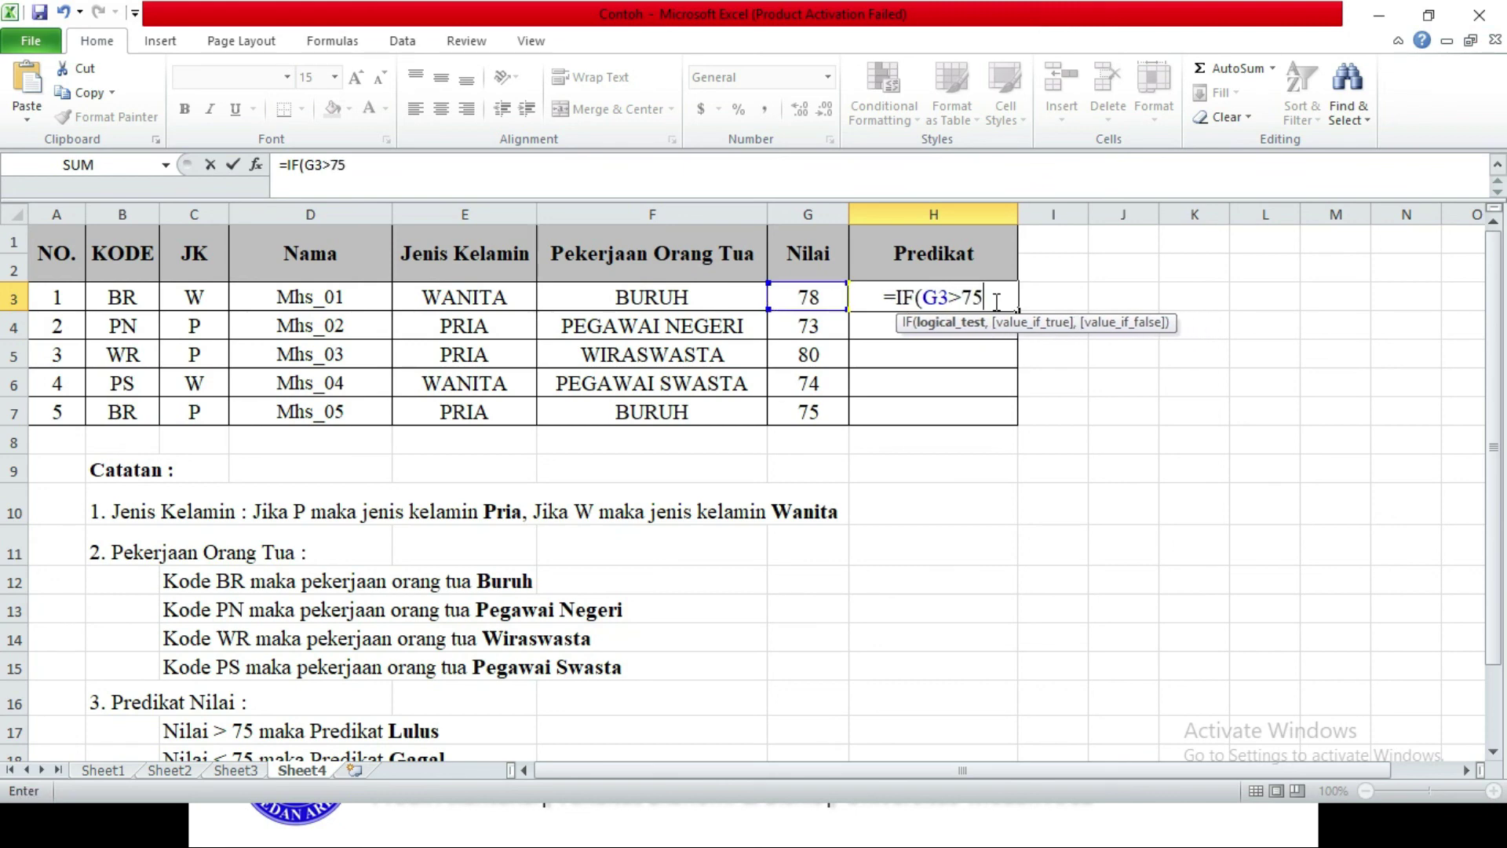
text(,)
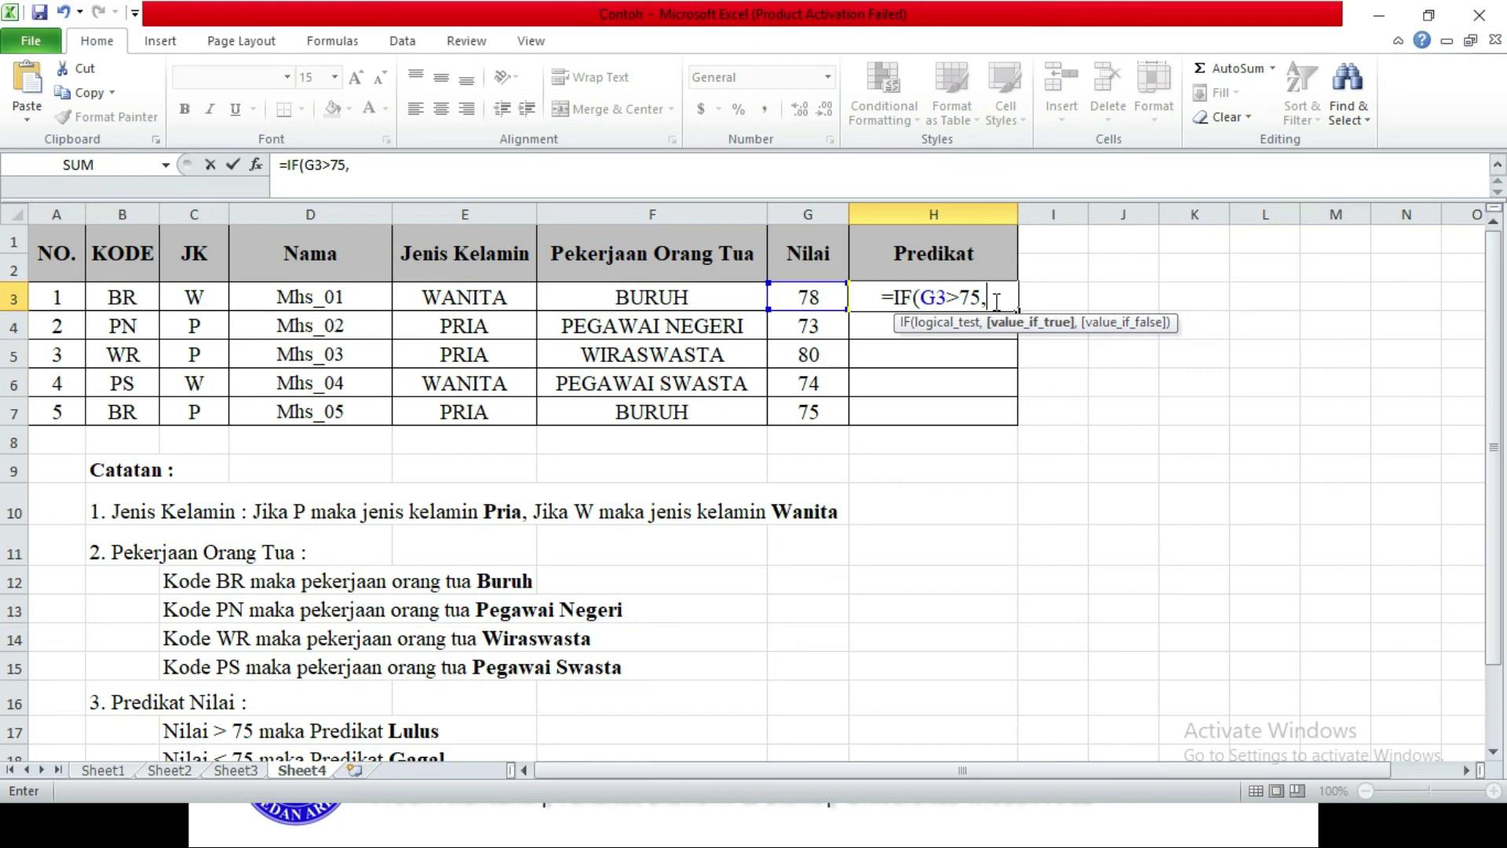
Step: Complete the H3 formula with "Lulus" as the true result and "Gagal" as the false result, and enter it
text("lUL)
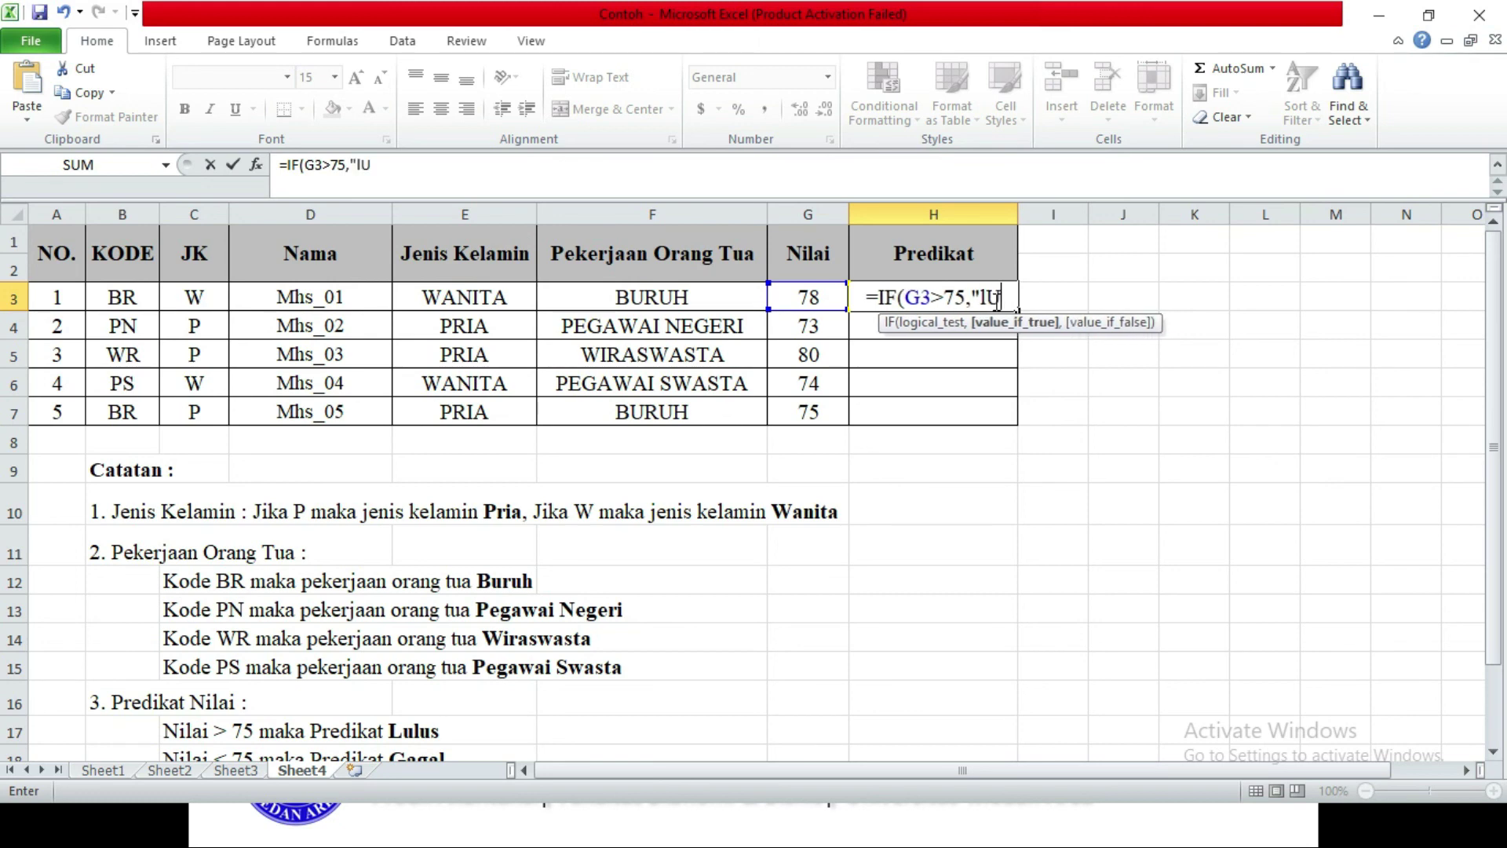
key(BackSpace)
key(BackSpace)
key(BackSpace)
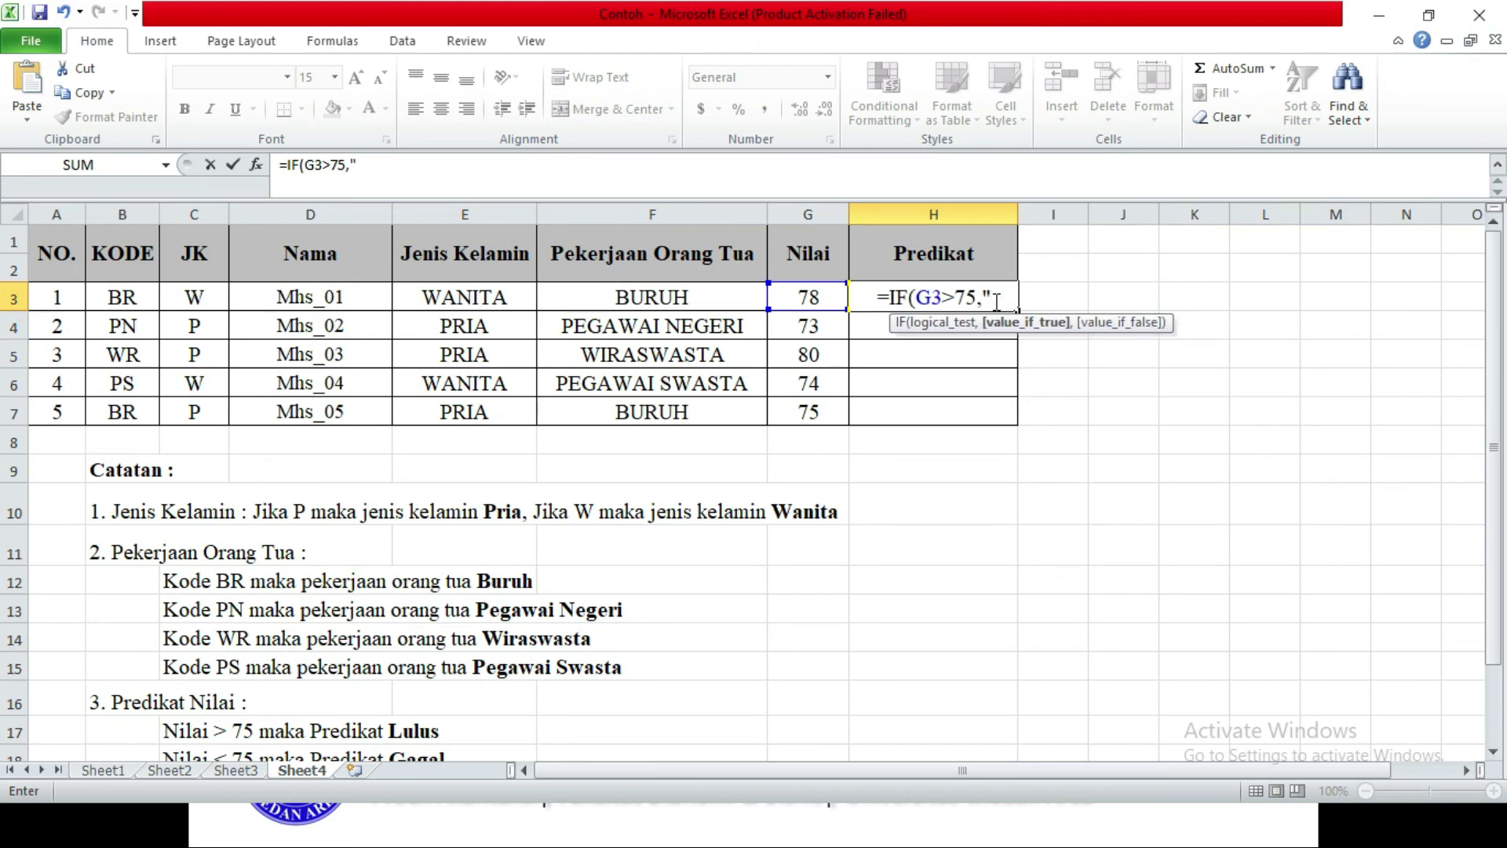
text(Lulus")
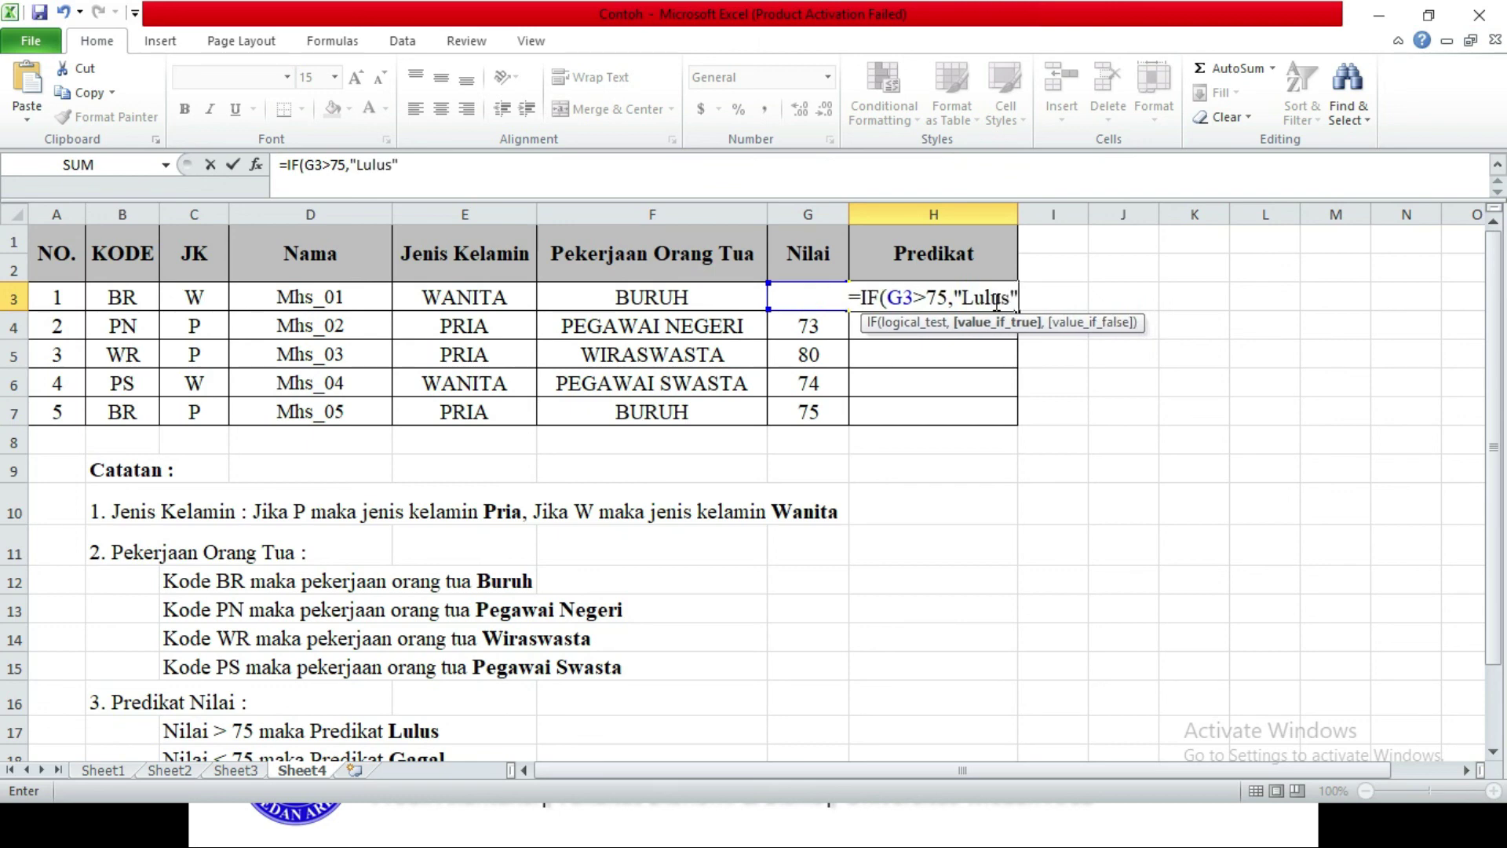
text(,")
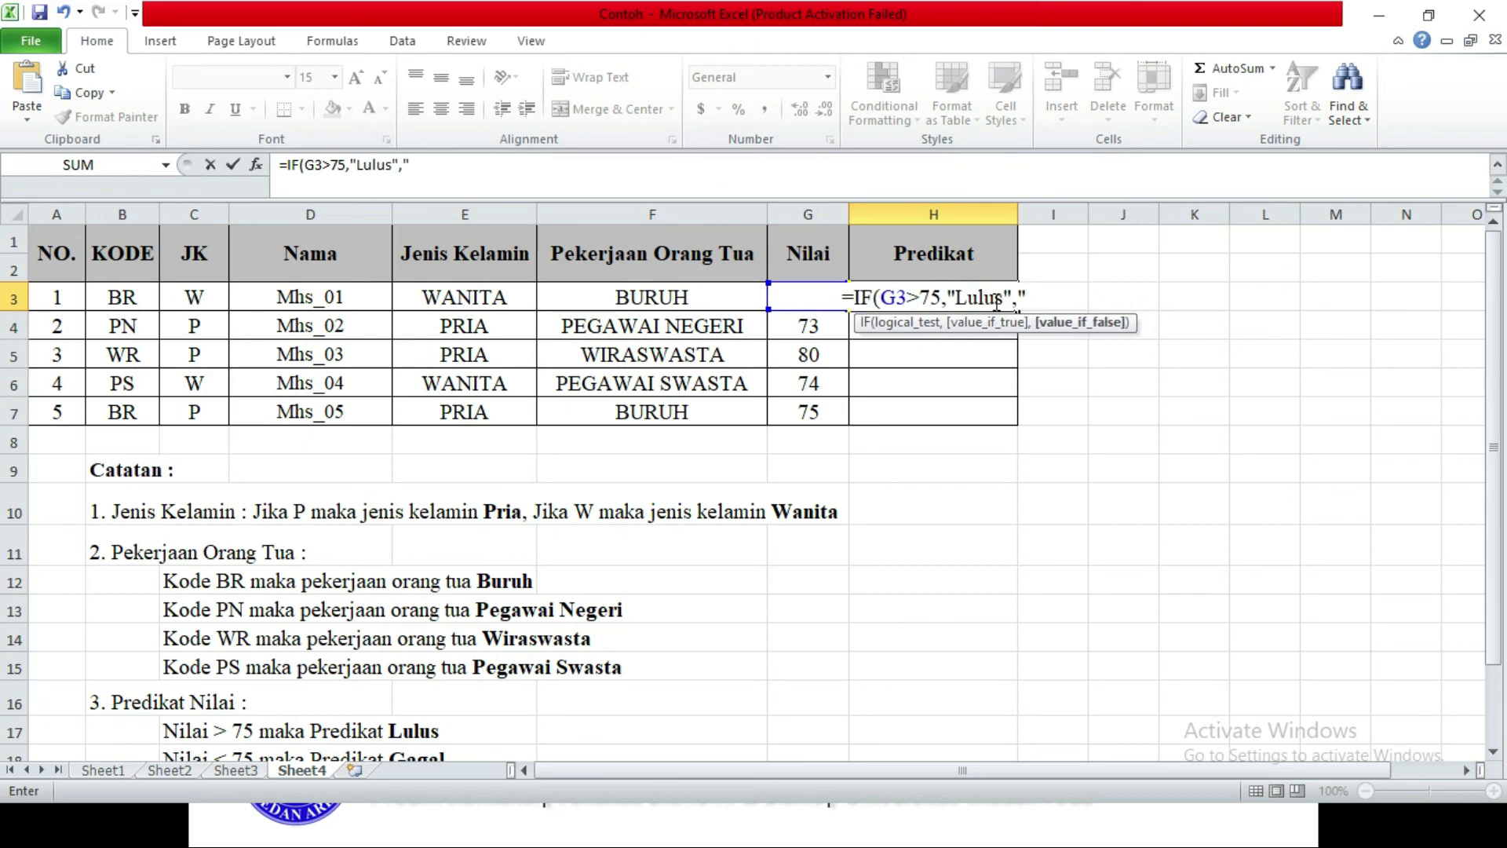
text(Gaga)
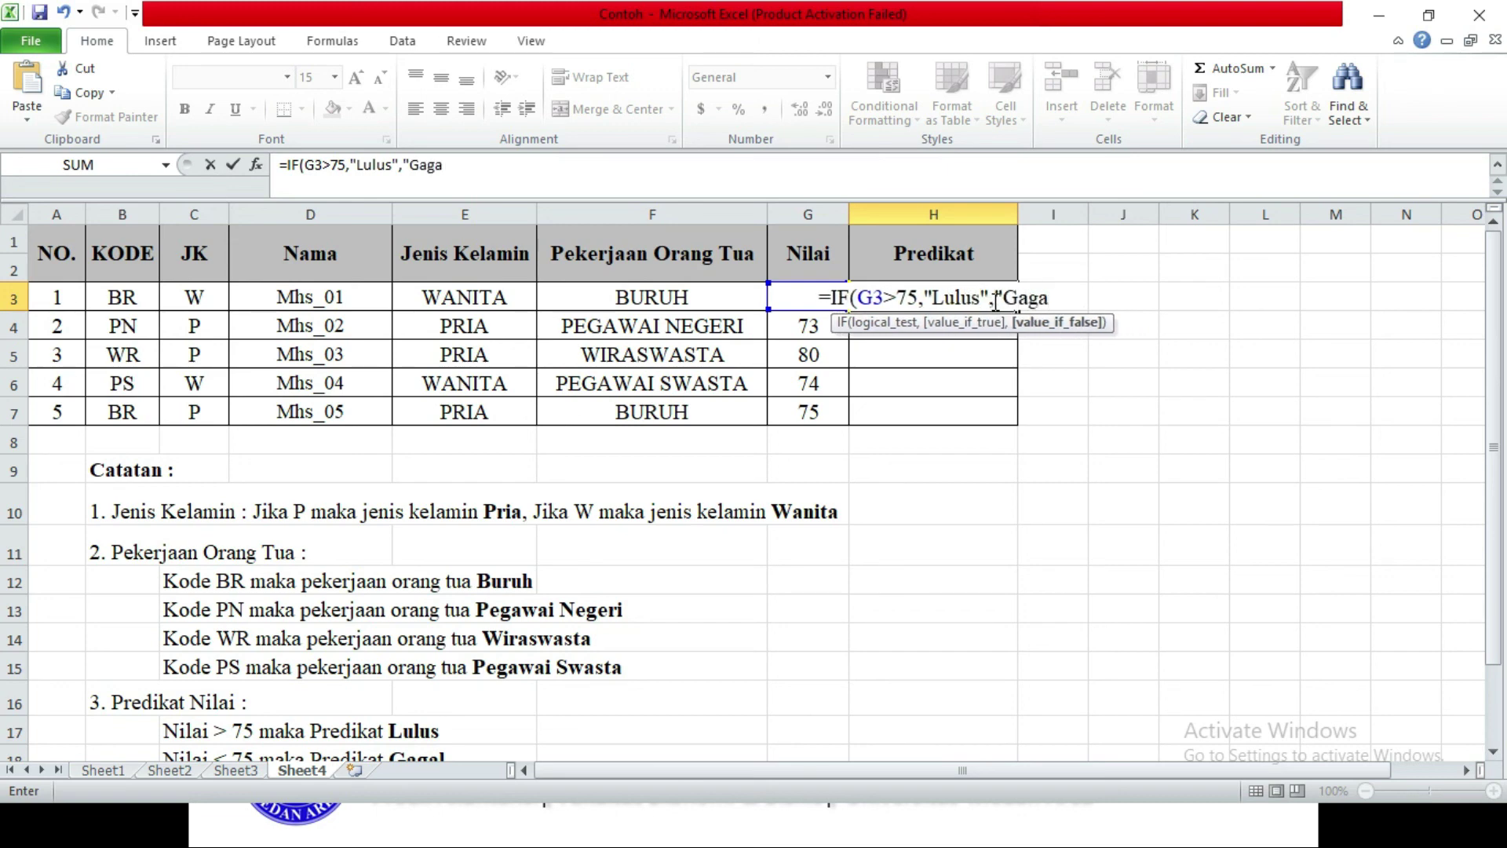
text(l")
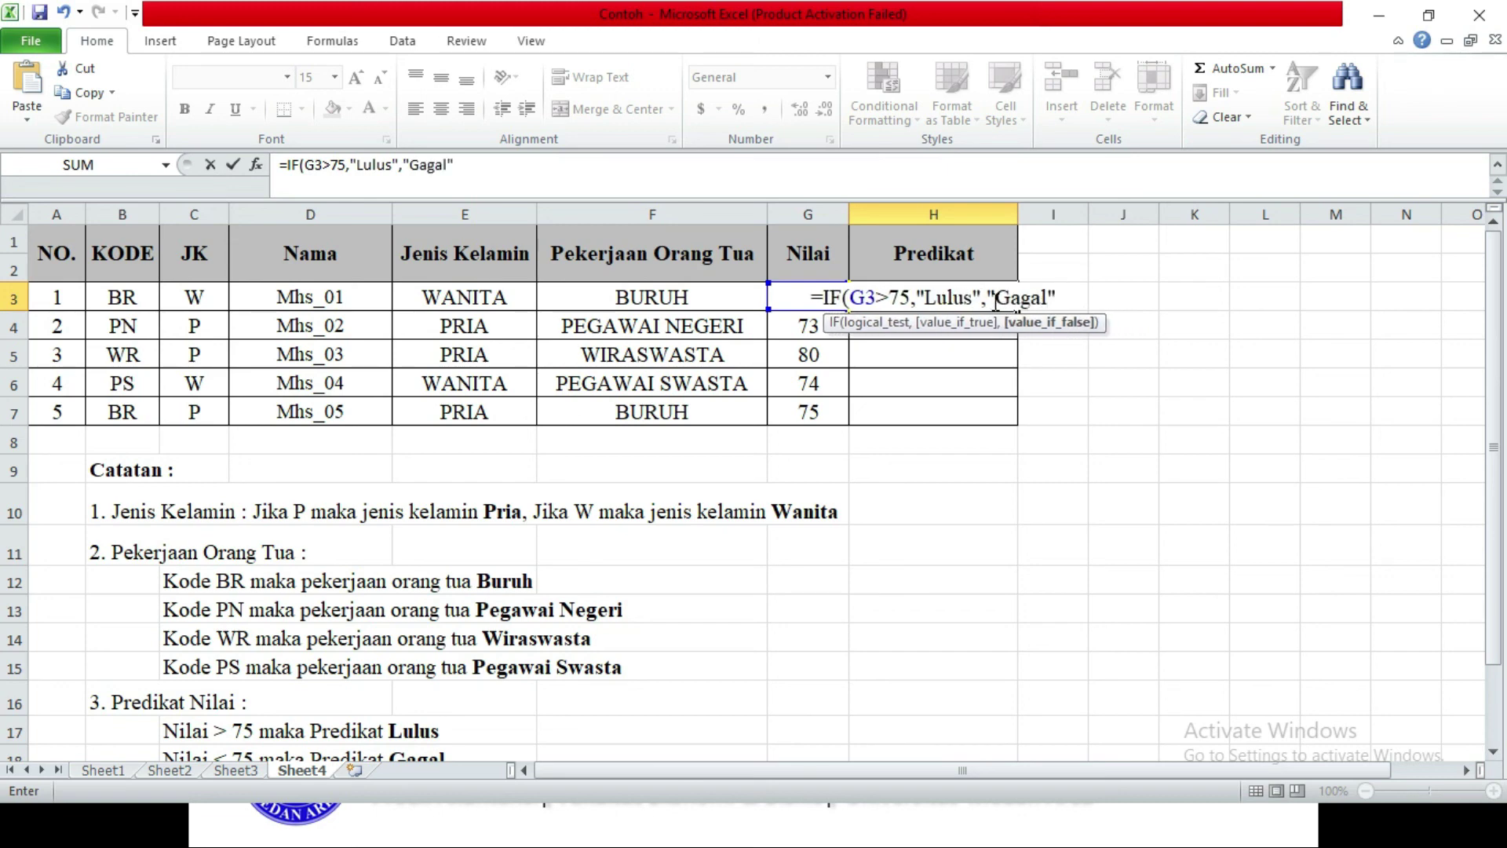
text())
key(Return)
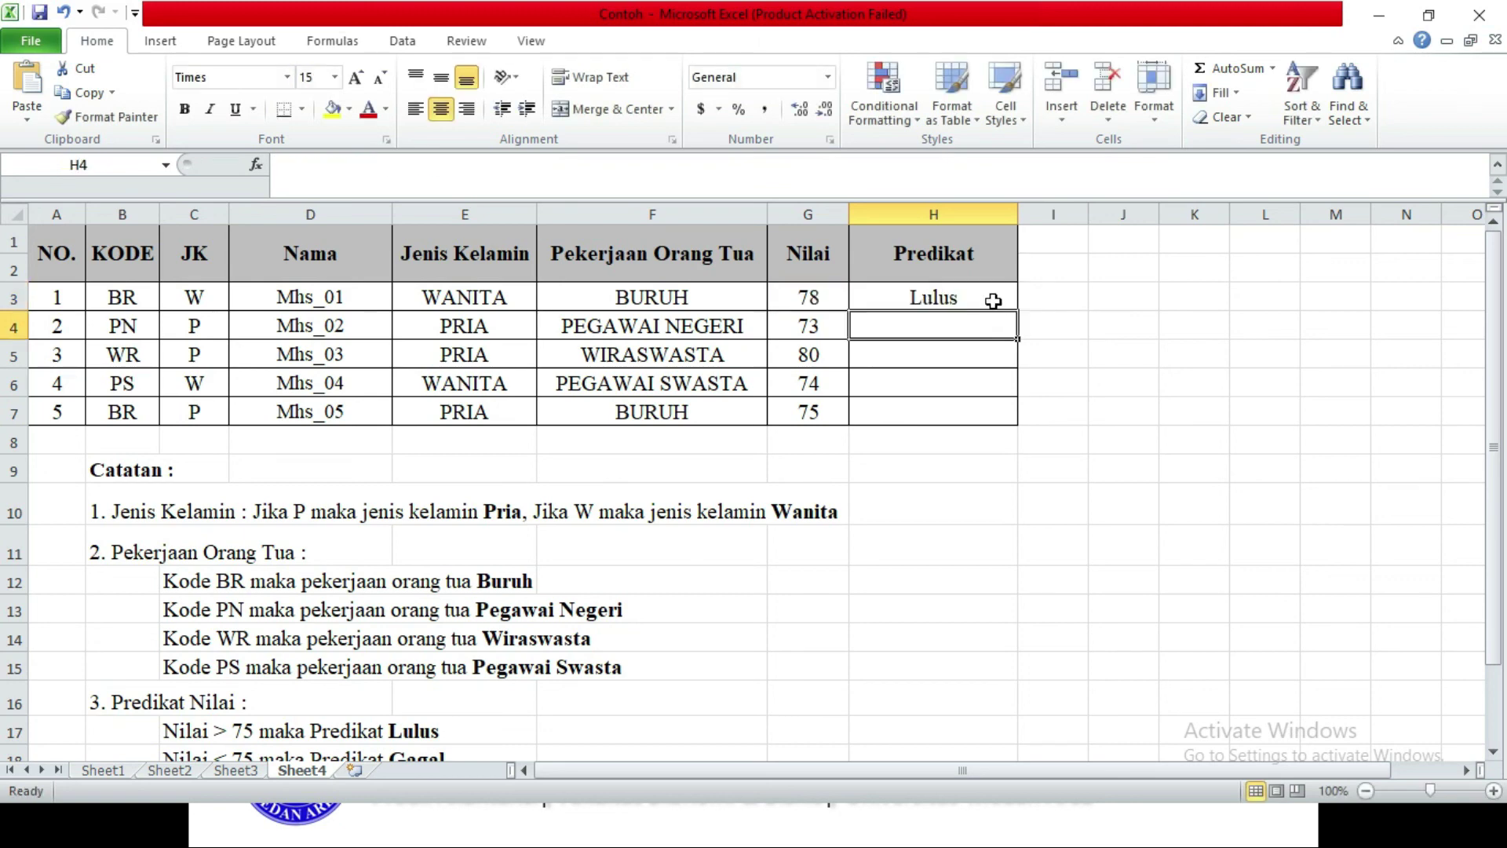
Step: Fill the Predikat formula from H3 down through H7
click(981, 297)
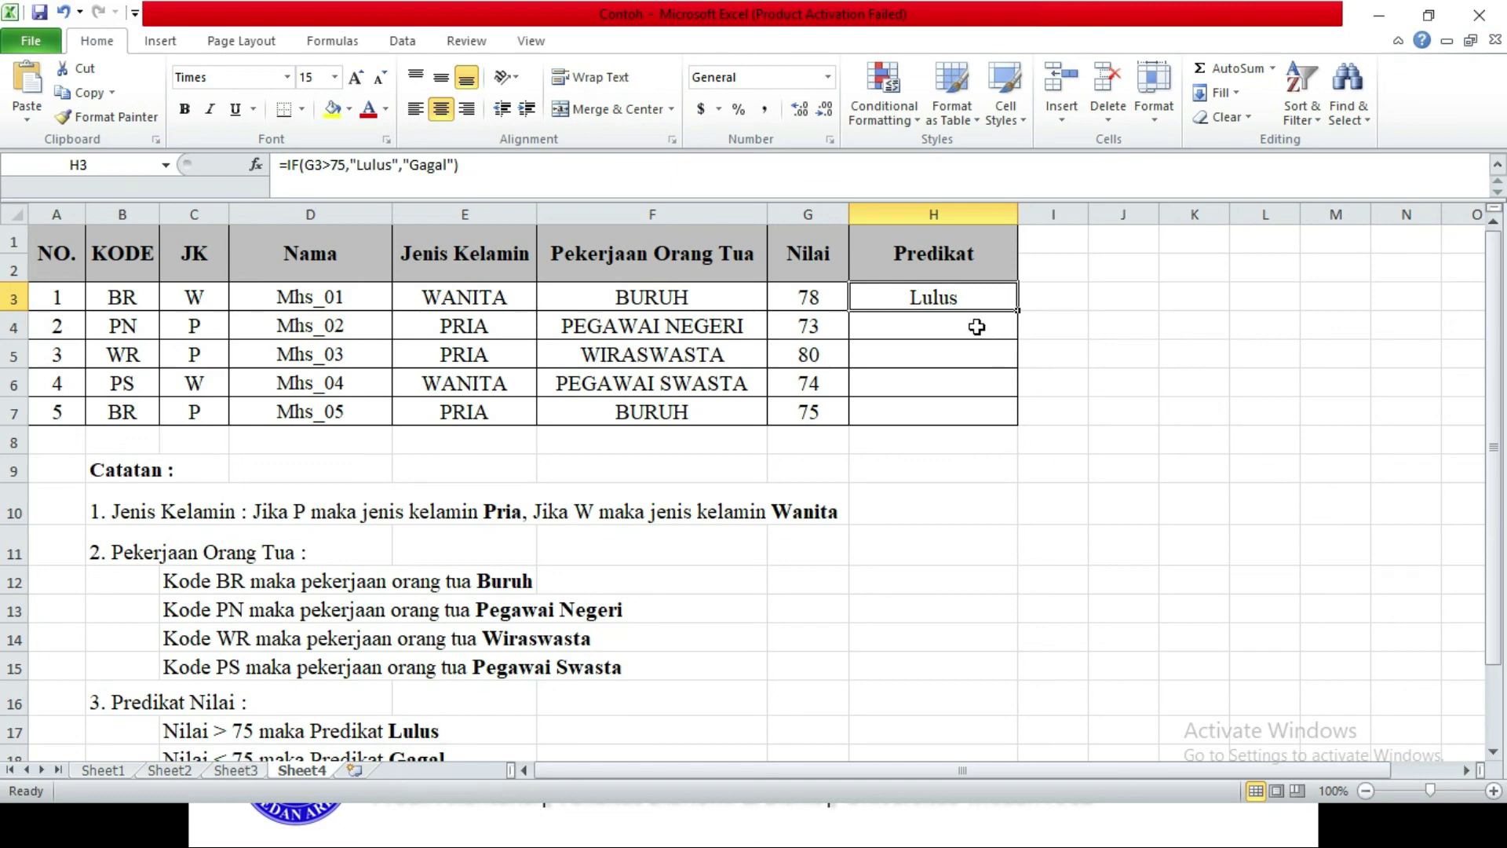
drag(976, 327, 969, 409)
click(977, 301)
drag(1005, 310, 1000, 413)
click(979, 499)
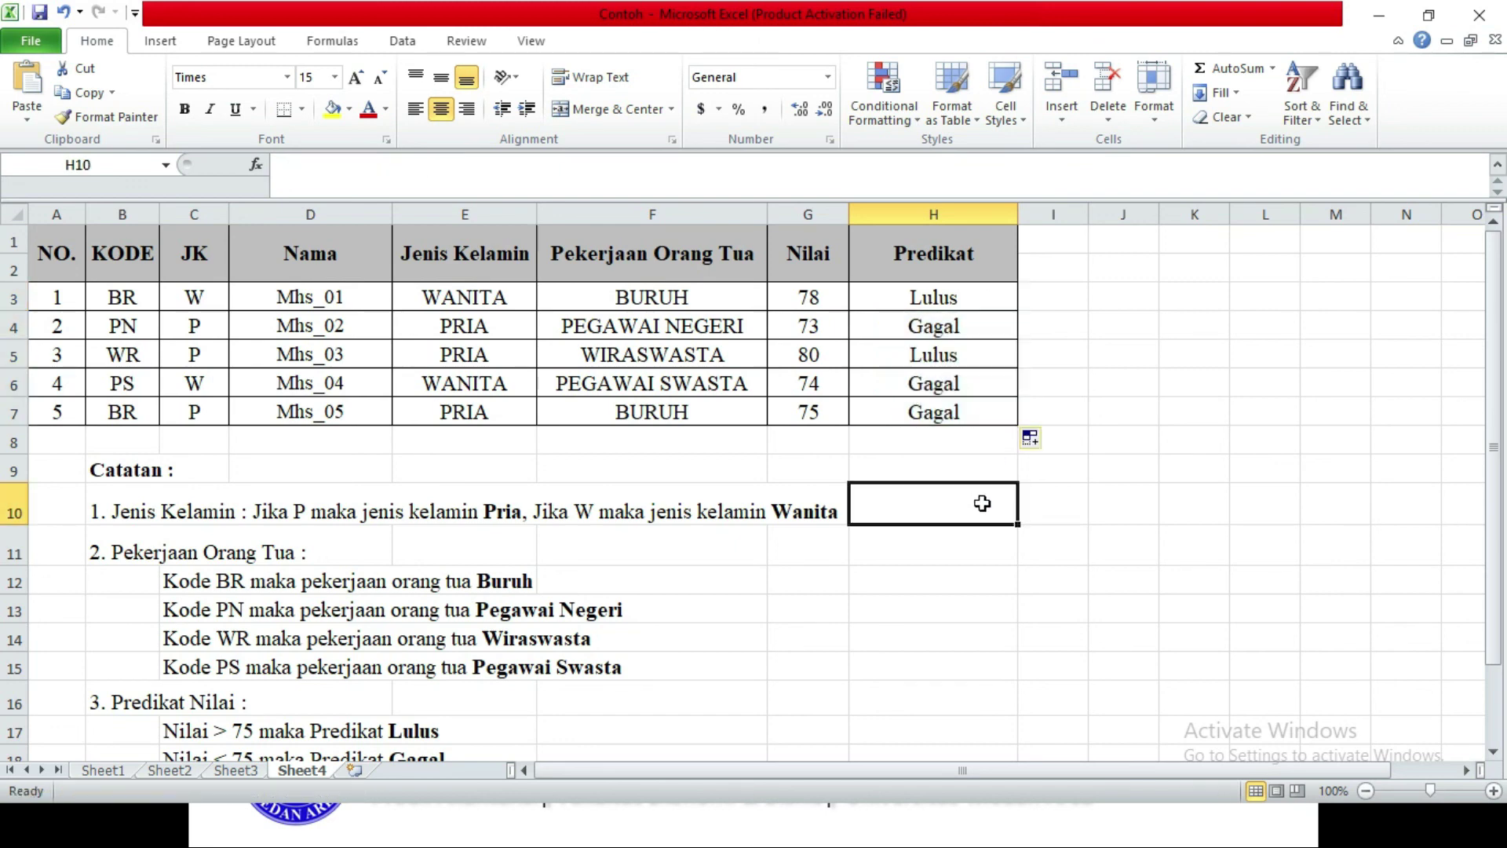
Step: Compare the Nilai scores in rows 4, 6 and 7 with their Predikat results and the grading rule in the notes
click(817, 323)
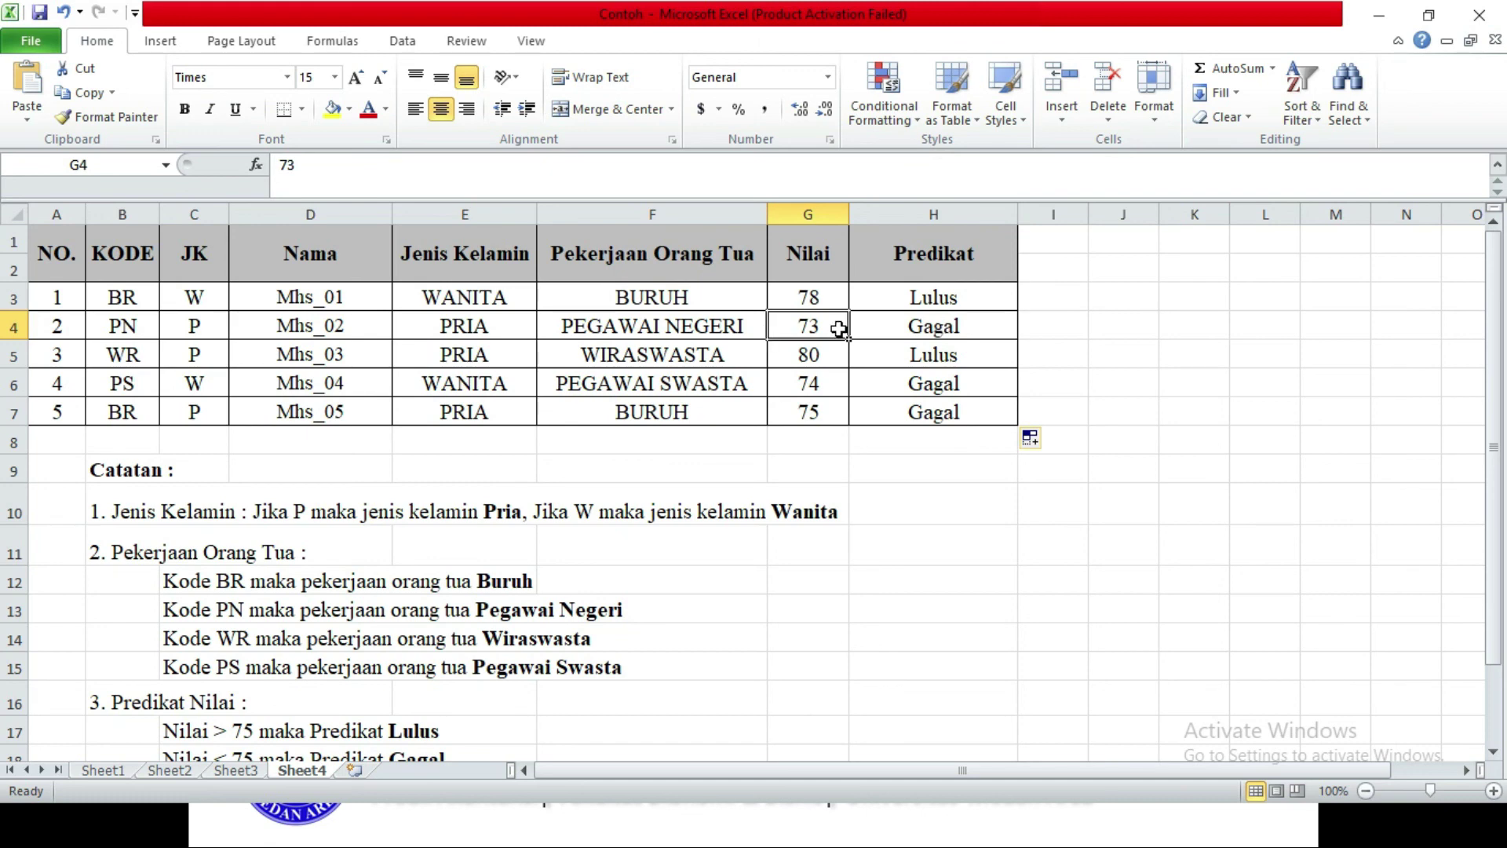
click(825, 393)
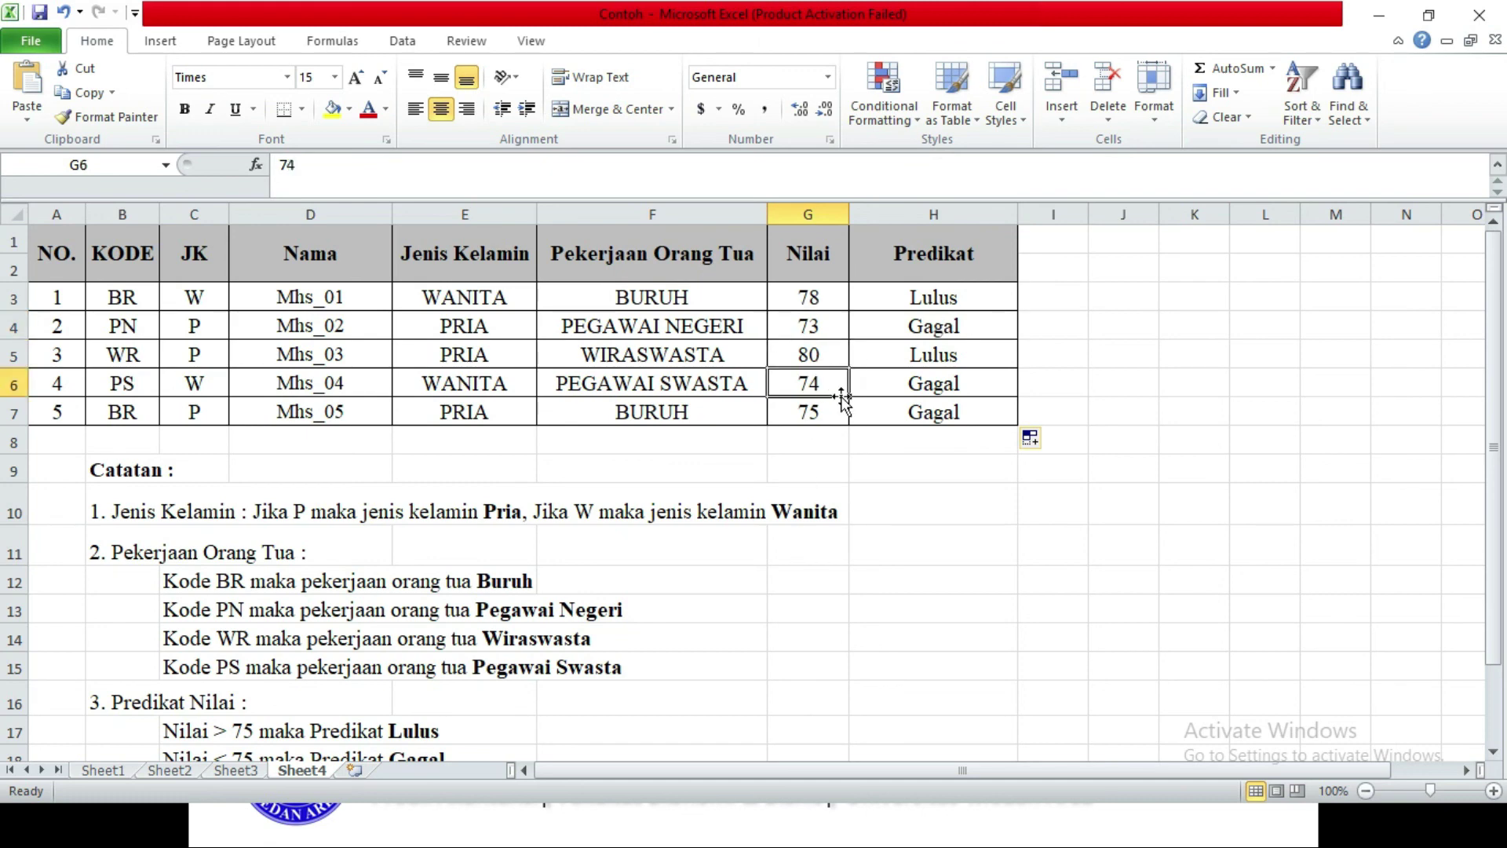
click(959, 382)
click(817, 409)
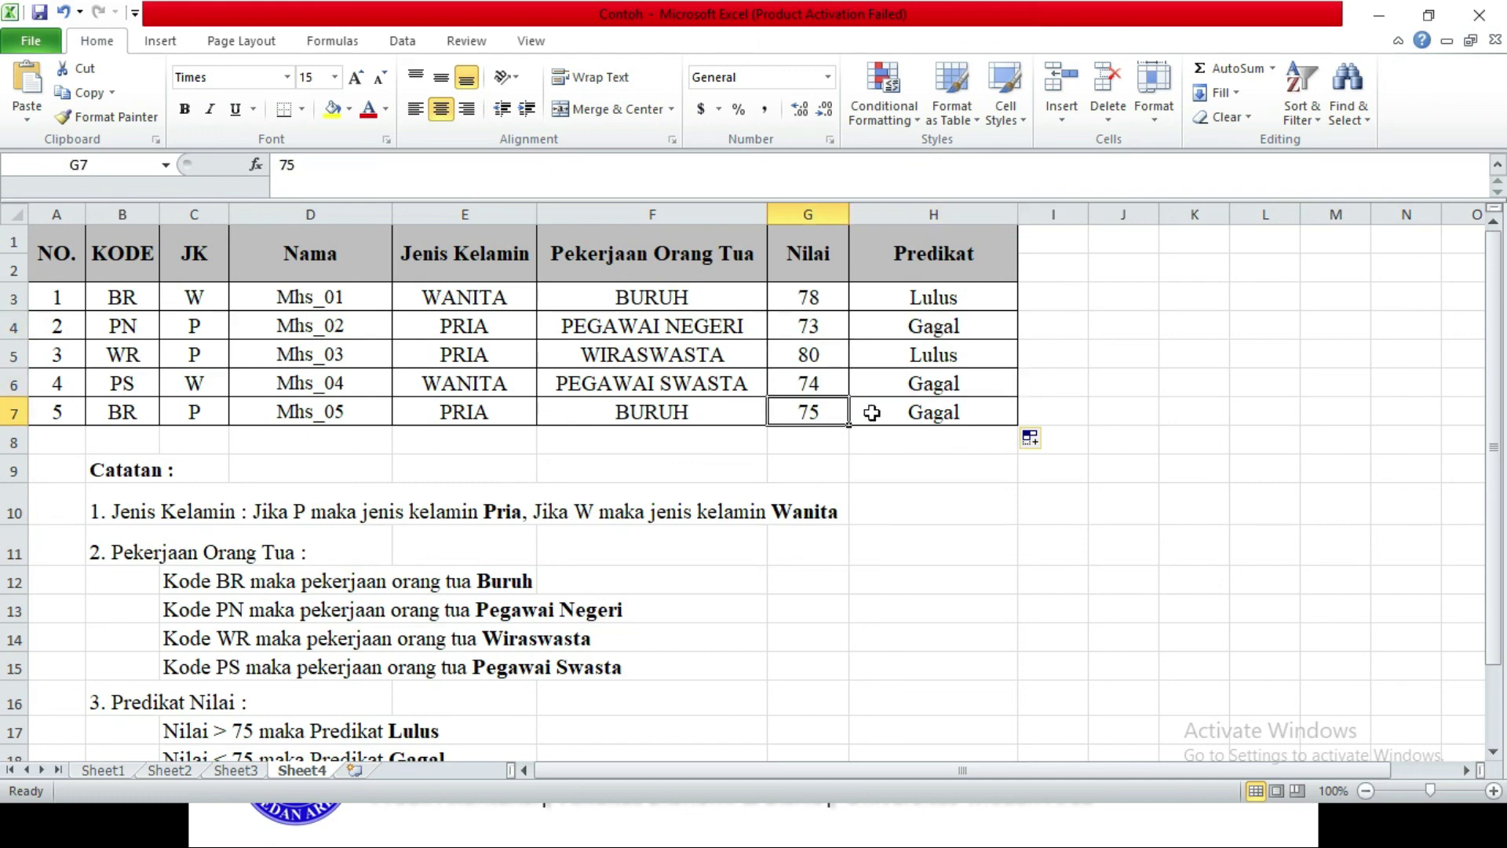
click(873, 412)
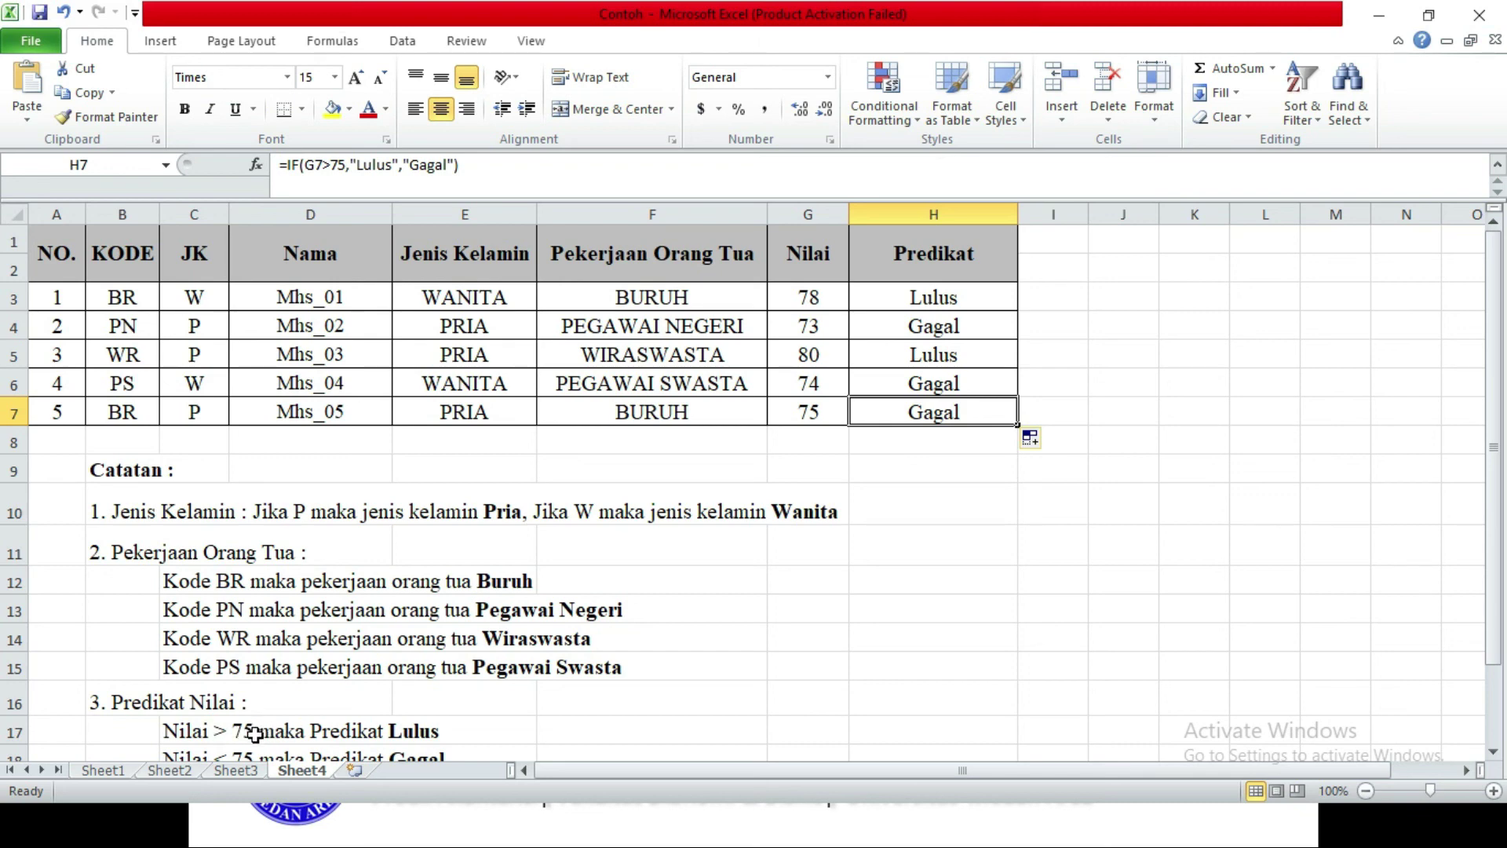
click(802, 416)
click(912, 420)
click(1062, 511)
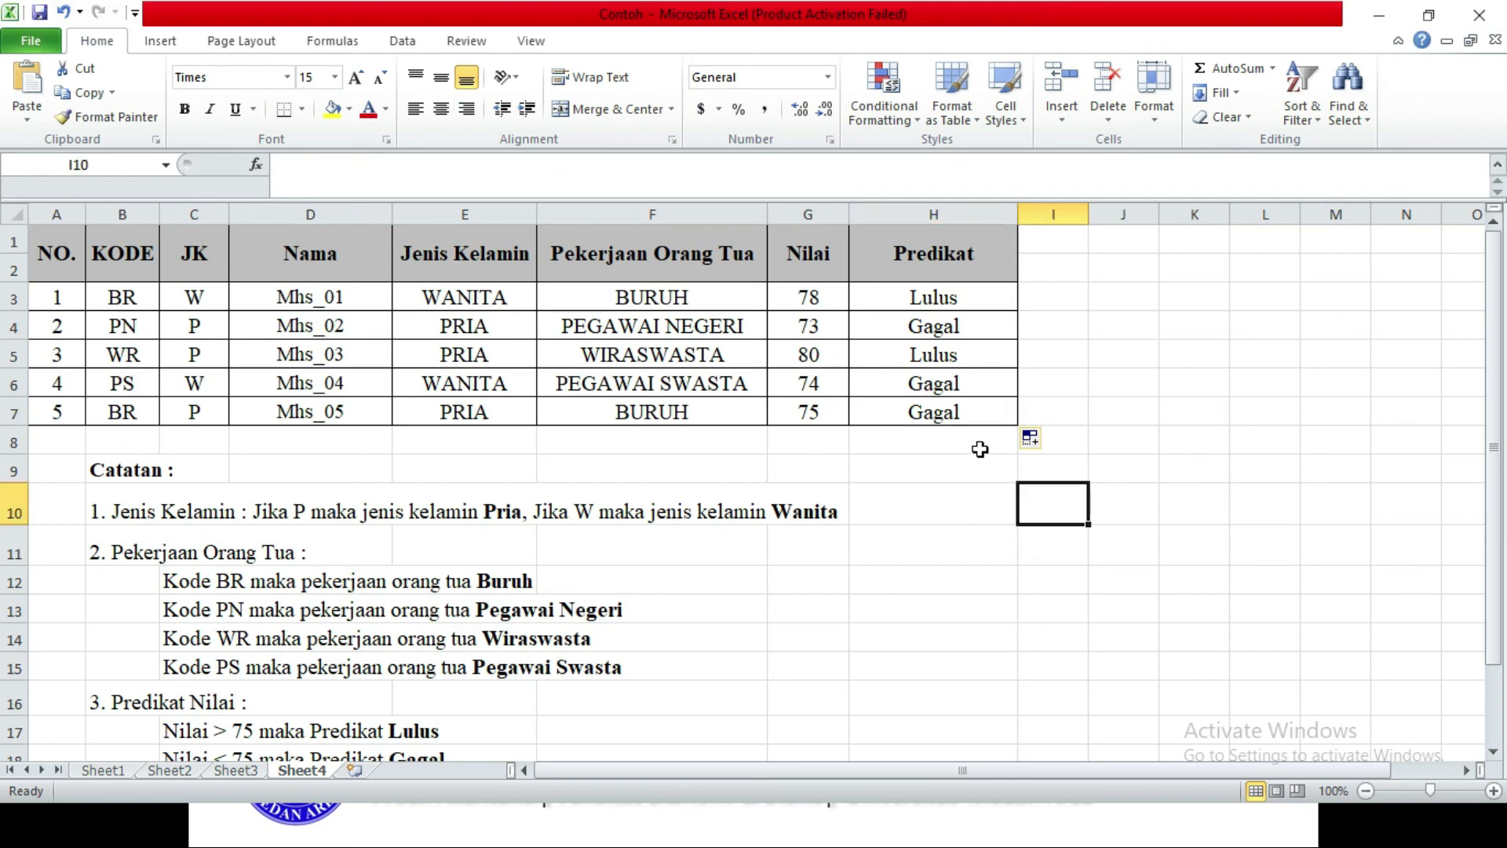
click(957, 439)
click(950, 557)
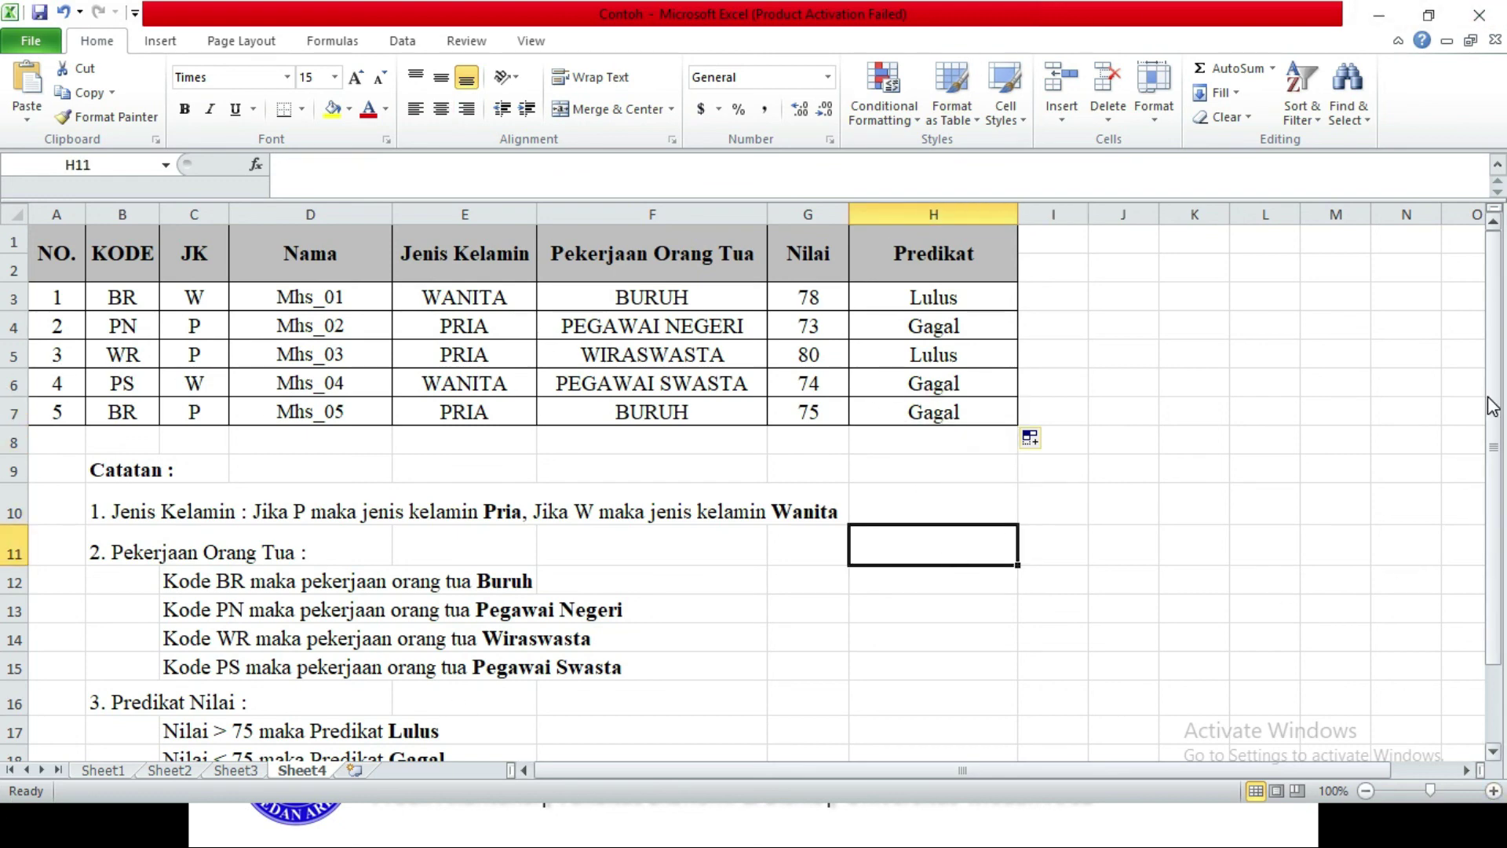
click(188, 463)
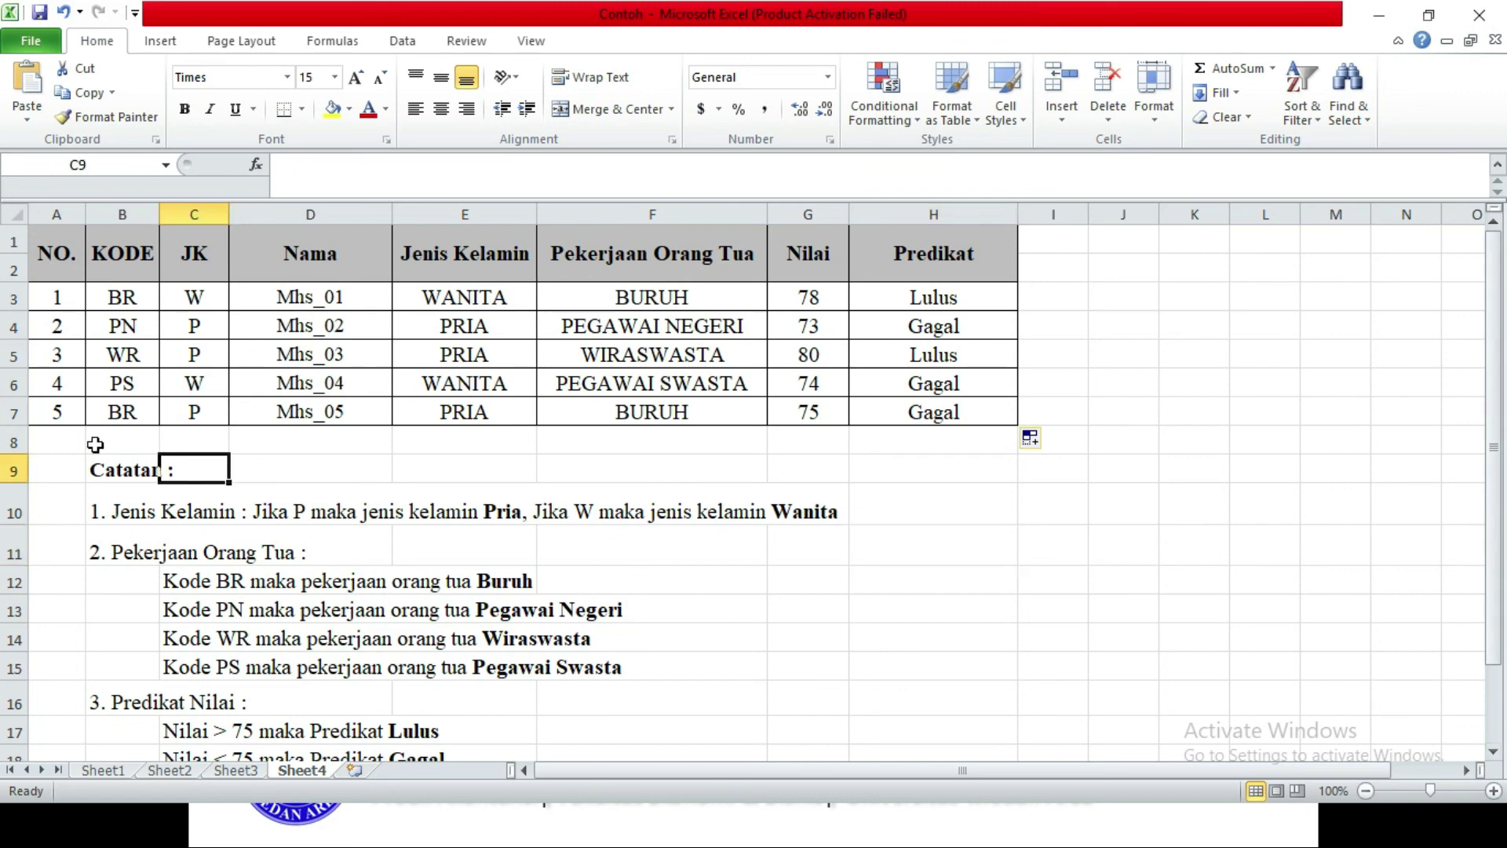
click(95, 444)
click(47, 447)
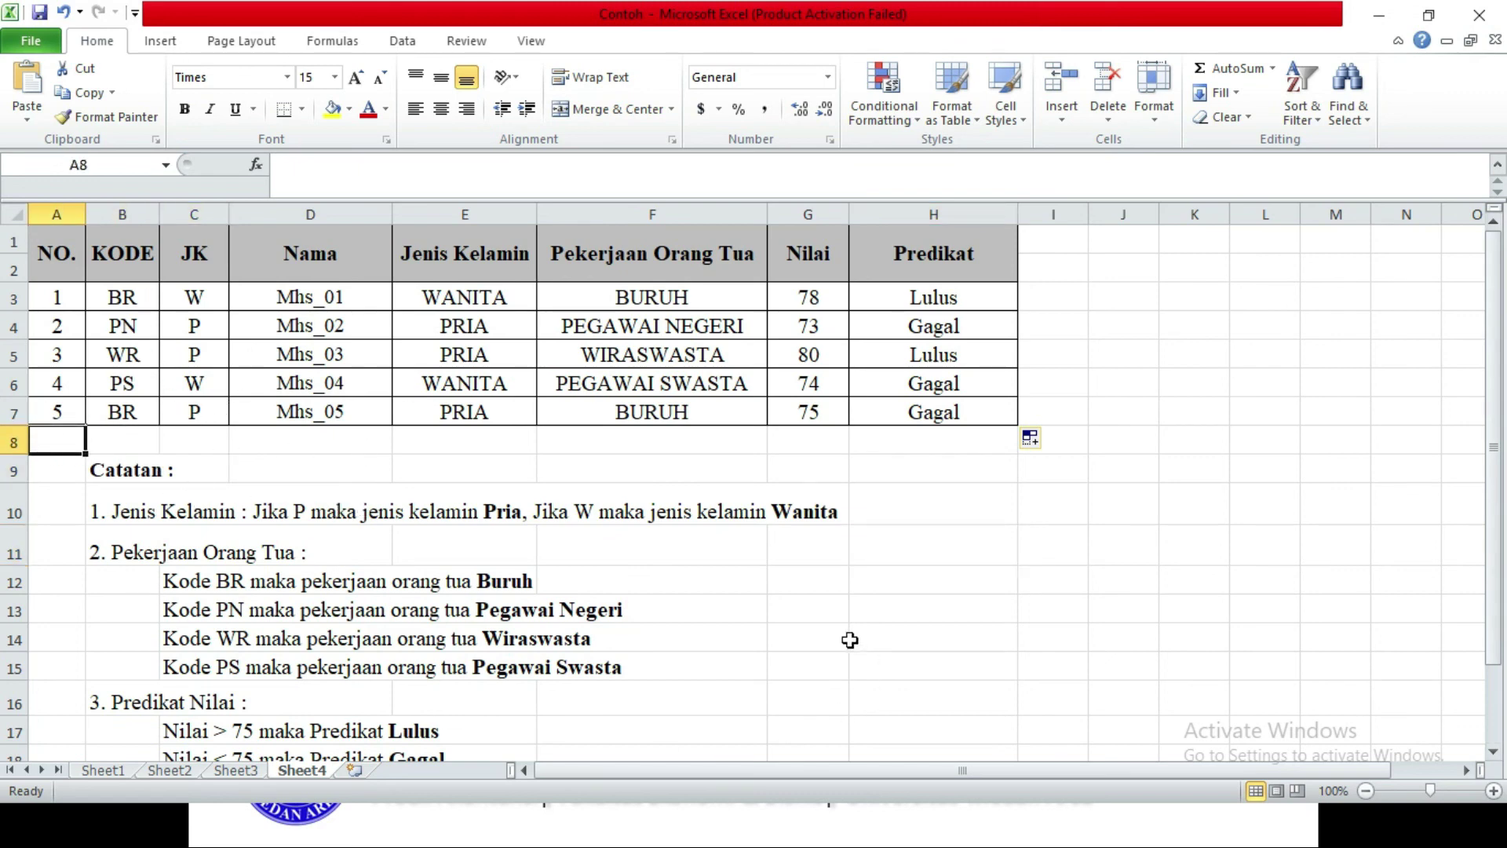
Step: Switch from the workbook to the presentation's closing slide, "The End"
click(690, 802)
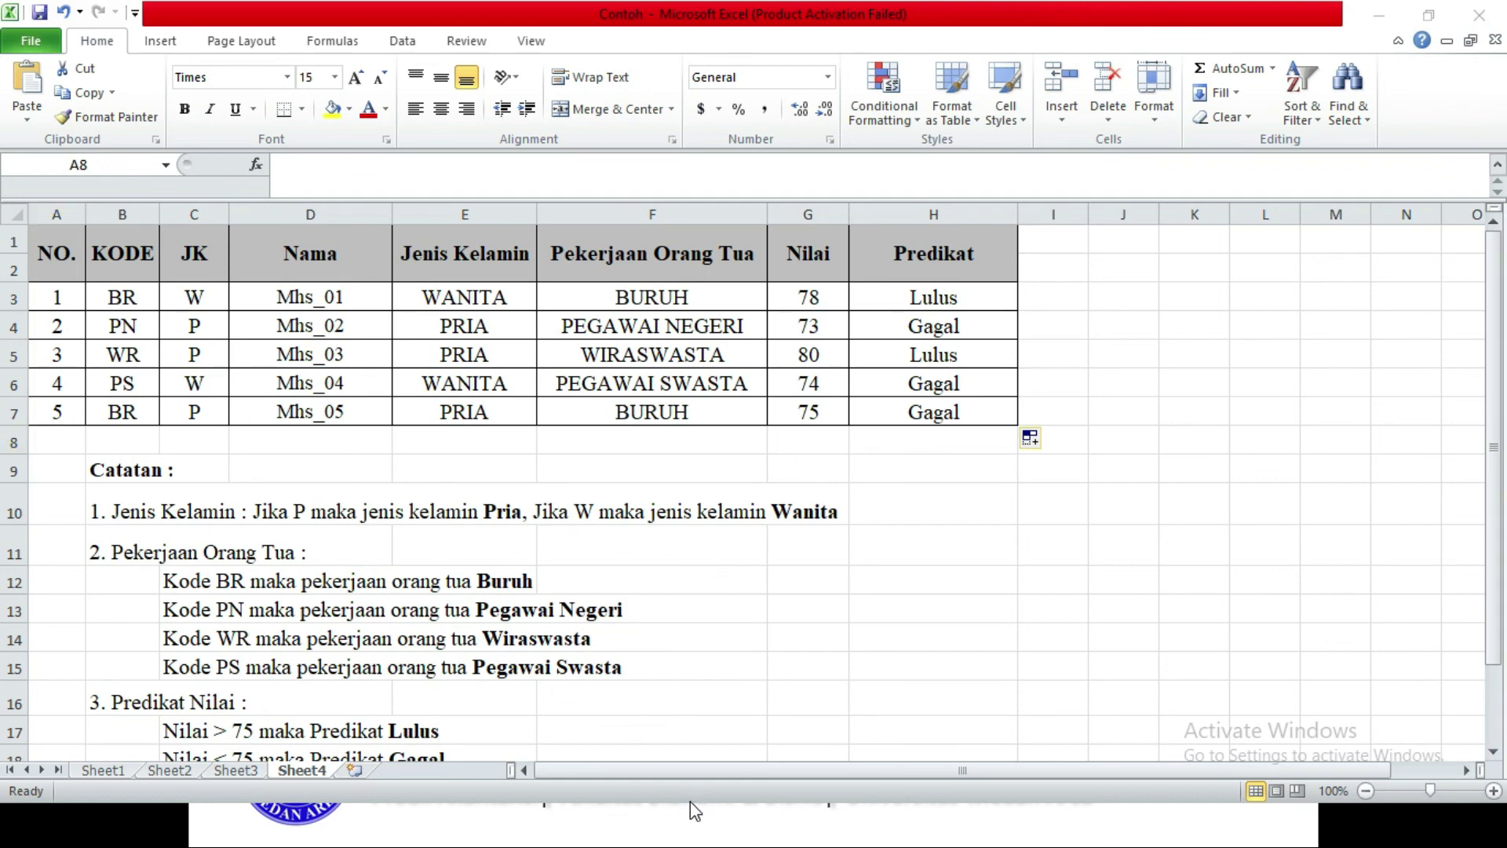
key(alt+Tab)
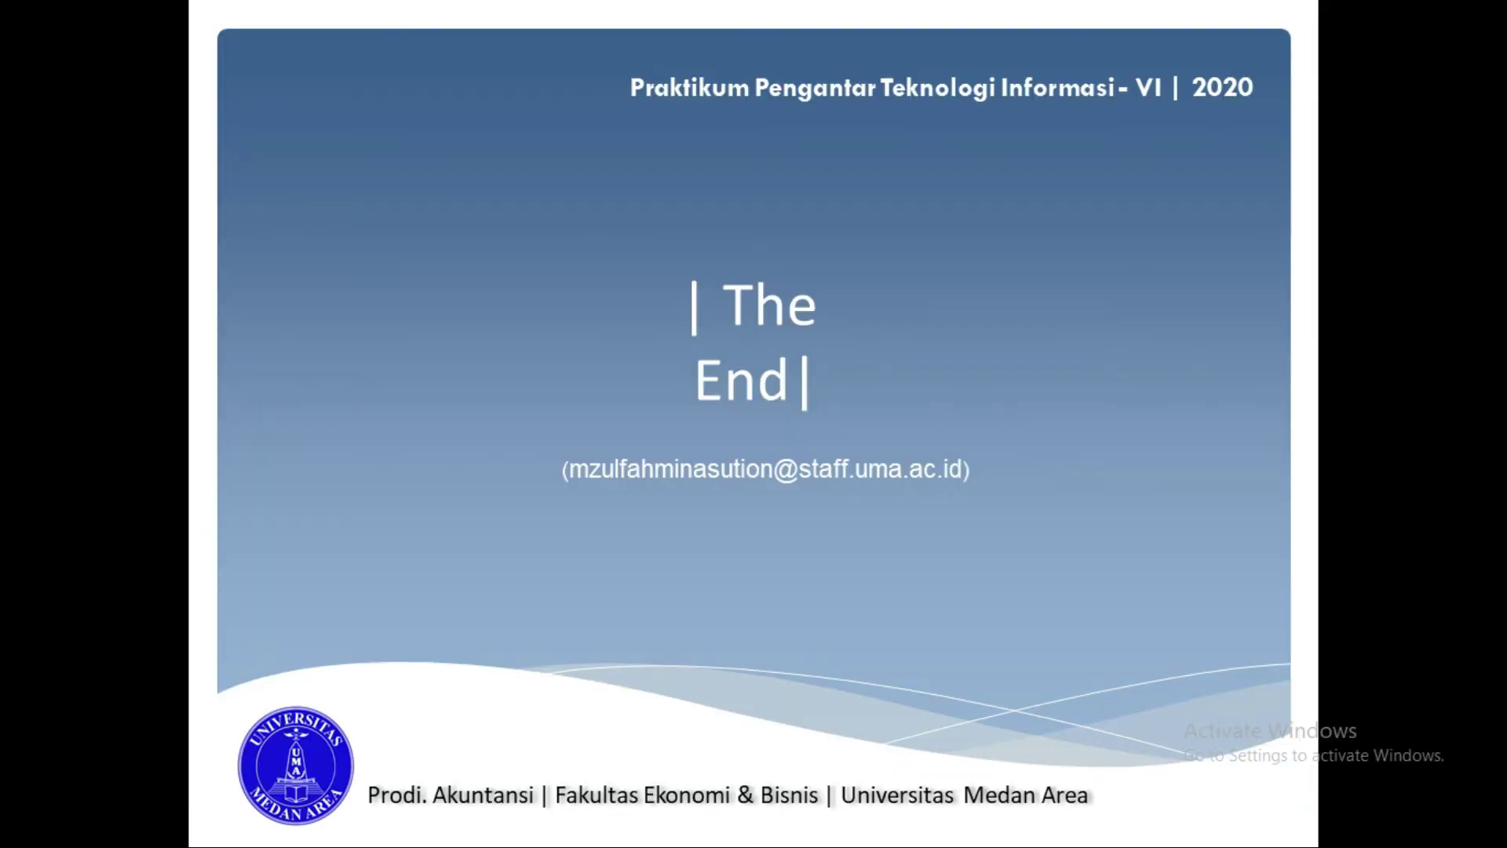